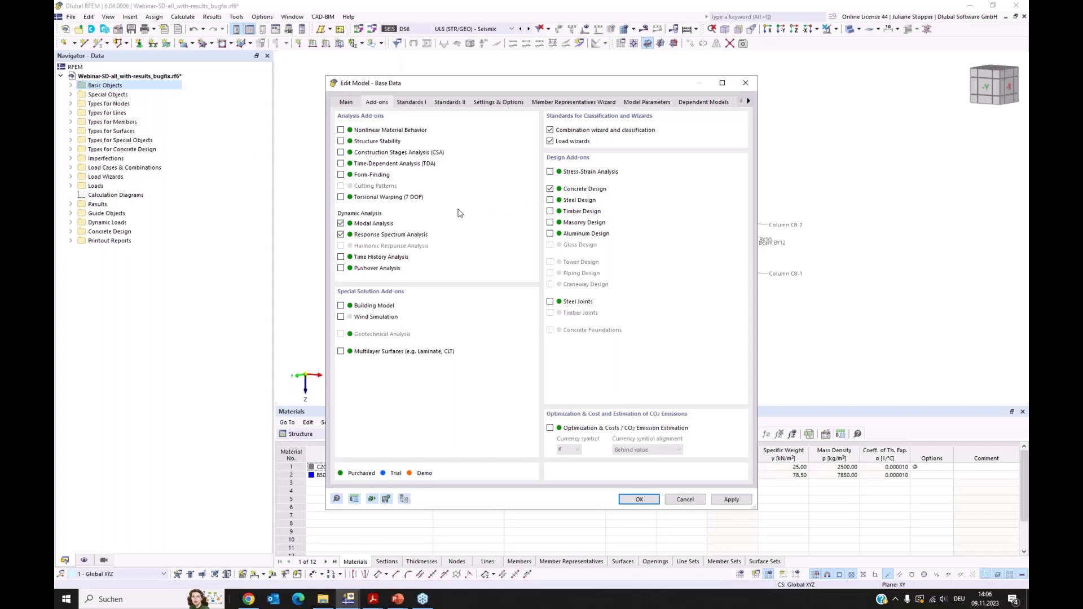
# - Review the activated standards in the model's base data, filter them to Concrete Design, and close the dialog without applying changes
pyautogui.click(414, 104)
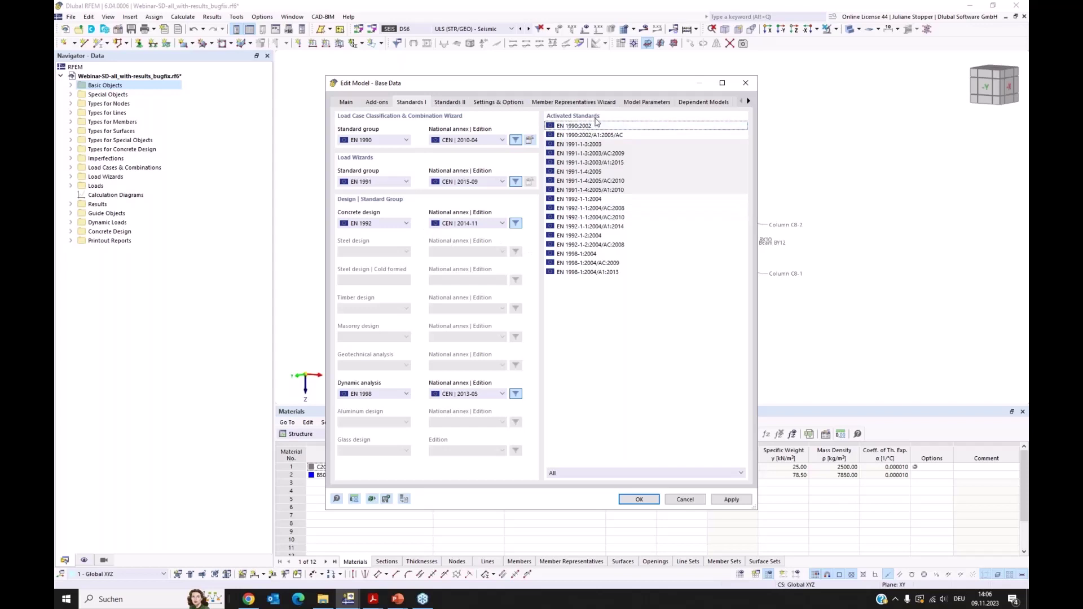
pyautogui.click(570, 474)
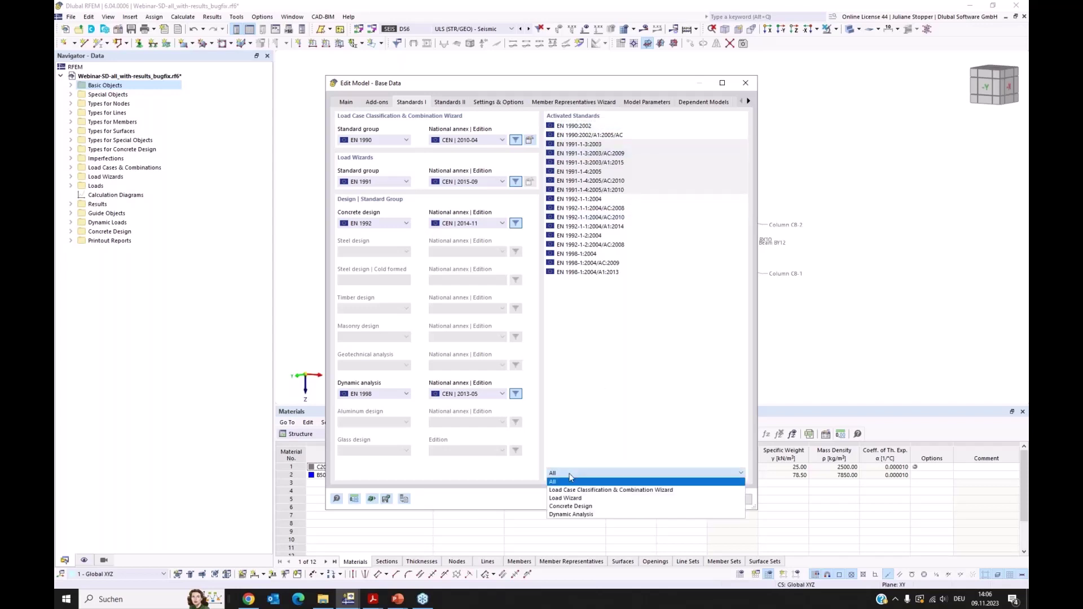
pyautogui.click(571, 503)
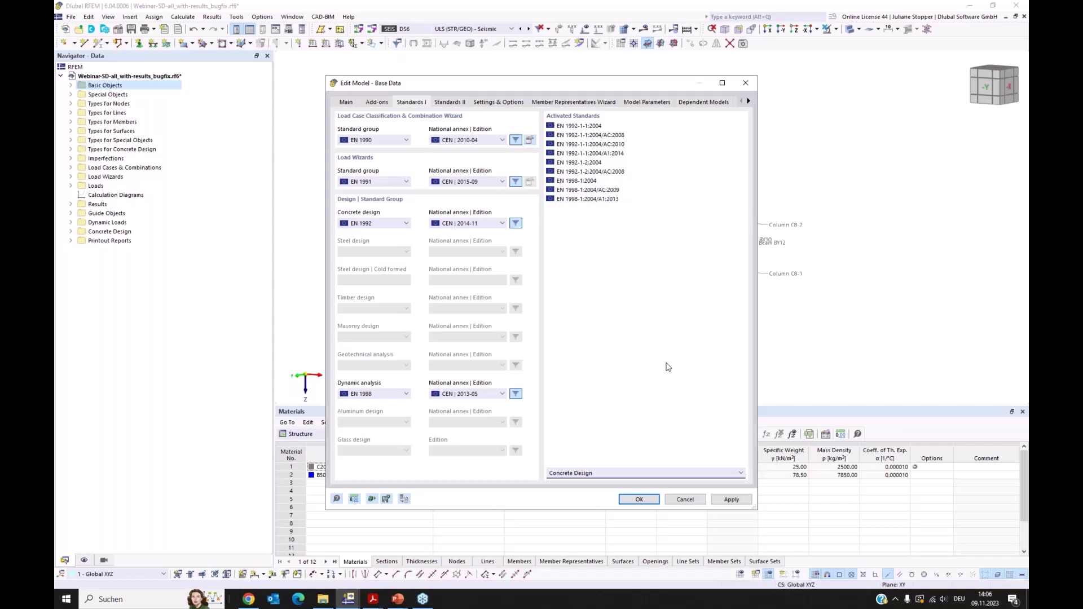
pyautogui.click(685, 500)
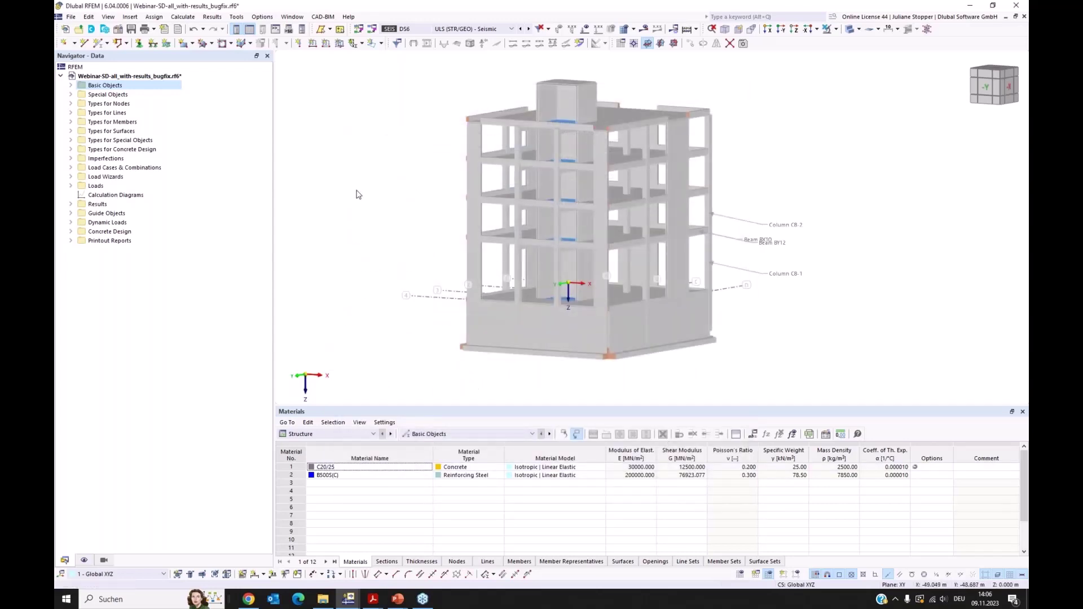
# - Examine the multi-storey concrete building model from several sides, including the underside of its foundation
pyautogui.keyDown('ctrl'); pyautogui.moveTo(358, 218); pyautogui.dragTo(527, 244, button='middle'); pyautogui.keyUp('ctrl')
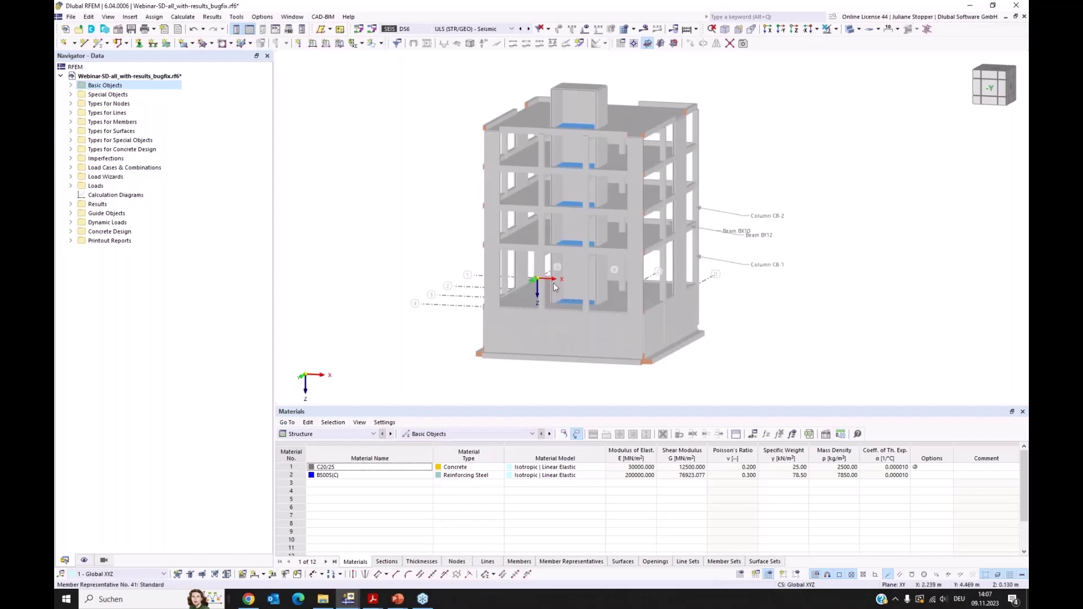
pyautogui.keyDown('ctrl'); pyautogui.moveTo(479, 304); pyautogui.dragTo(660, 347, button='middle'); pyautogui.keyUp('ctrl')
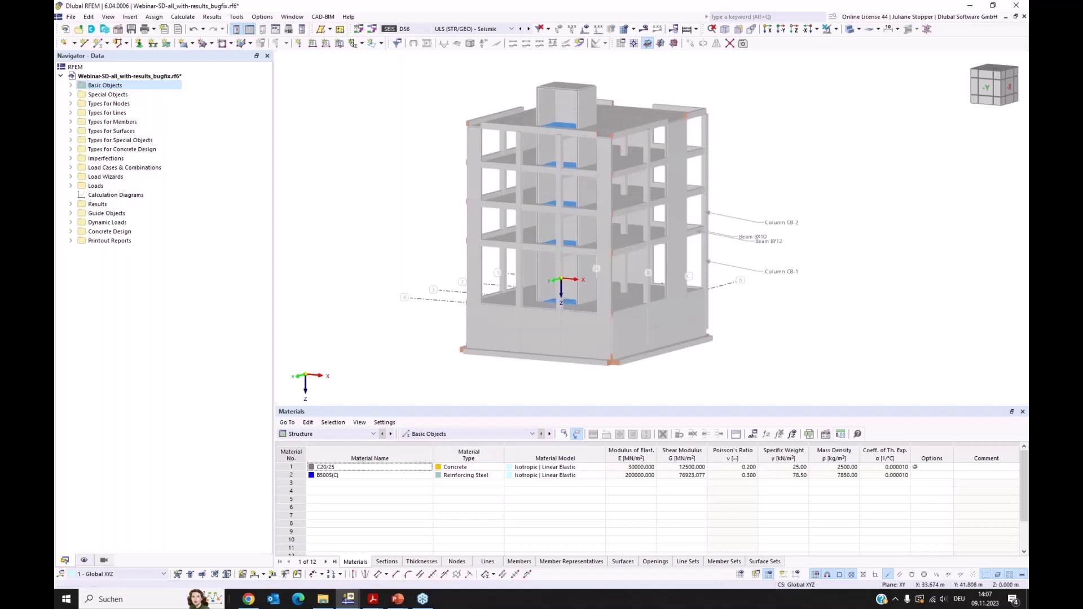
pyautogui.keyDown('ctrl'); pyautogui.moveTo(665, 375); pyautogui.dragTo(499, 375, button='middle'); pyautogui.keyUp('ctrl')
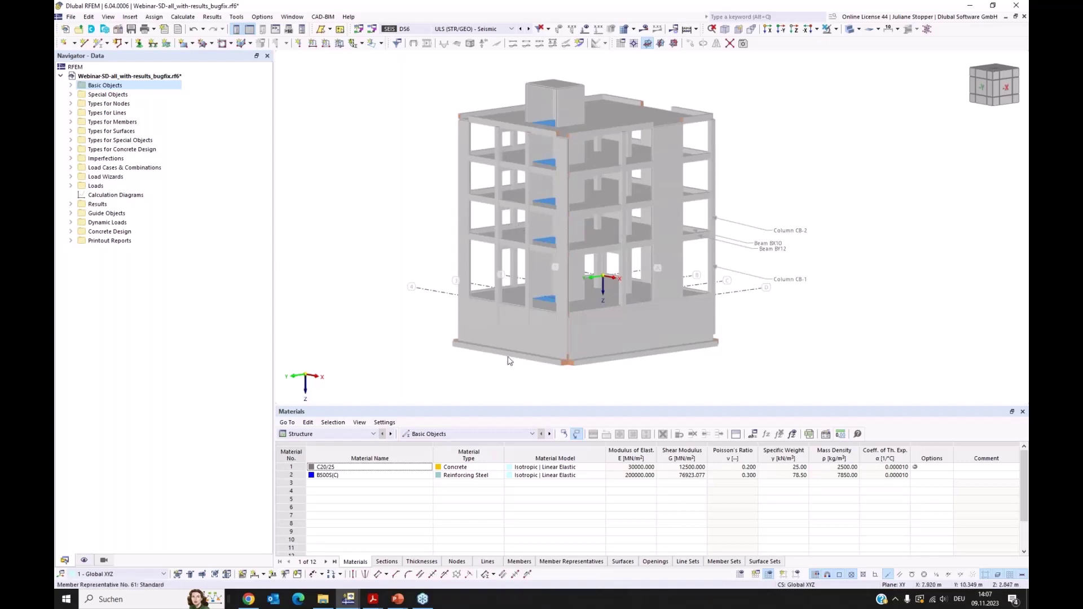
pyautogui.hotkey('ctrl', '2')
pyautogui.keyDown('ctrl'); pyautogui.moveTo(549, 306); pyautogui.dragTo(533, 228, button='middle'); pyautogui.keyUp('ctrl')
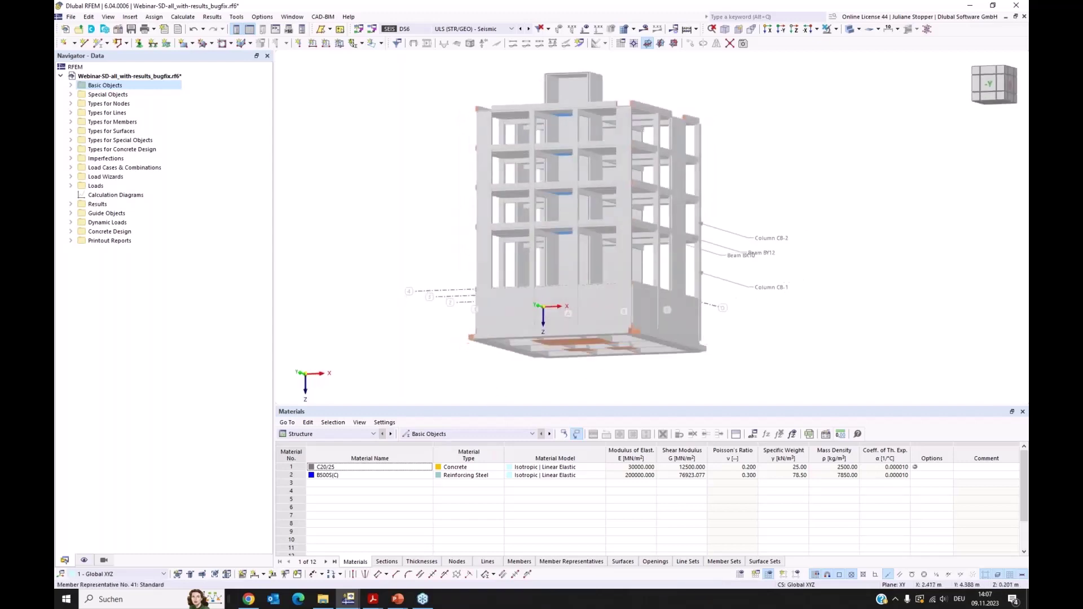
pyautogui.scroll(5, 532, 228)
pyautogui.keyDown('ctrl'); pyautogui.moveTo(574, 268); pyautogui.dragTo(516, 214, button='middle'); pyautogui.keyUp('ctrl')
pyautogui.scroll(-5, 498, 239)
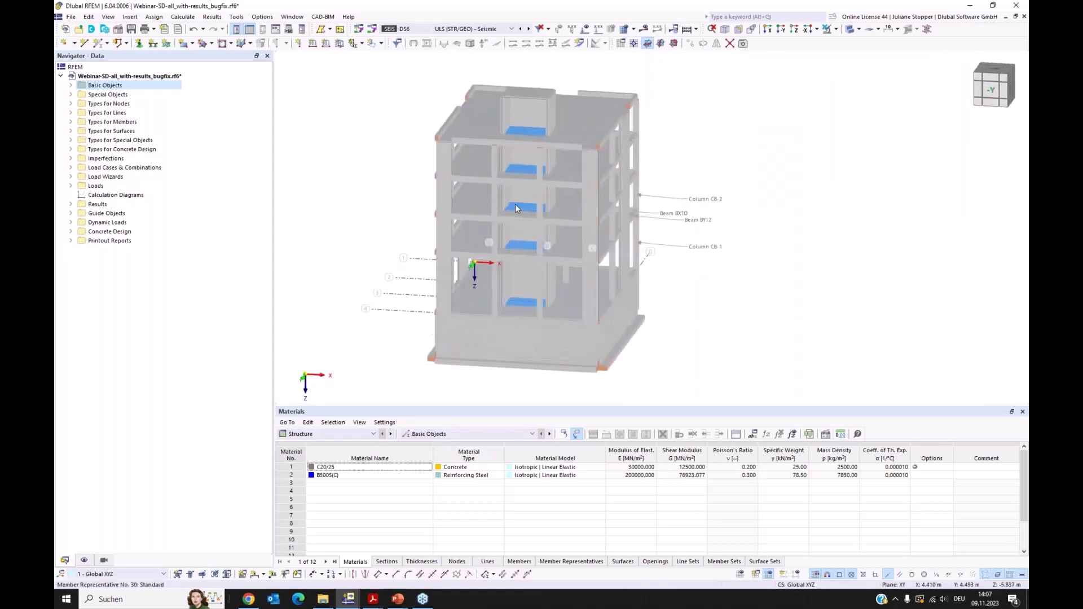
# - Look through the model's list of surfaces, from the standard surfaces to the load transfer surfaces, and locate them in the building
pyautogui.click(71, 85)
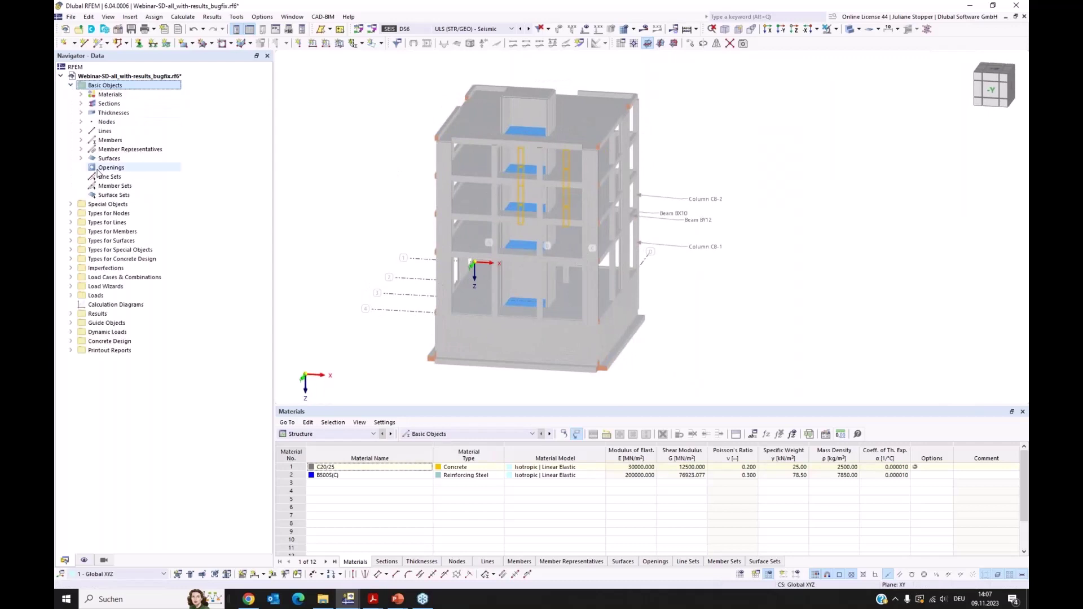
pyautogui.click(81, 158)
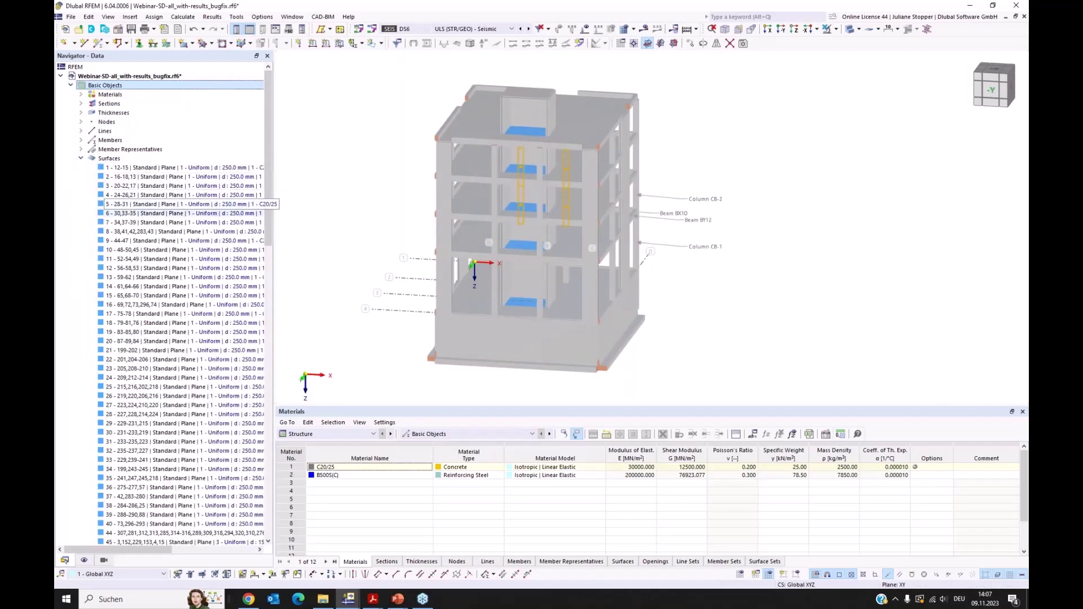
pyautogui.scroll(-5, 226, 208)
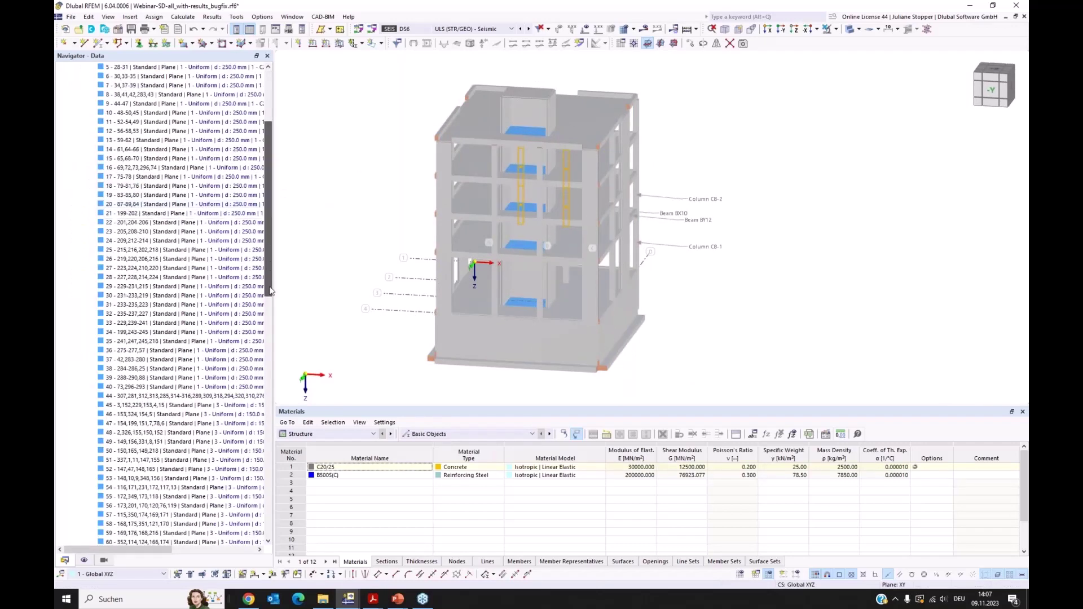
pyautogui.scroll(-15, 260, 417)
pyautogui.scroll(-8, 259, 417)
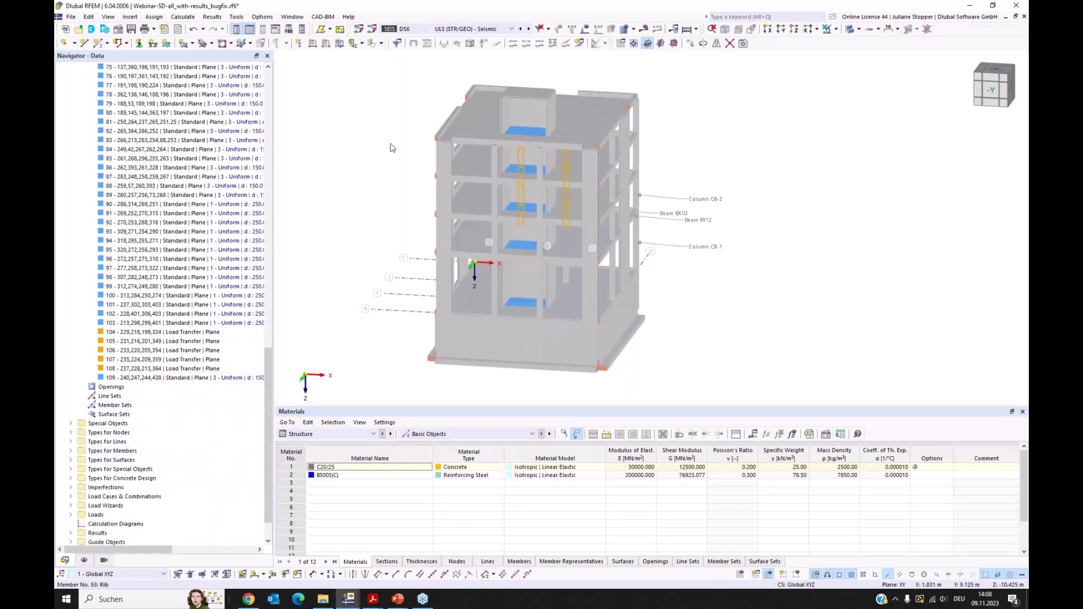
pyautogui.scroll(1, 524, 133)
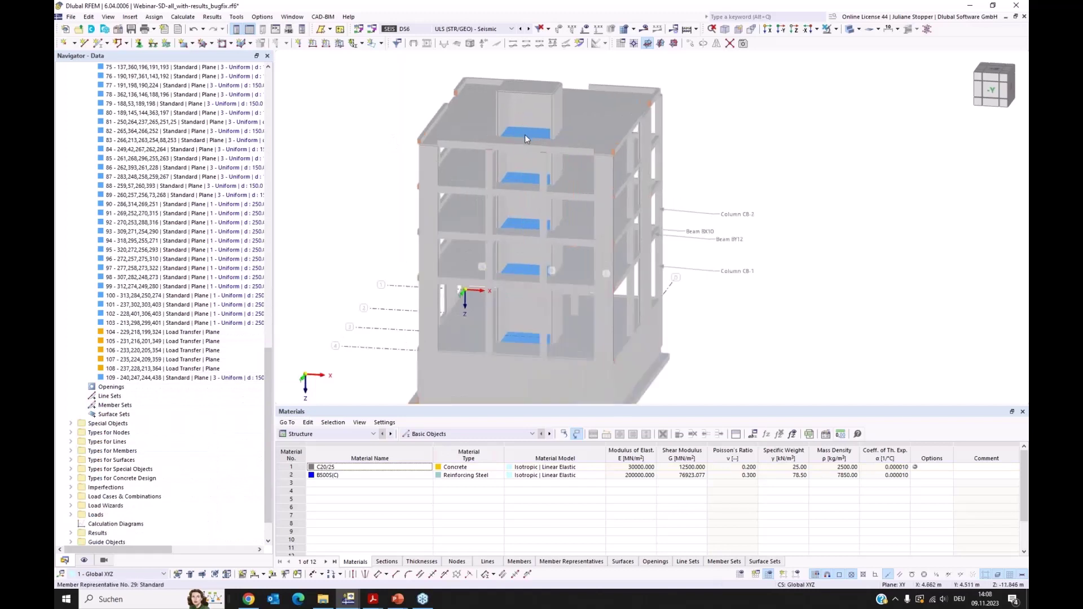
pyautogui.scroll(1, 516, 130)
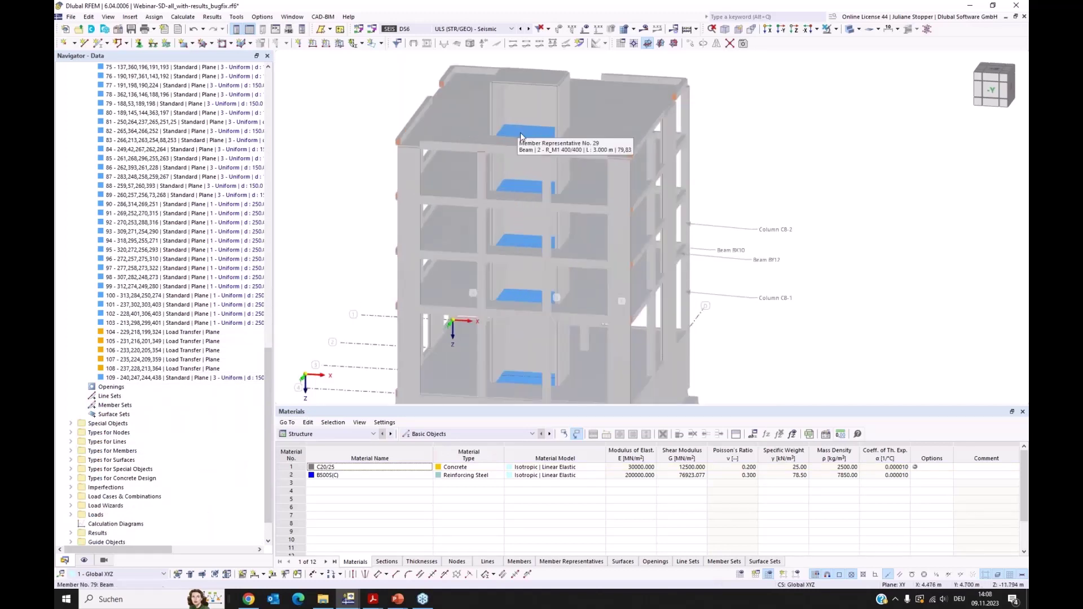
pyautogui.moveTo(254, 377); pyautogui.dragTo(290, 214)
pyautogui.scroll(20, 170, 253)
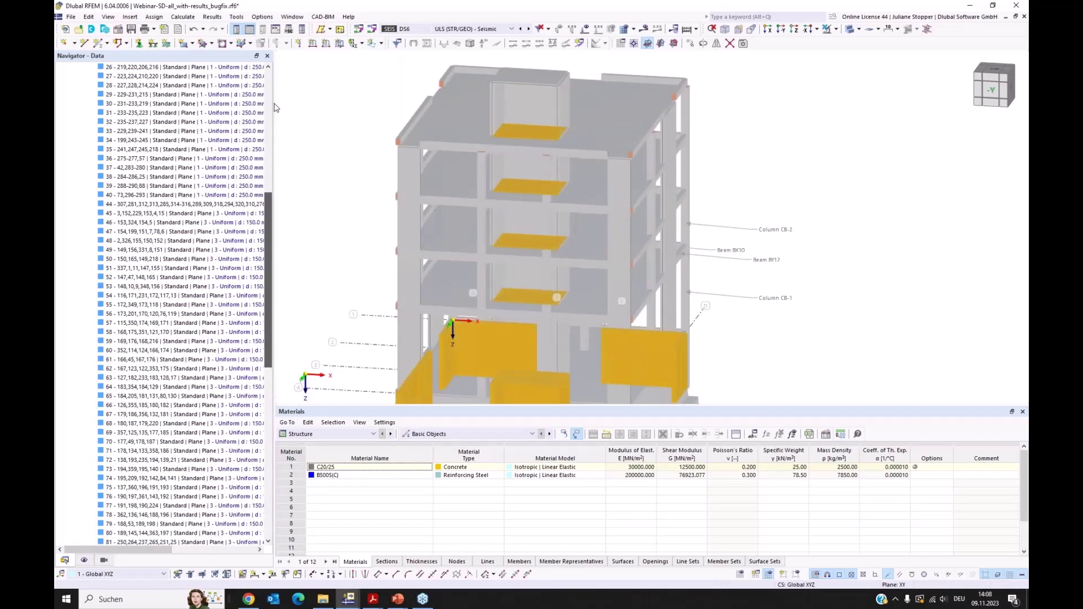
pyautogui.click(302, 164)
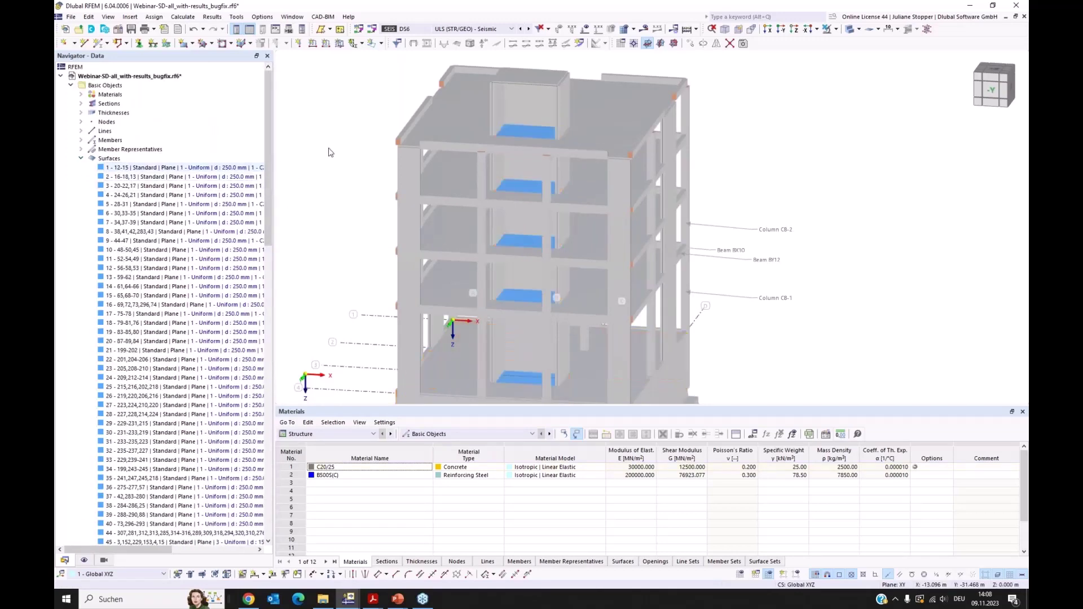
pyautogui.click(81, 159)
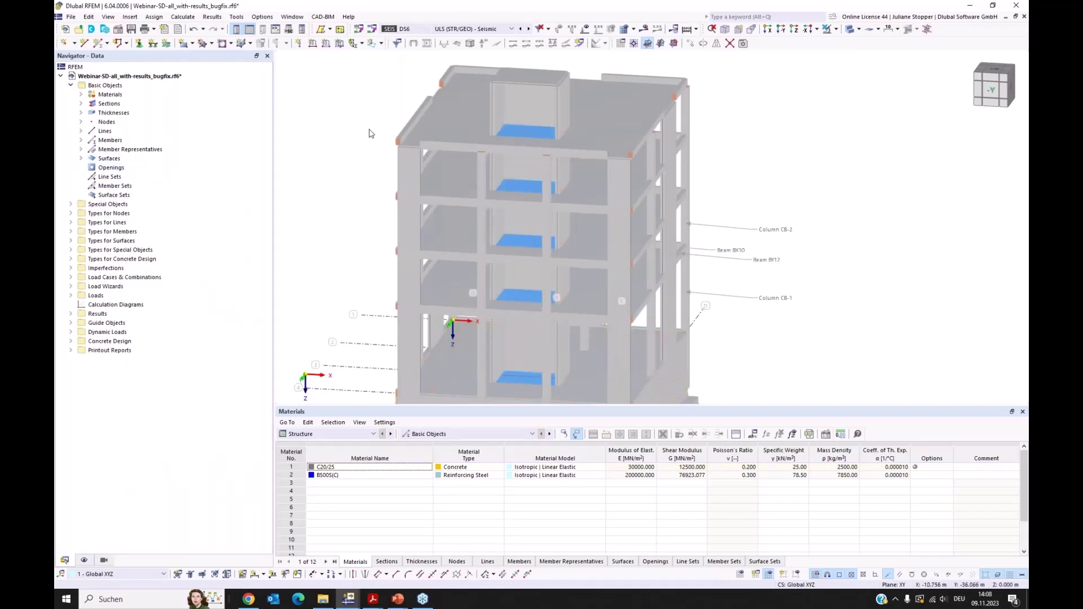
# - Turn on the display of Types for Nodes and Types for Members and inspect the supports under the foundation
pyautogui.scroll(-2, 366, 126)
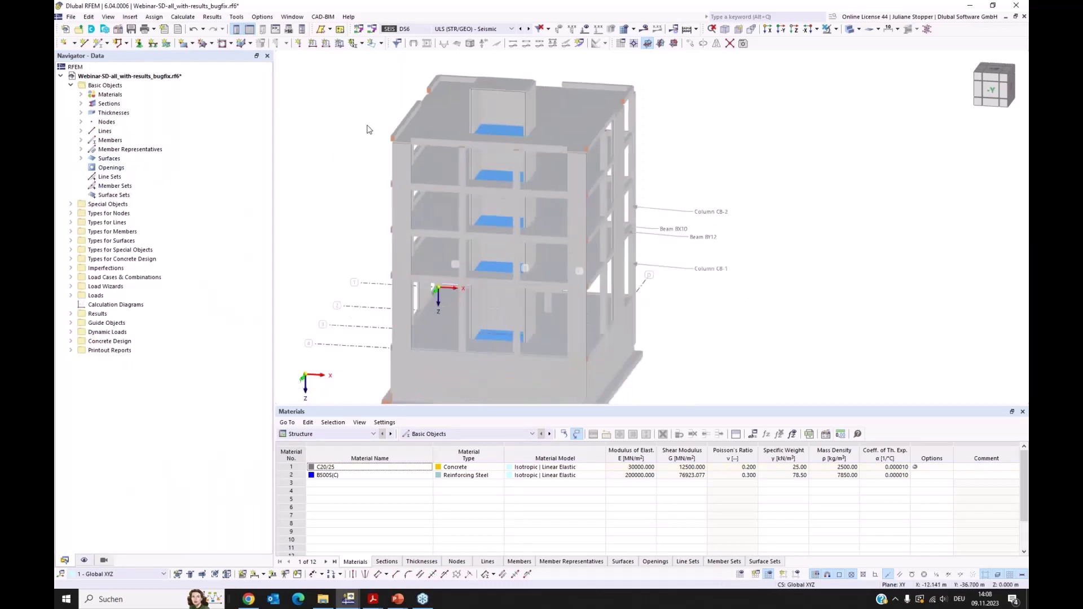
pyautogui.keyDown('ctrl'); pyautogui.moveTo(347, 127); pyautogui.dragTo(307, 131, button='middle'); pyautogui.keyUp('ctrl')
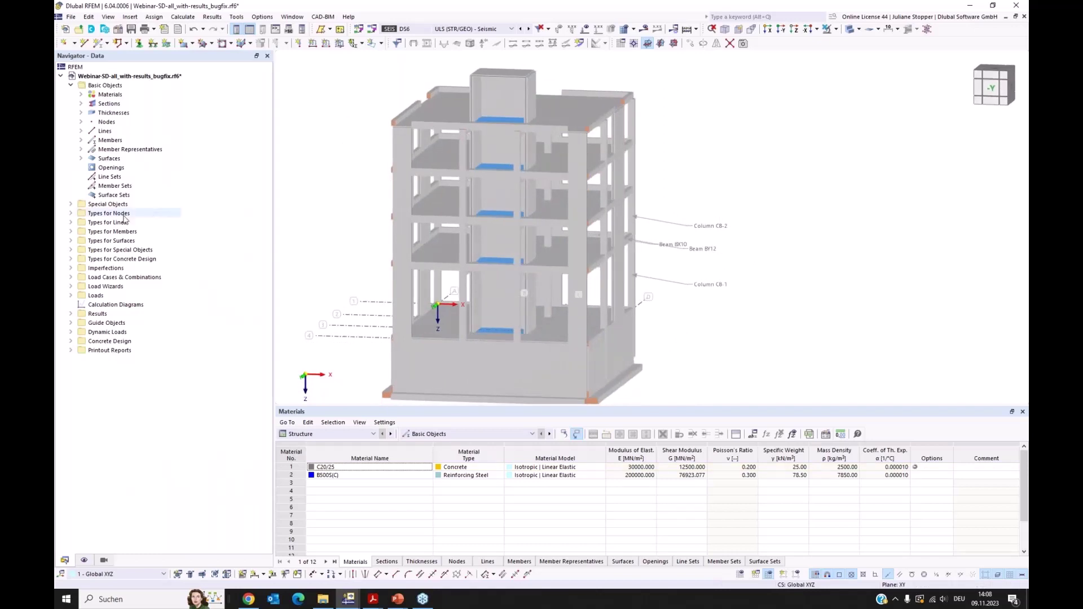
pyautogui.click(70, 214)
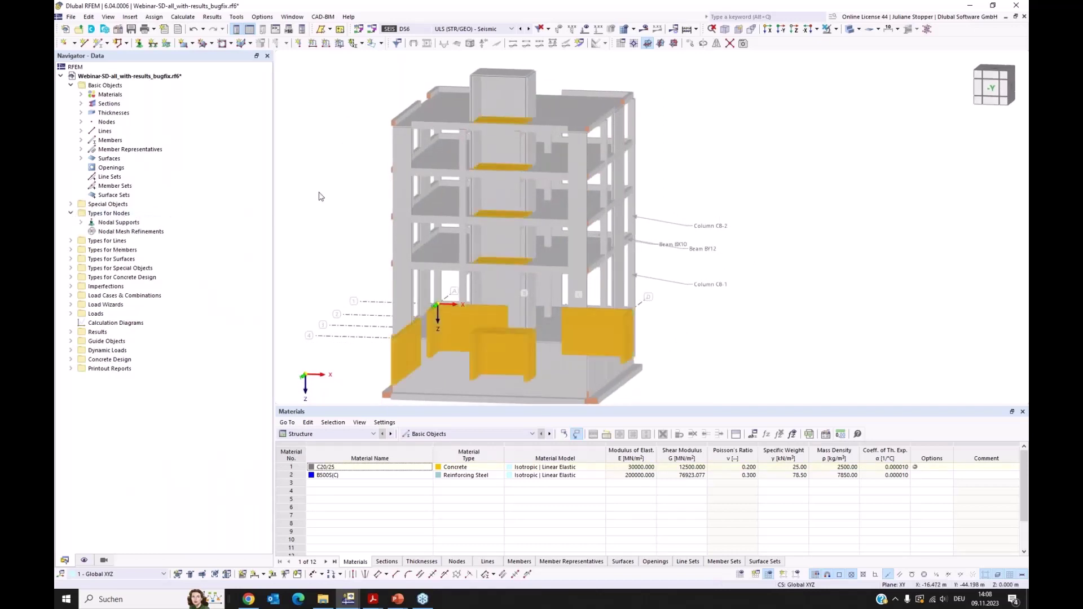
pyautogui.scroll(-2, 317, 194)
pyautogui.keyDown('ctrl'); pyautogui.moveTo(383, 335); pyautogui.dragTo(293, 361, button='middle'); pyautogui.keyUp('ctrl')
pyautogui.click(85, 560)
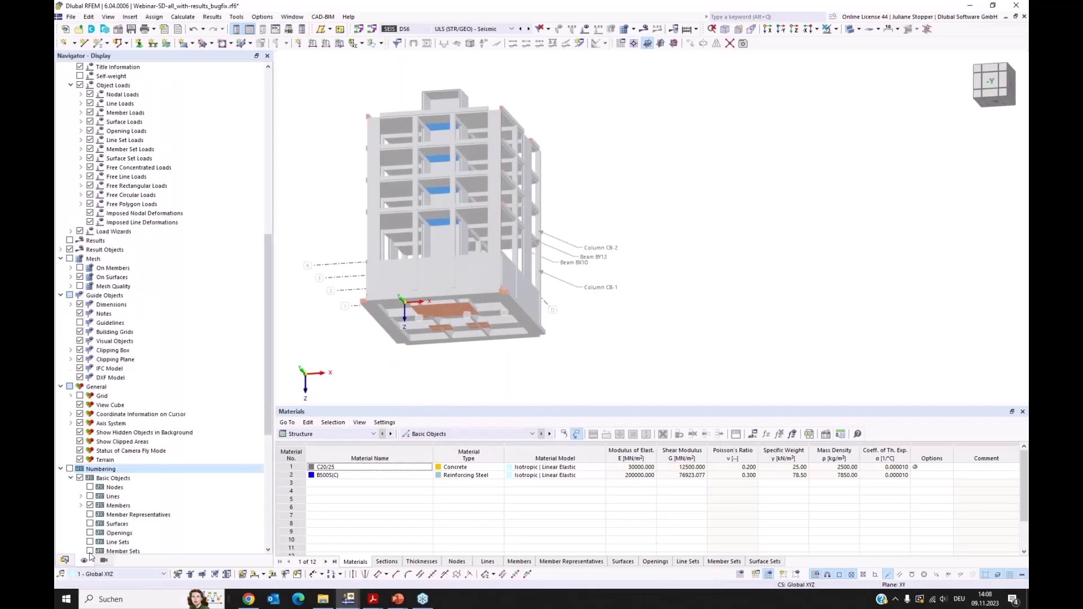
pyautogui.scroll(-10, 127, 265)
pyautogui.scroll(6, 126, 268)
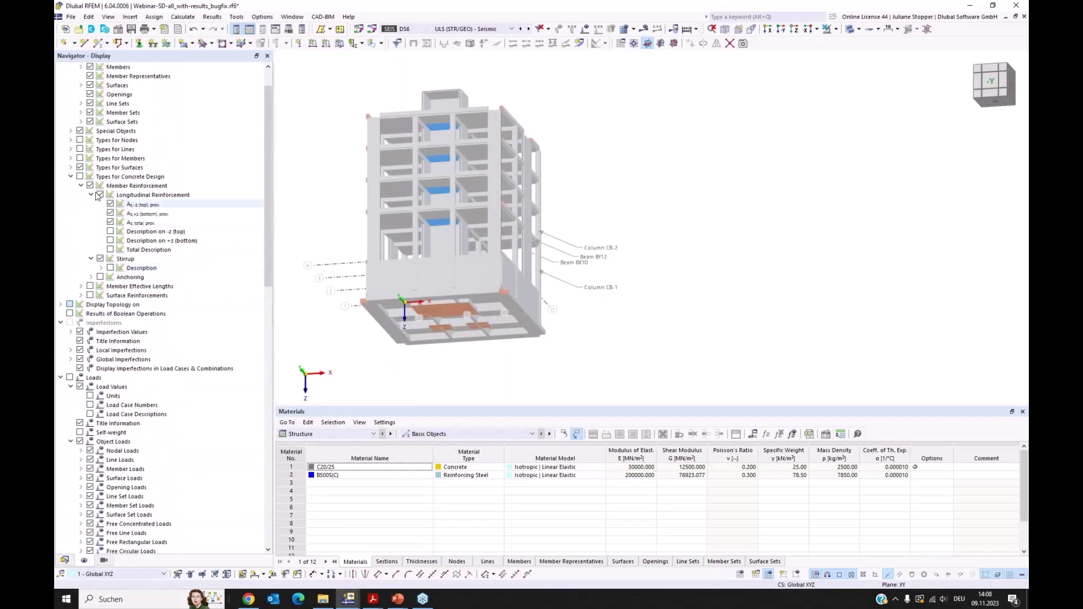
pyautogui.click(79, 140)
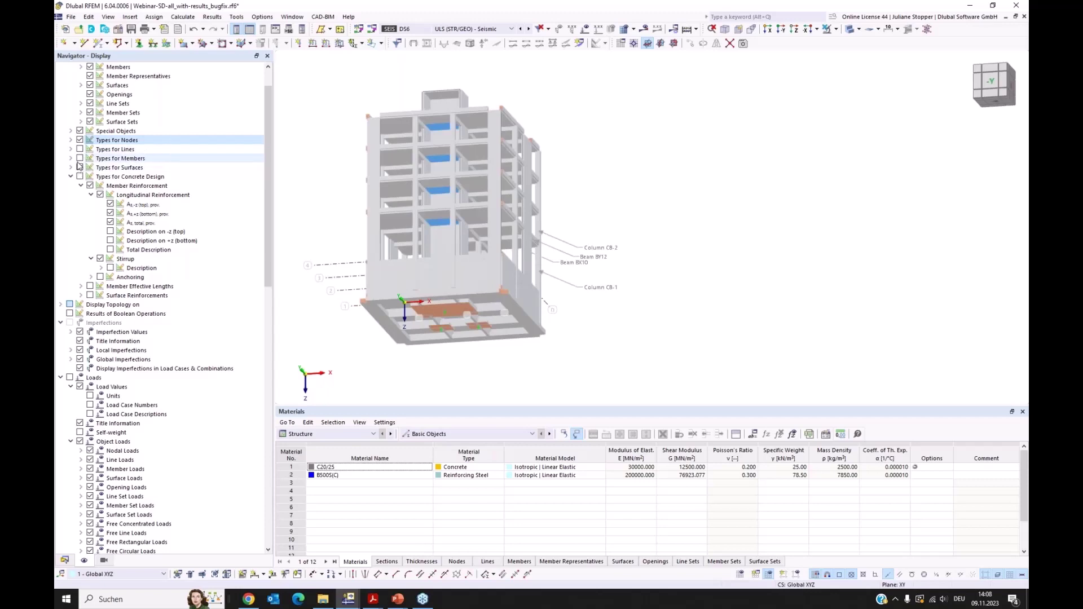
pyautogui.click(80, 158)
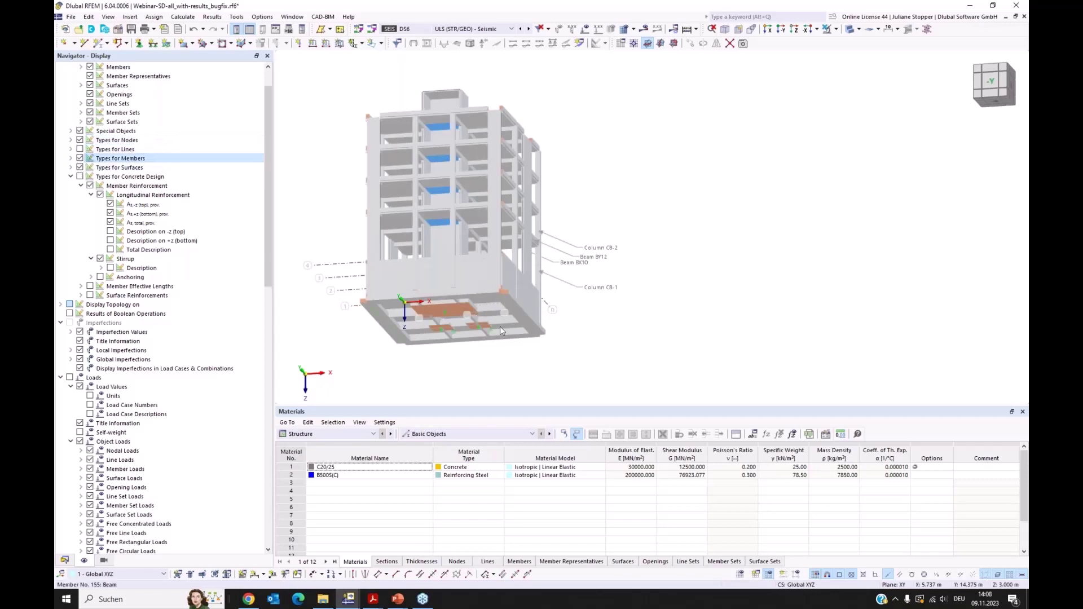
pyautogui.scroll(3, 472, 331)
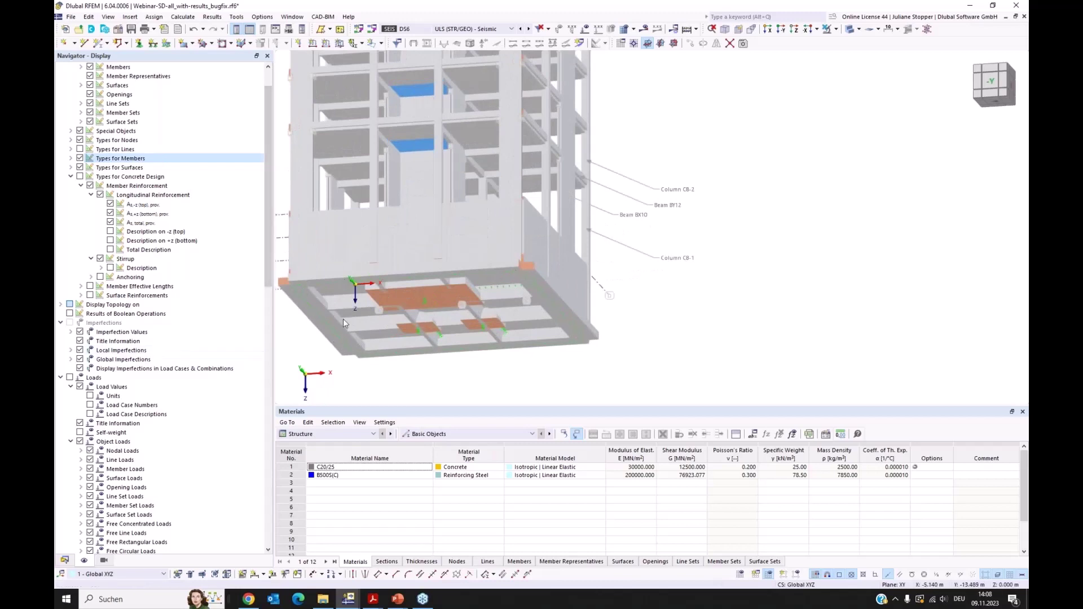
pyautogui.moveTo(348, 331)
pyautogui.keyDown('ctrl'); pyautogui.mouseDown(button='middle')
pyautogui.moveTo(350, 352)
pyautogui.moveTo(361, 316)
pyautogui.mouseUp(button='middle'); pyautogui.keyUp('ctrl')
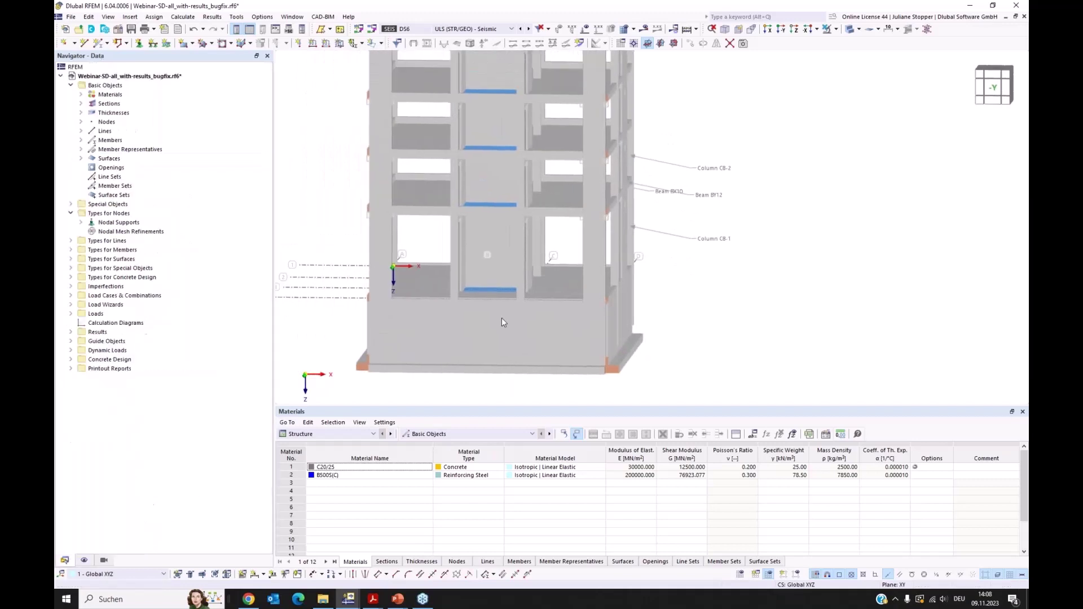
# - Switch to load case LC1 Self-weight, turn on the display of self-weight, and inspect the loads on the upper storeys
pyautogui.scroll(-2, 532, 272)
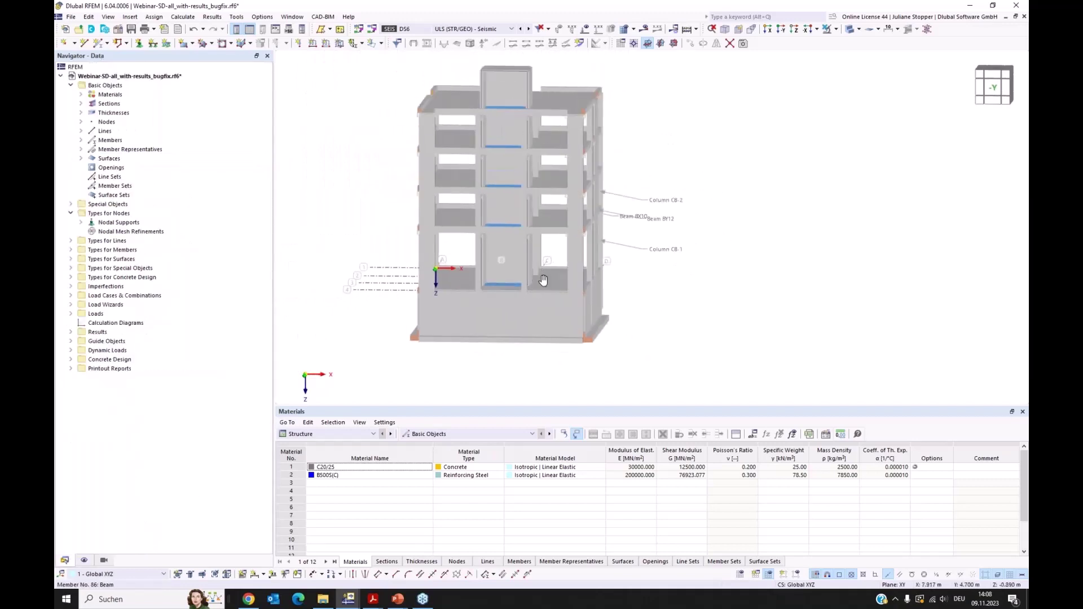
pyautogui.keyDown('ctrl'); pyautogui.moveTo(543, 280); pyautogui.dragTo(666, 316, button='middle'); pyautogui.keyUp('ctrl')
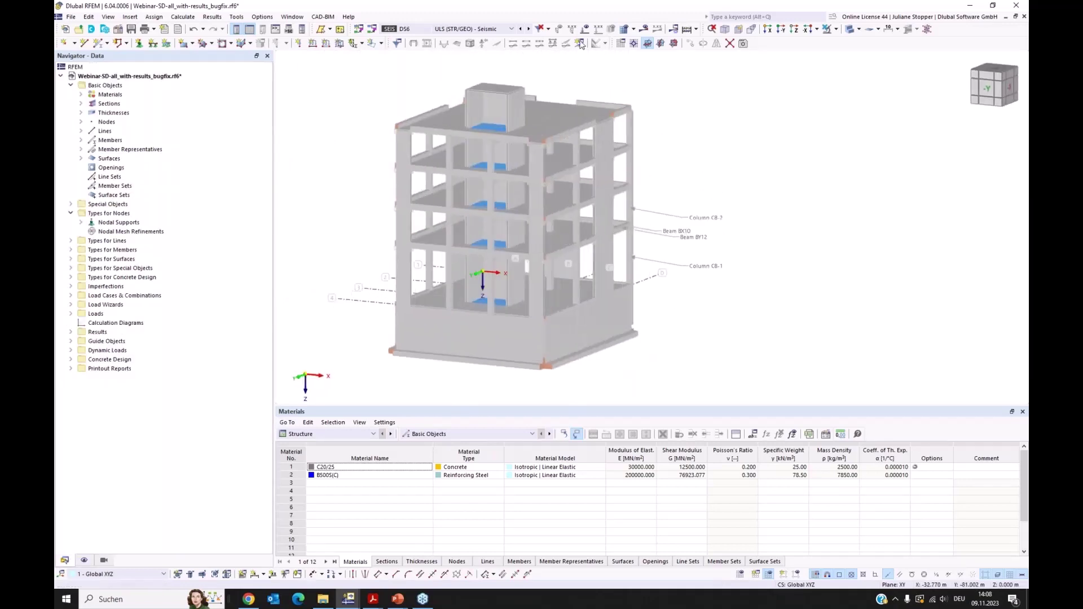
pyautogui.click(493, 29)
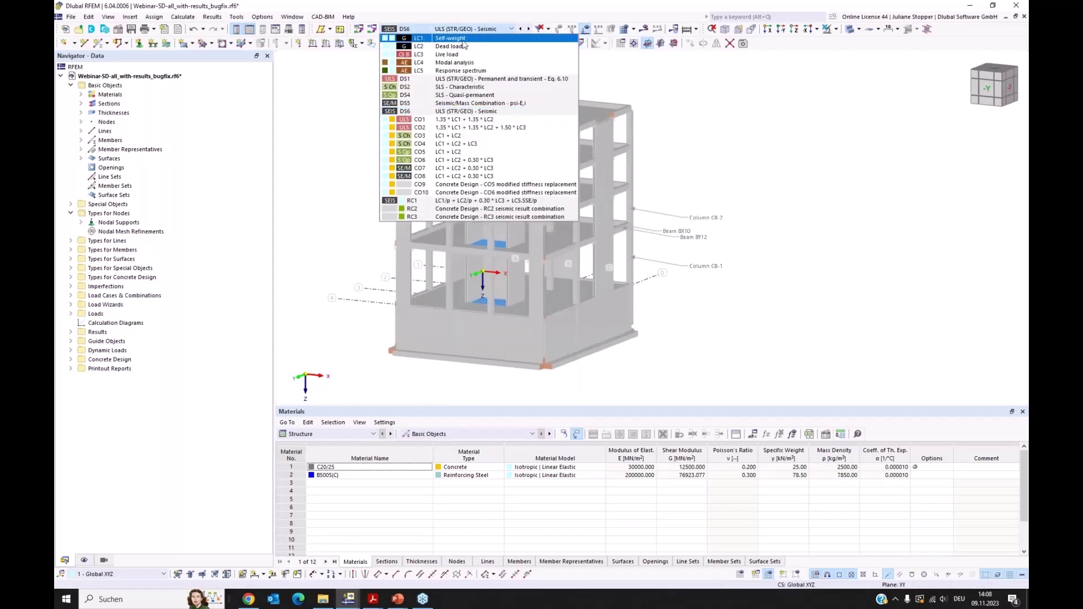
pyautogui.click(465, 38)
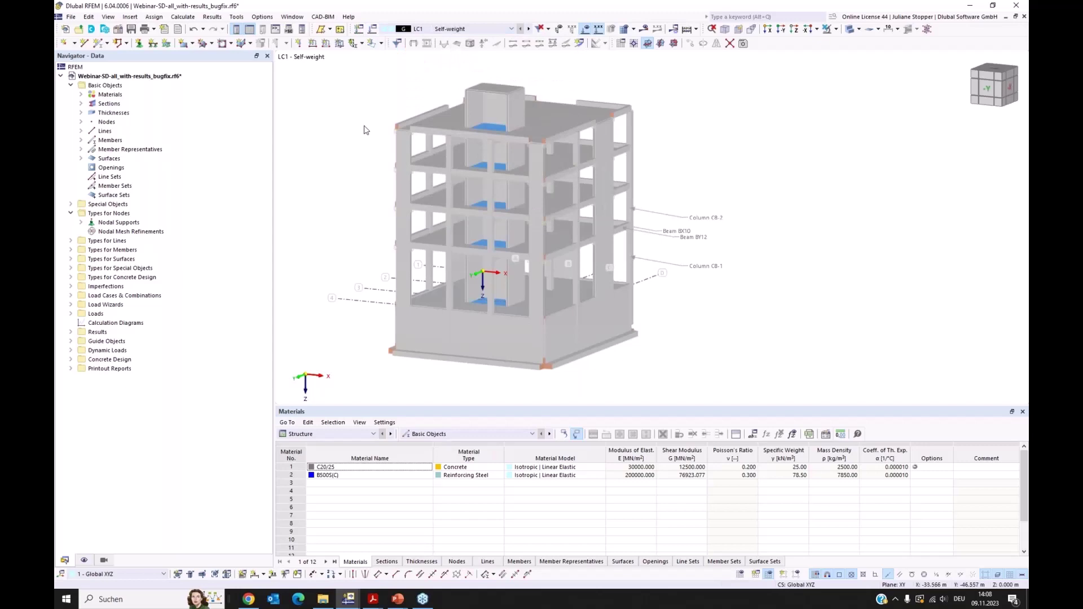
pyautogui.click(84, 561)
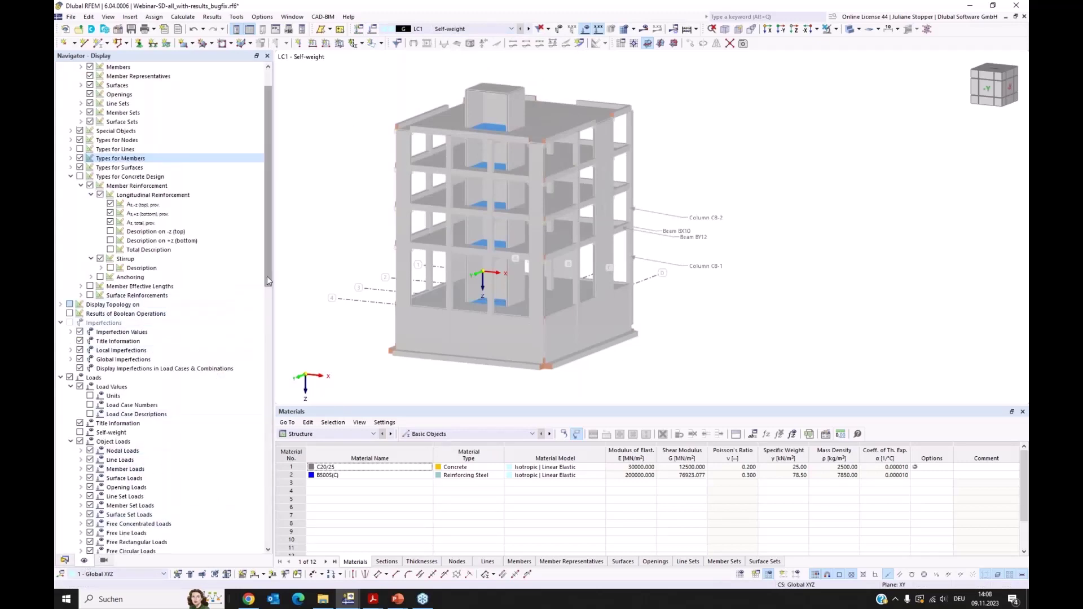
pyautogui.moveTo(268, 284); pyautogui.dragTo(268, 328)
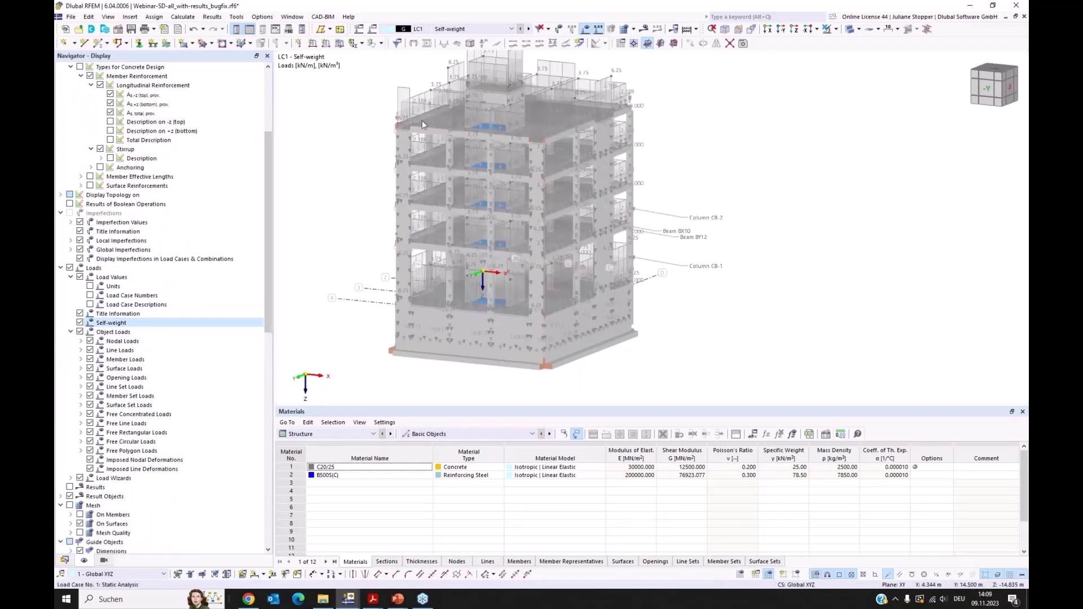
pyautogui.scroll(5, 417, 121)
pyautogui.scroll(4, 394, 152)
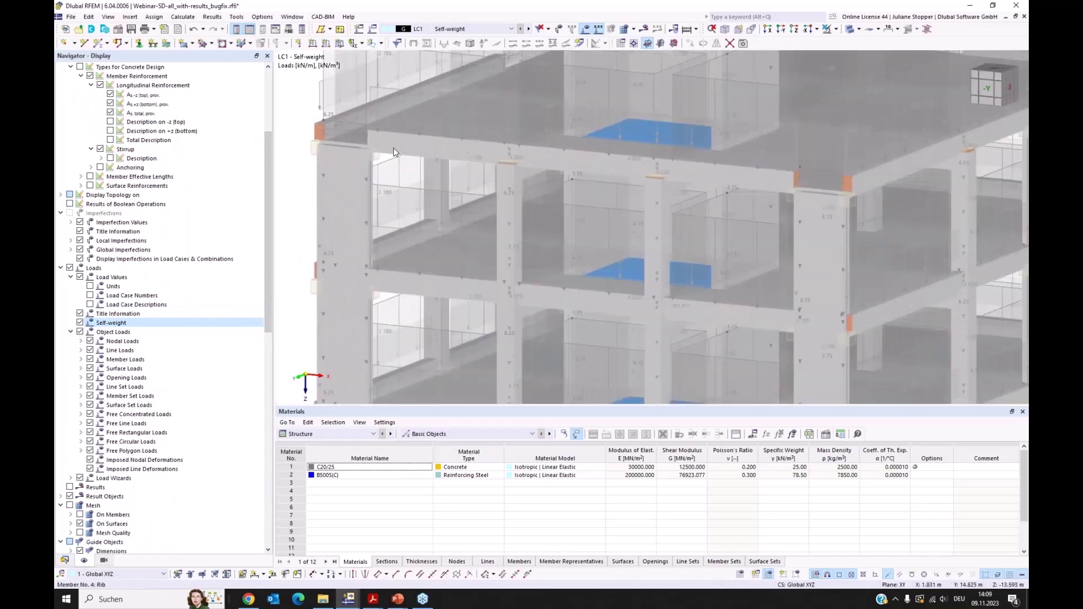
pyautogui.scroll(-4, 428, 163)
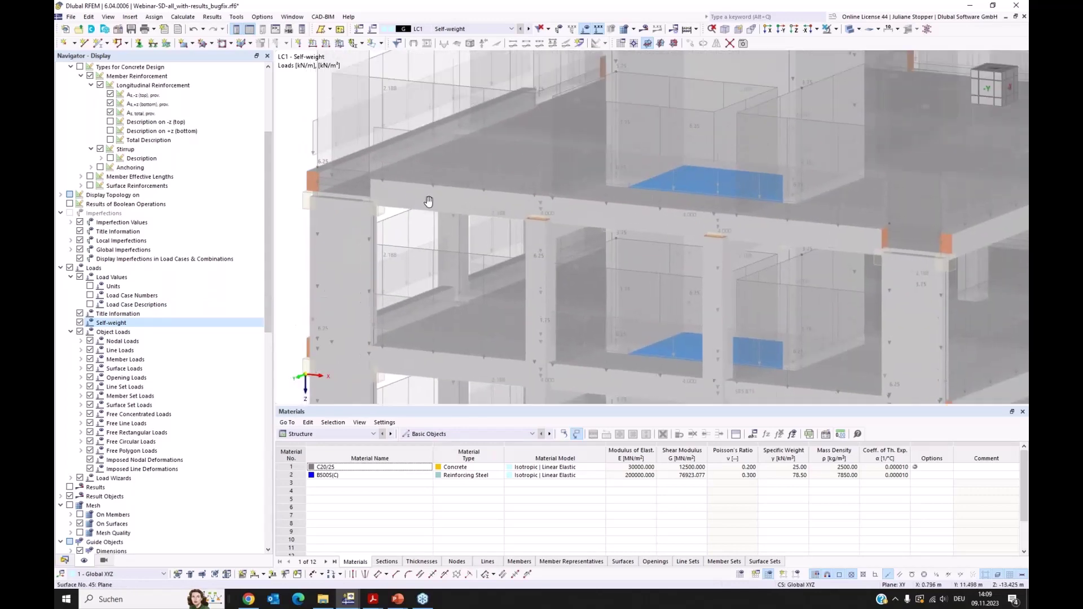
# - Turn off the self-weight display and inspect the loads of LC2 Dead load and LC3 Live load, ending in a side view of the building
pyautogui.click(80, 323)
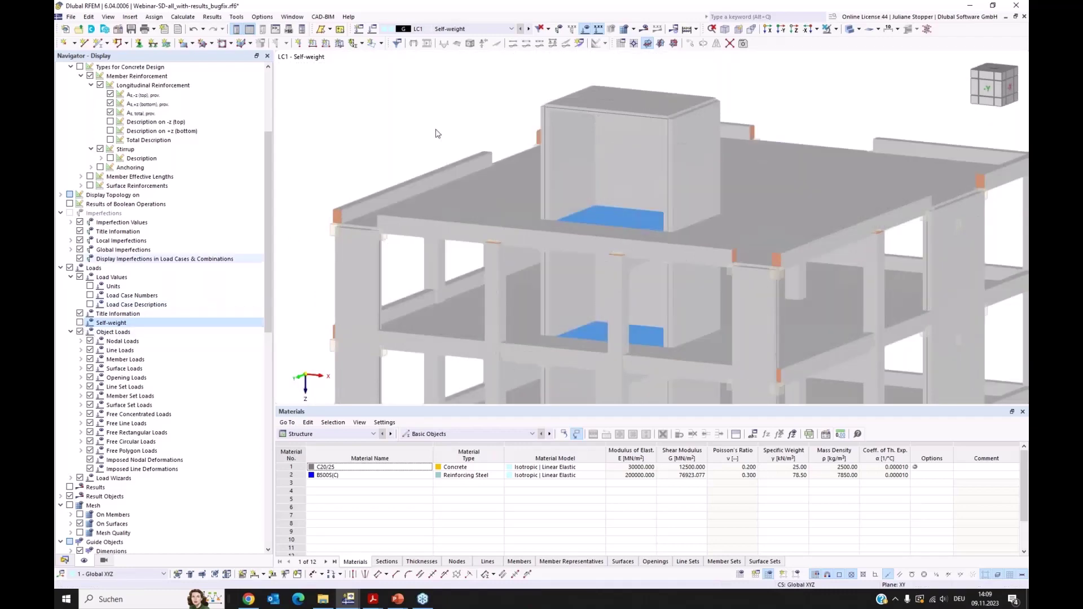
pyautogui.click(479, 28)
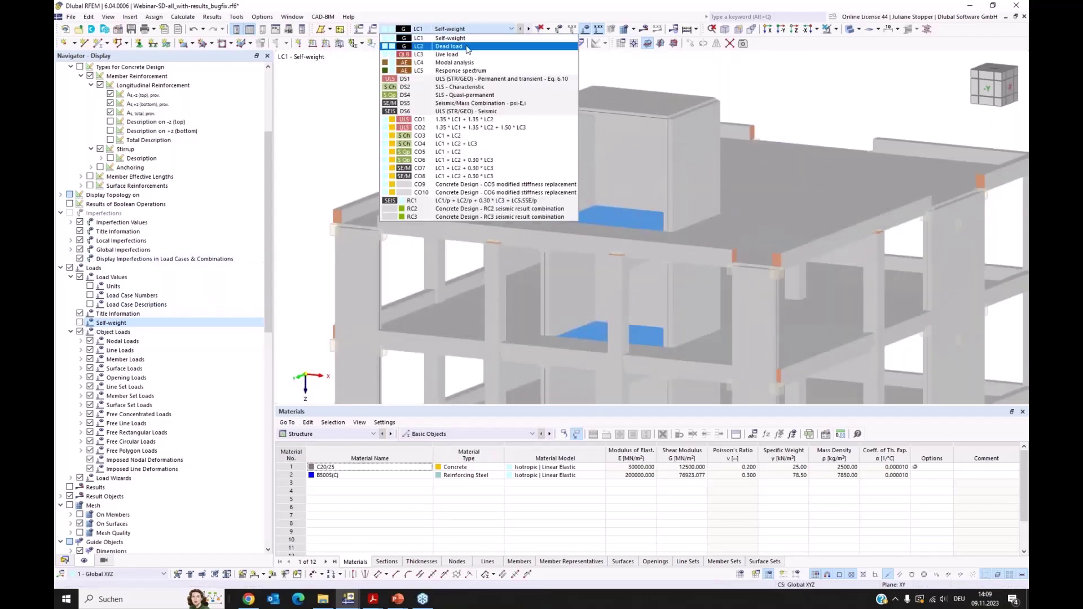
pyautogui.click(468, 46)
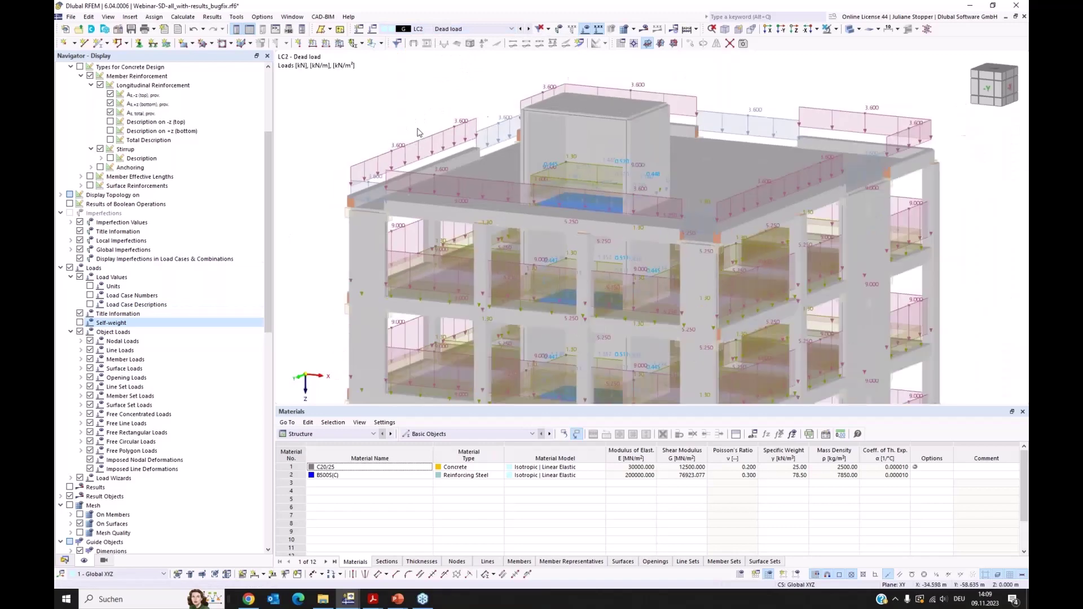
pyautogui.click(457, 29)
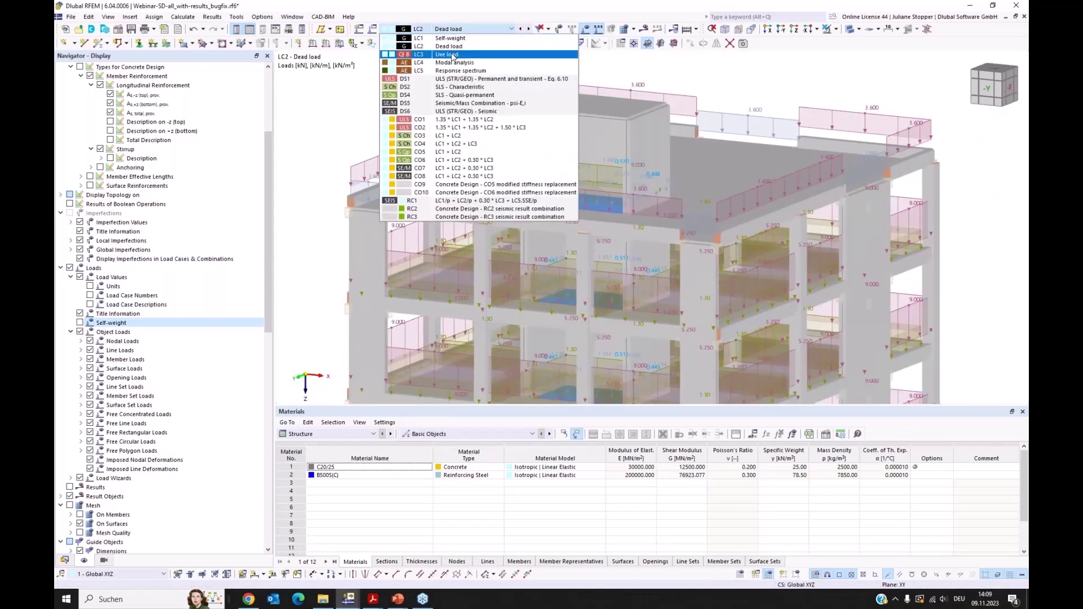
pyautogui.click(448, 54)
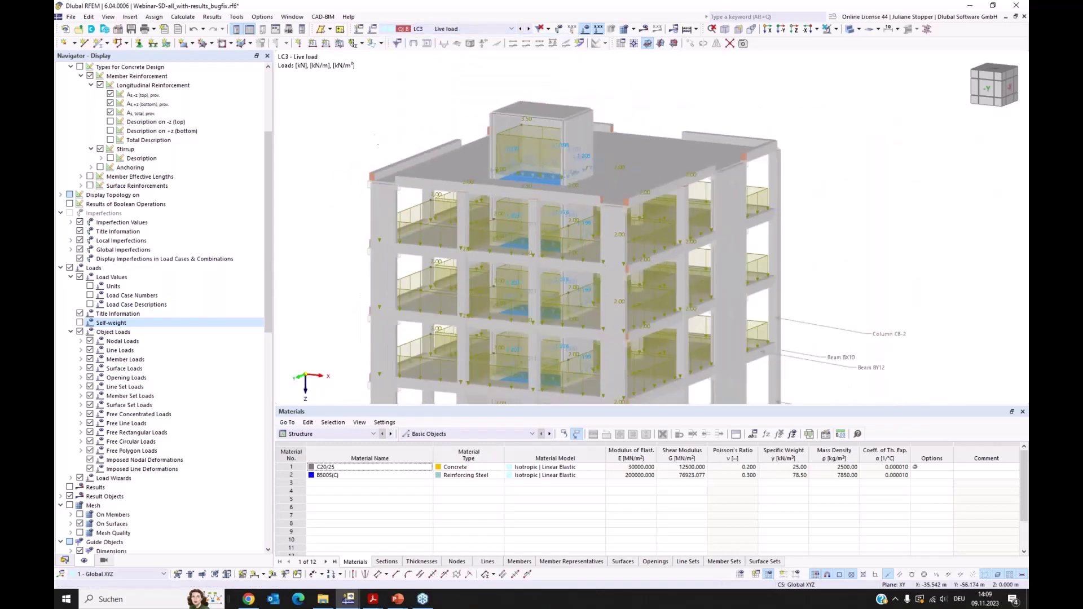
pyautogui.hotkey('ctrl', '2')
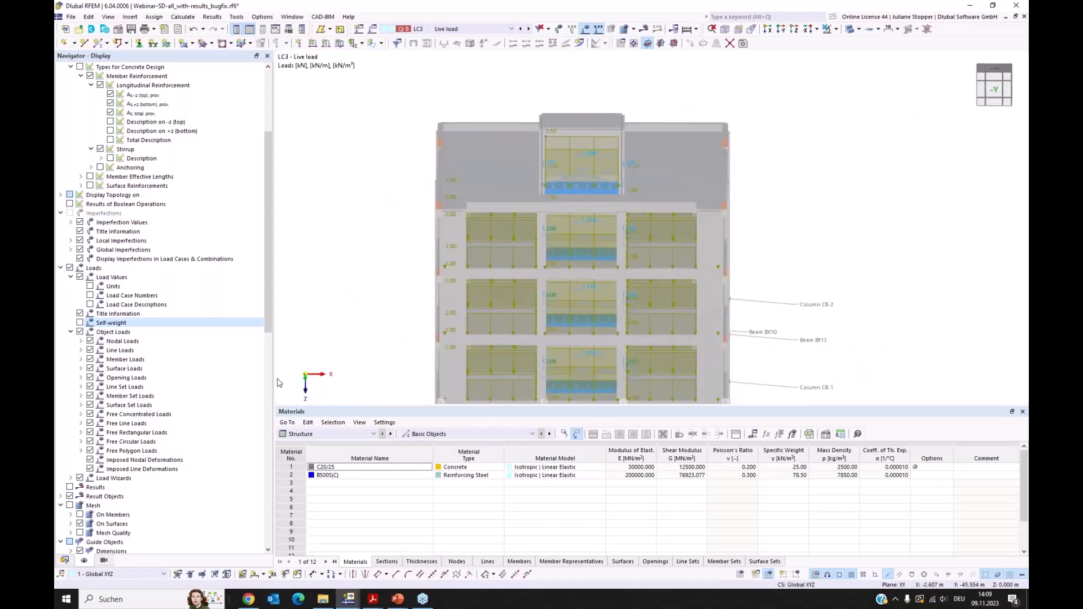
# - Collapse the expanded object groups in the model data and open the Load Cases & Combinations settings
pyautogui.click(65, 560)
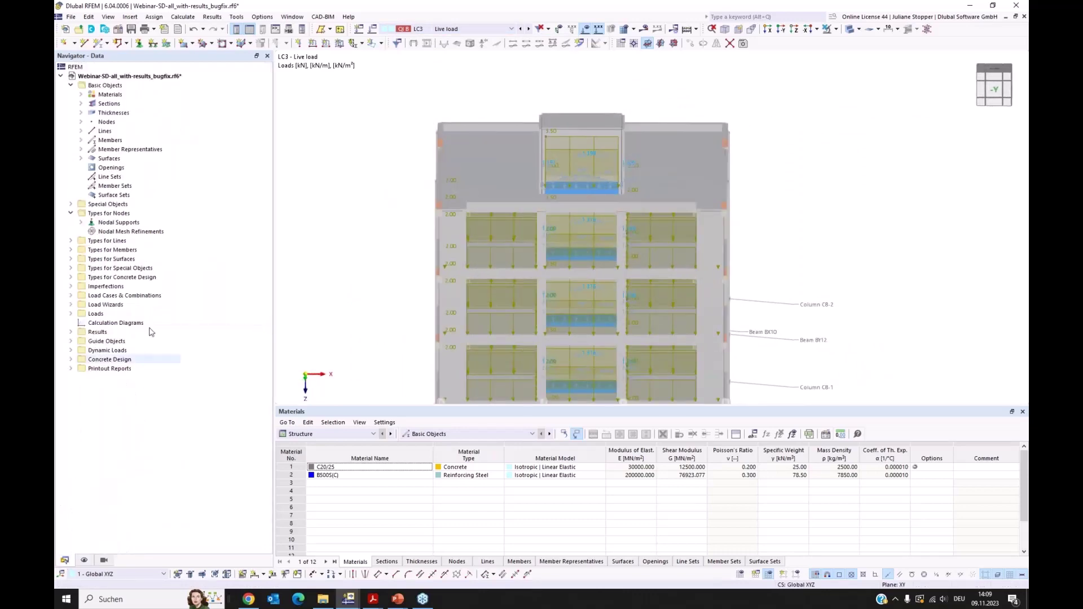
pyautogui.click(70, 85)
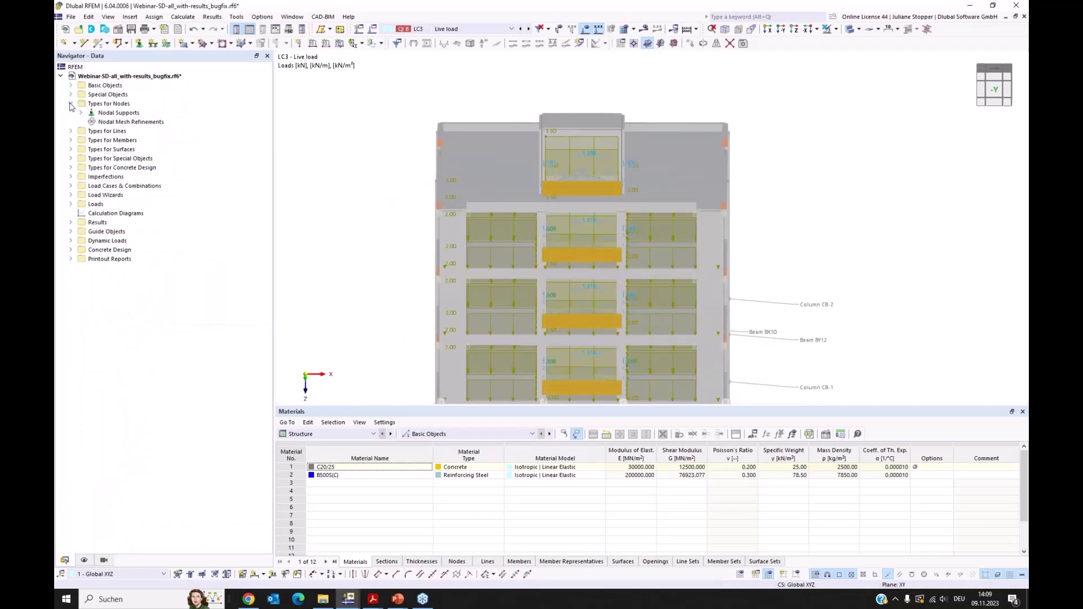
pyautogui.click(71, 104)
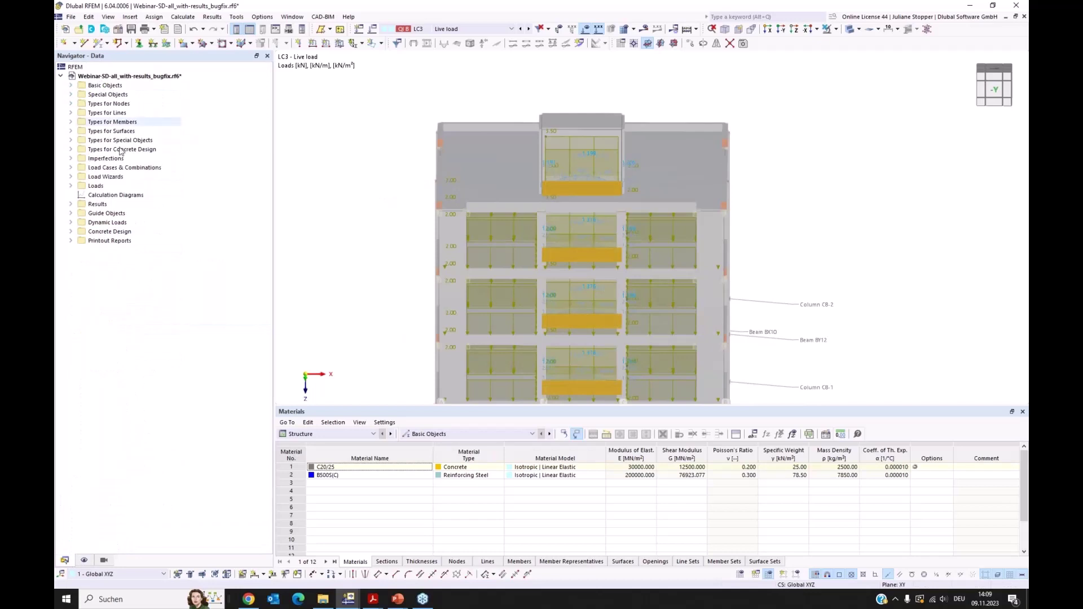
pyautogui.click(70, 168)
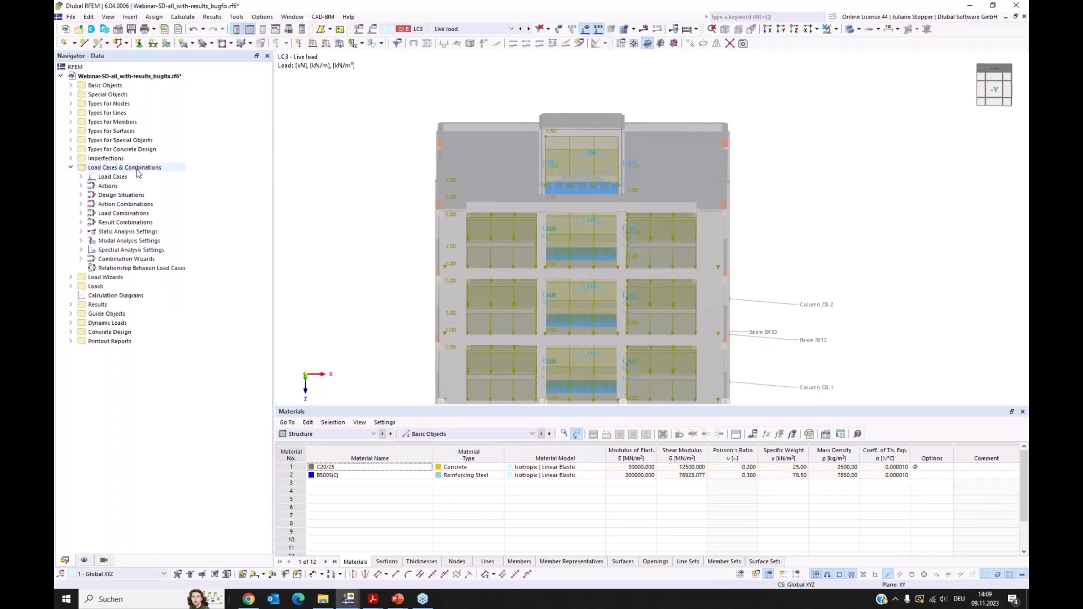
pyautogui.click(108, 169)
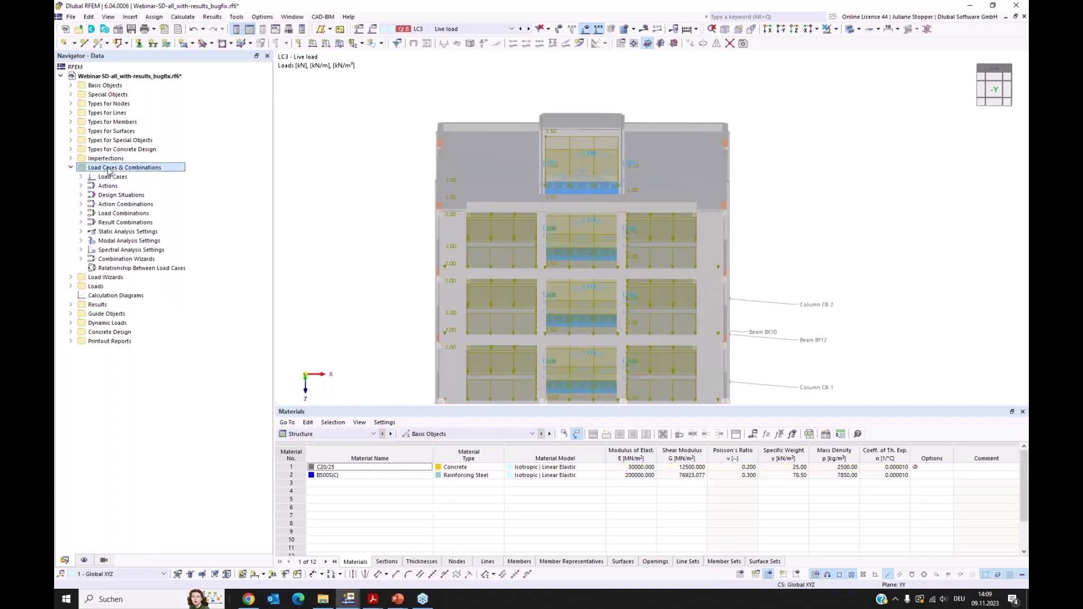
pyautogui.rightClick(109, 170)
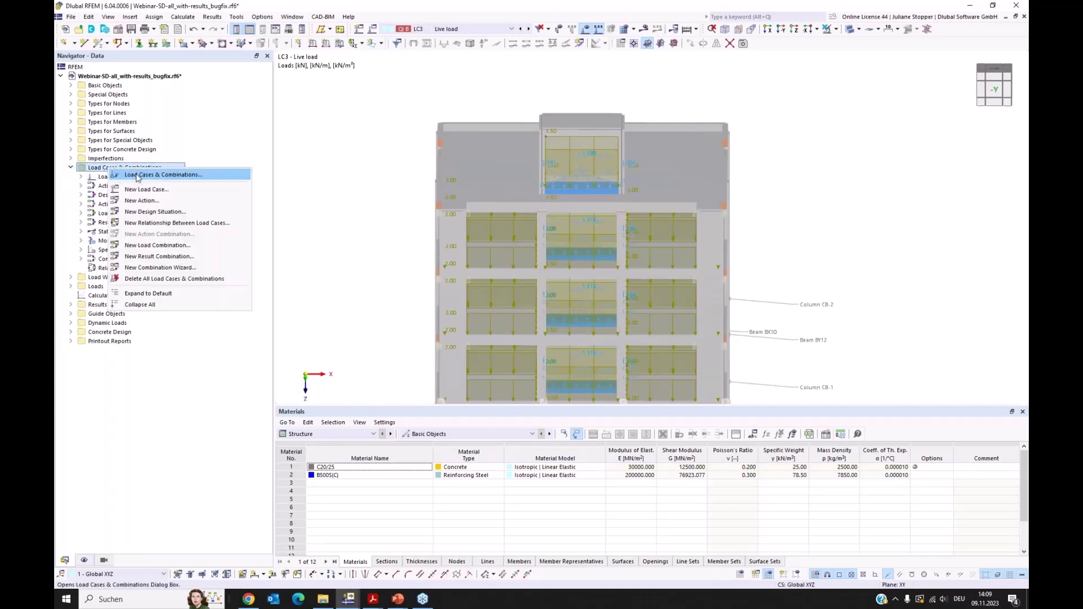
pyautogui.click(139, 175)
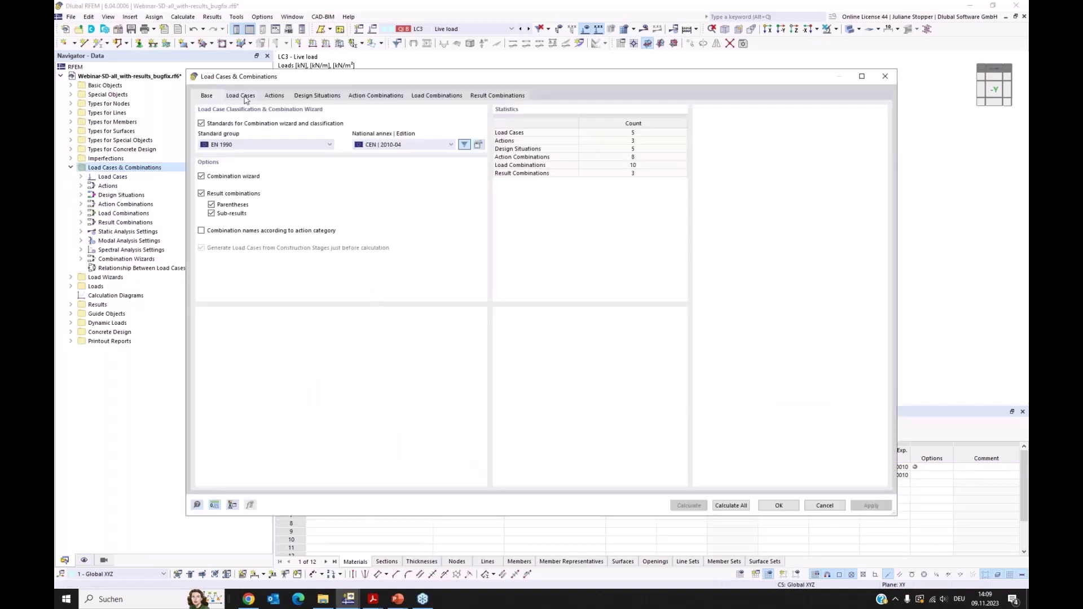
# - Review the definitions of the self-weight, live load and modal analysis load cases, including the analysis types available for LC4
pyautogui.click(241, 96)
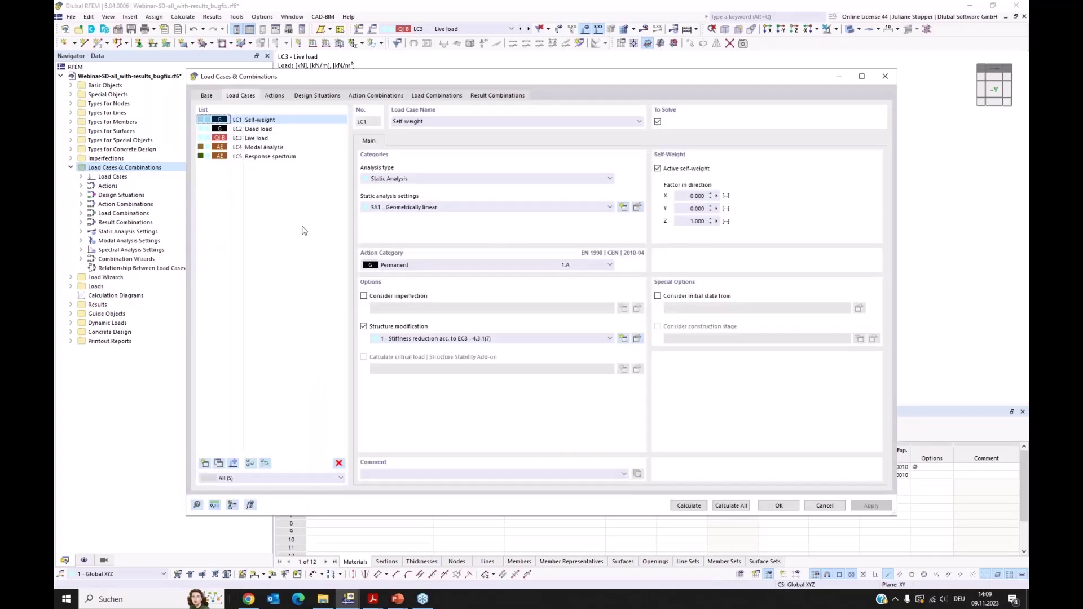
pyautogui.click(251, 139)
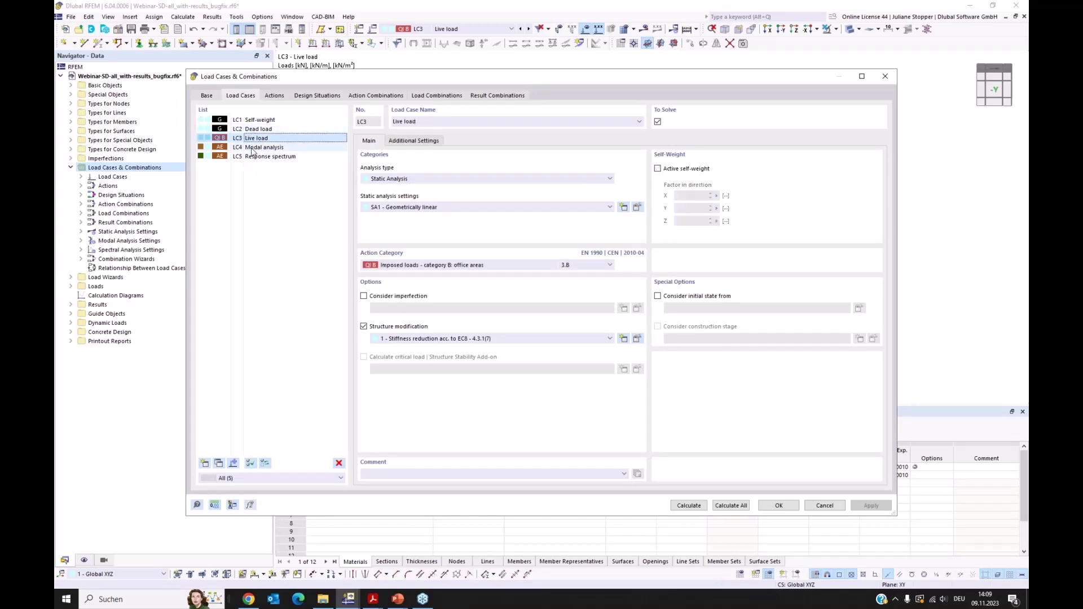
pyautogui.click(252, 148)
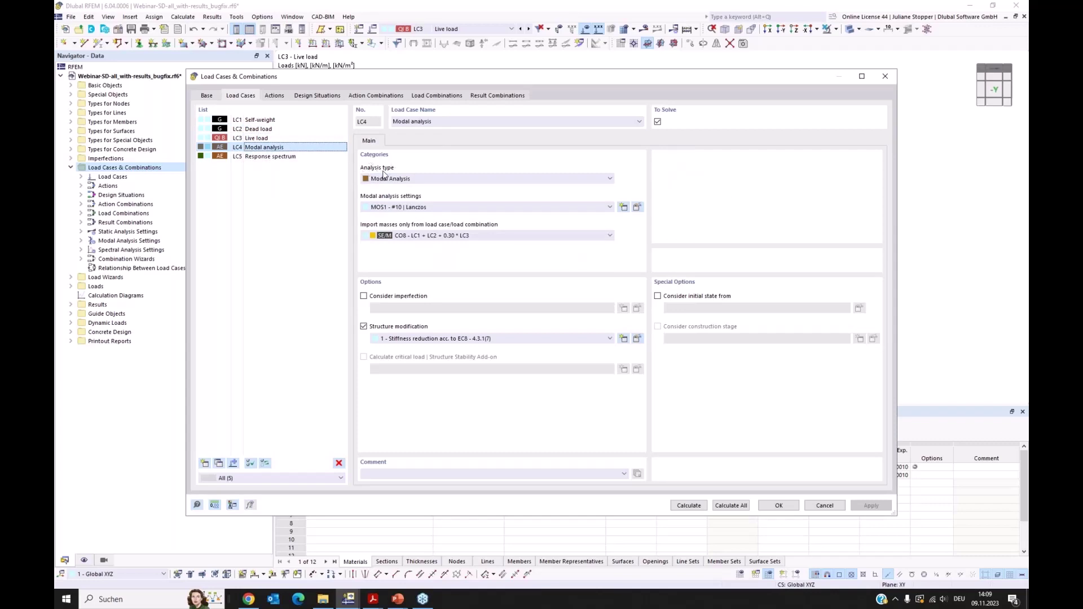
pyautogui.click(423, 179)
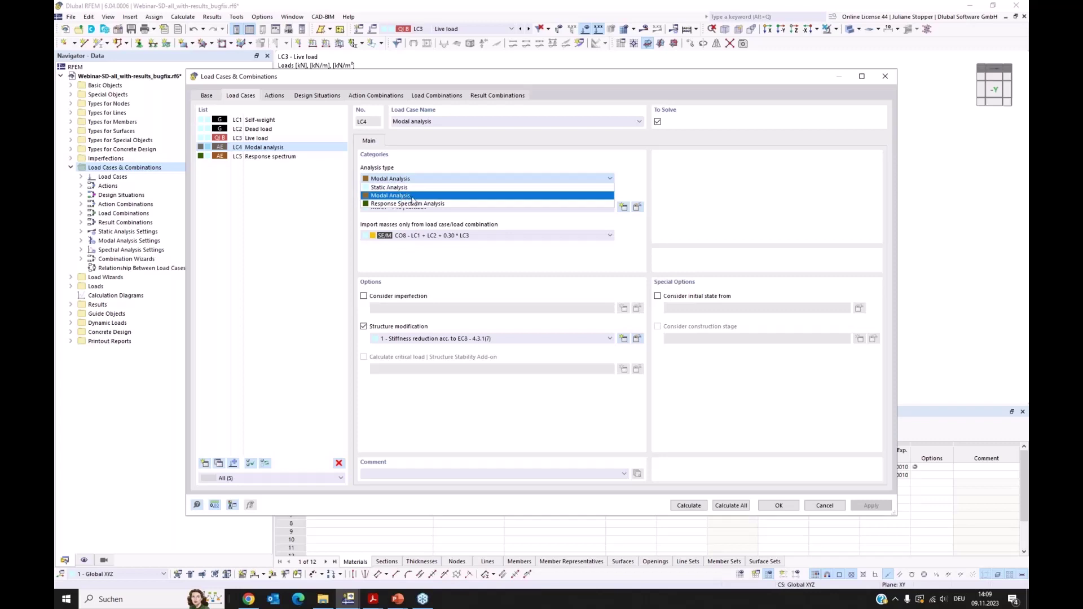
pyautogui.click(634, 196)
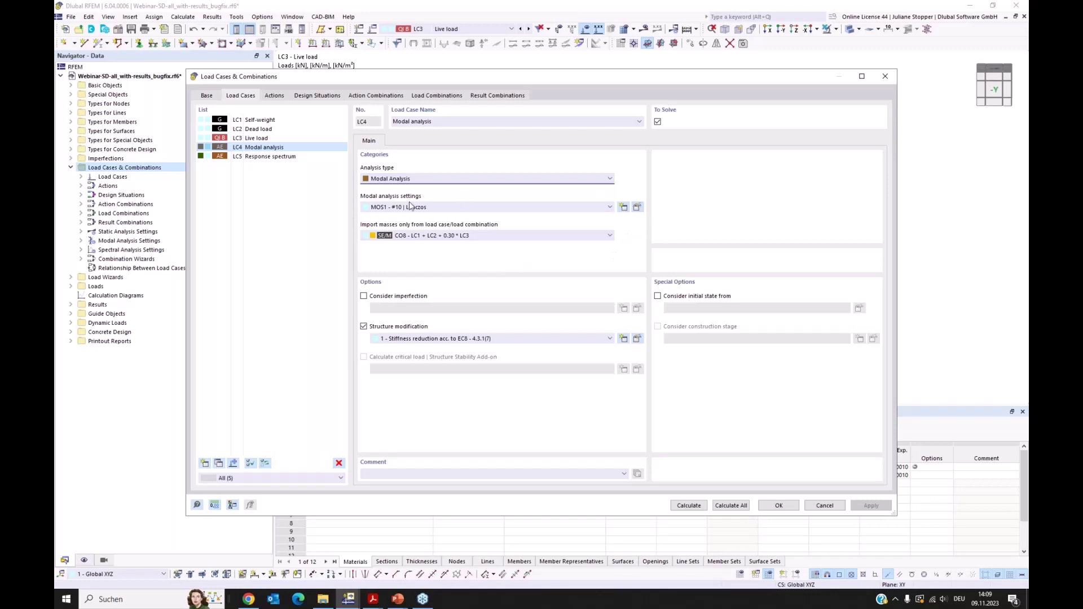
# - Review the eigenvalue method, mass matrix, mass conversion and neglected masses in LC4's modal analysis settings, and close them without changes
pyautogui.click(637, 208)
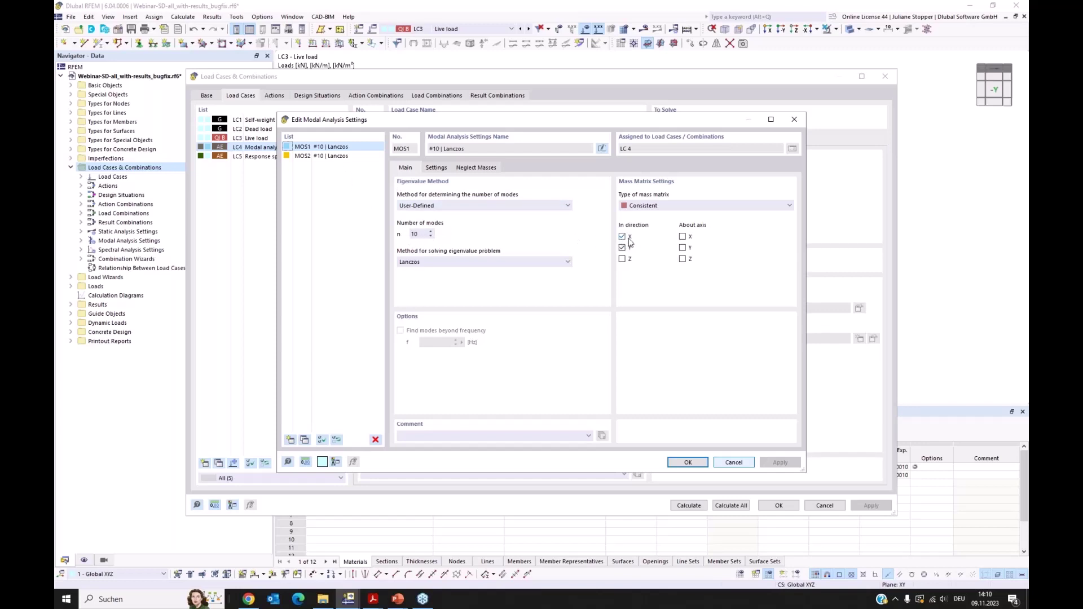
pyautogui.click(436, 168)
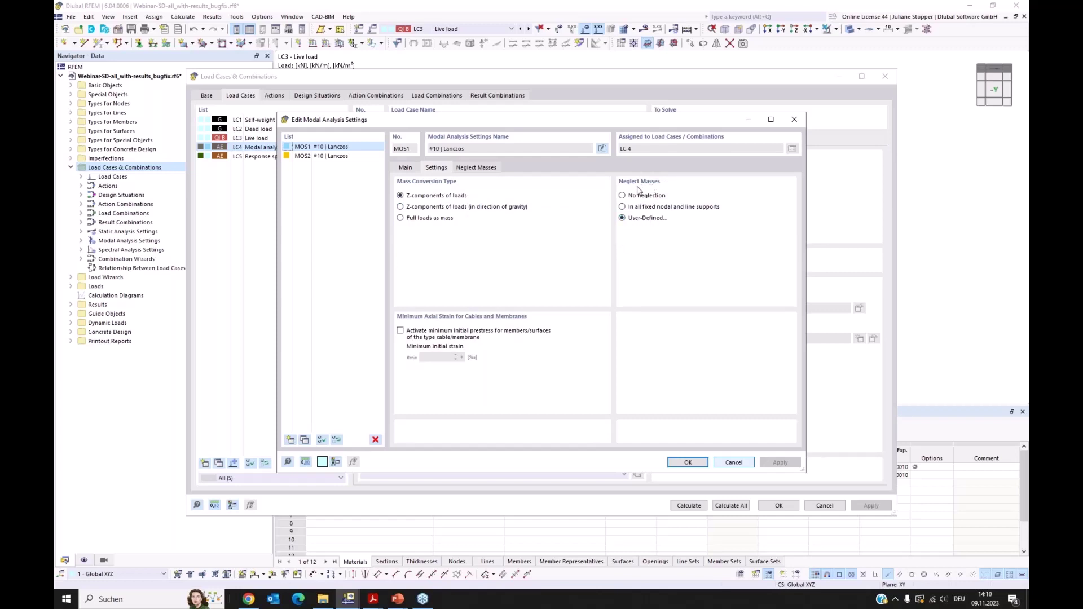
pyautogui.click(482, 168)
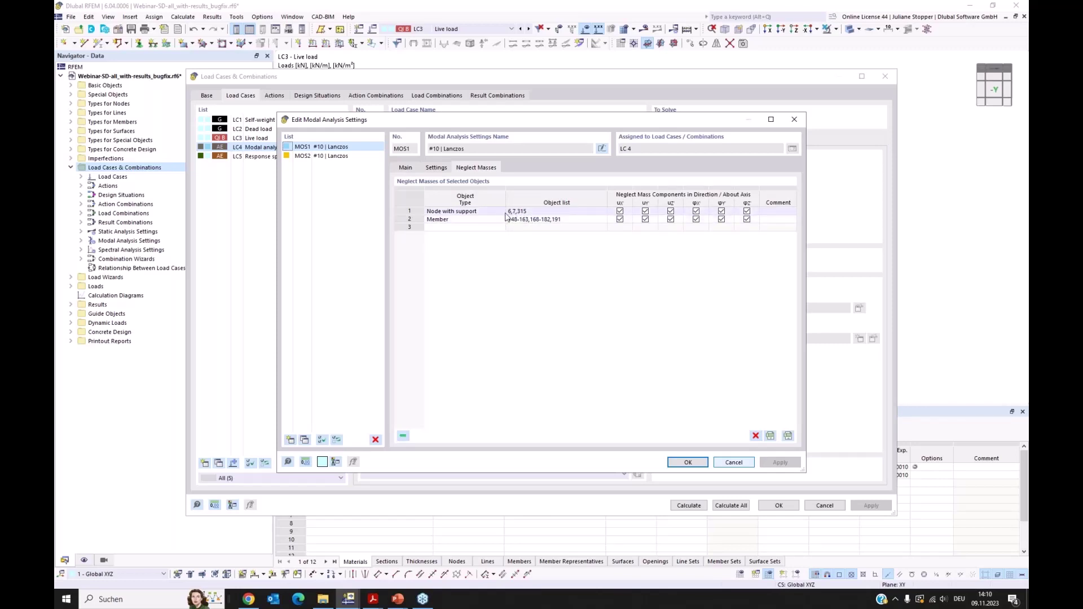
pyautogui.click(407, 168)
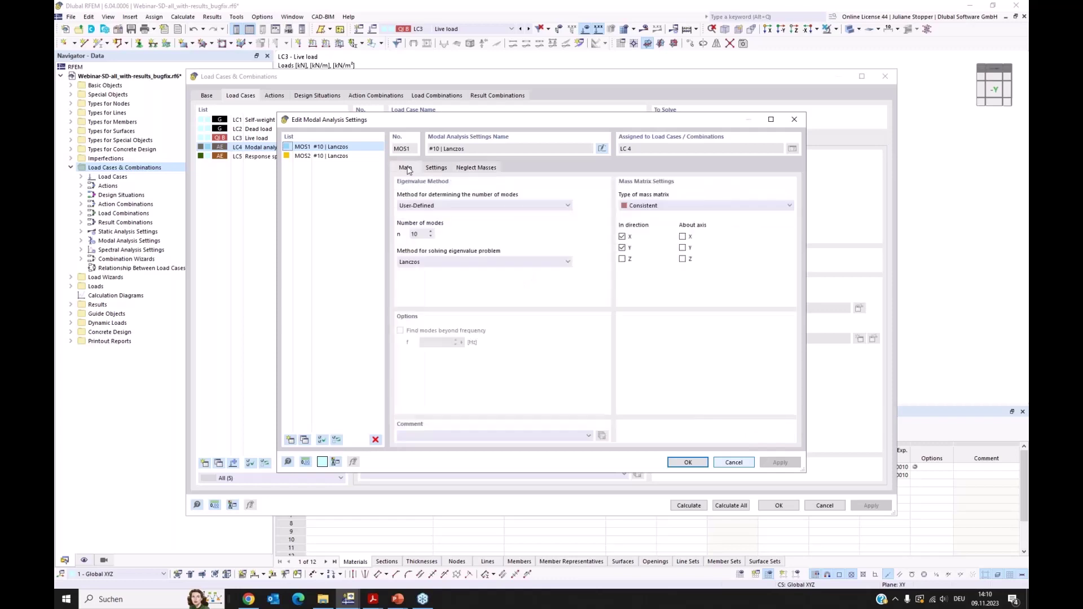
pyautogui.click(733, 462)
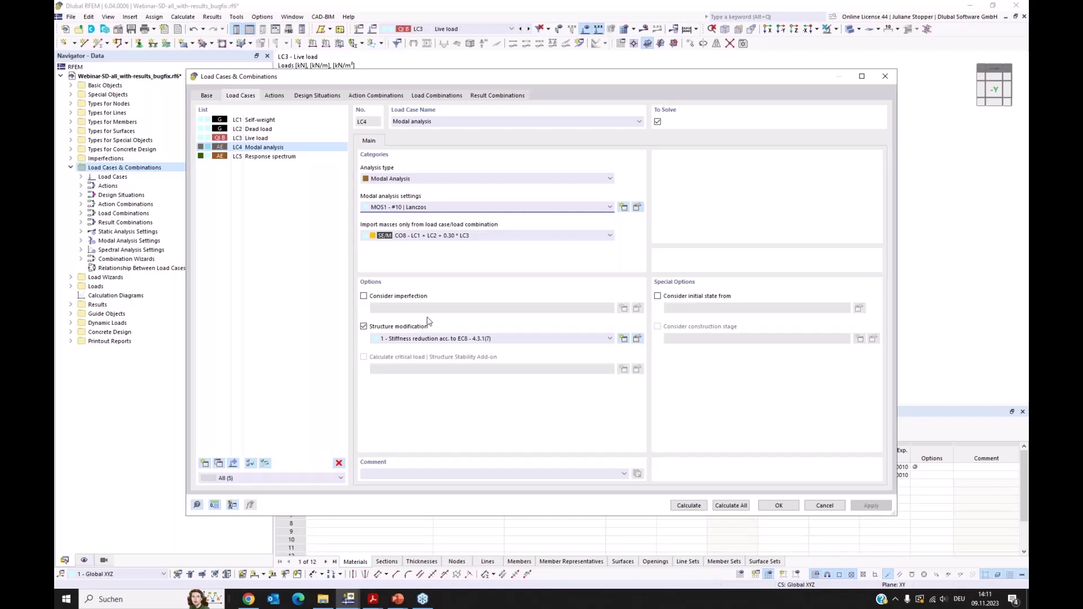
# - Start a new structure modification for LC4 and activate stiffness modification for members and surfaces
pyautogui.click(364, 326)
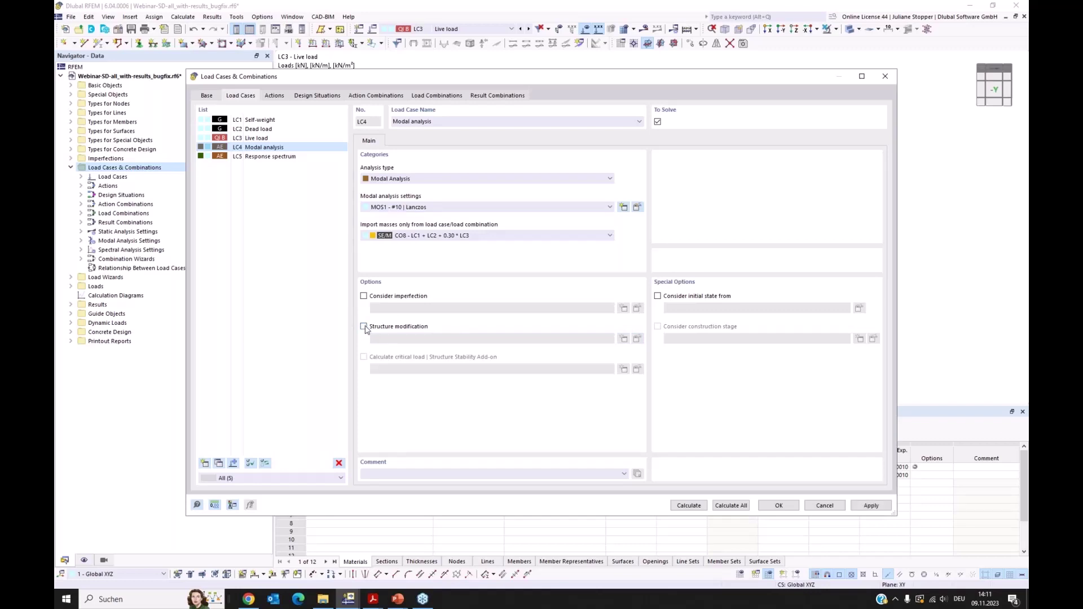
pyautogui.click(363, 327)
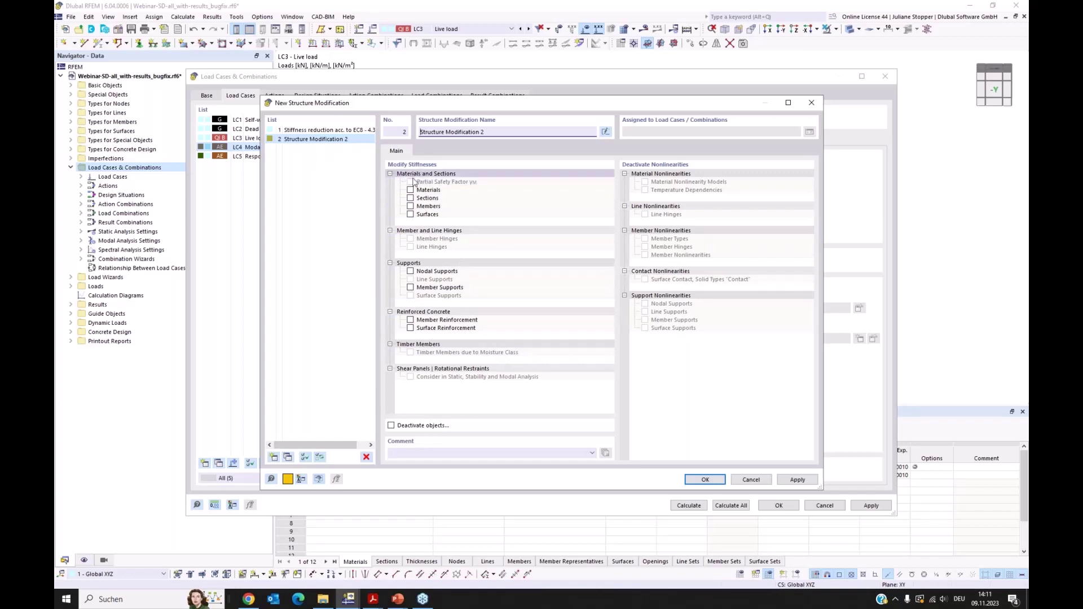
pyautogui.click(410, 207)
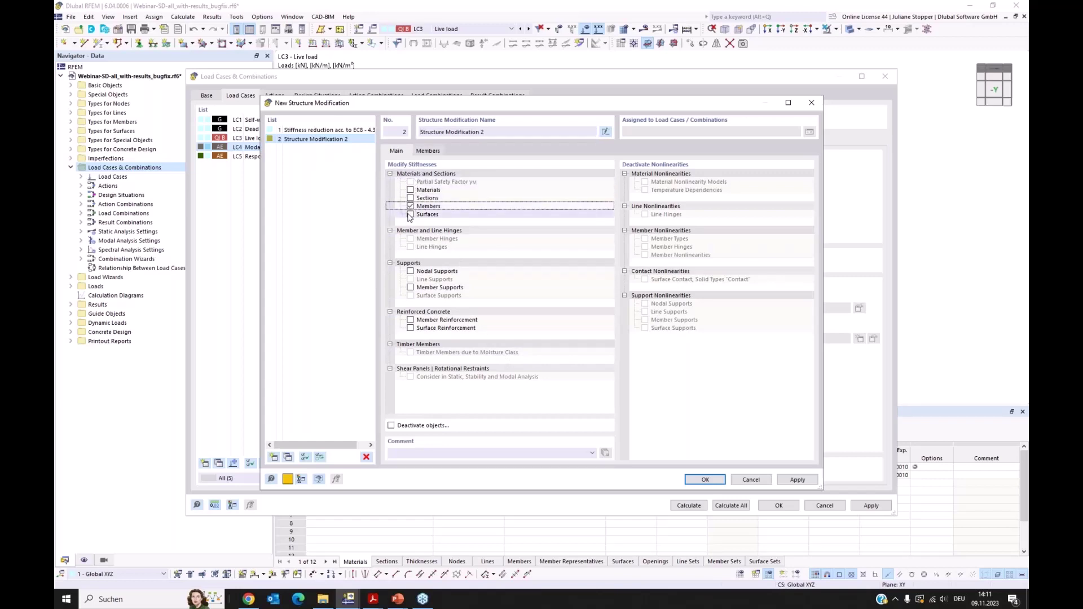
pyautogui.click(410, 215)
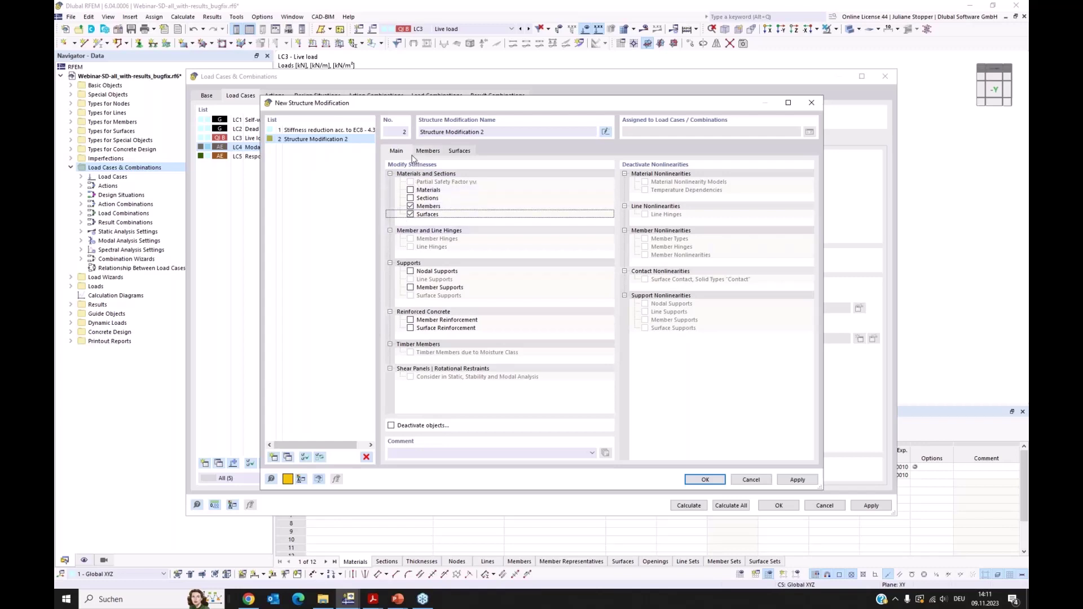
# - Start a new member stiffness modification of the type Multiplier factors of partial stiffnesses, weights and masses
pyautogui.click(430, 151)
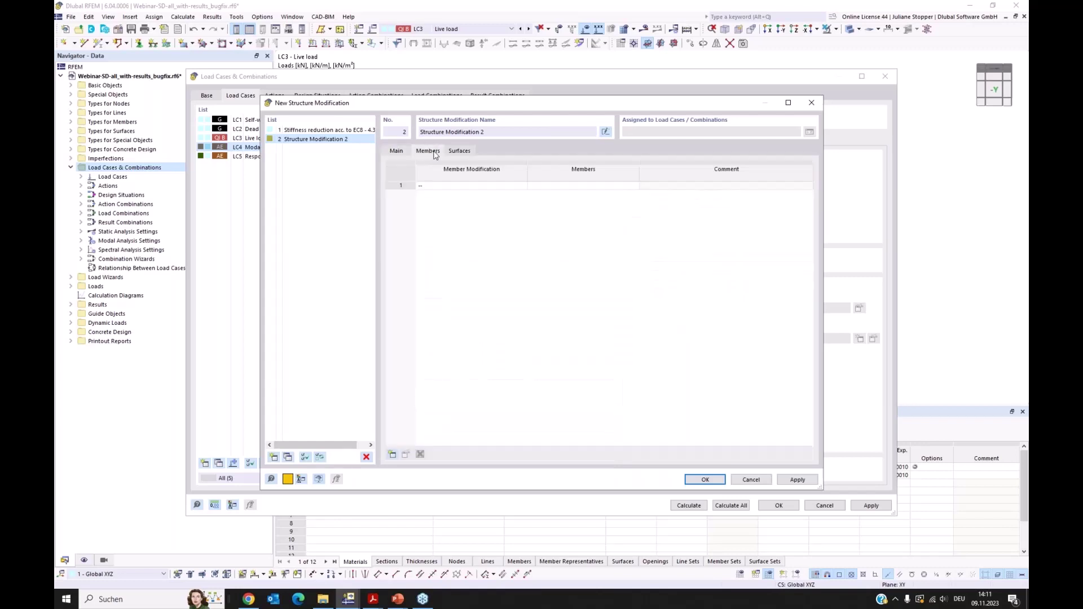
pyautogui.click(445, 187)
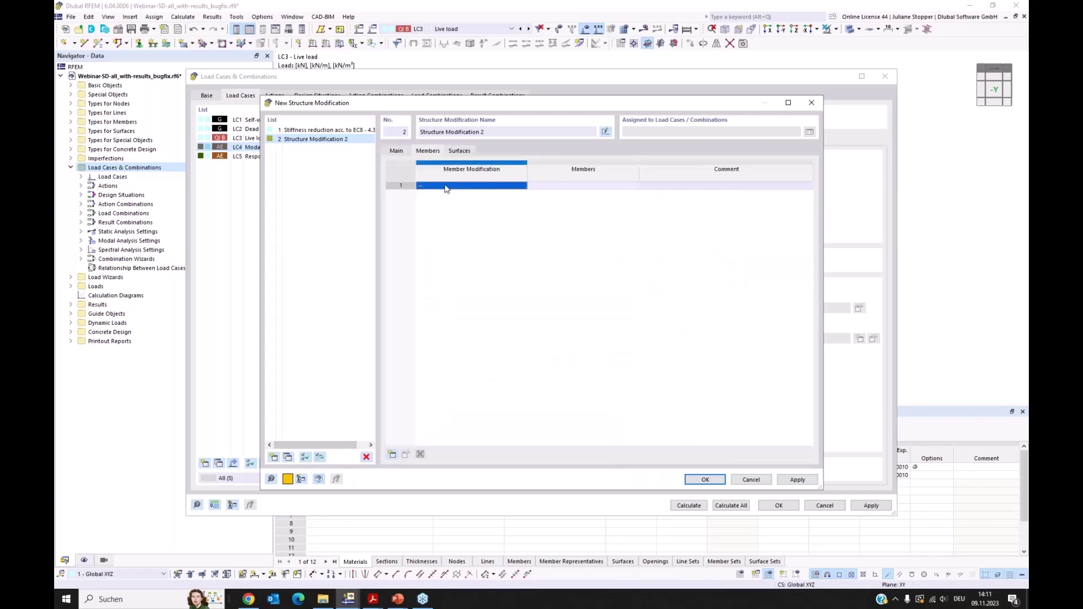
pyautogui.click(445, 187)
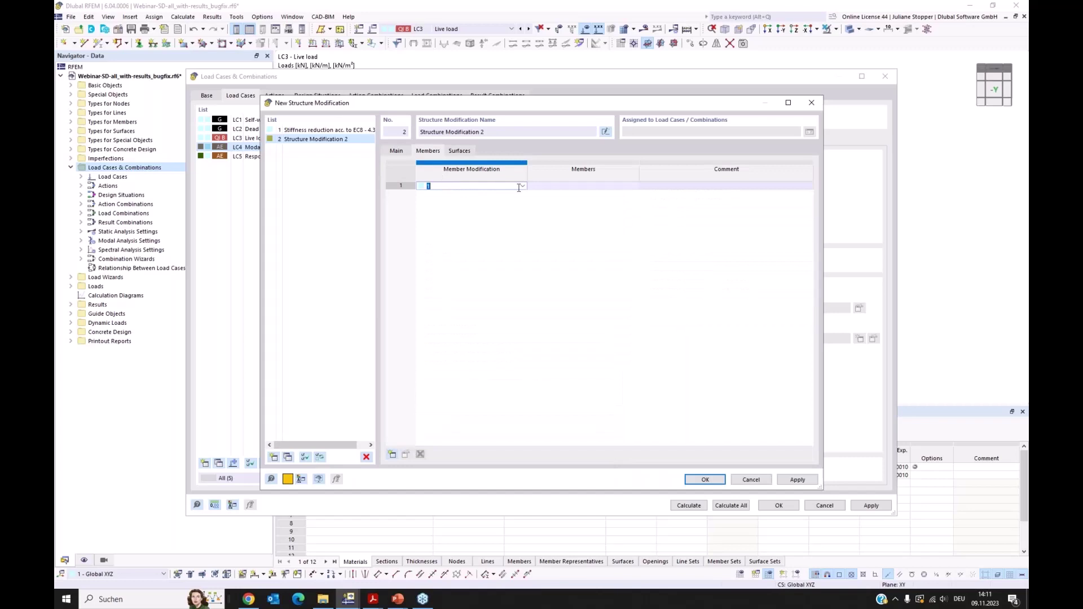
pyautogui.click(392, 455)
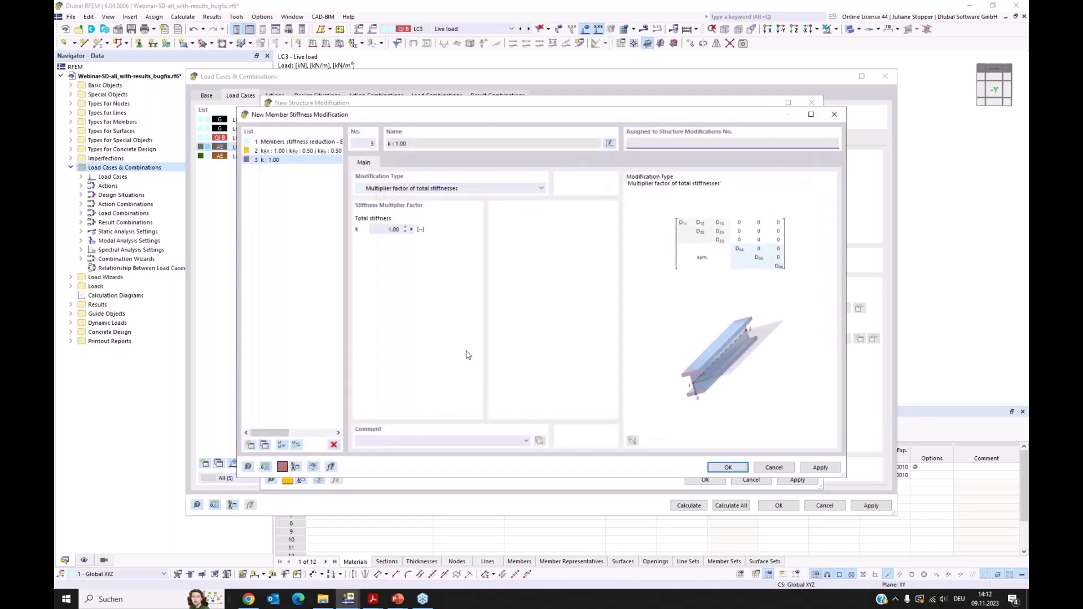
pyautogui.click(402, 189)
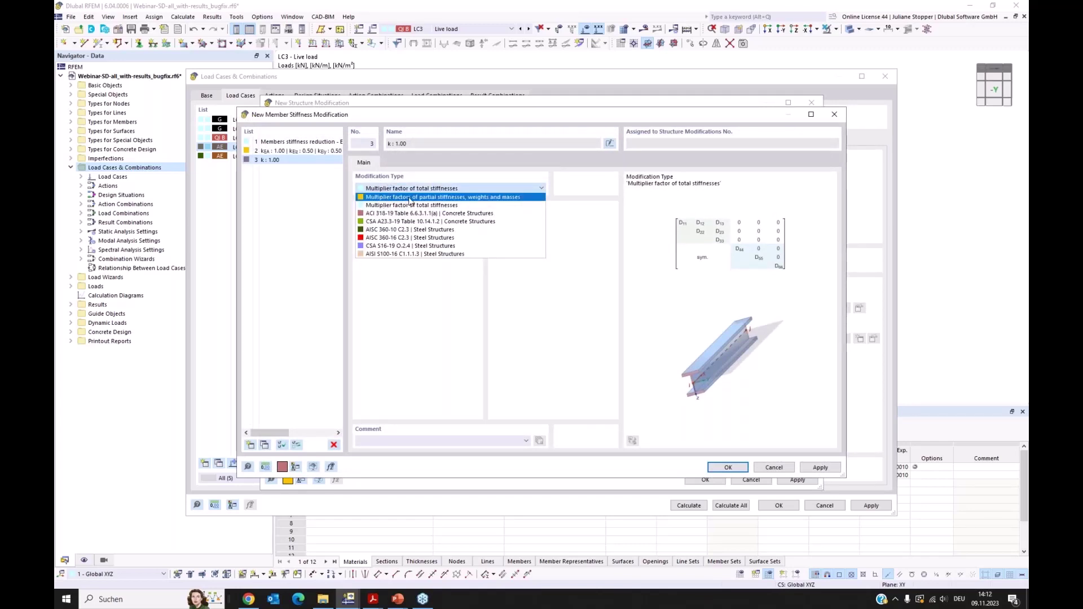
pyautogui.click(410, 198)
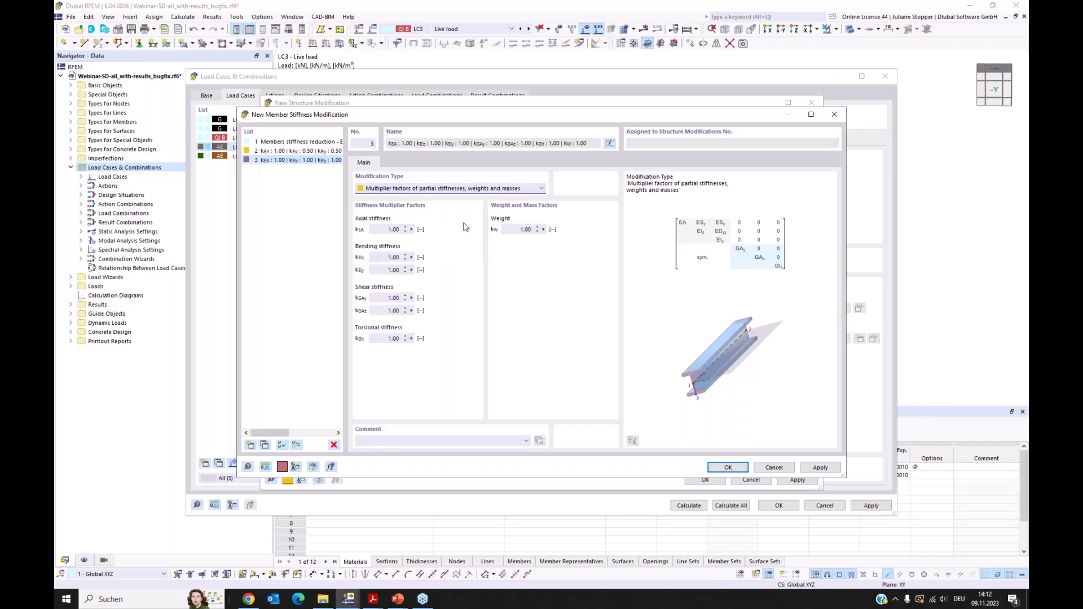
# - Set the member modification's bending and shear stiffness factors to 0.50 and the torsional factor to 0.10, confirm it, and list the available member modifications
pyautogui.click(388, 257)
pyautogui.press('Tab')
pyautogui.write('0,5')
pyautogui.press('Tab')
pyautogui.write('.5')
pyautogui.press('Tab')
pyautogui.press('Tab')
pyautogui.click(728, 468)
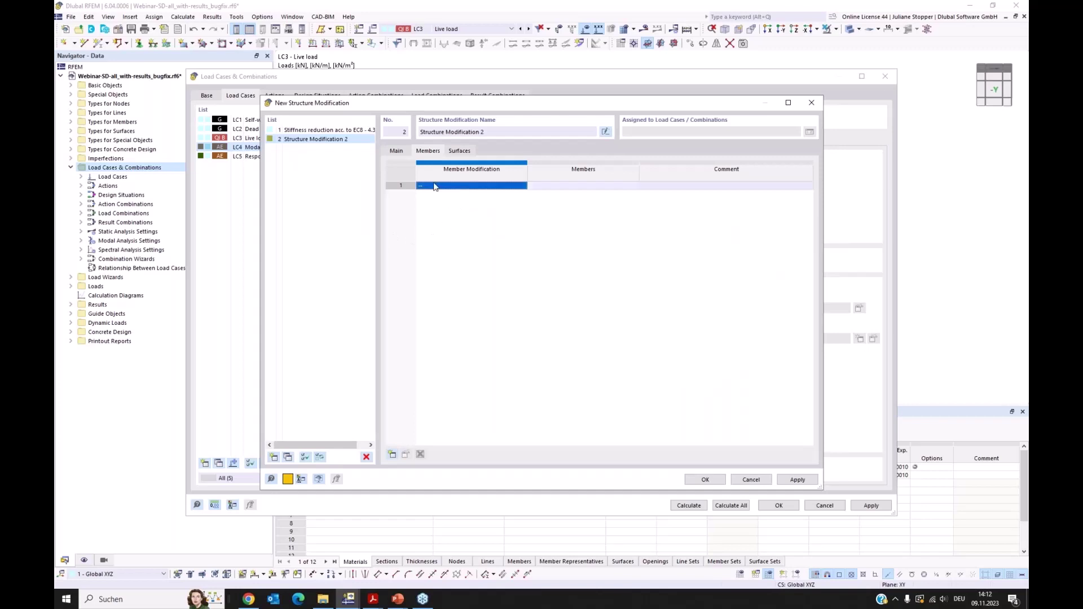
pyautogui.click(467, 188)
pyautogui.click(523, 186)
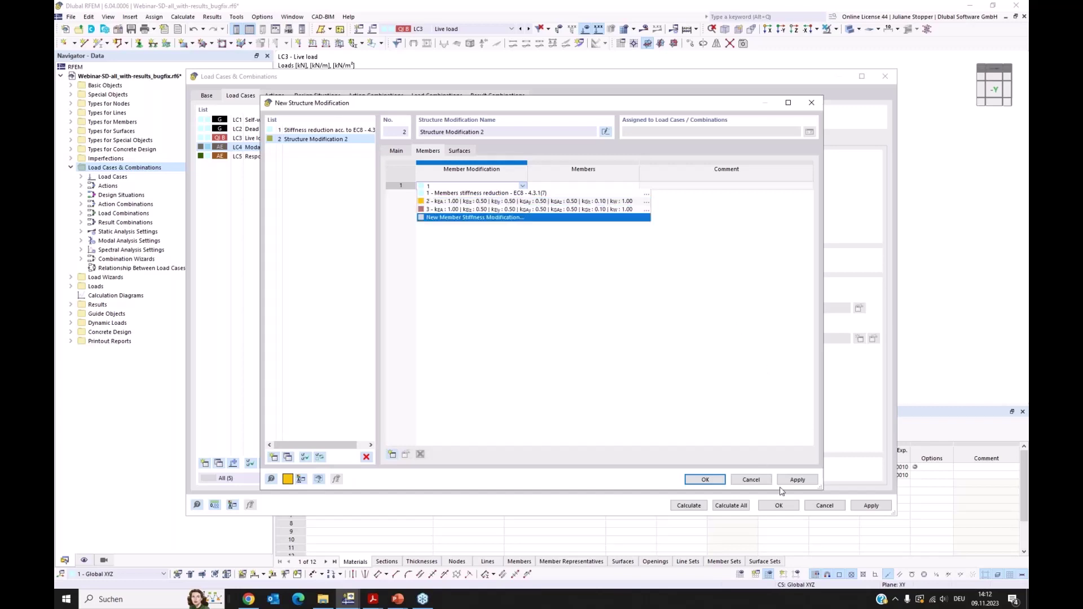
# - Try to confirm Structure Modification 2 with member stiffness modification 3 chosen in its first row and no members assigned
pyautogui.click(530, 210)
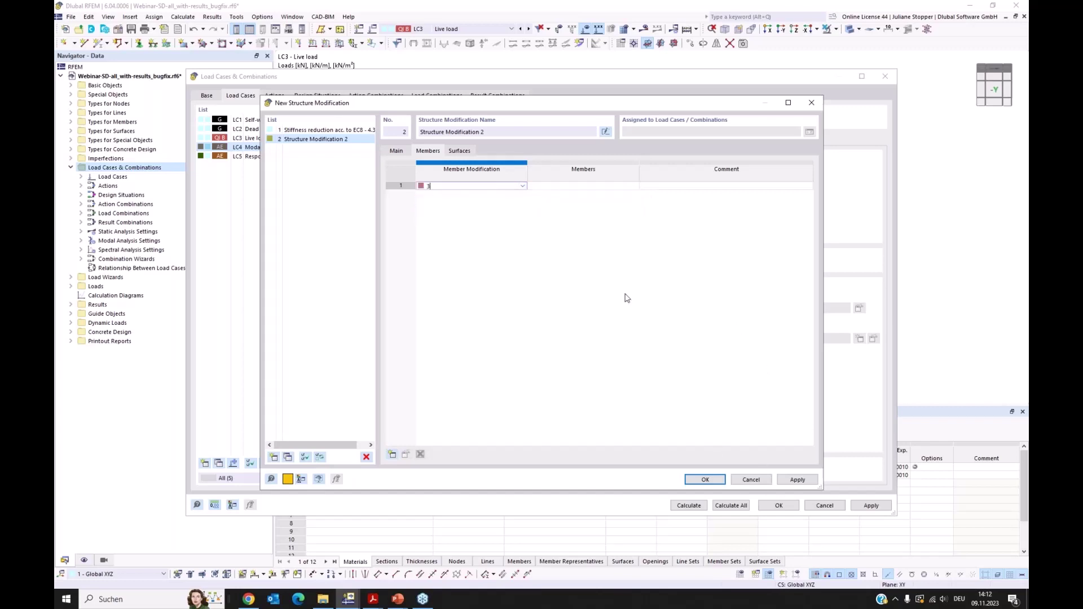
pyautogui.click(686, 480)
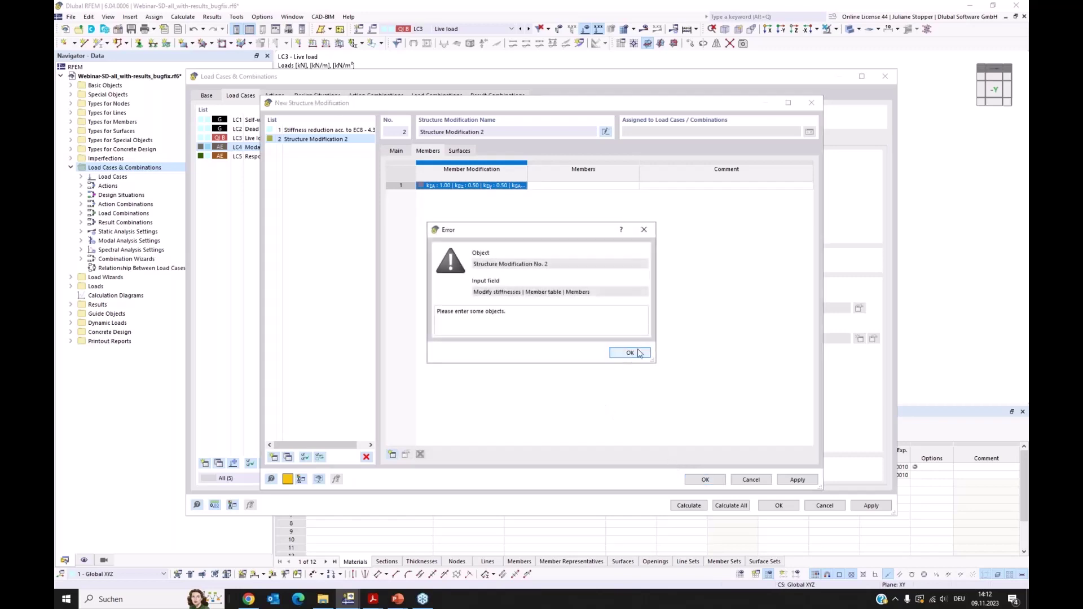
pyautogui.click(640, 354)
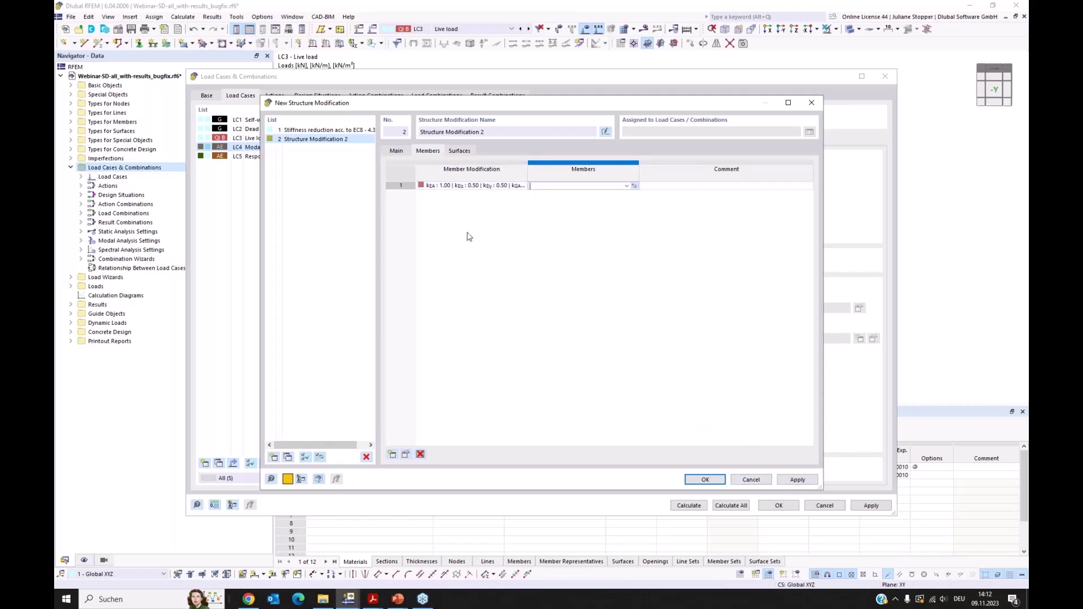
# - Delete Structure Modification 2 and confirm the structure modification dialog, keeping the stiffness reduction acc. to EC8 - 4.3.1(7) for LC4
pyautogui.click(366, 457)
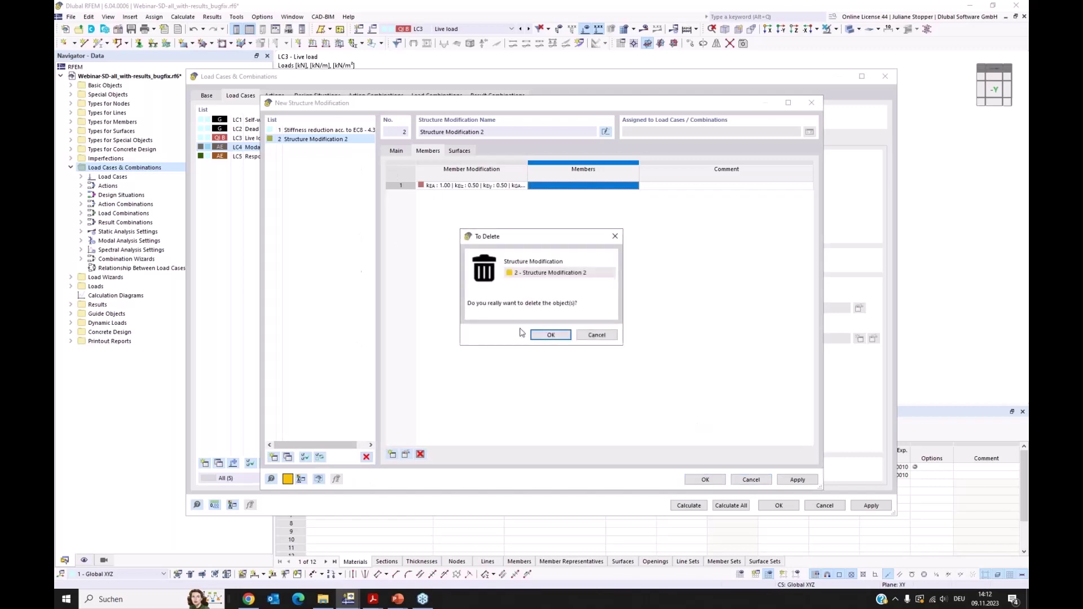
pyautogui.click(550, 337)
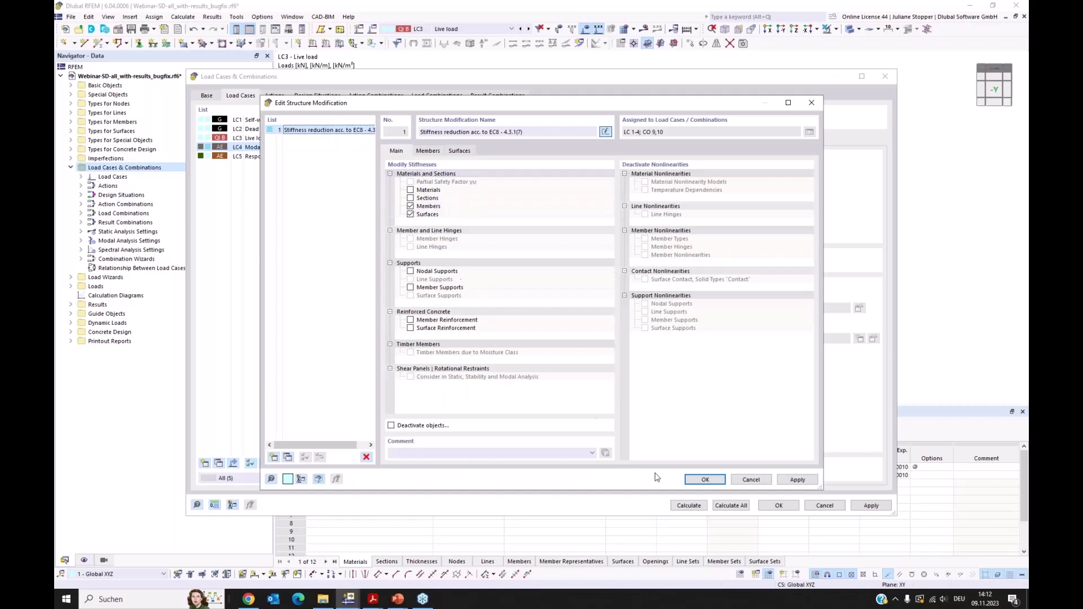
pyautogui.click(706, 480)
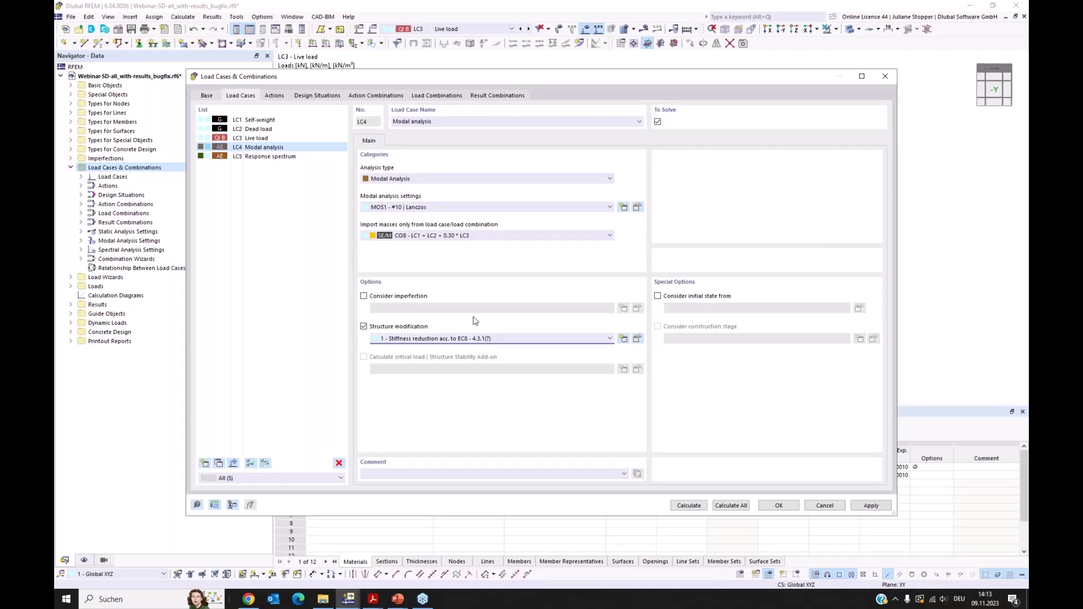
# - Review LC5's analysis type and the modal and directional combination rules in its spectral analysis settings, and close them without changes
pyautogui.click(305, 273)
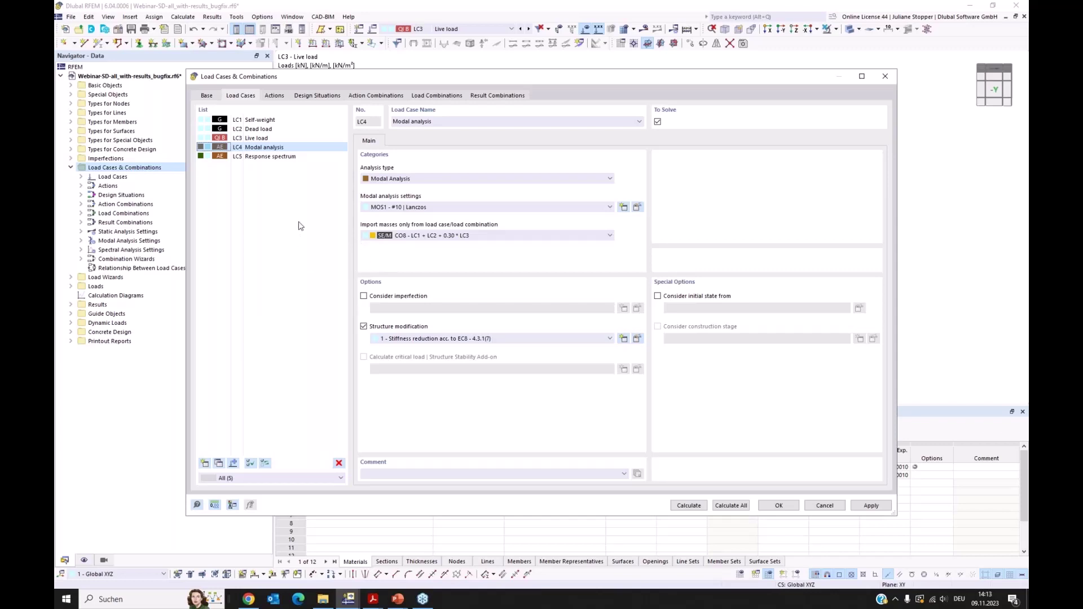
pyautogui.click(266, 157)
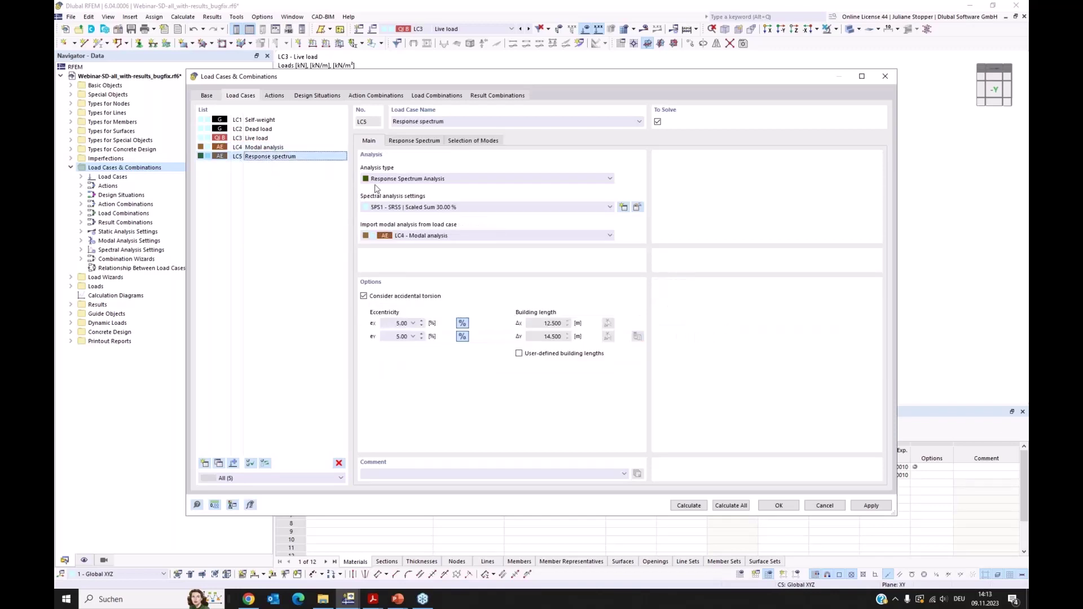
pyautogui.click(488, 180)
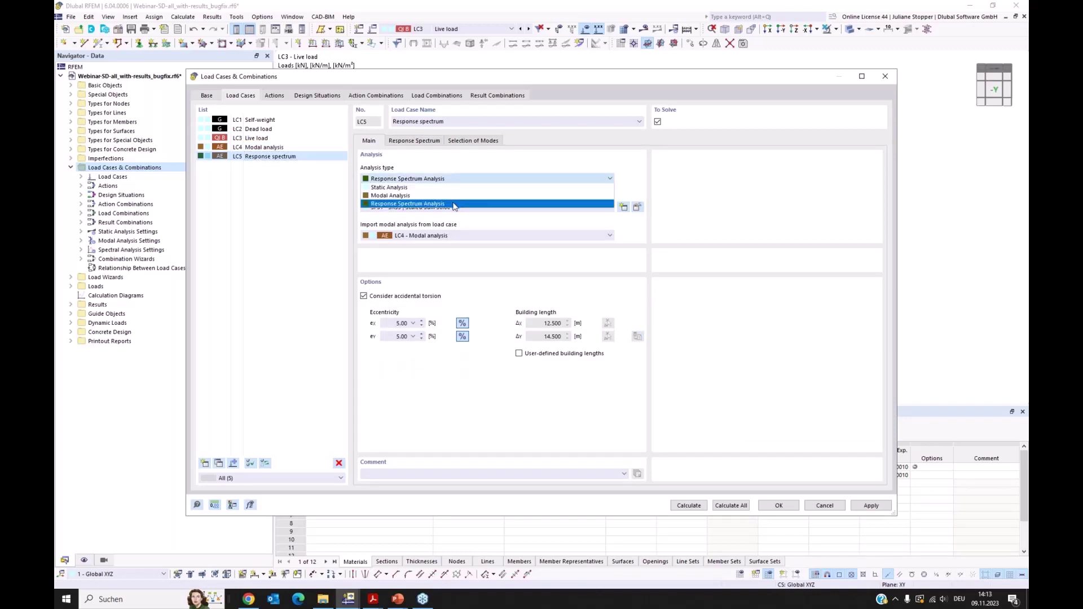
pyautogui.click(482, 204)
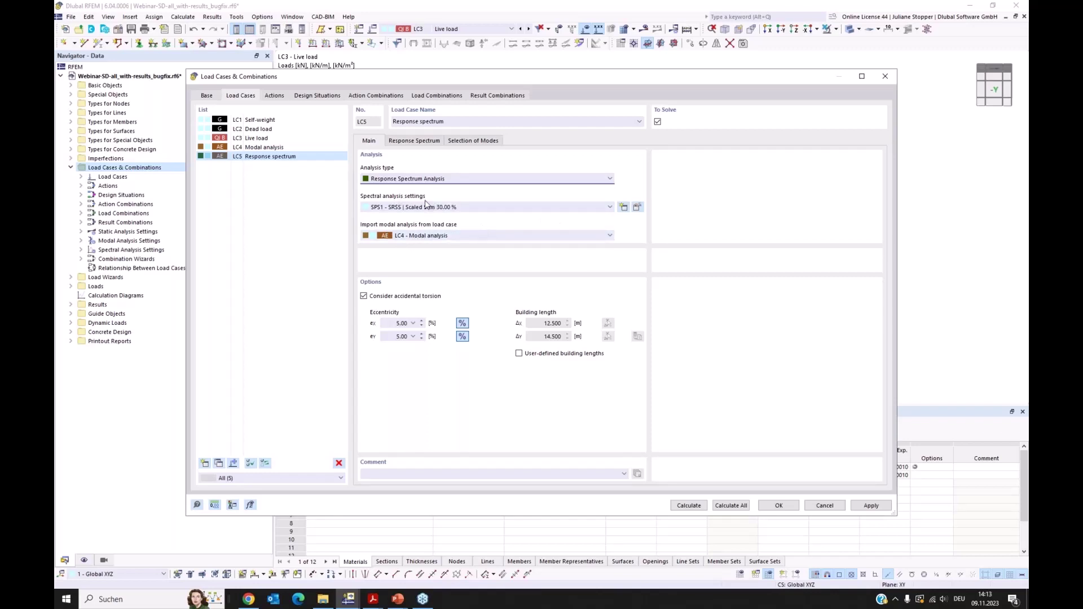
pyautogui.click(637, 207)
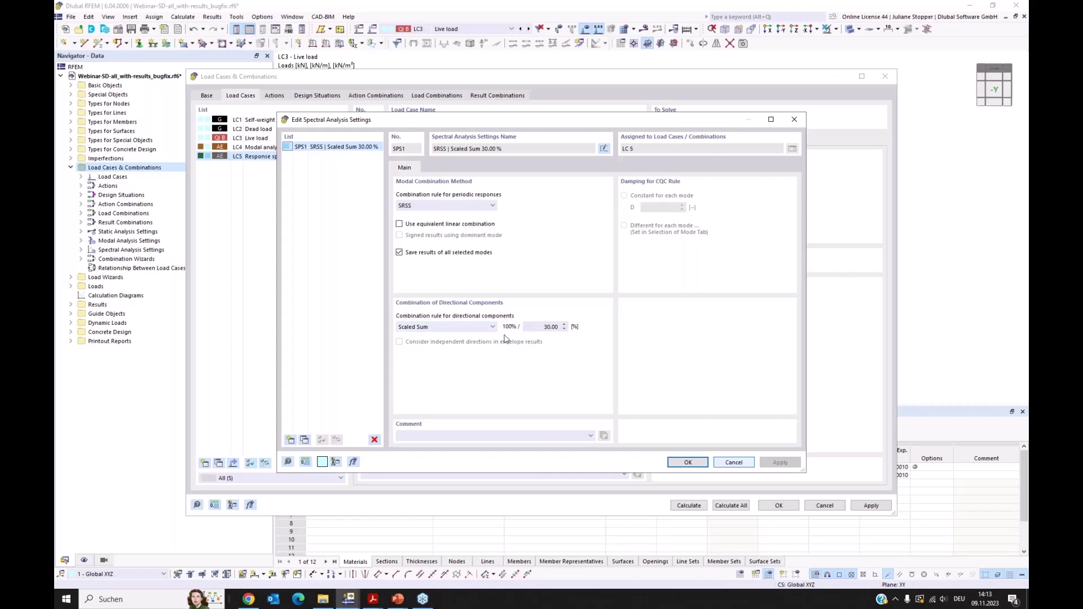
pyautogui.click(733, 462)
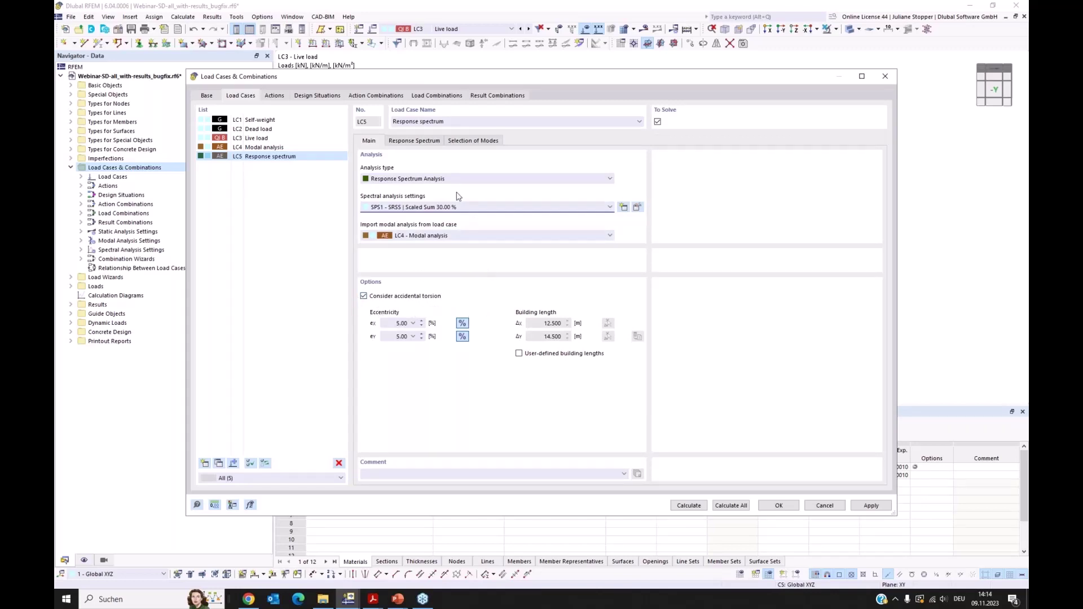
# - Deactivate LC5's response spectra in the X and Y directions and activate both directions again
pyautogui.click(410, 143)
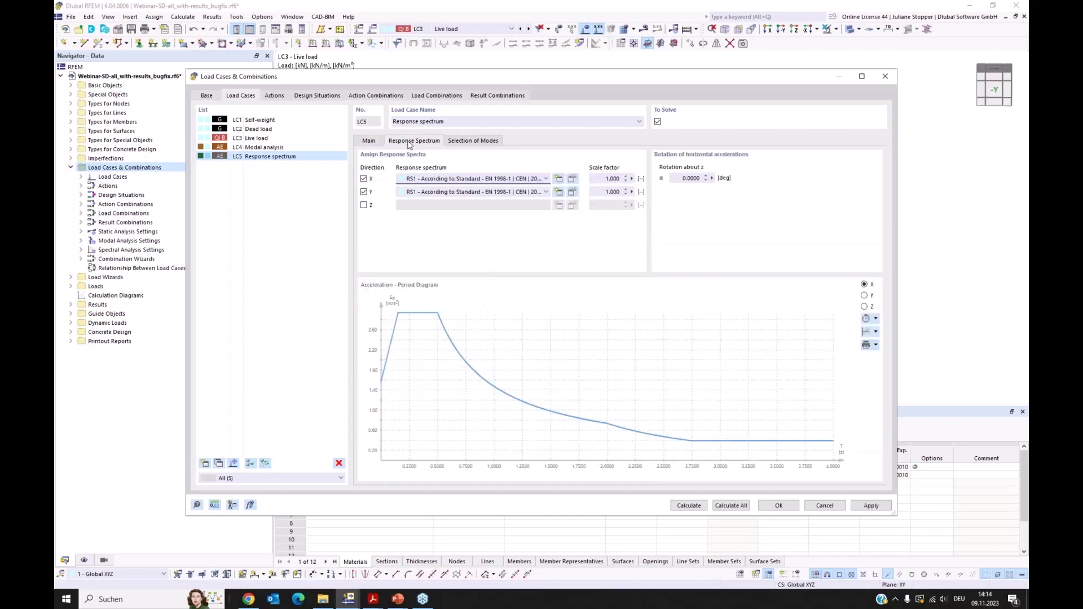
pyautogui.click(363, 192)
pyautogui.click(363, 179)
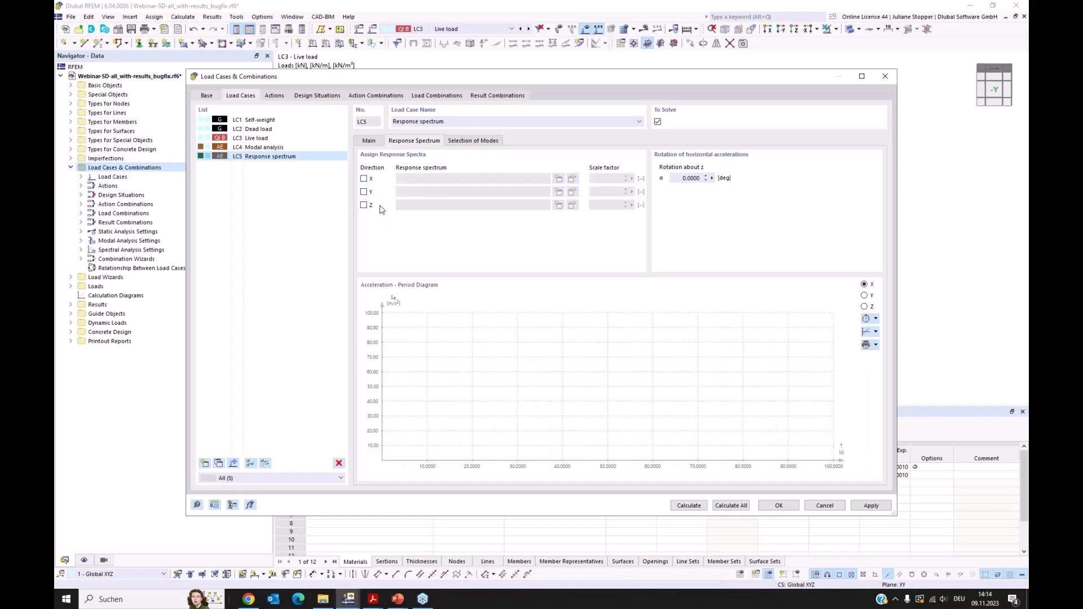
pyautogui.click(364, 180)
pyautogui.click(364, 192)
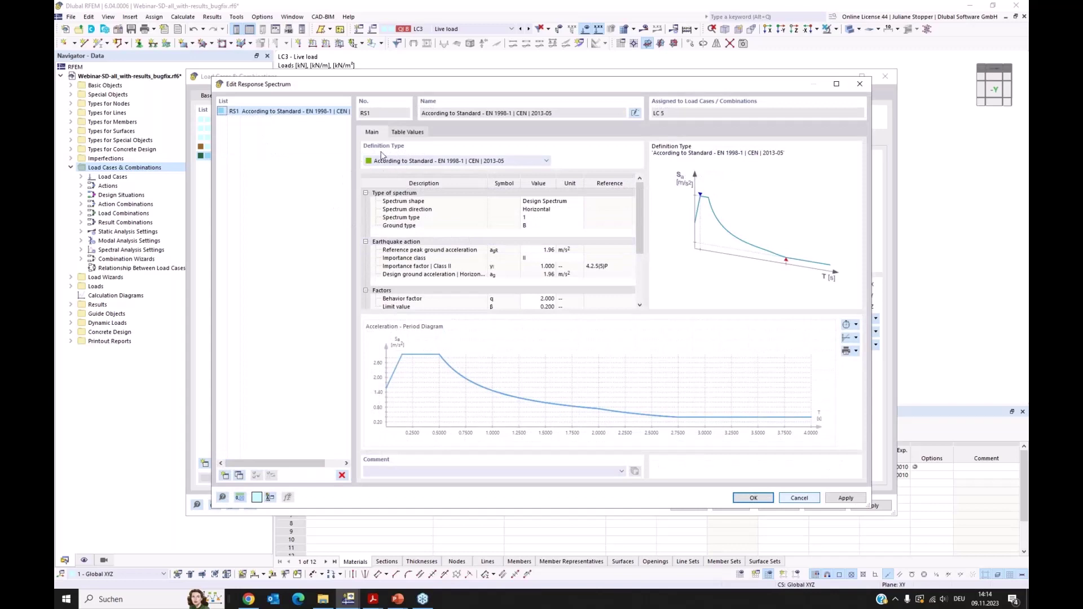
# - Review response spectrum RS1's definition type, earthquake action, behavior factor and ground type parameters, and close it without changes
pyautogui.click(547, 163)
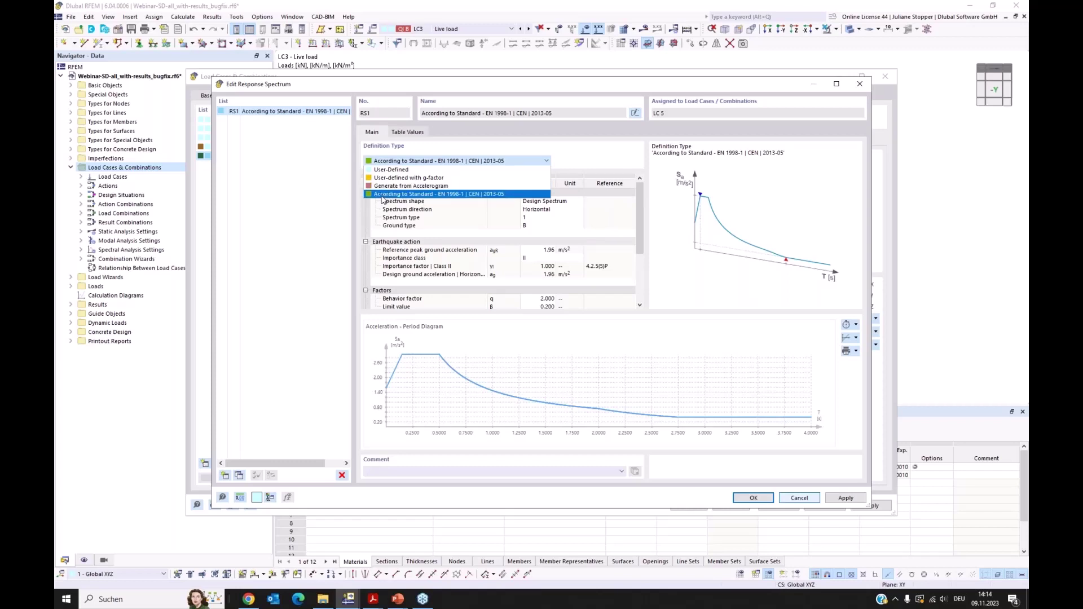
pyautogui.click(584, 165)
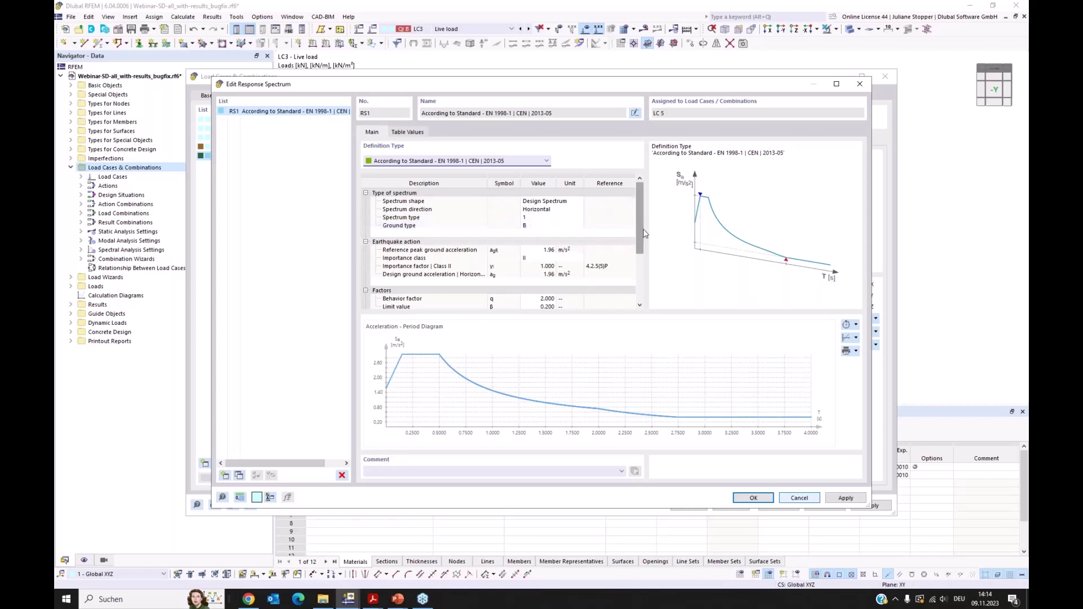
pyautogui.moveTo(637, 230); pyautogui.dragTo(636, 248)
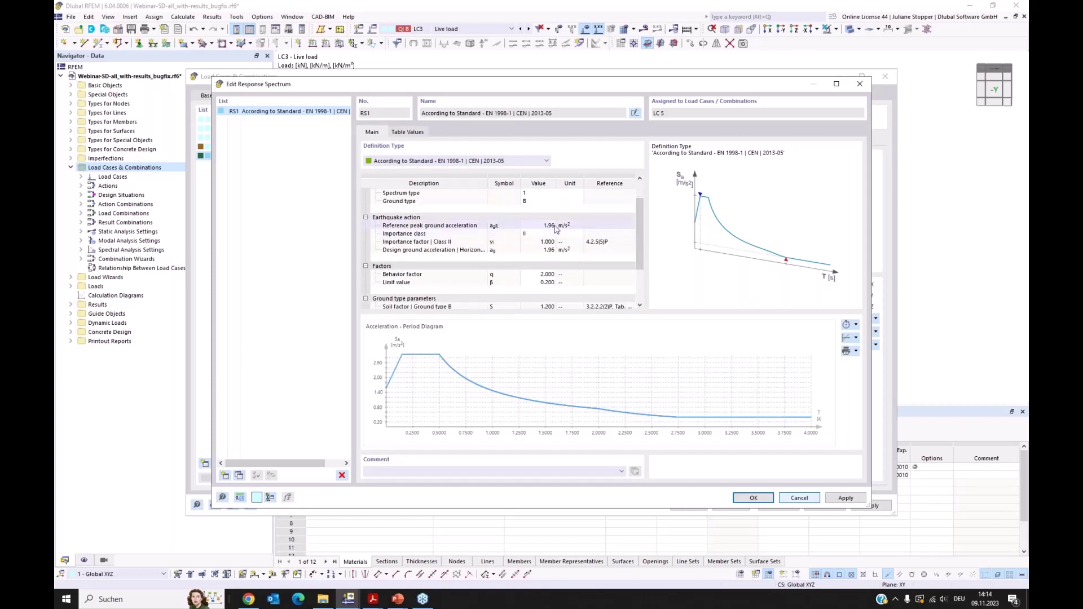
pyautogui.moveTo(637, 246); pyautogui.dragTo(638, 261)
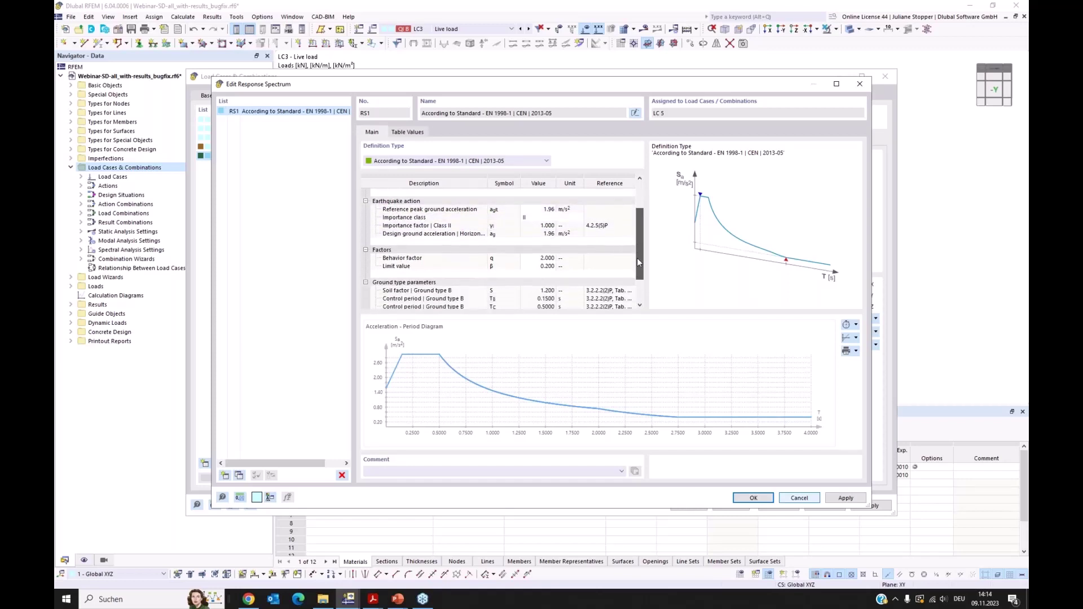
pyautogui.click(546, 261)
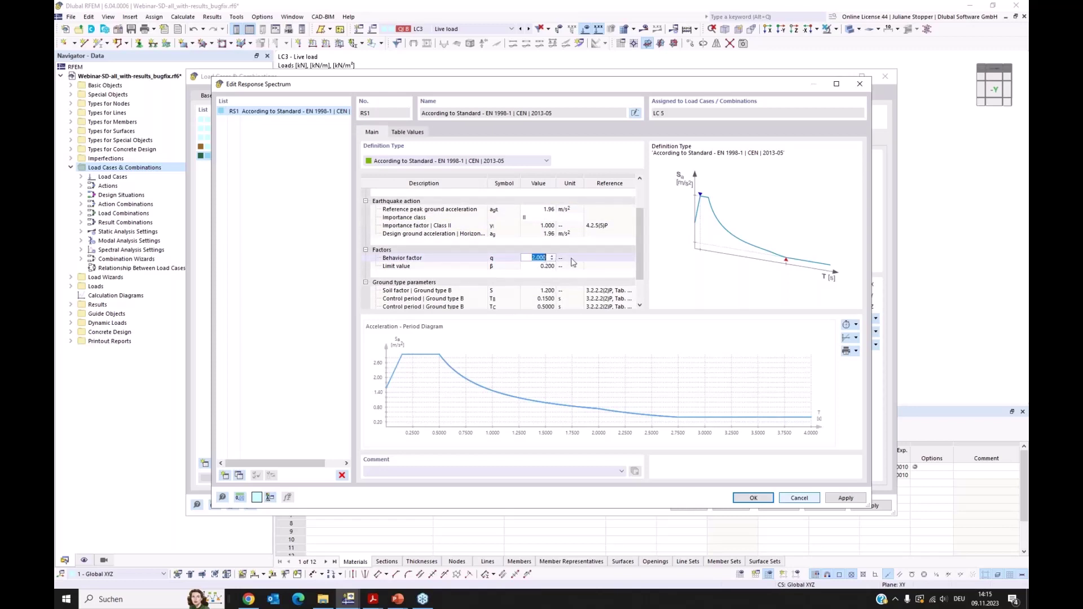
pyautogui.moveTo(641, 261); pyautogui.dragTo(638, 271)
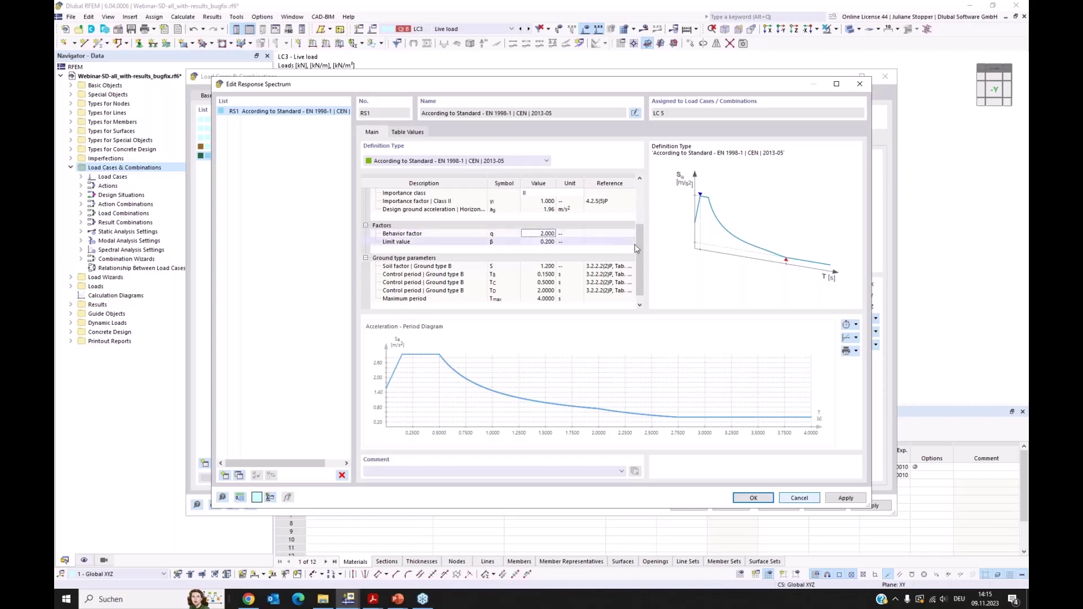
pyautogui.scroll(-1, 641, 254)
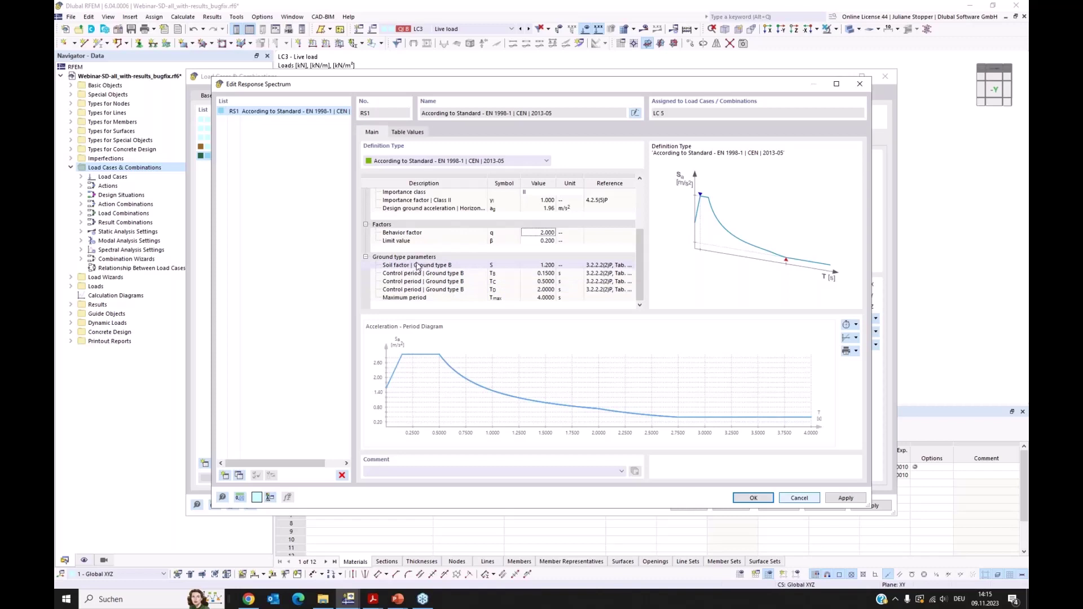
pyautogui.click(497, 281)
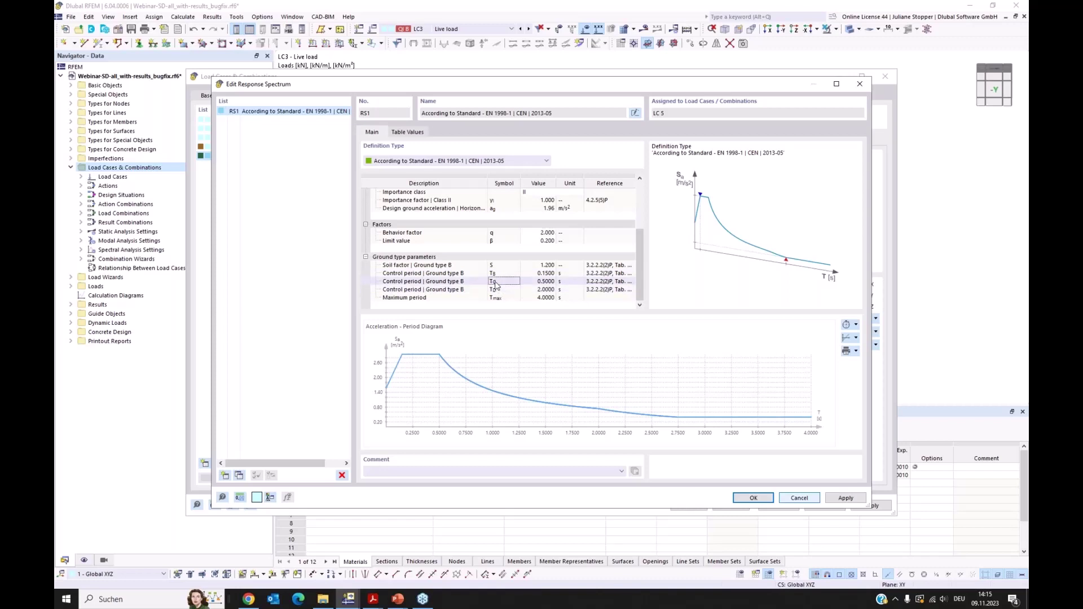
pyautogui.click(552, 283)
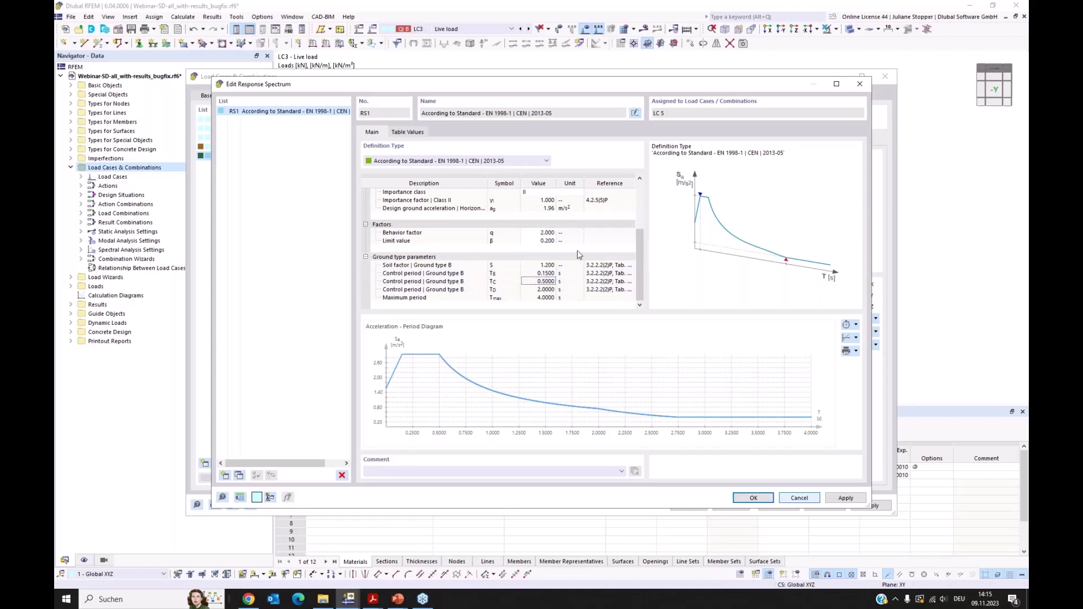
pyautogui.click(808, 500)
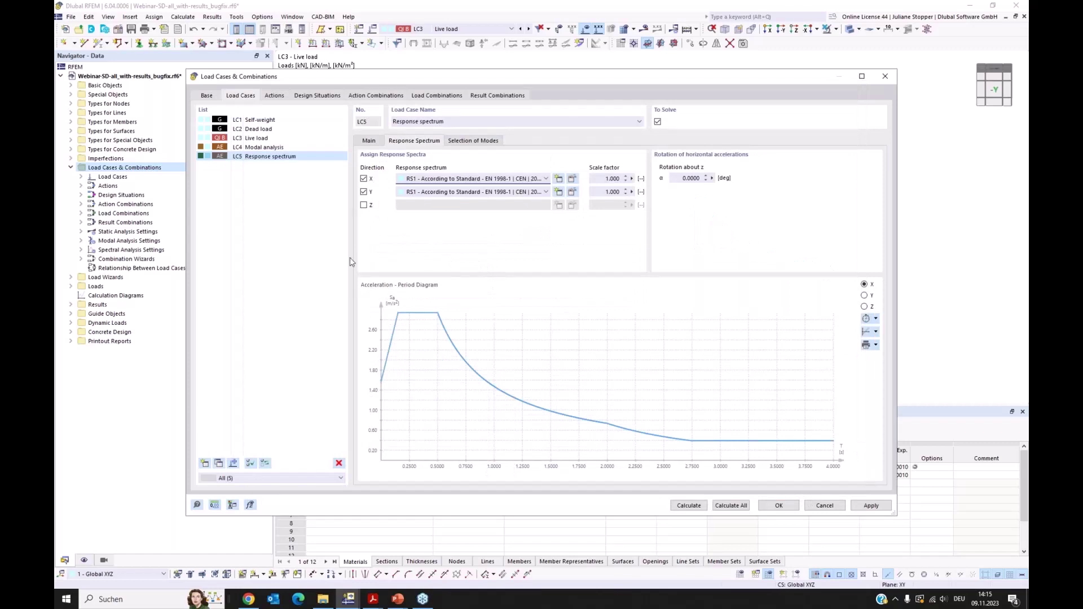
# - Return to LC5's main settings and examine the list of defined actions
pyautogui.click(368, 141)
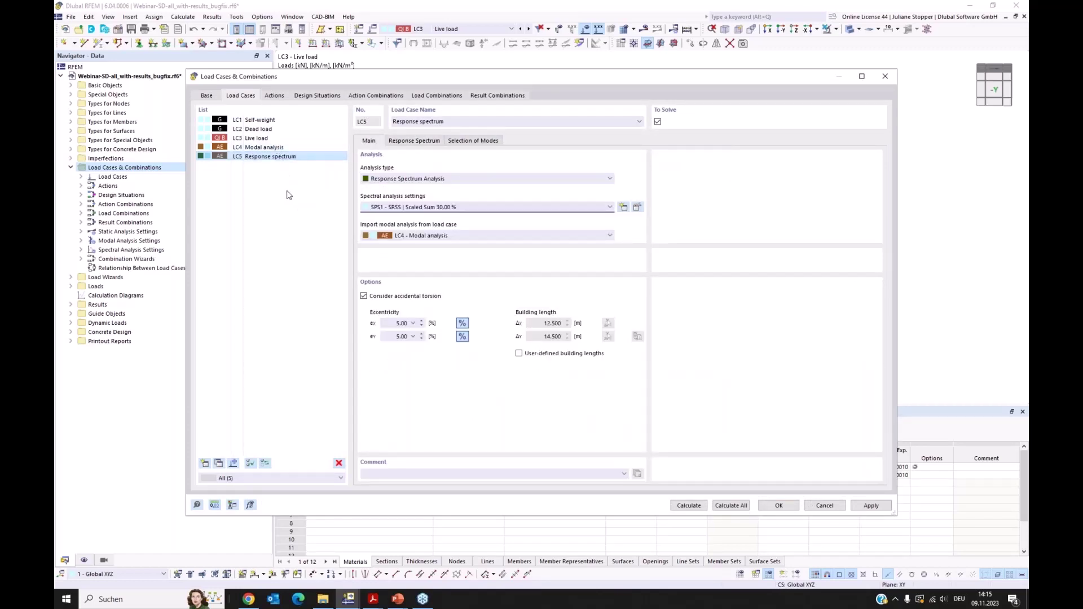
pyautogui.click(287, 194)
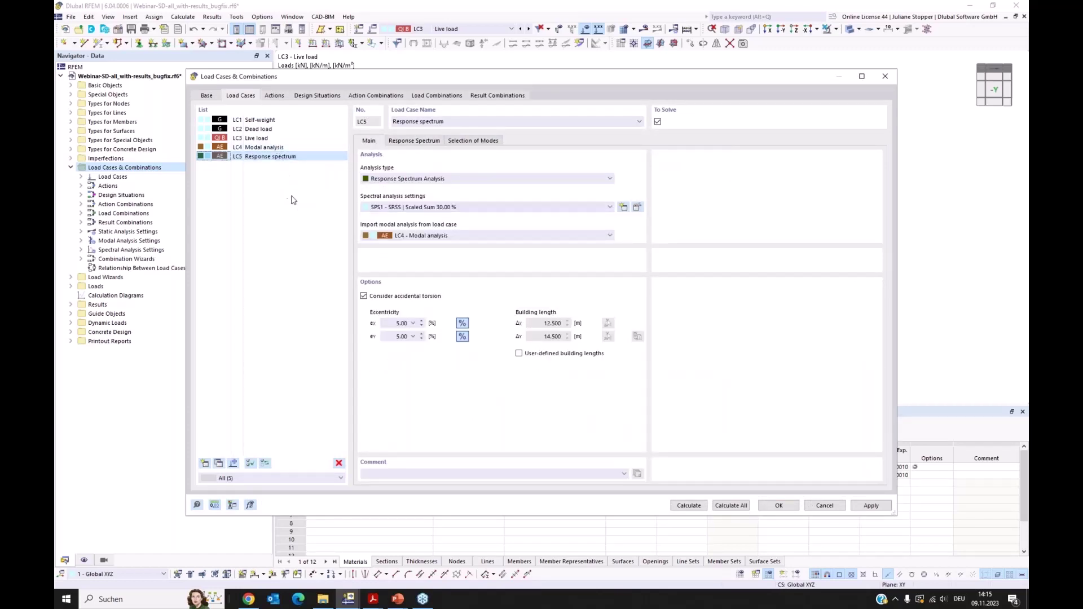
pyautogui.click(278, 95)
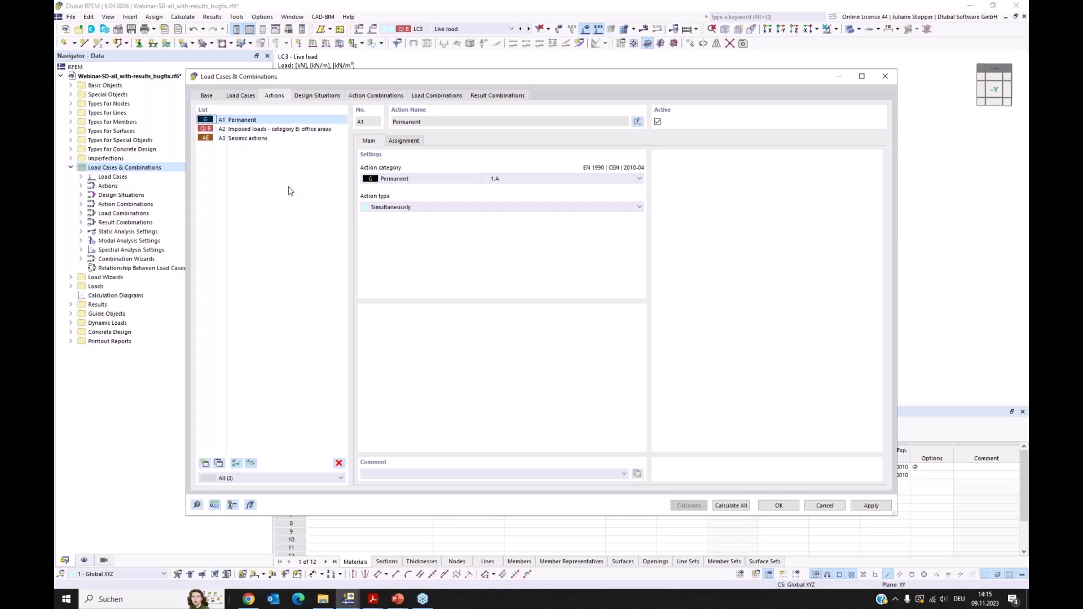
# - Review design situations DS1, DS2 and DS5, and show the combination rule information for DS5's Seismic/Mass Combination - psi-E,i type
pyautogui.click(315, 96)
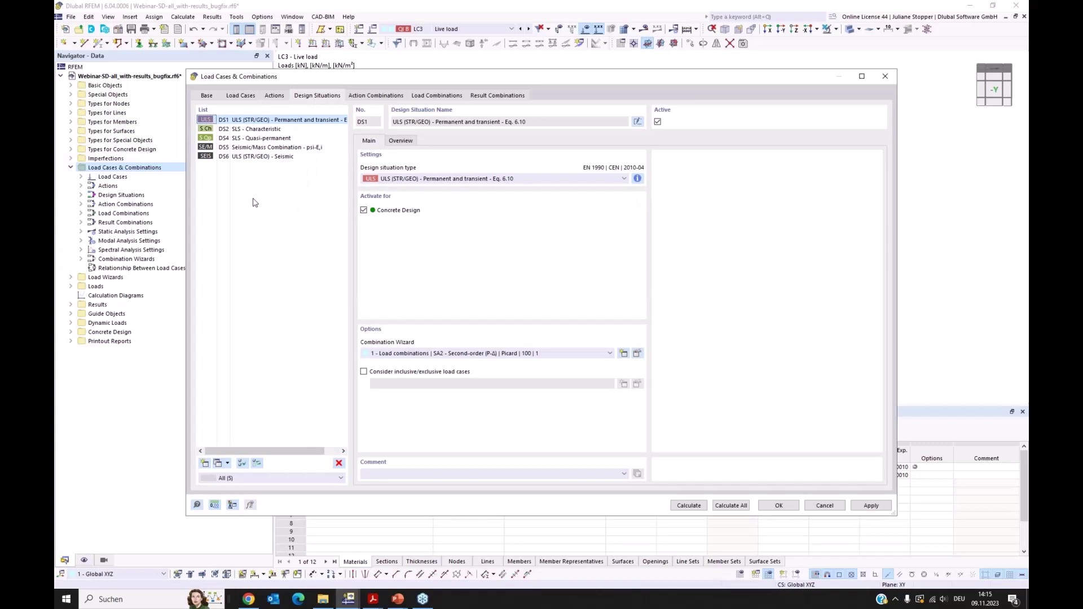
pyautogui.click(227, 131)
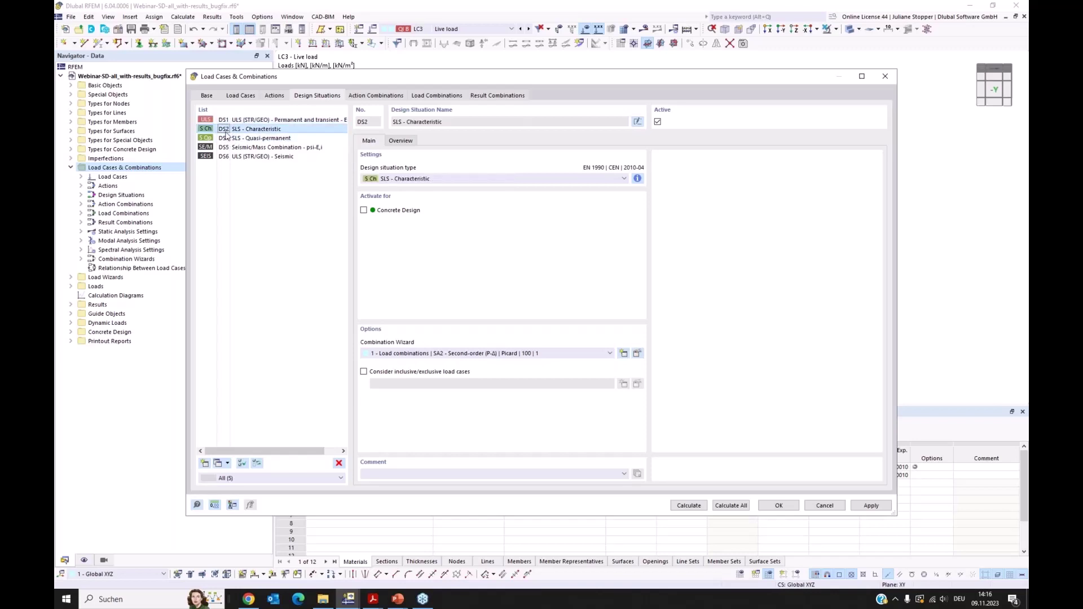
pyautogui.click(226, 122)
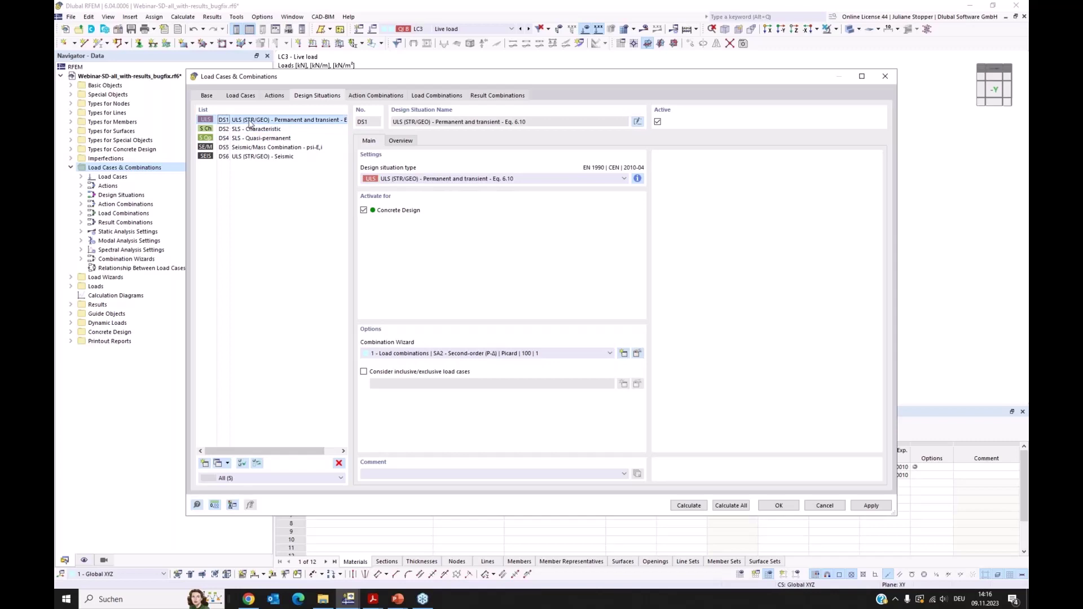
pyautogui.click(222, 150)
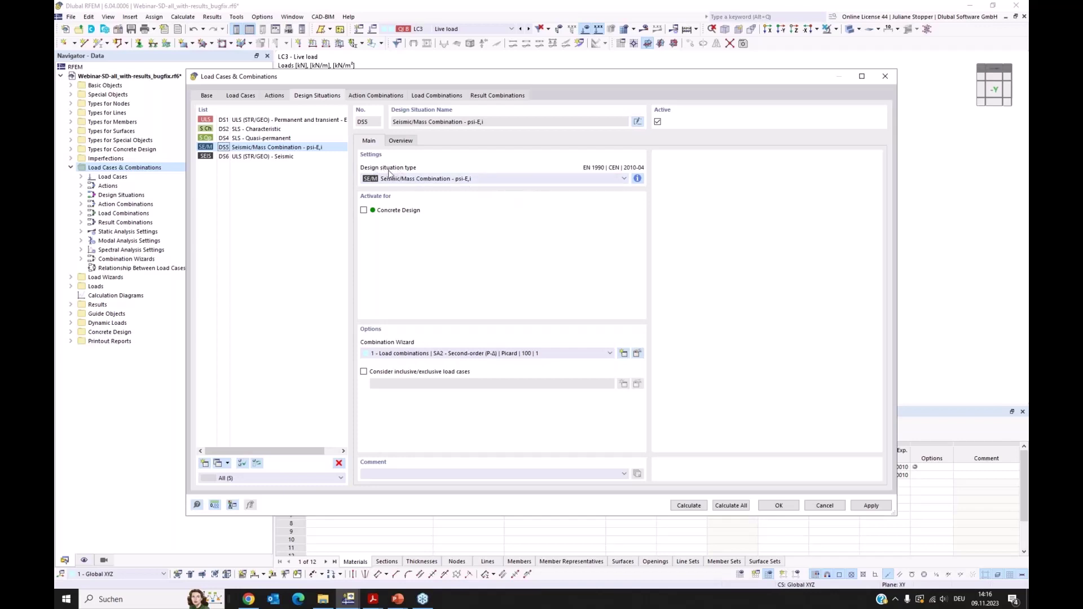
pyautogui.click(614, 179)
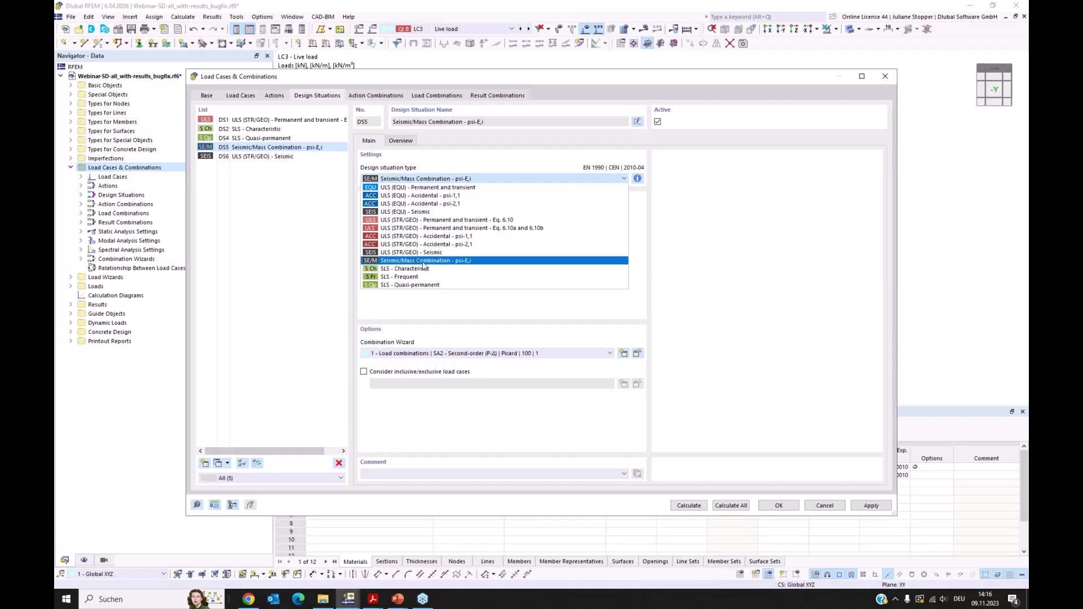
pyautogui.click(467, 261)
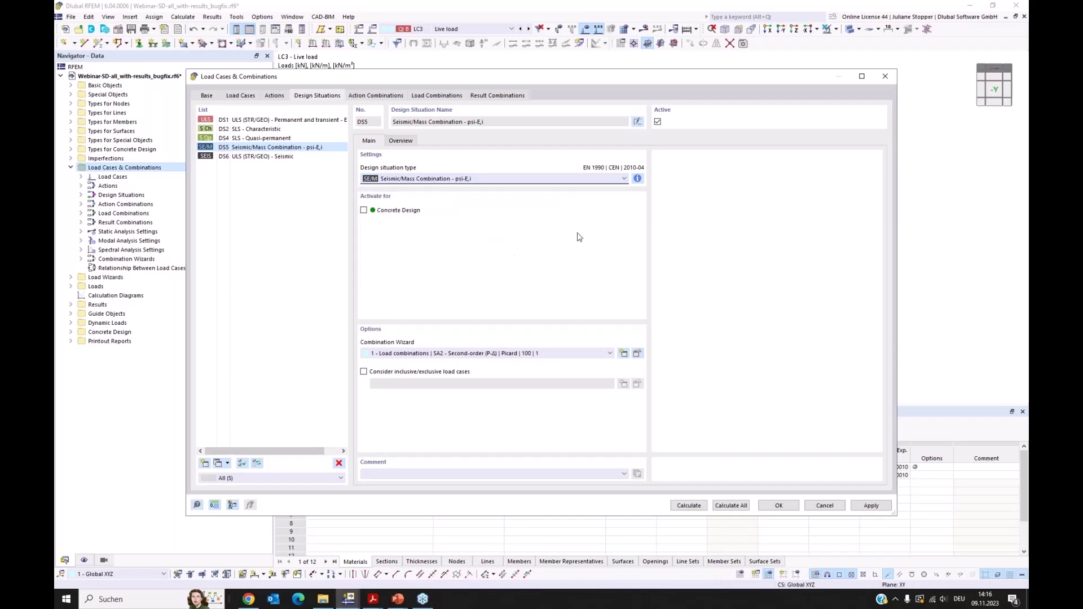
pyautogui.click(637, 178)
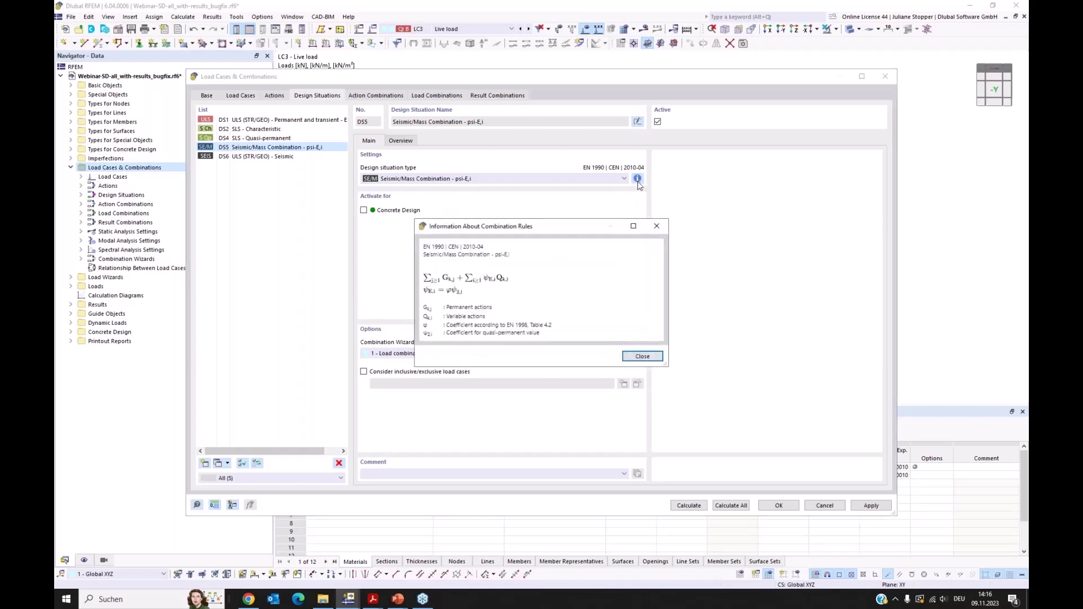
# - Review design situation DS6, keeping its type at ULS (STR/GEO) - Seismic, and check that type's combination rule information
pyautogui.click(656, 225)
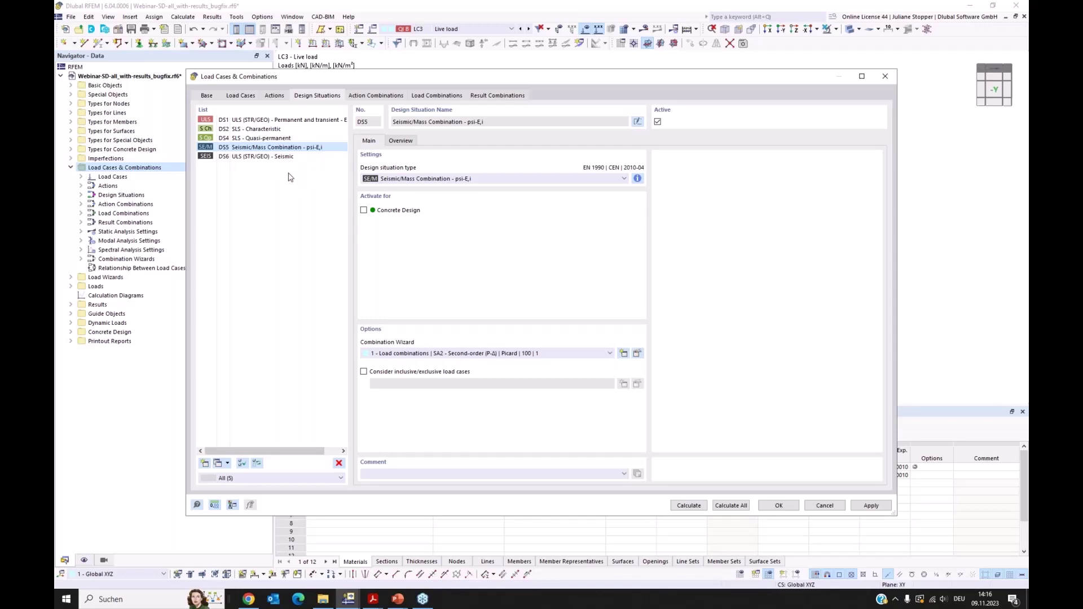
pyautogui.click(219, 156)
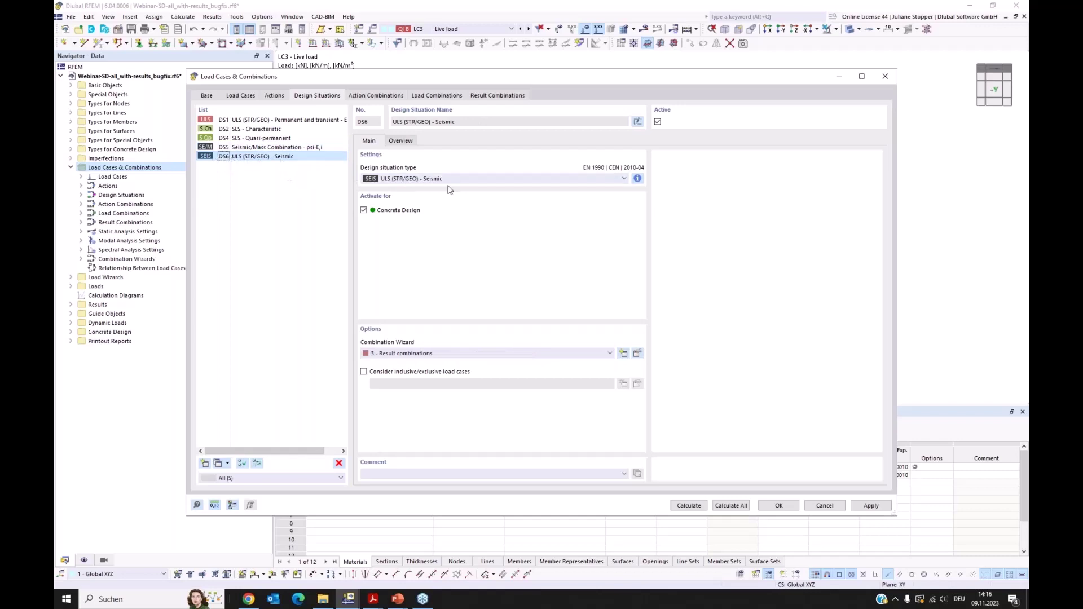
pyautogui.click(519, 179)
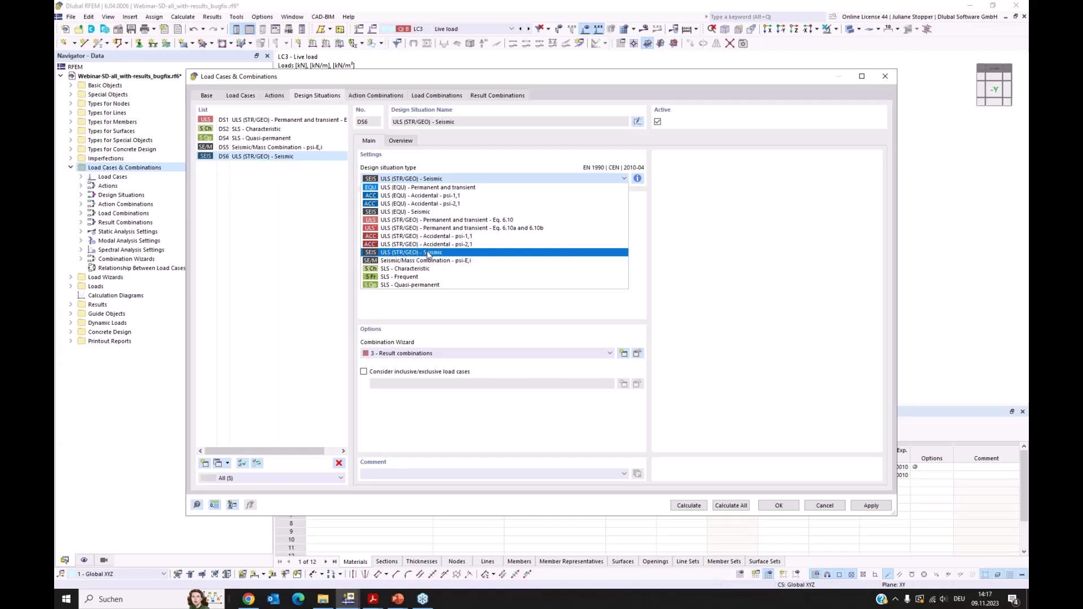
pyautogui.click(445, 254)
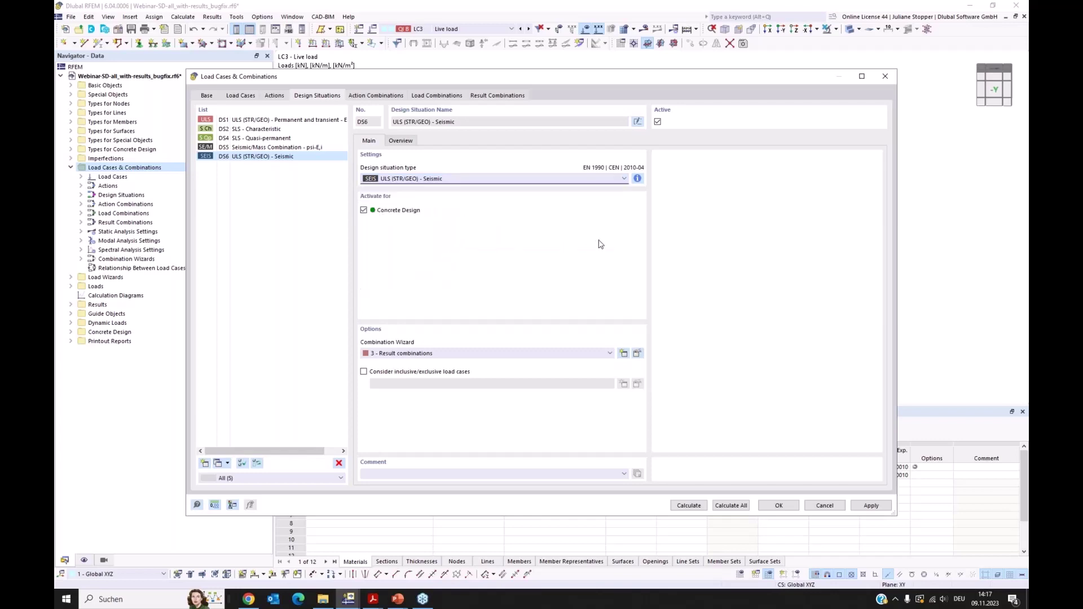
pyautogui.click(637, 179)
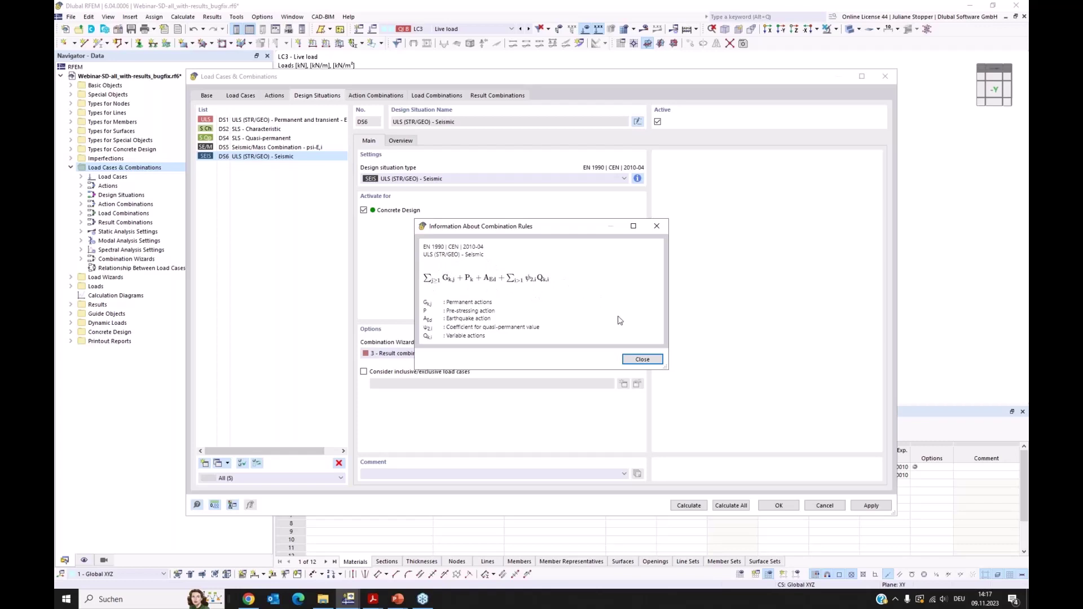
pyautogui.click(642, 360)
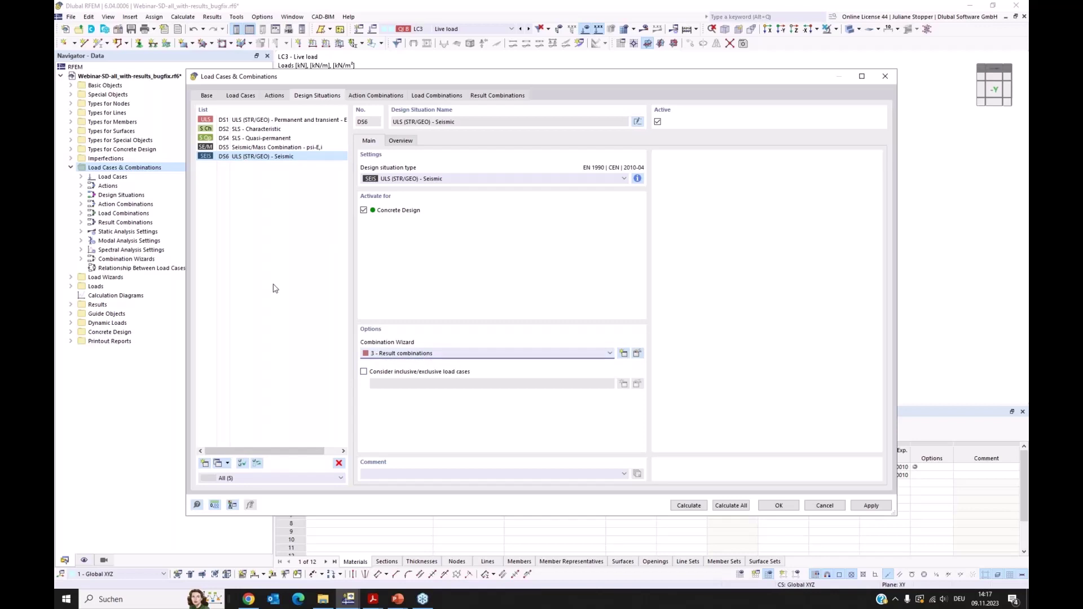
# - Review DS1 and the lists of action, load and result combinations, and leave the load case settings without changes
pyautogui.click(254, 120)
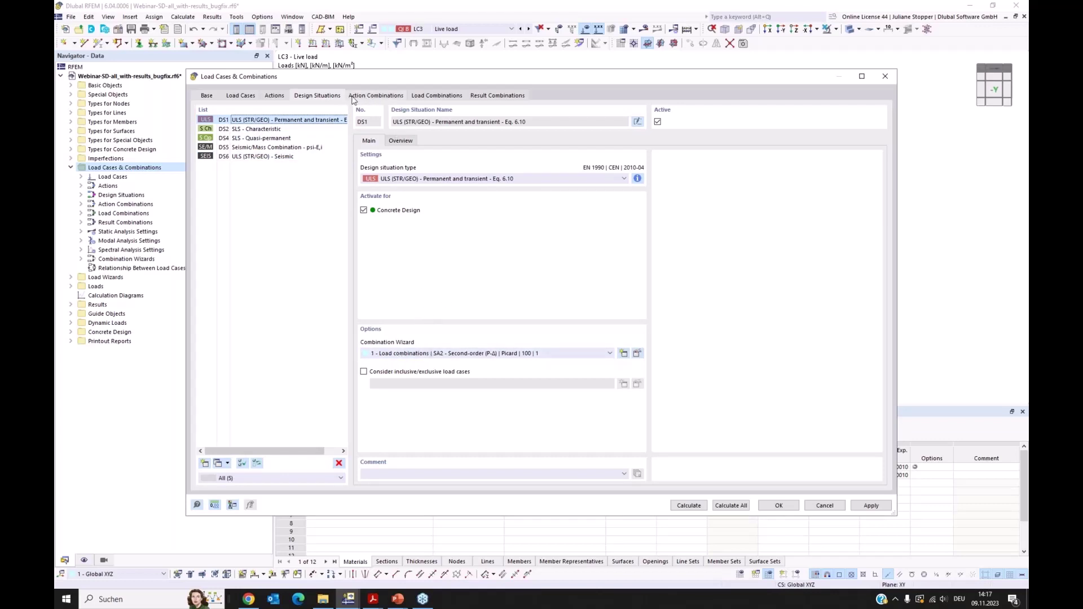
pyautogui.click(370, 97)
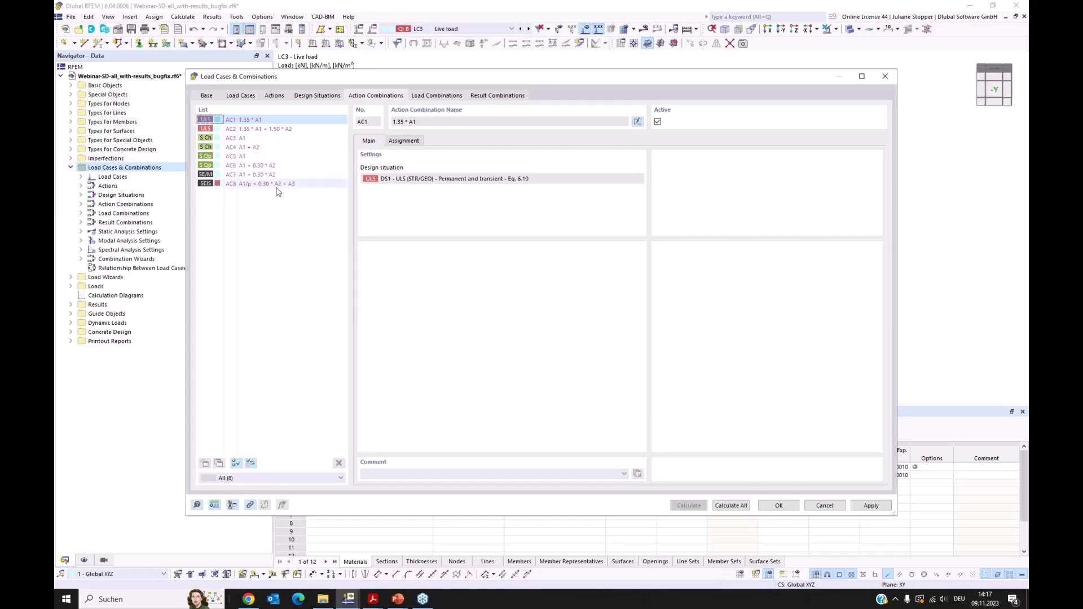
pyautogui.click(434, 96)
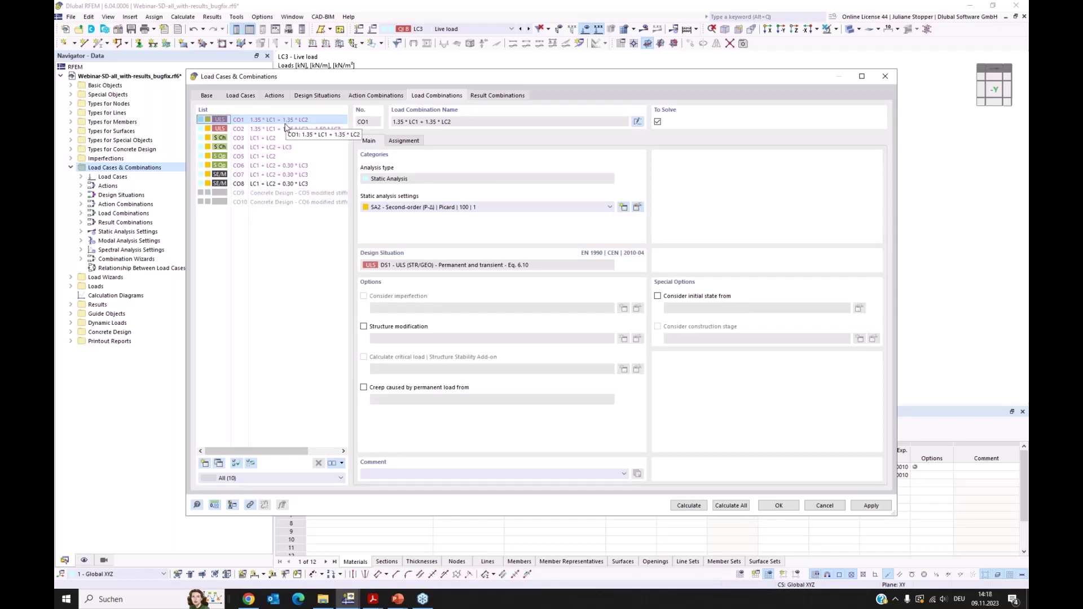
pyautogui.click(490, 97)
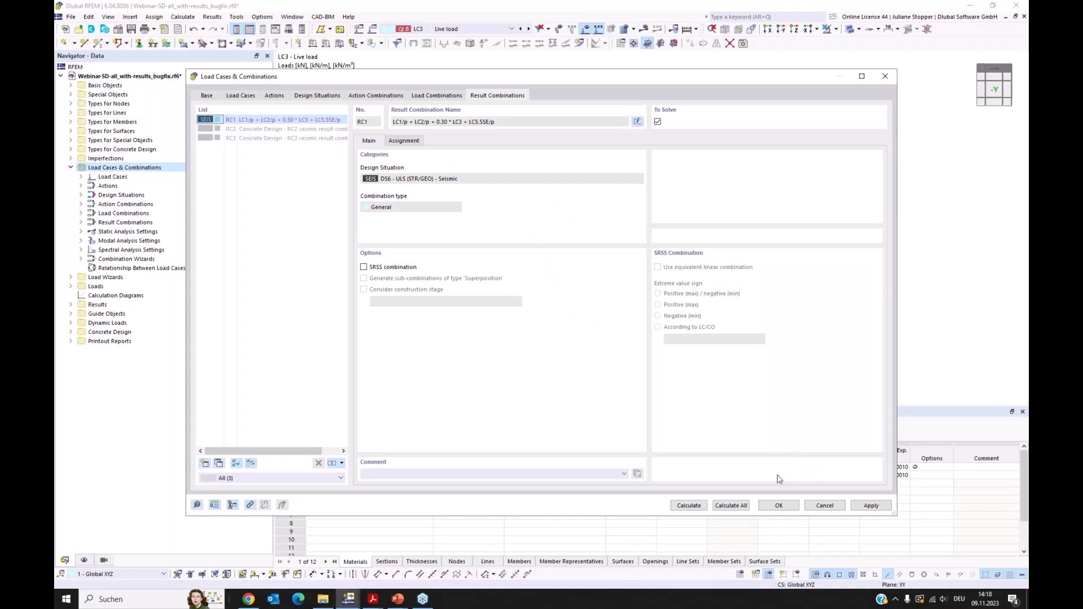
pyautogui.click(825, 506)
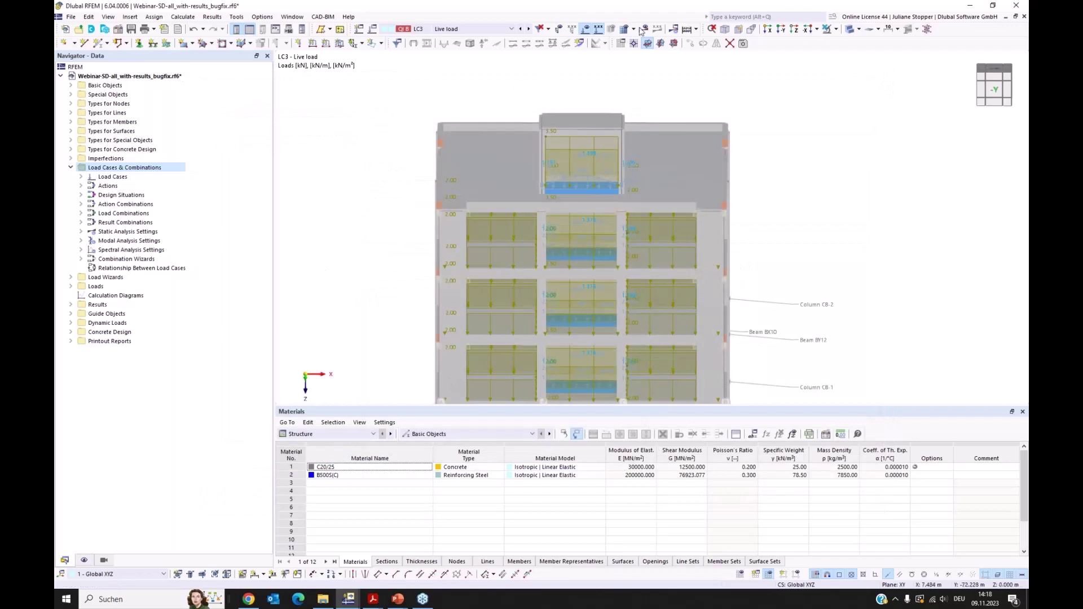
# - Display the results of LC4 Modal analysis, switching the result category from Concrete Design to Modal Analysis
pyautogui.click(726, 28)
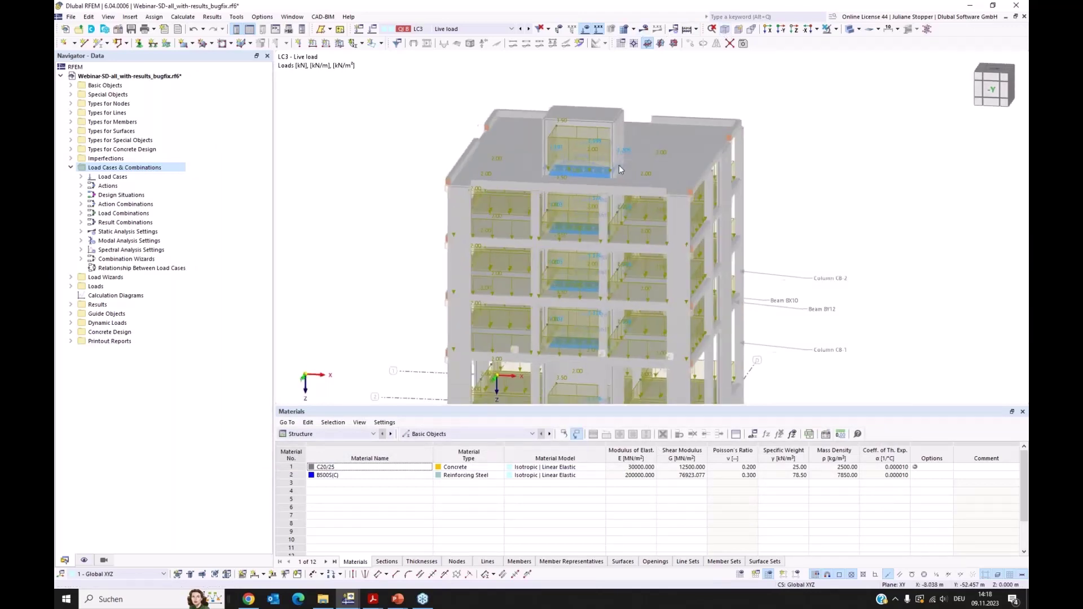
pyautogui.click(586, 29)
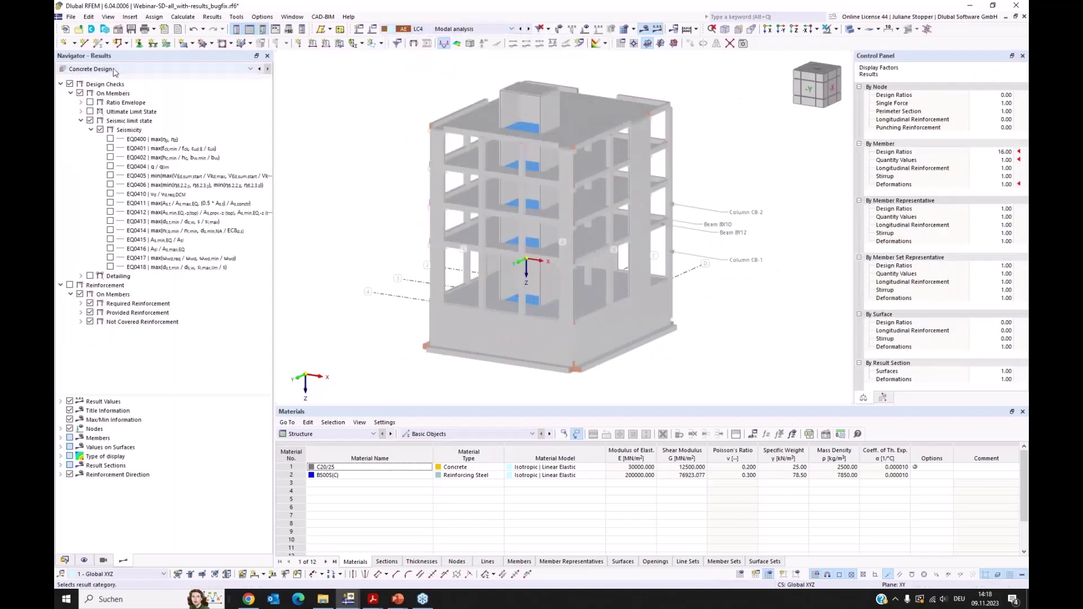
pyautogui.click(114, 68)
pyautogui.click(114, 82)
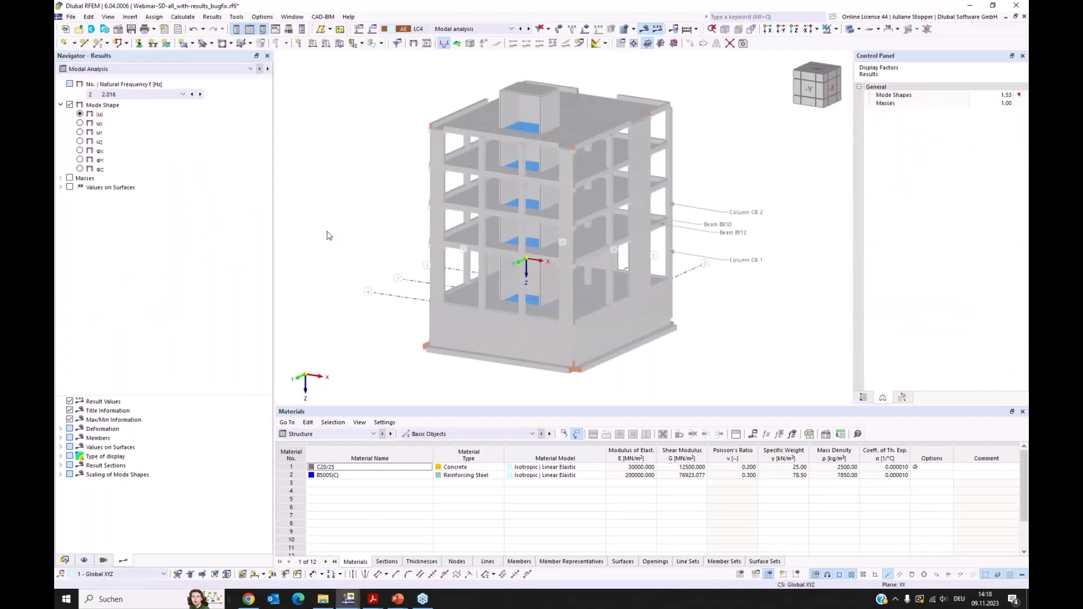
# - Examine LC4's mode shape 1 in the elevation against Y and mode shape 2 in the elevation along X
pyautogui.click(851, 31)
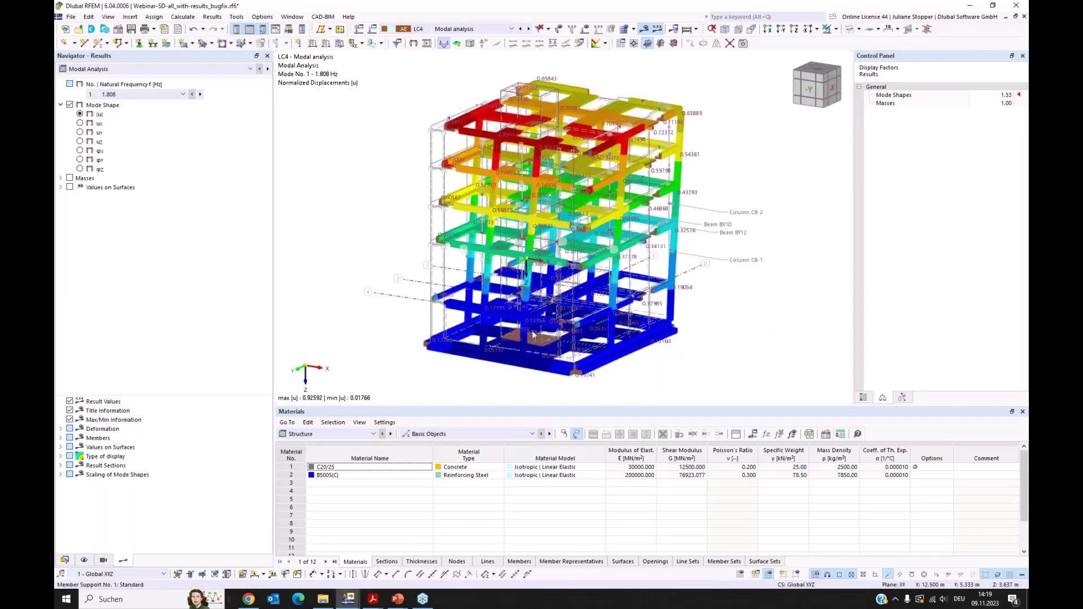
pyautogui.click(767, 31)
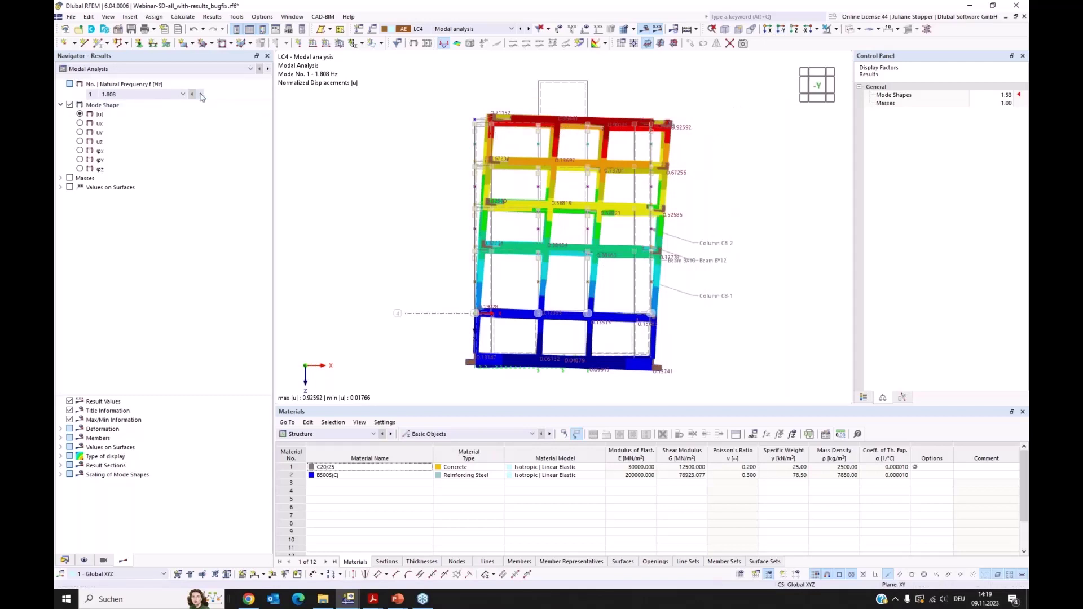
pyautogui.click(782, 30)
pyautogui.click(768, 29)
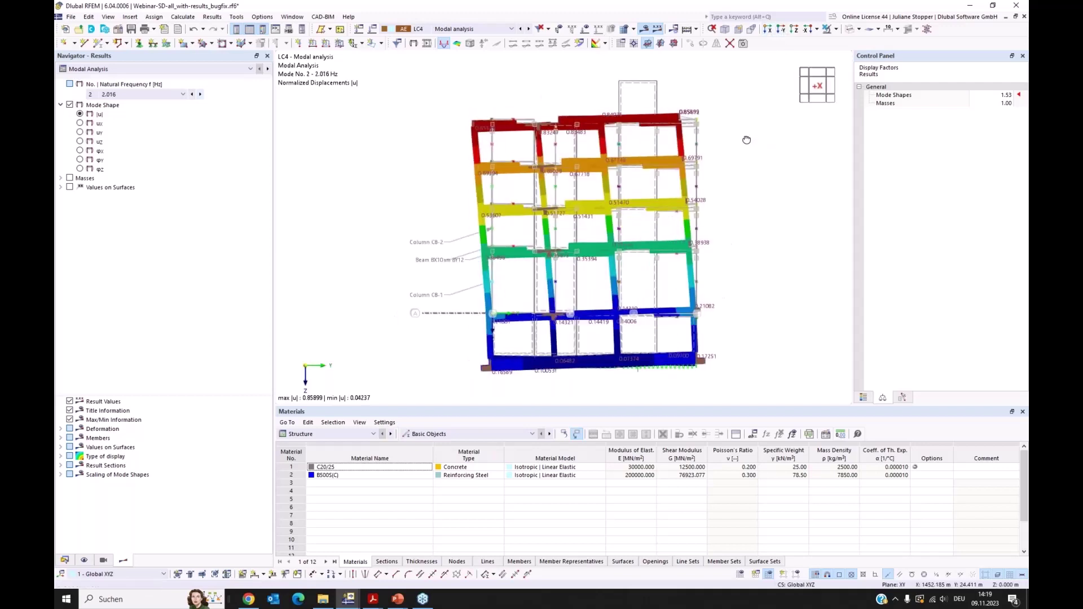
pyautogui.keyDown('ctrl'); pyautogui.moveTo(745, 137); pyautogui.dragTo(704, 121, button='middle'); pyautogui.keyUp('ctrl')
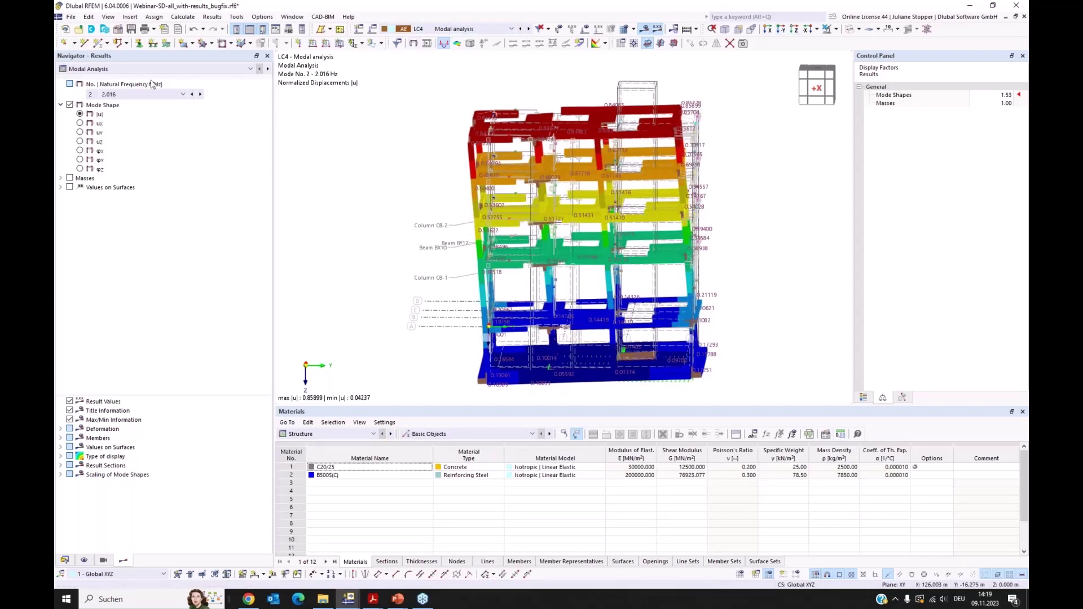
# - Show the spectral analysis results of LC5 Response spectrum and examine the members' axial forces N and the available result categories
pyautogui.click(169, 69)
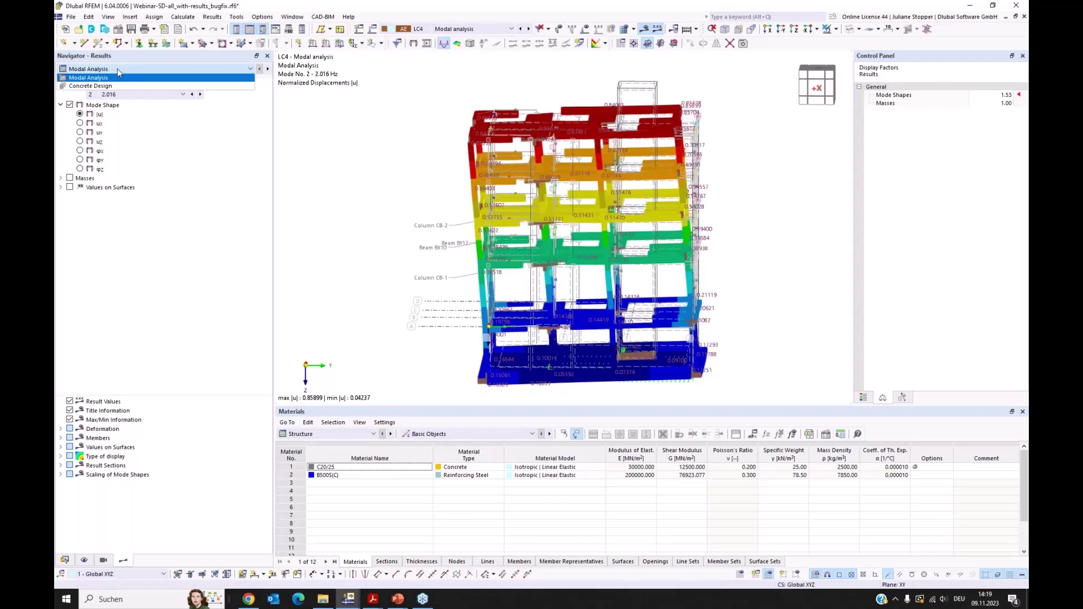
pyautogui.click(480, 29)
pyautogui.click(371, 102)
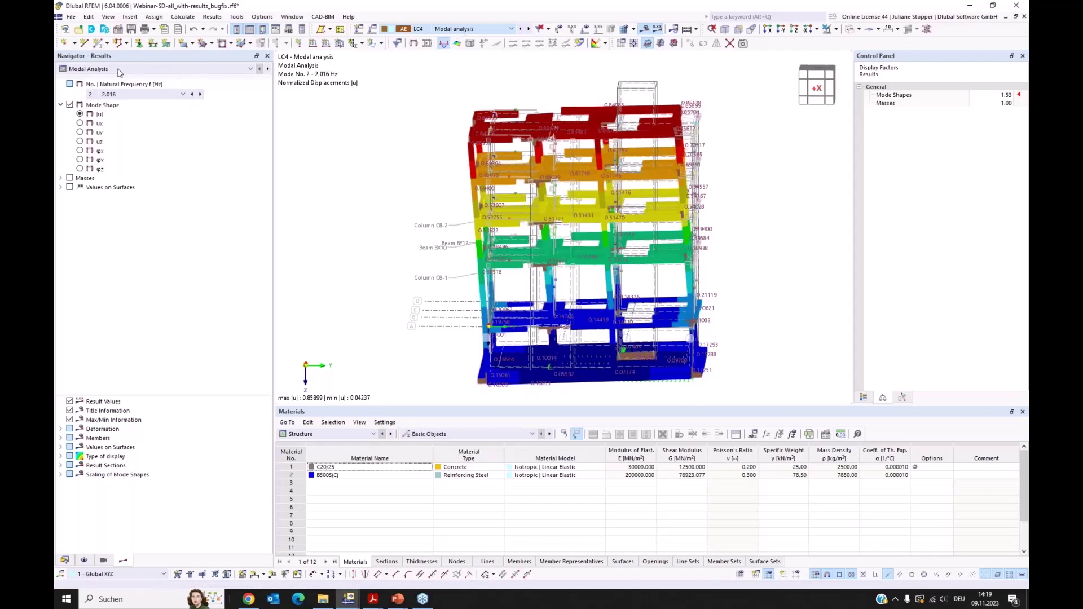
pyautogui.scroll(-1, 119, 72)
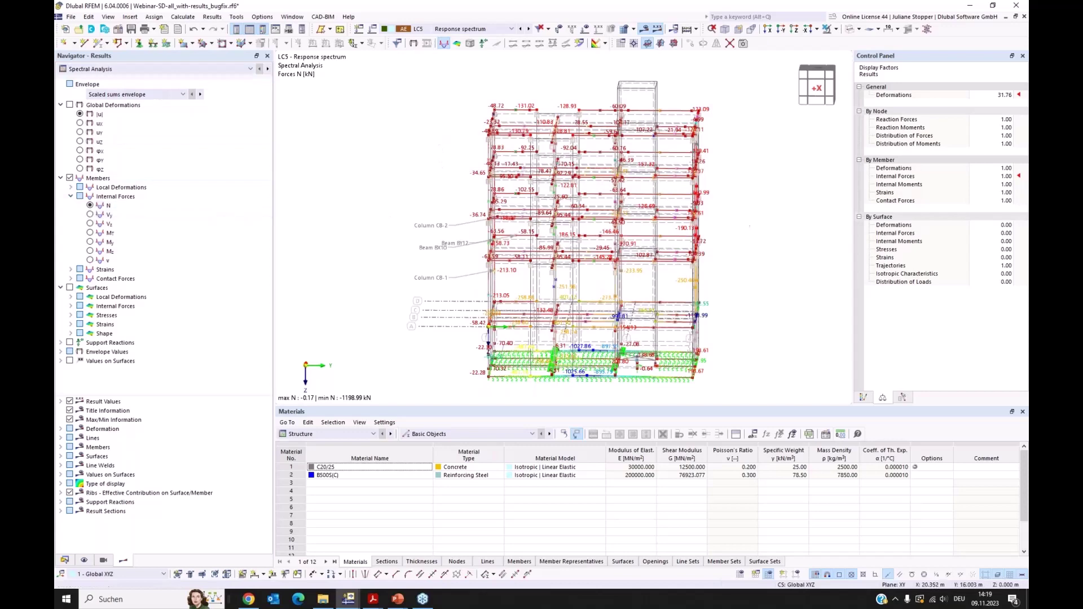
pyautogui.keyDown('ctrl'); pyautogui.moveTo(683, 292); pyautogui.dragTo(677, 316, button='middle'); pyautogui.keyUp('ctrl')
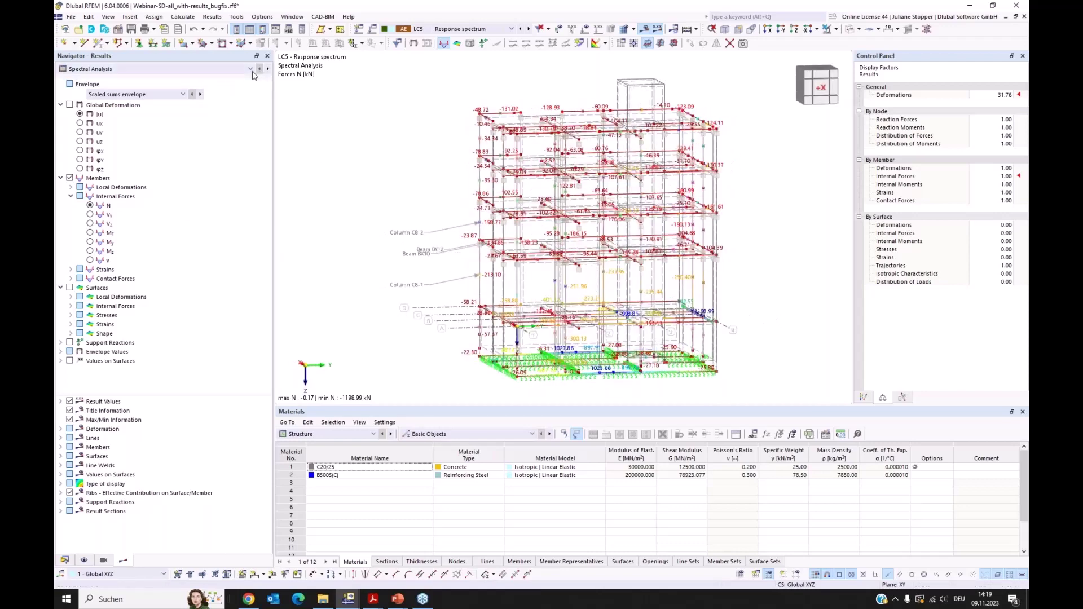
pyautogui.click(231, 71)
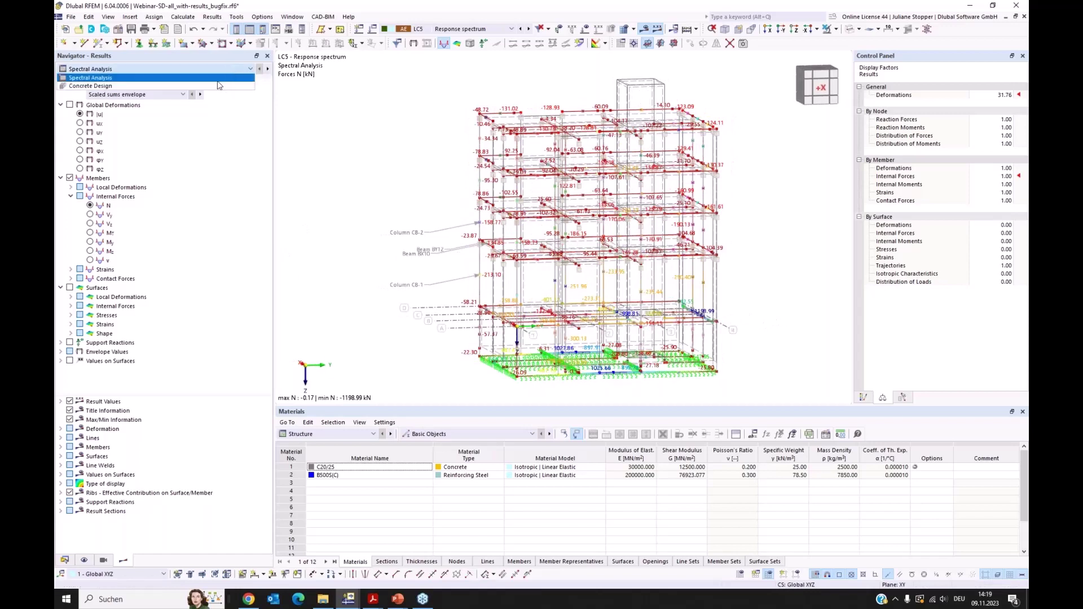
pyautogui.click(355, 107)
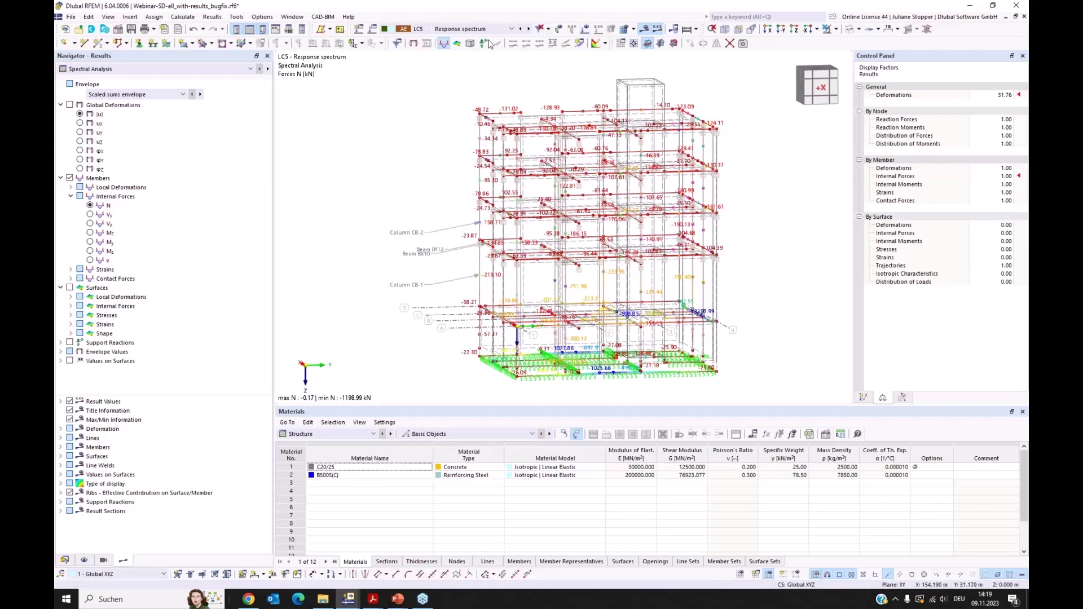
# - Hide the LC5 results and return to the model data tree with Load Cases & Combinations collapsed
pyautogui.click(543, 31)
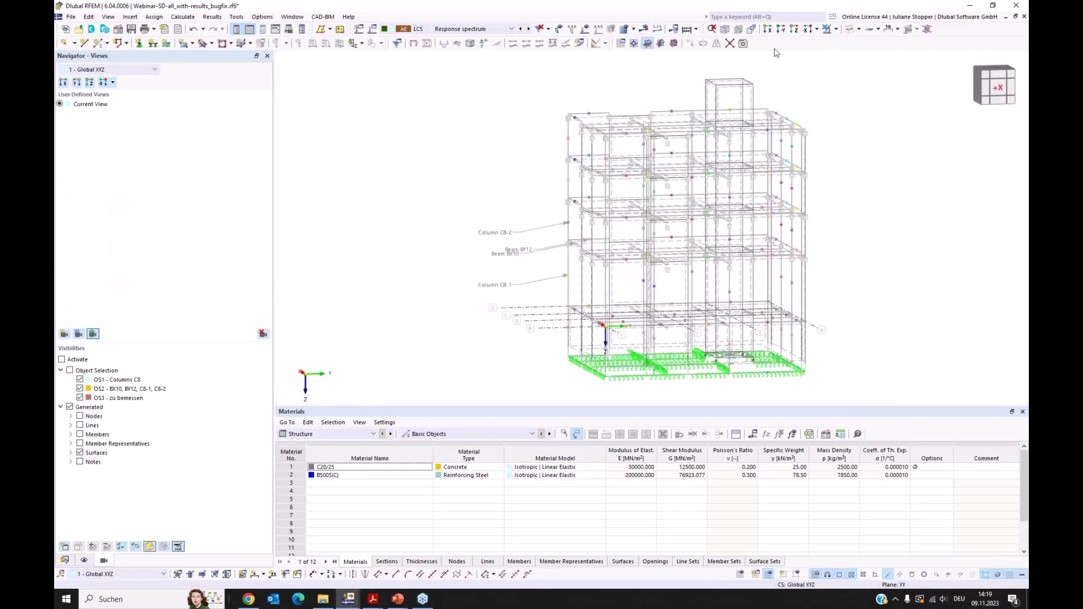
pyautogui.click(64, 560)
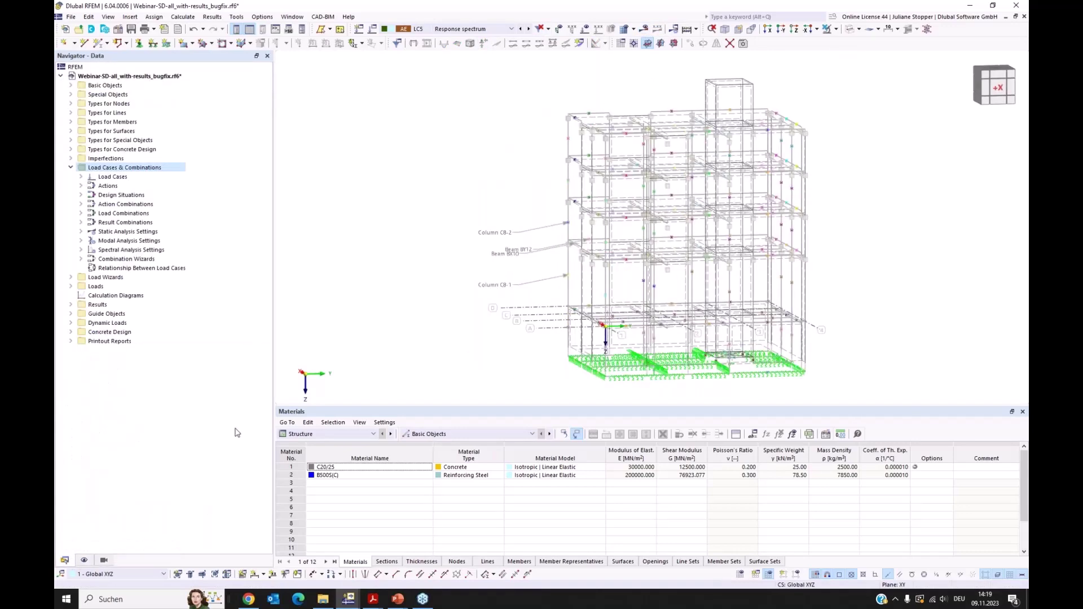
pyautogui.click(71, 167)
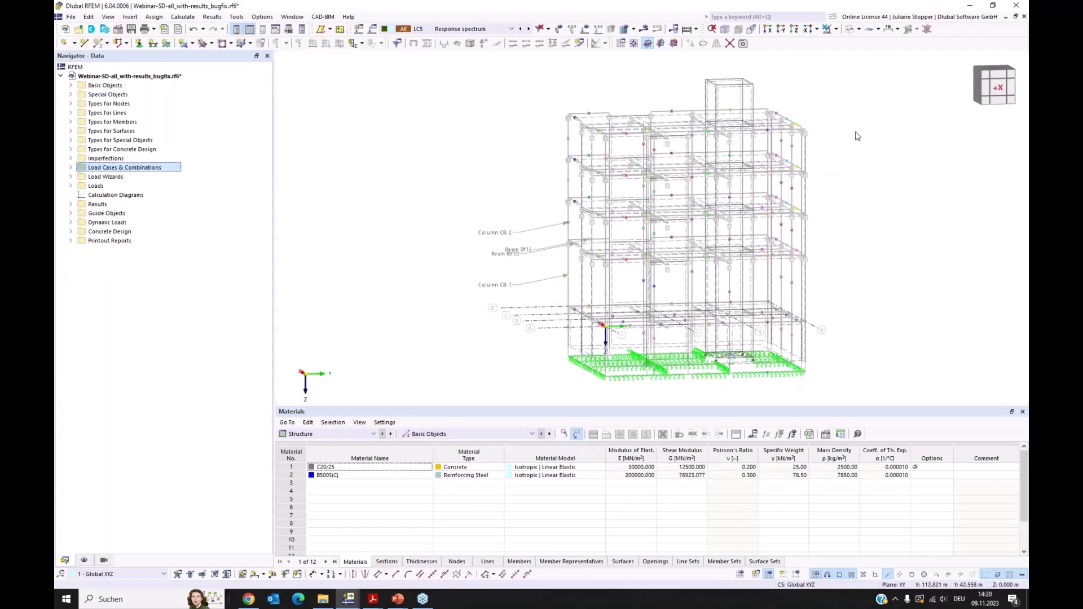
pyautogui.moveTo(858, 142); pyautogui.dragTo(765, 140, button='middle')
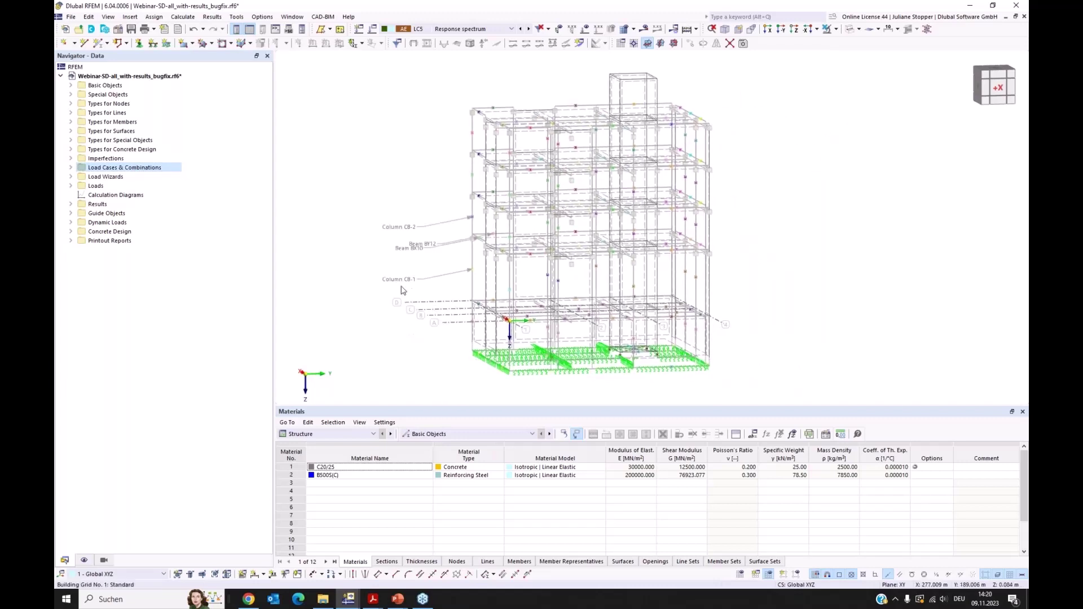
# - Turn on the display of Types for Concrete Design to show the members' longitudinal and stirrup reinforcement across the building
pyautogui.click(84, 560)
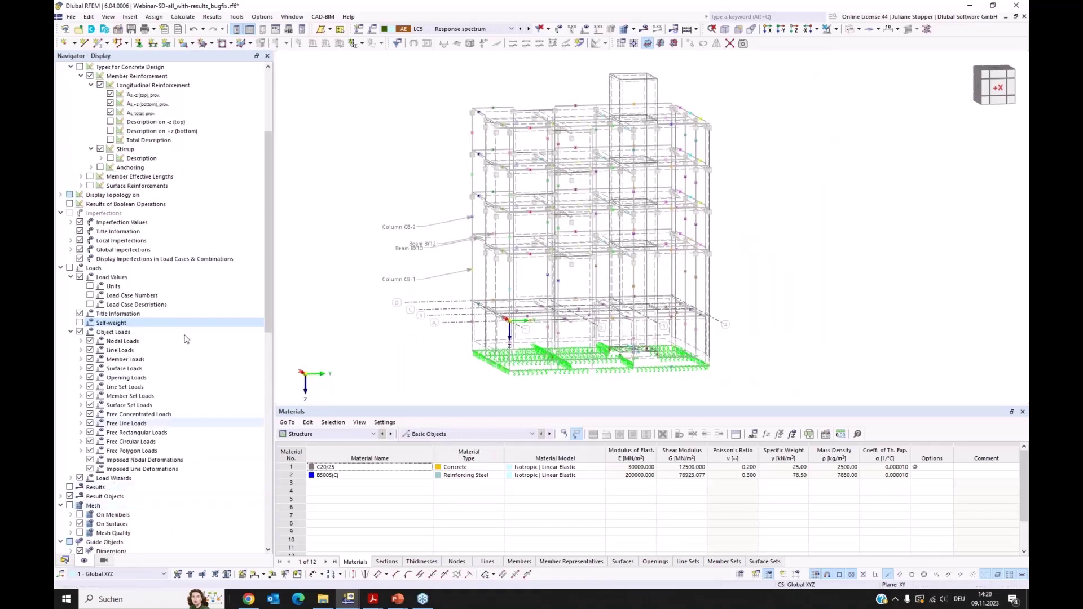
pyautogui.scroll(5, 266, 241)
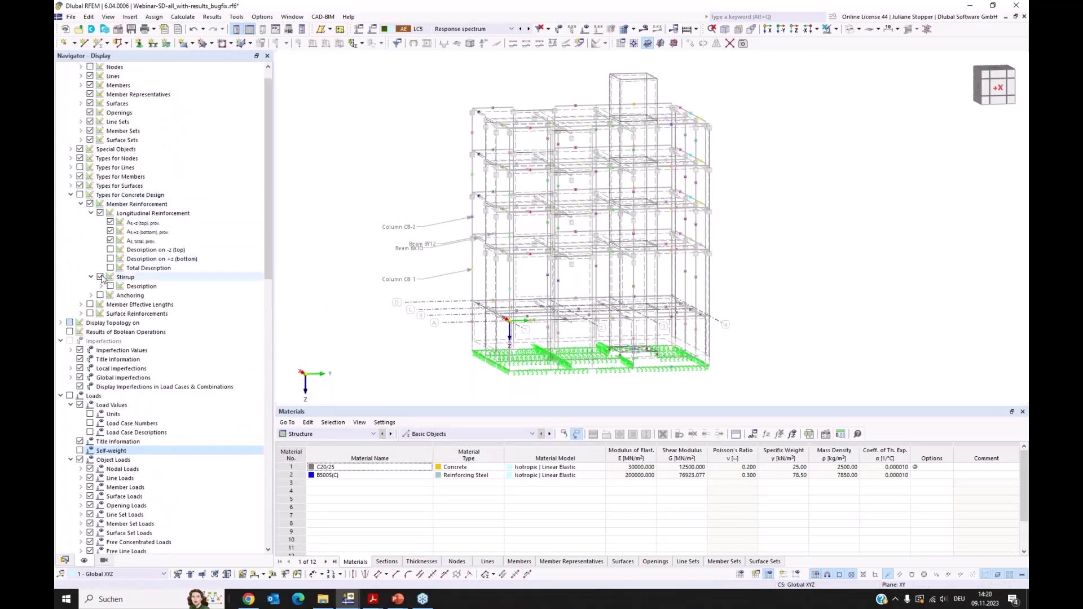
pyautogui.click(80, 196)
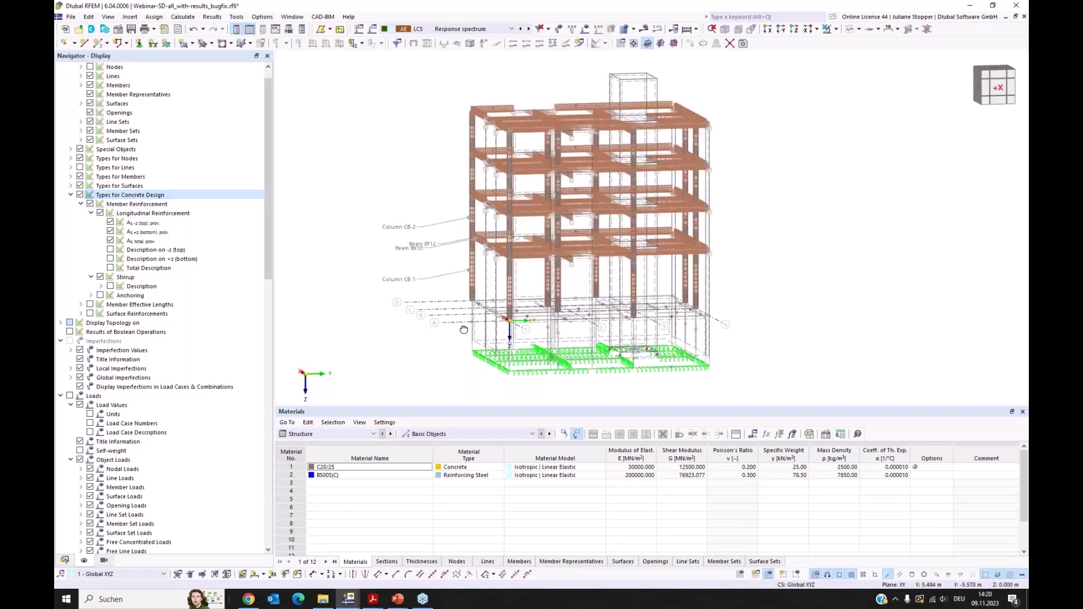
pyautogui.keyDown('ctrl'); pyautogui.moveTo(464, 330); pyautogui.dragTo(576, 253, button='middle'); pyautogui.keyUp('ctrl')
pyautogui.keyDown('ctrl'); pyautogui.moveTo(757, 272); pyautogui.dragTo(751, 276, button='middle'); pyautogui.keyUp('ctrl')
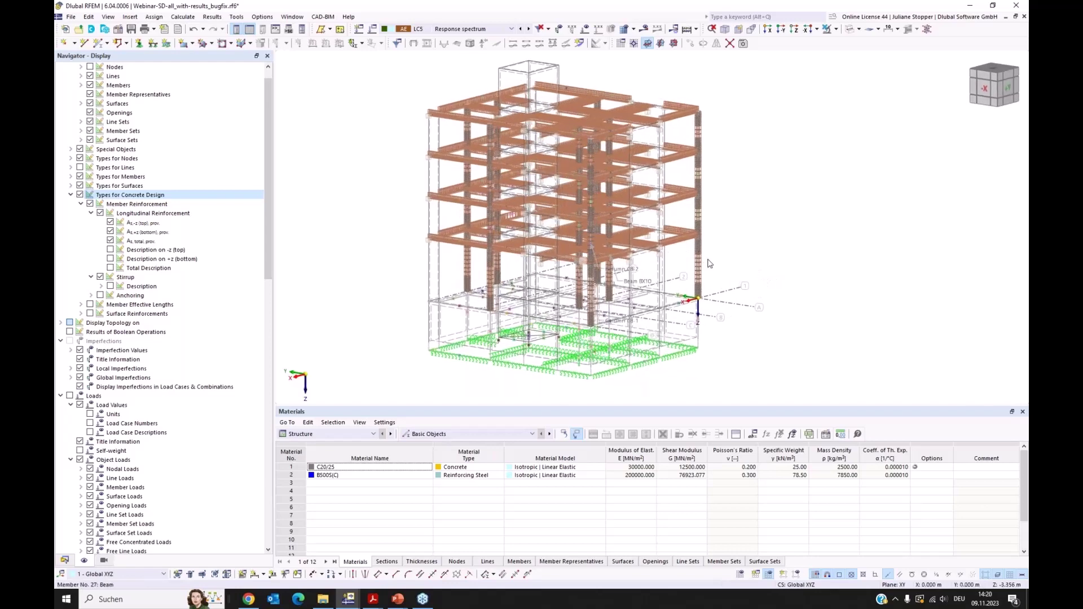
# - Open the corner column member labelled Column CB-2 for editing and examine its longitudinal reinforcement
pyautogui.scroll(3, 485, 317)
pyautogui.keyDown('ctrl'); pyautogui.moveTo(590, 311); pyautogui.dragTo(688, 270, button='middle'); pyautogui.keyUp('ctrl')
pyautogui.scroll(3, 682, 285)
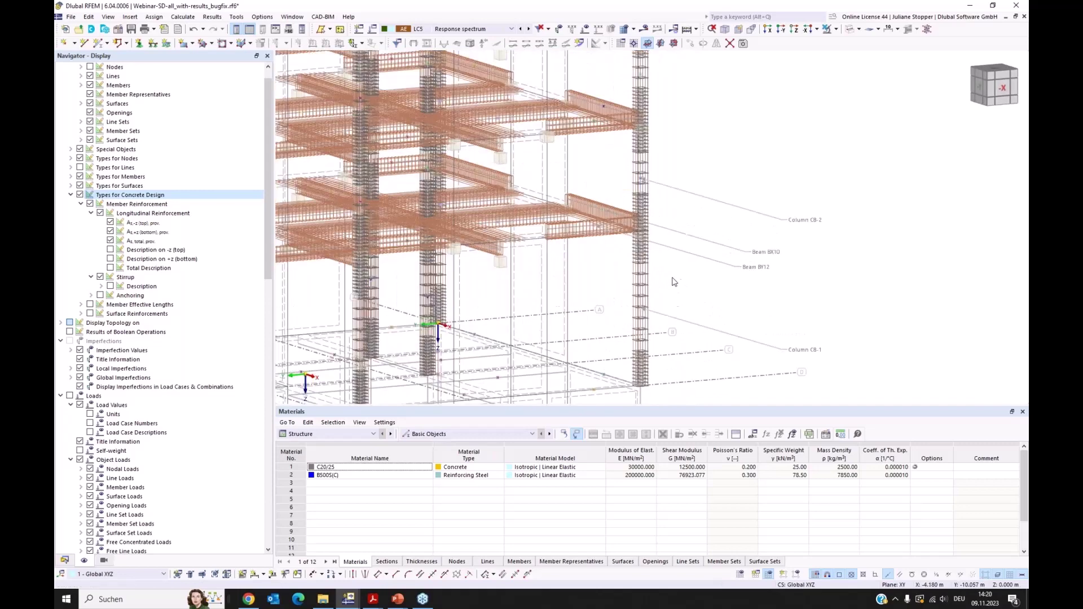
pyautogui.keyDown('ctrl'); pyautogui.moveTo(661, 214); pyautogui.dragTo(631, 196, button='middle'); pyautogui.keyUp('ctrl')
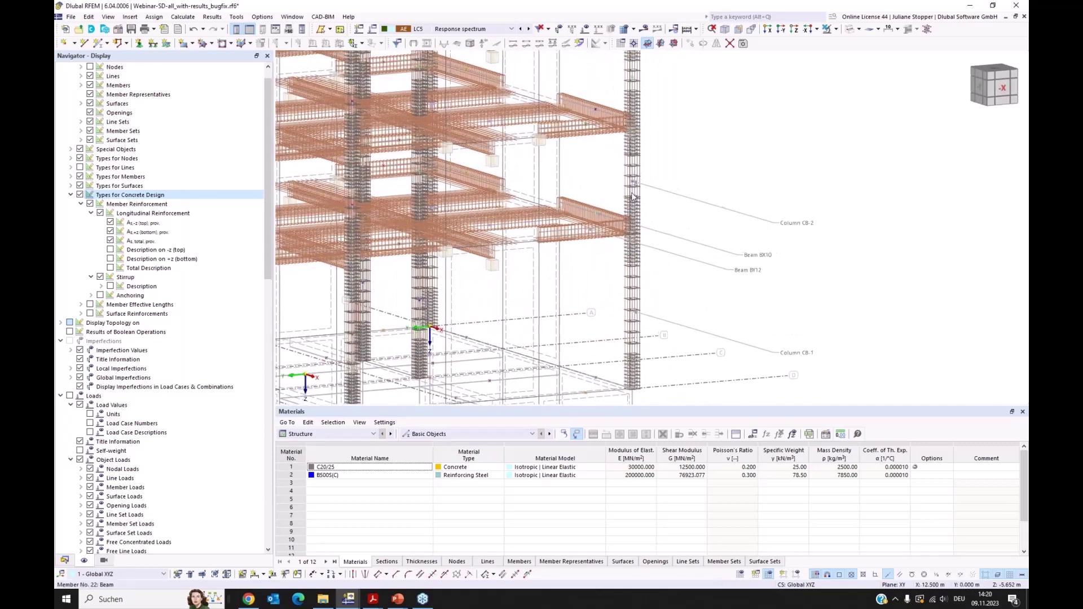
pyautogui.click(631, 196)
pyautogui.rightClick(633, 195)
pyautogui.moveTo(820, 227)
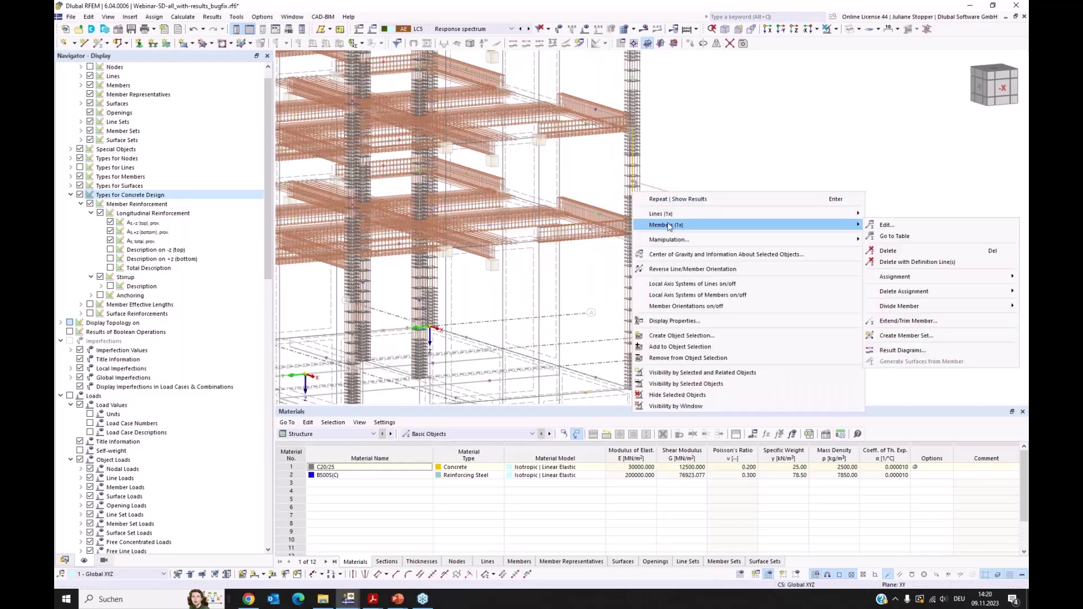
pyautogui.click(874, 225)
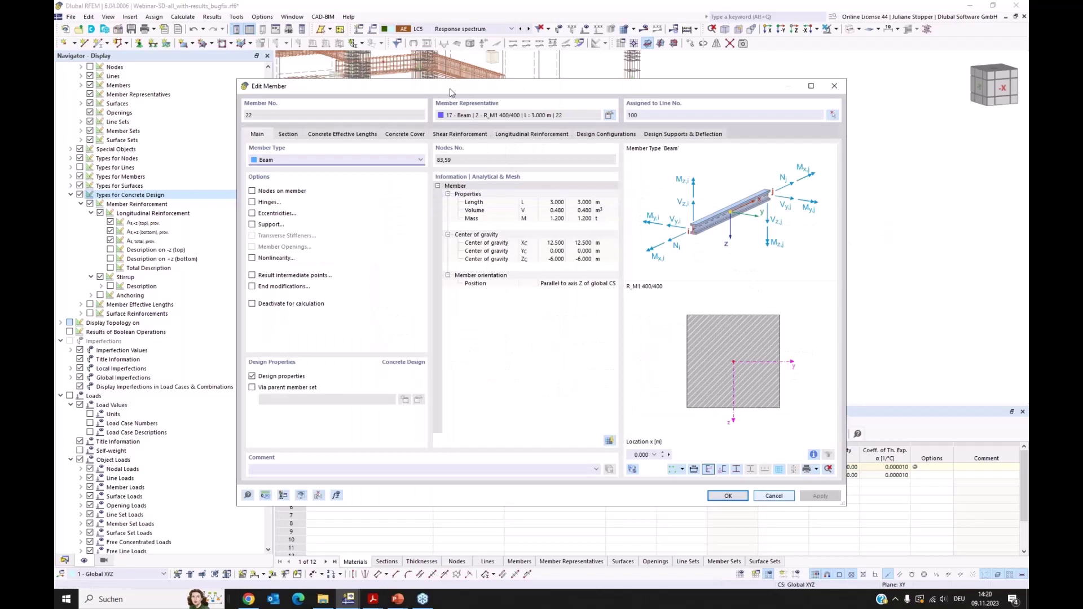
pyautogui.moveTo(524, 92); pyautogui.dragTo(504, 104)
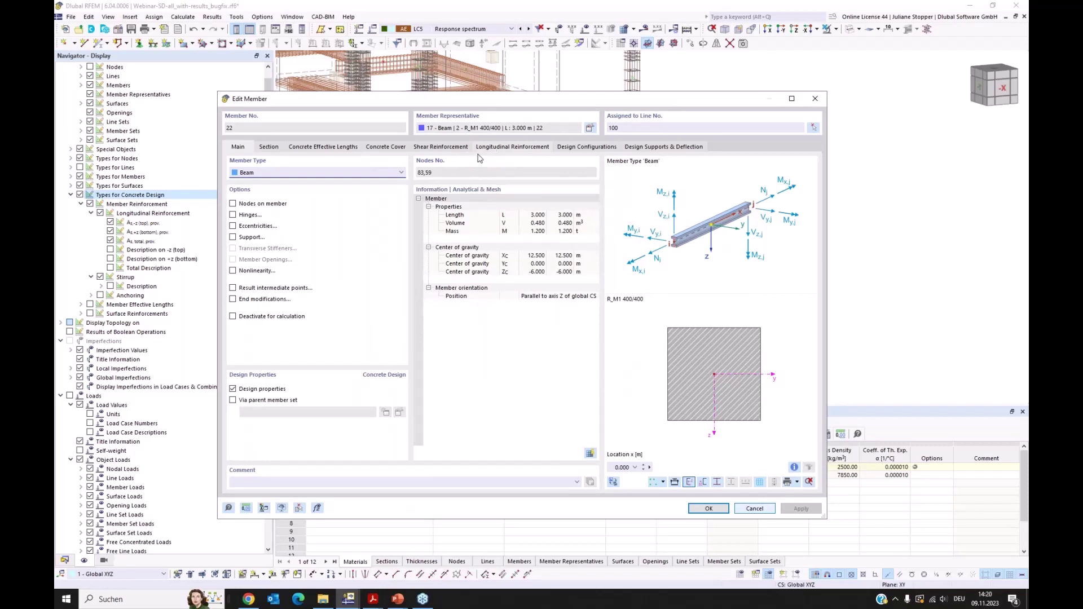
pyautogui.click(480, 148)
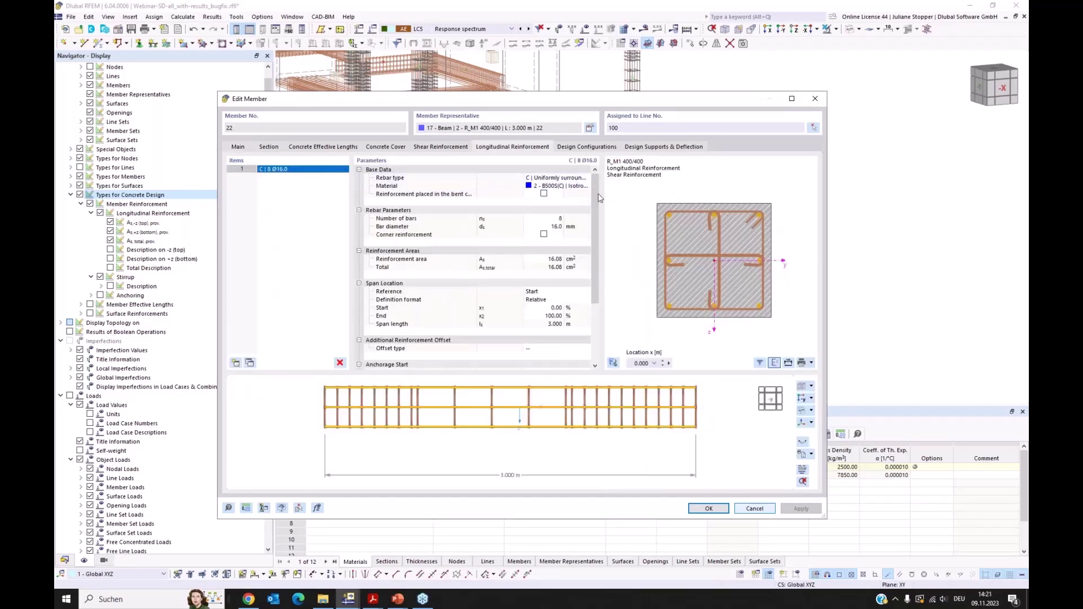
# - Try the first stirrup span of the column without crossties over free rebars, then reactivate them
pyautogui.click(449, 147)
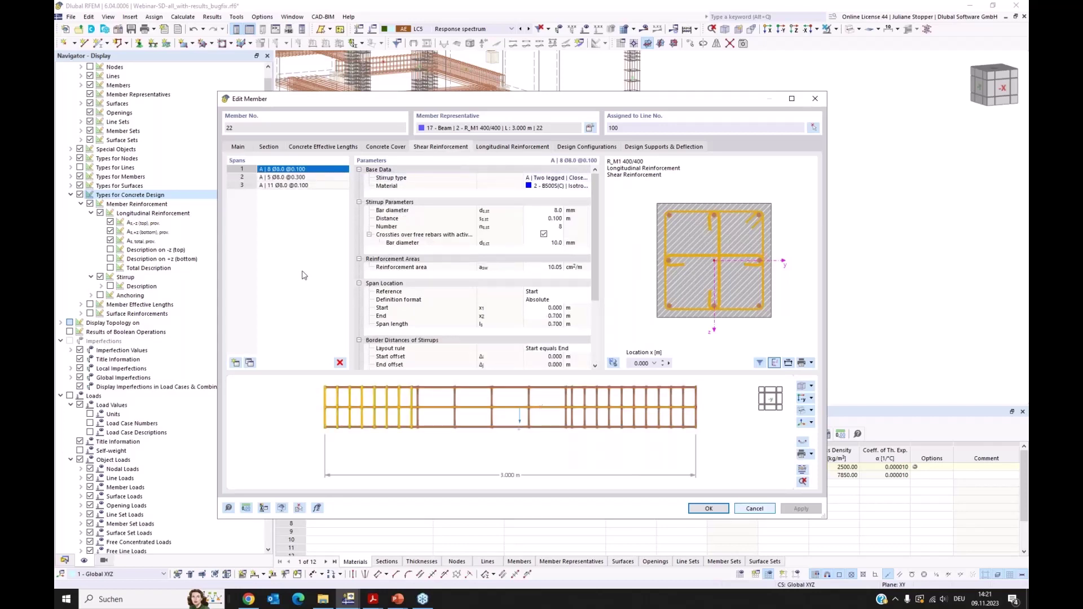
pyautogui.click(543, 234)
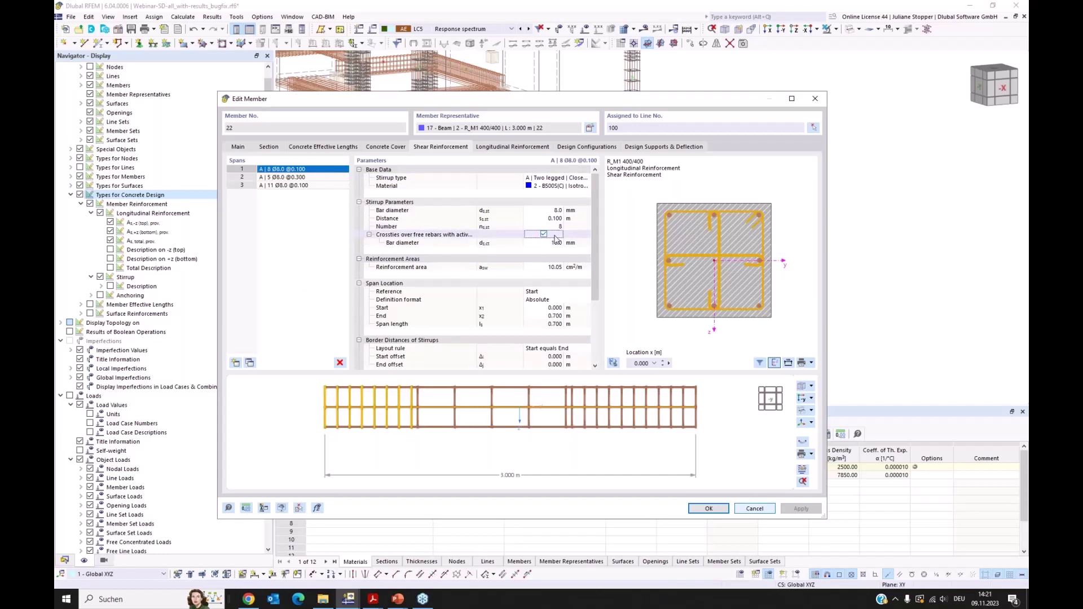
pyautogui.click(555, 236)
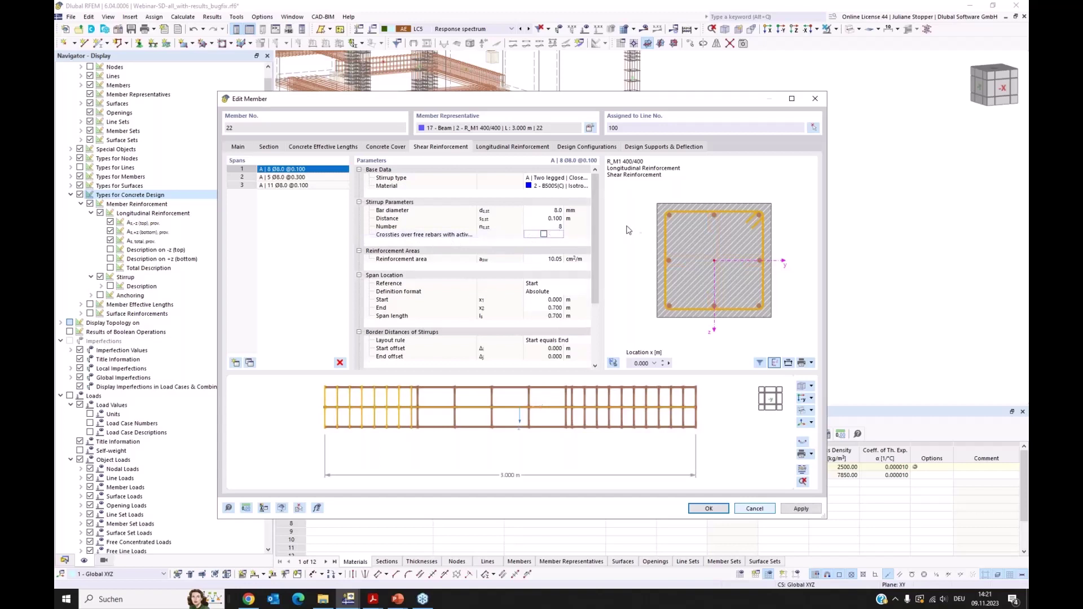
pyautogui.press('space')
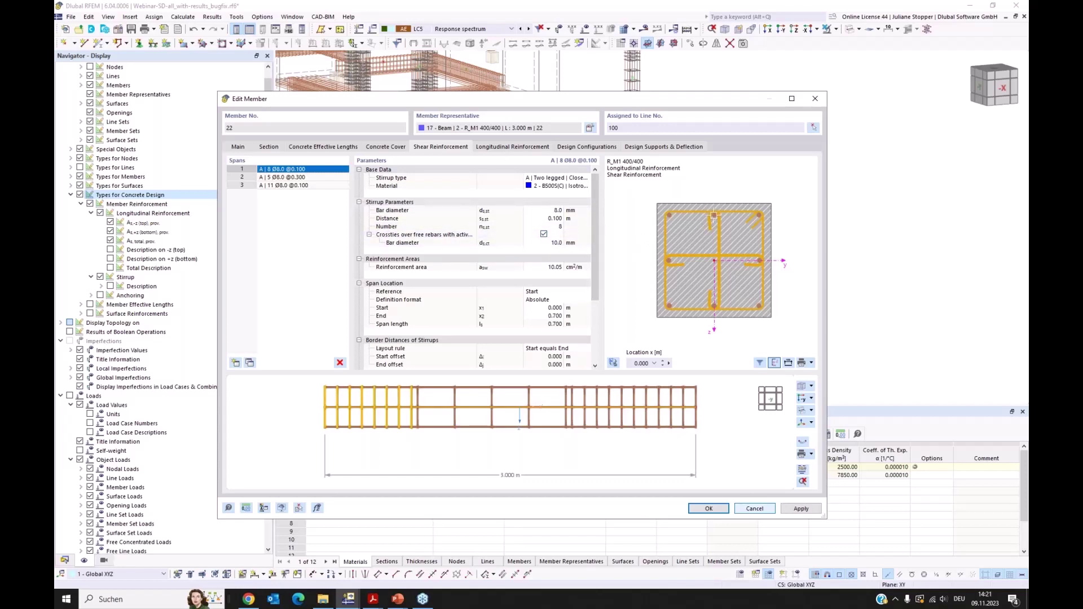
# - Try removing individual crossties from the column's section graphic and restore them by picking their rebars
pyautogui.click(712, 222)
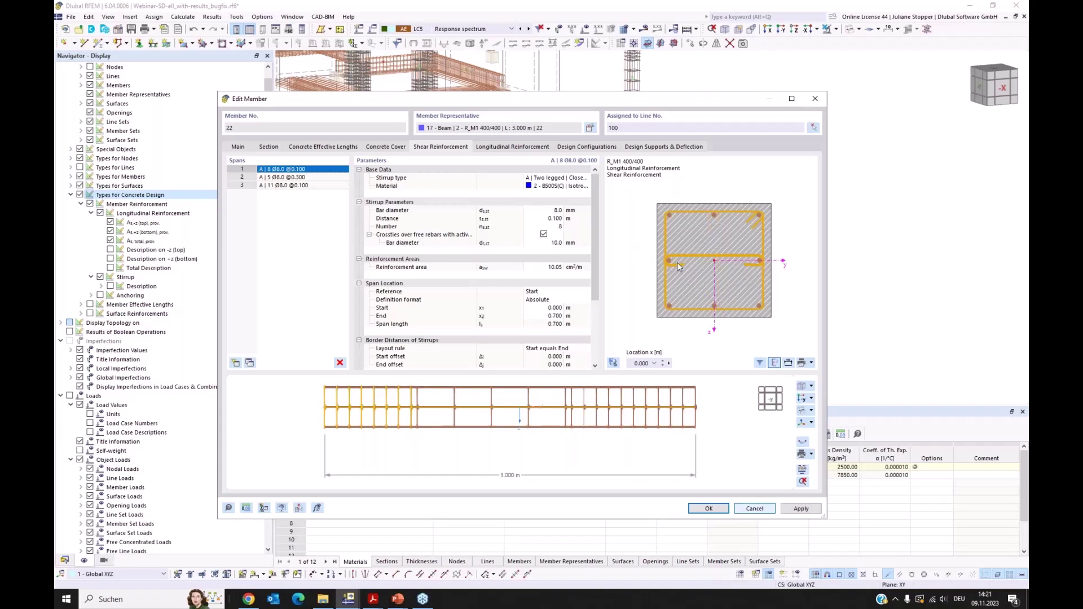
pyautogui.click(715, 303)
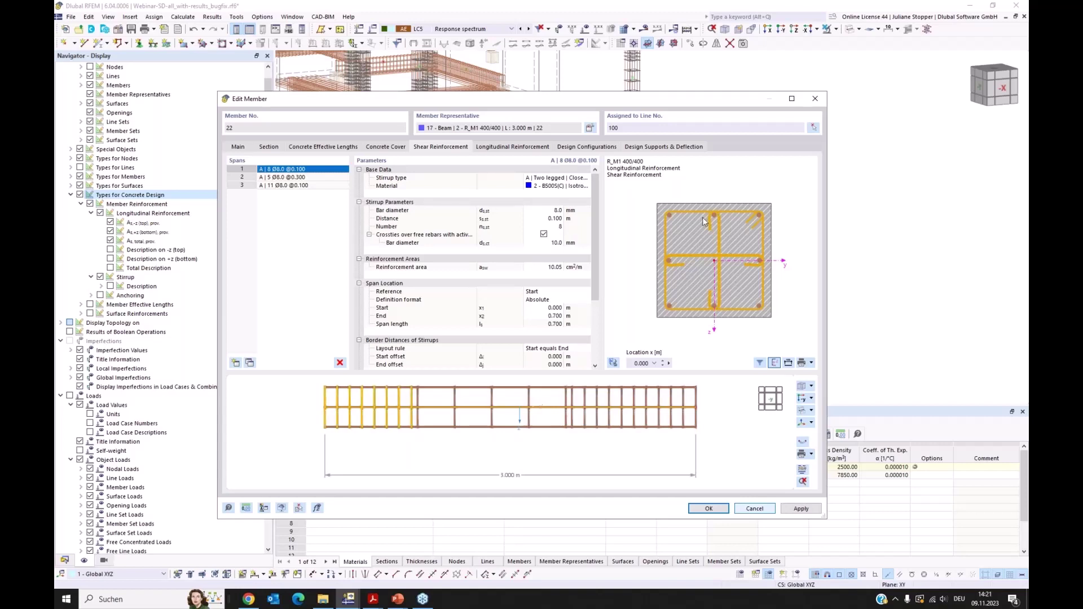
pyautogui.click(683, 264)
pyautogui.click(662, 267)
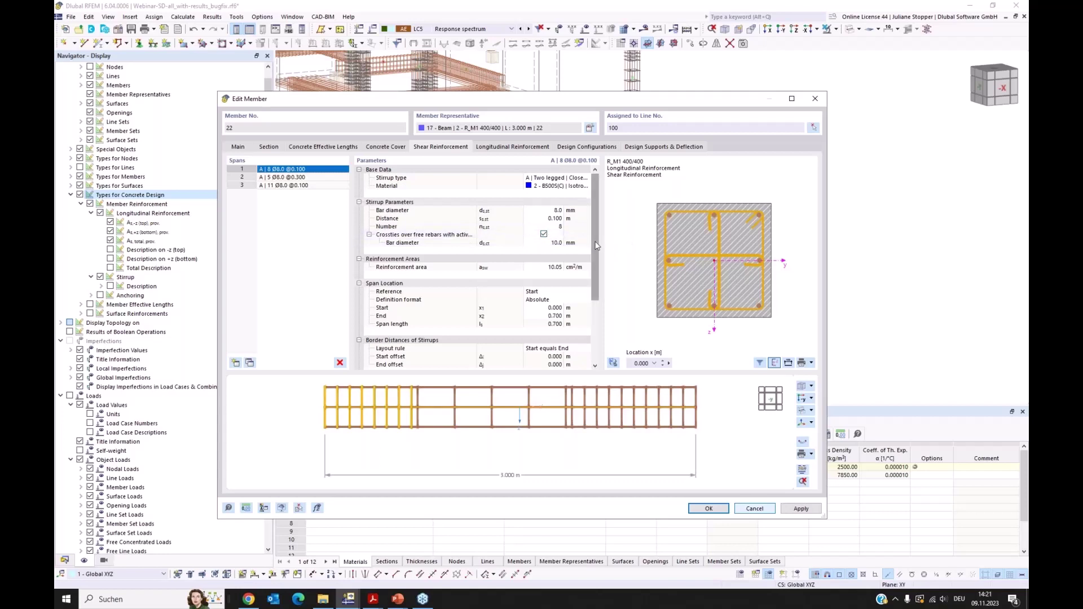
# - Show the column's reinforcement layout drawing and try hiding and restoring its total secondary reinforcement description
pyautogui.click(515, 148)
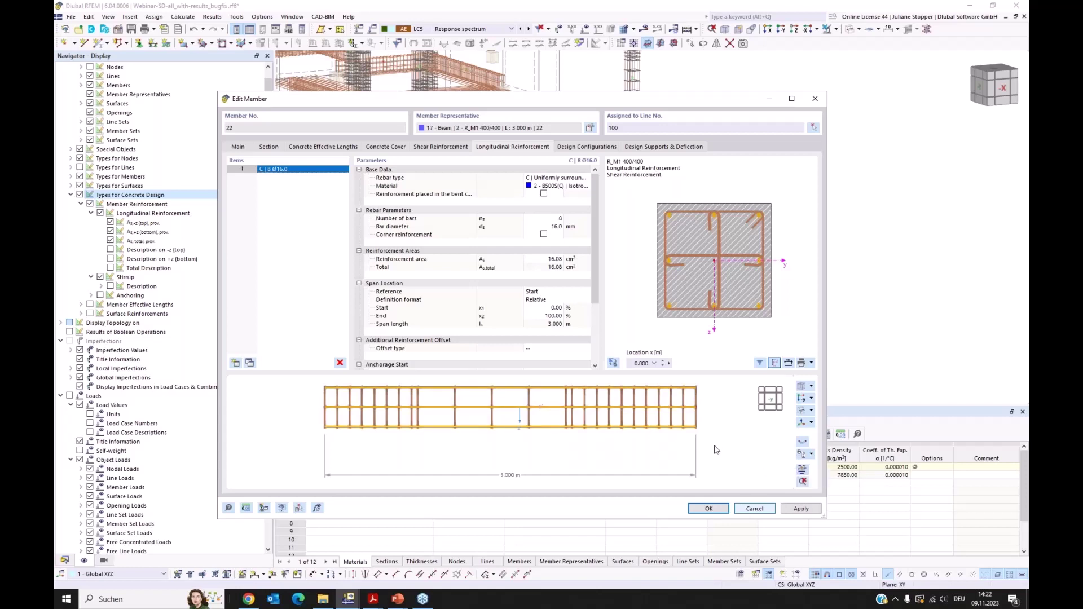
pyautogui.click(802, 472)
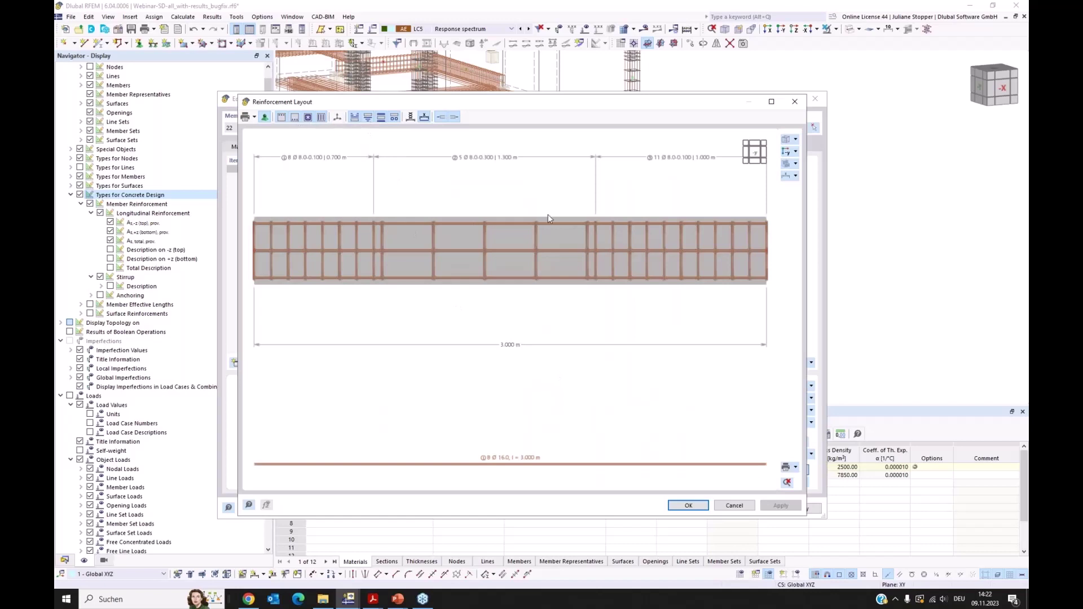
pyautogui.click(382, 119)
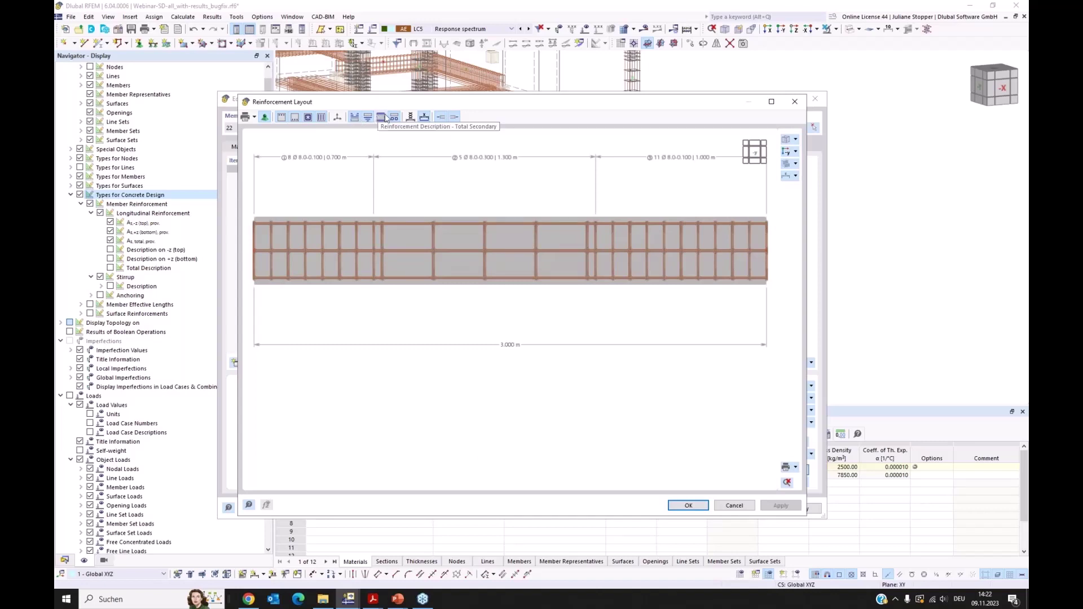
pyautogui.click(321, 118)
pyautogui.click(321, 117)
pyautogui.click(382, 116)
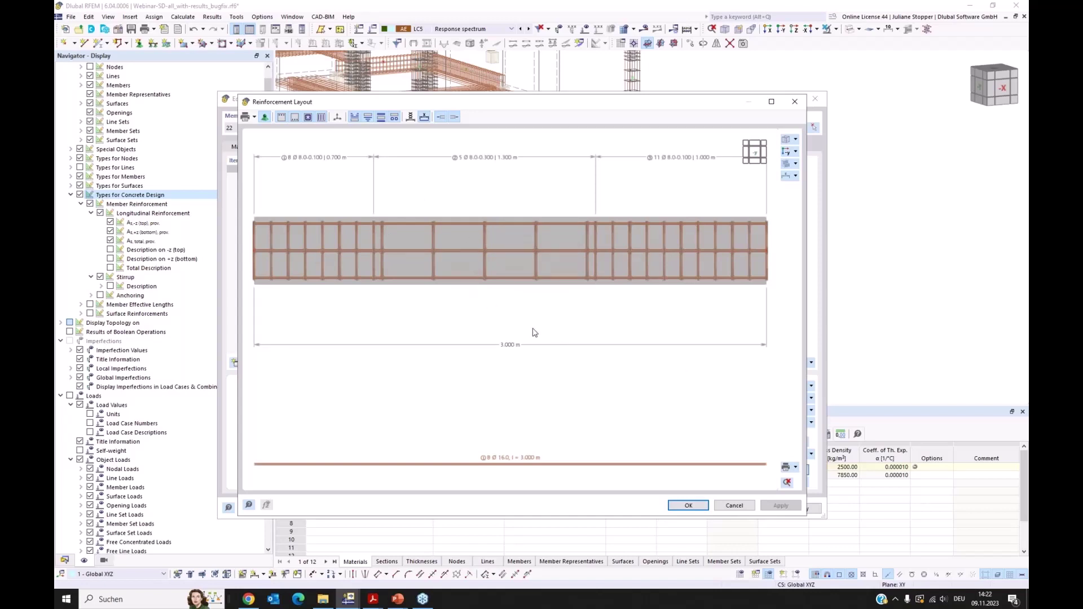
# - Save the reinforcement layout graphic as a template named Columns-2 and leave the member's editing dialogs without applying changes
pyautogui.click(796, 468)
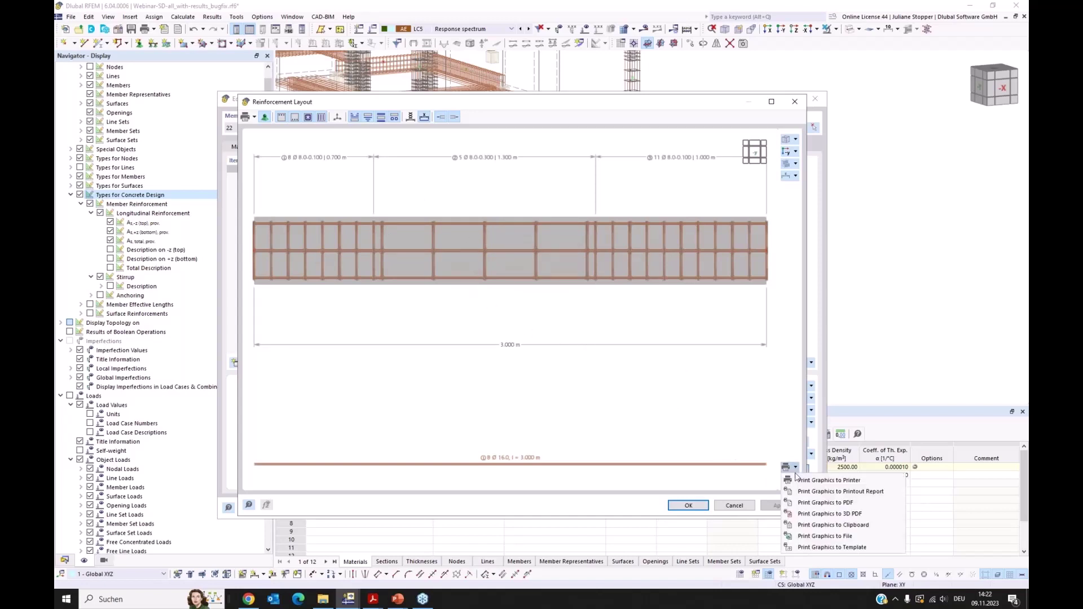
pyautogui.click(840, 547)
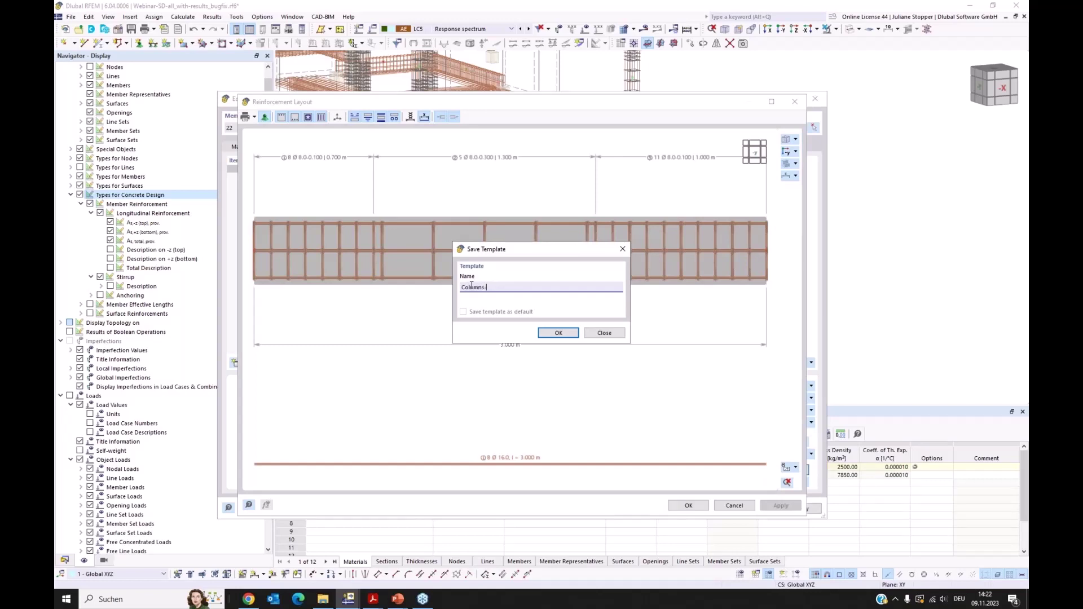
pyautogui.click(556, 332)
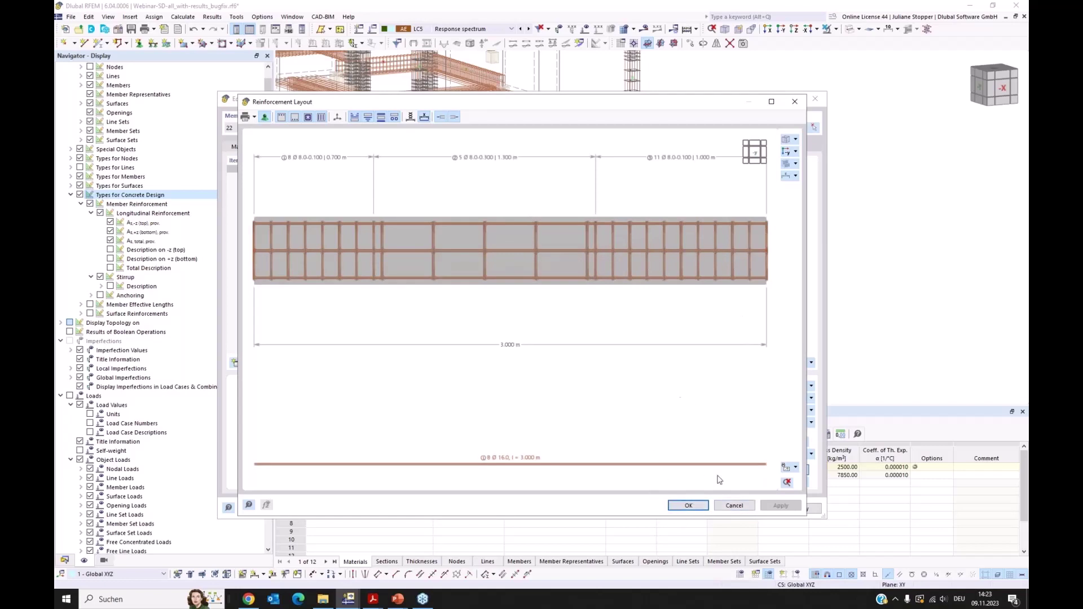
pyautogui.click(734, 506)
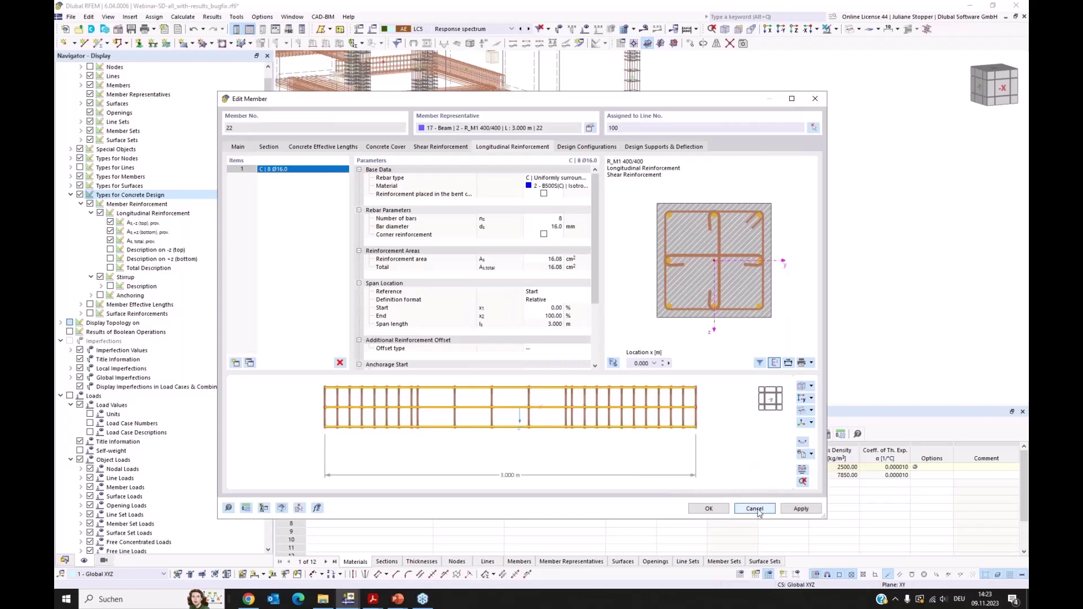
pyautogui.click(756, 509)
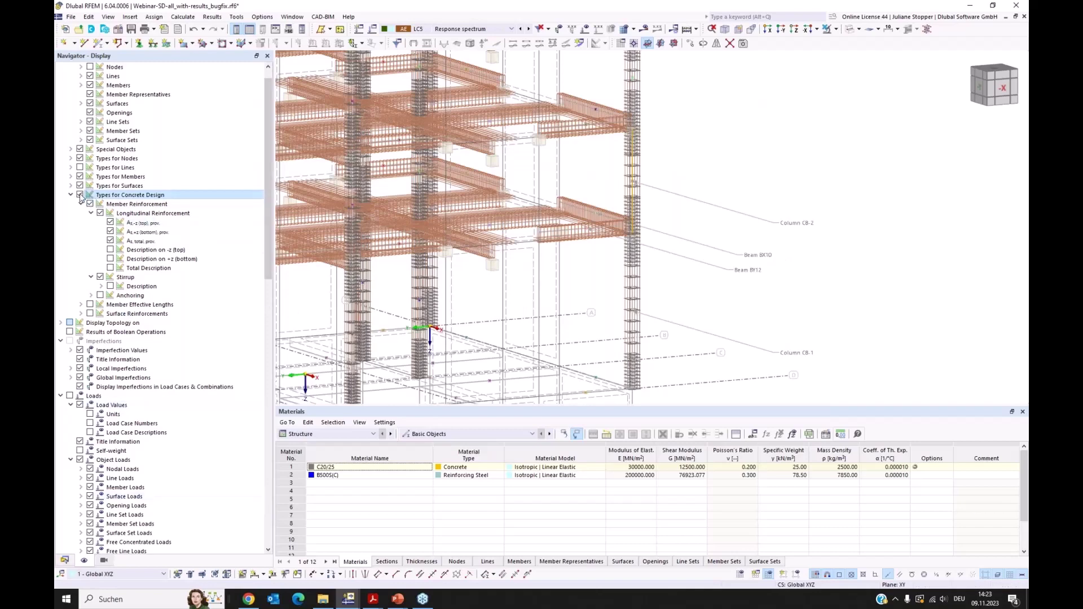
# - Hide the Types for Concrete Design in the model and set up a multi-print of graphics to the printout report
pyautogui.click(65, 560)
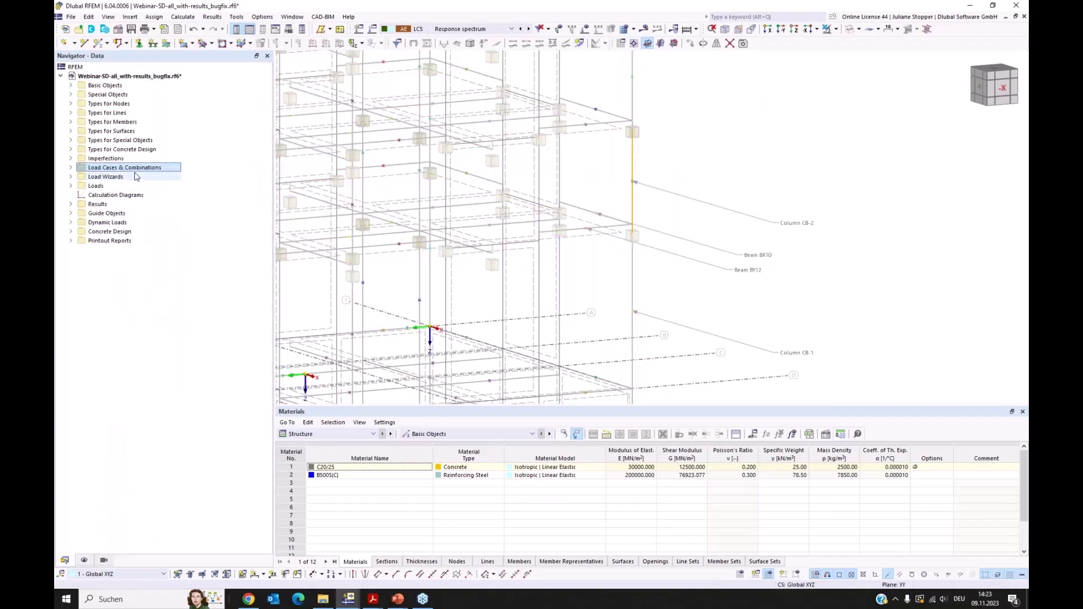
pyautogui.click(71, 17)
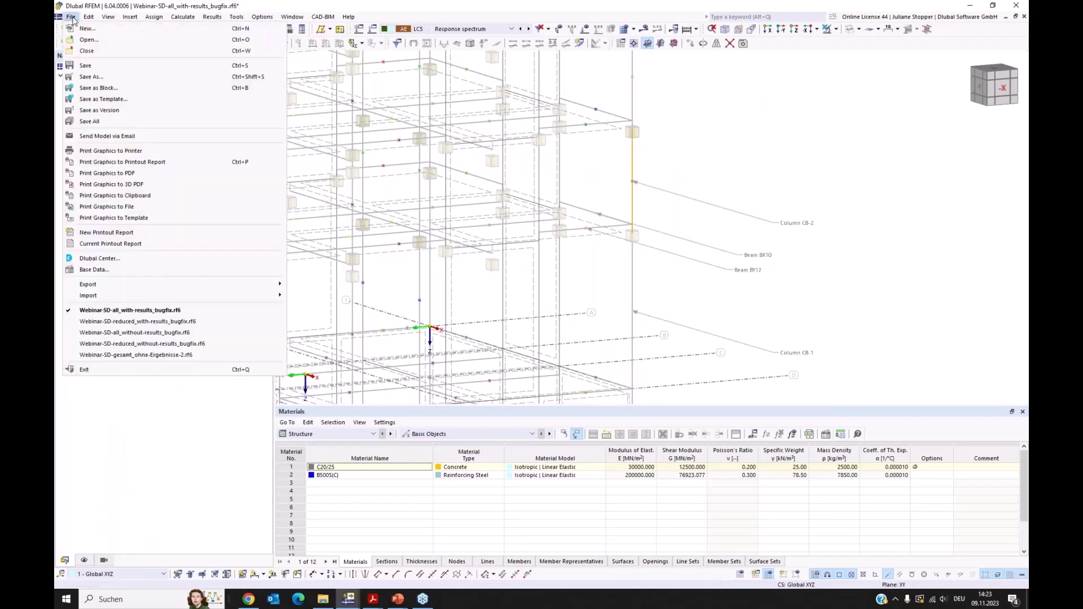
pyautogui.click(132, 163)
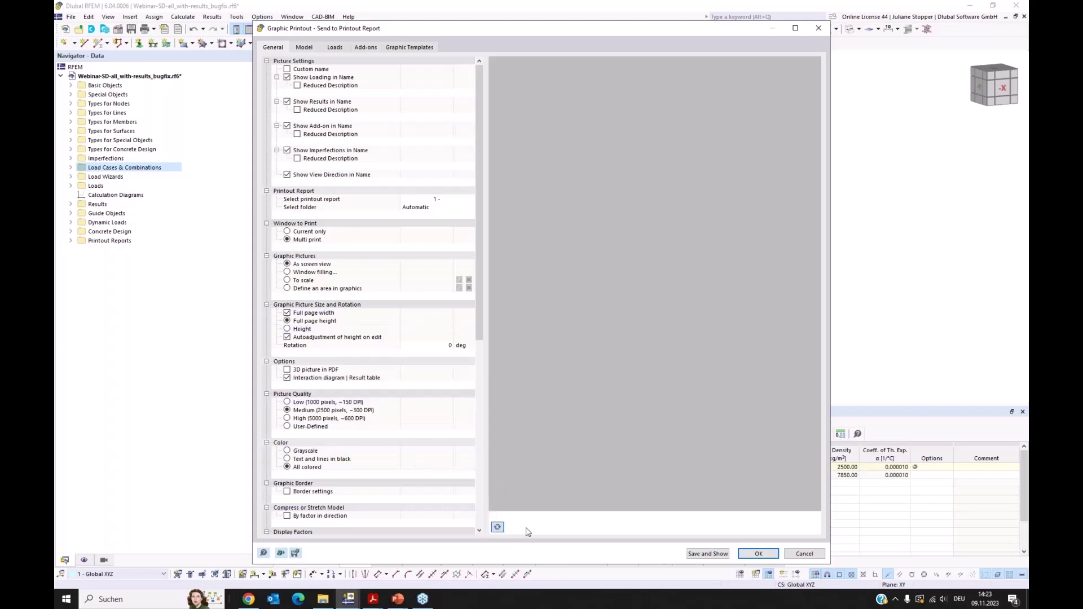
pyautogui.click(497, 527)
# - Exclude the model views and load case graphics from the multi-print, and check the general and add-on settings
pyautogui.click(309, 48)
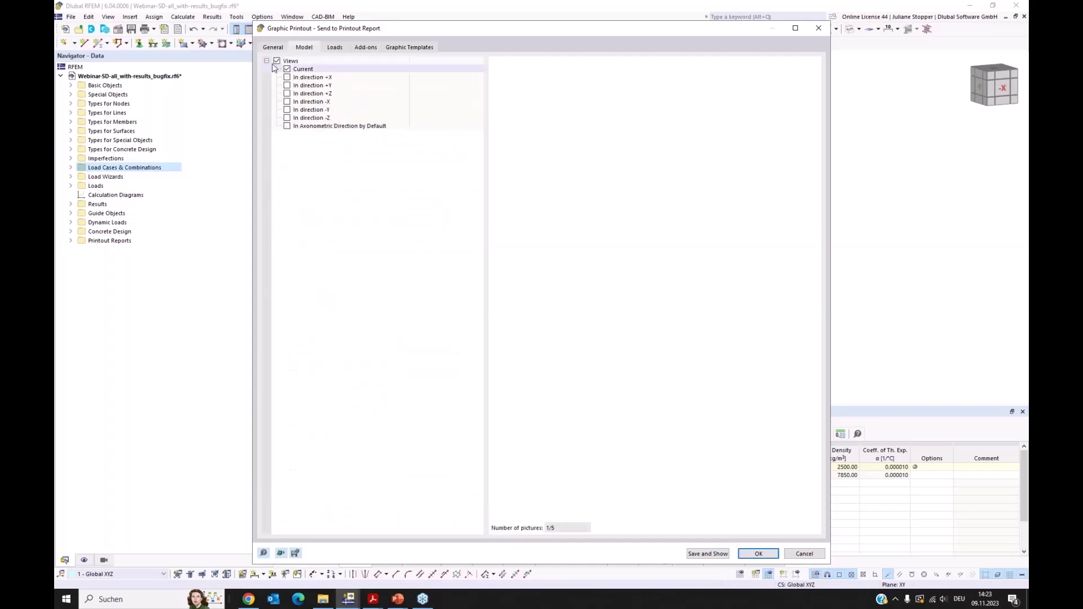
pyautogui.click(335, 48)
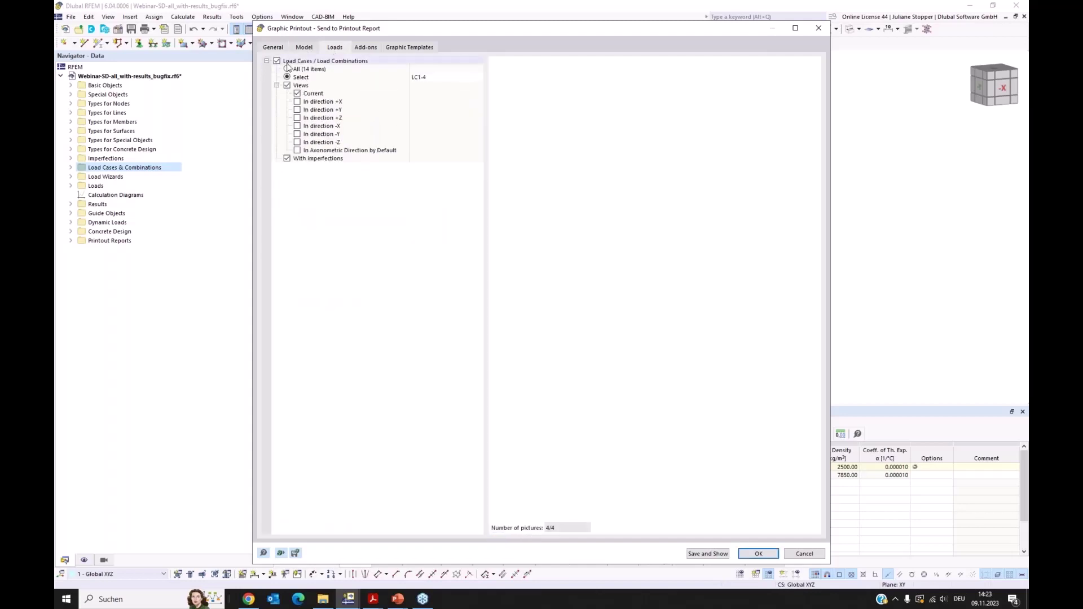
pyautogui.click(367, 47)
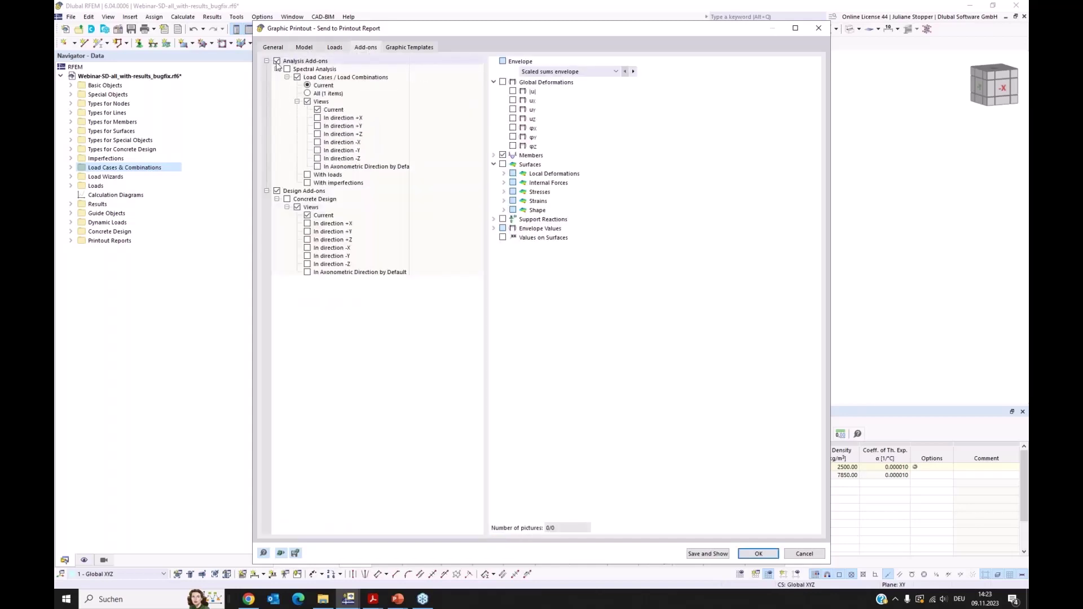
pyautogui.click(273, 47)
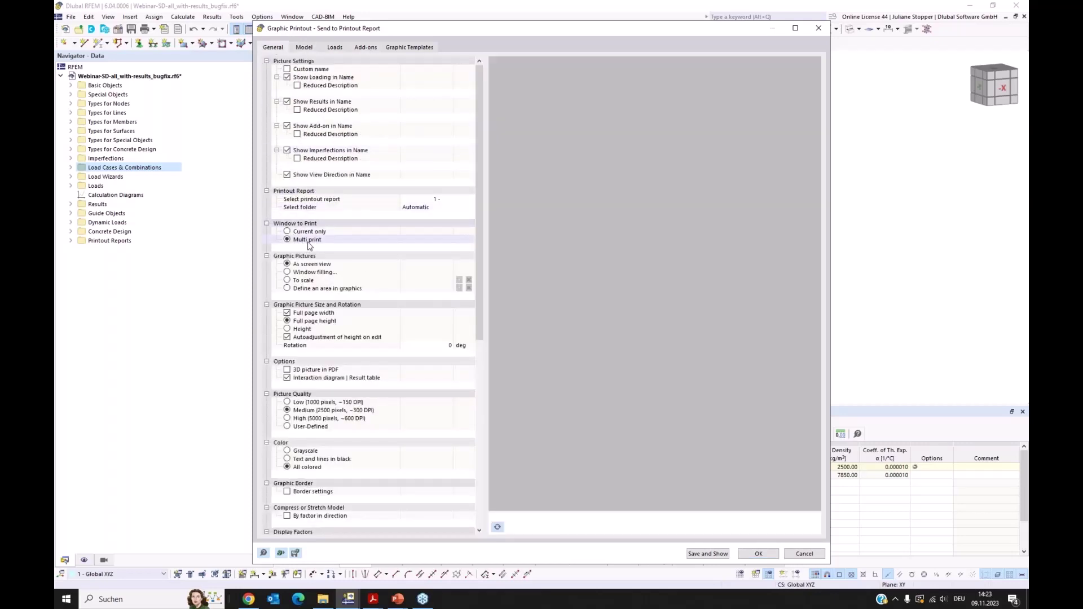
pyautogui.click(334, 47)
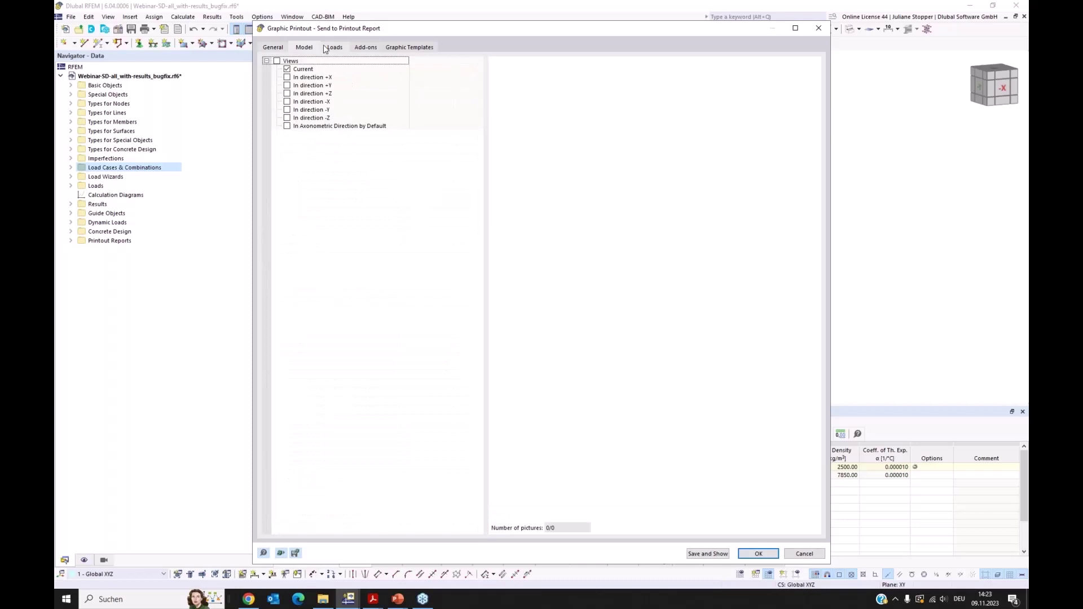
pyautogui.click(363, 49)
# - Include the Column reinforcement graphic template in the multi-print and restrict it to members picked in the model
pyautogui.click(402, 50)
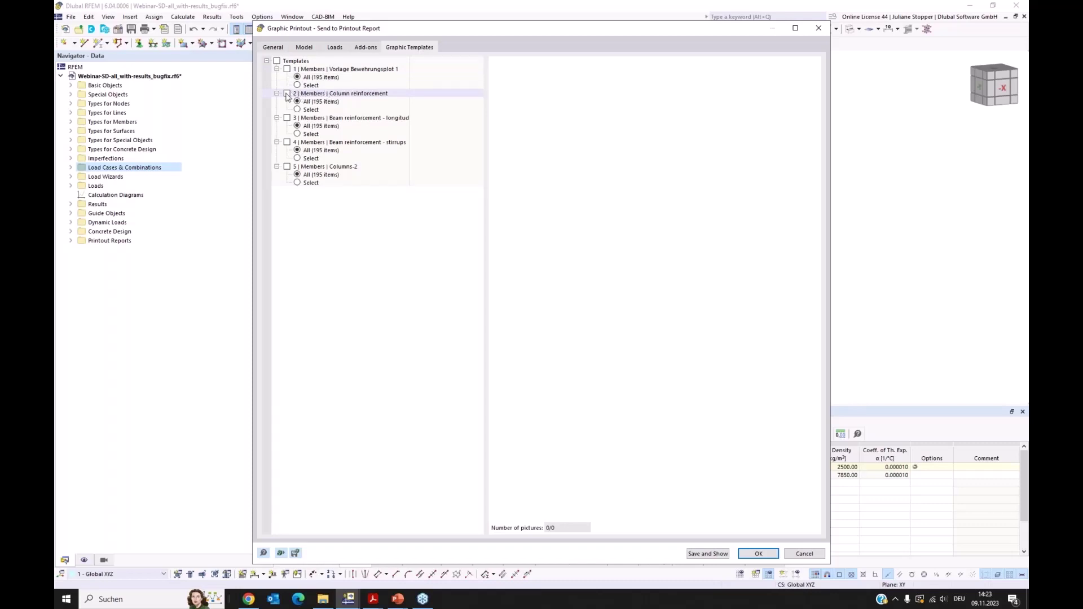
pyautogui.click(314, 93)
pyautogui.click(287, 94)
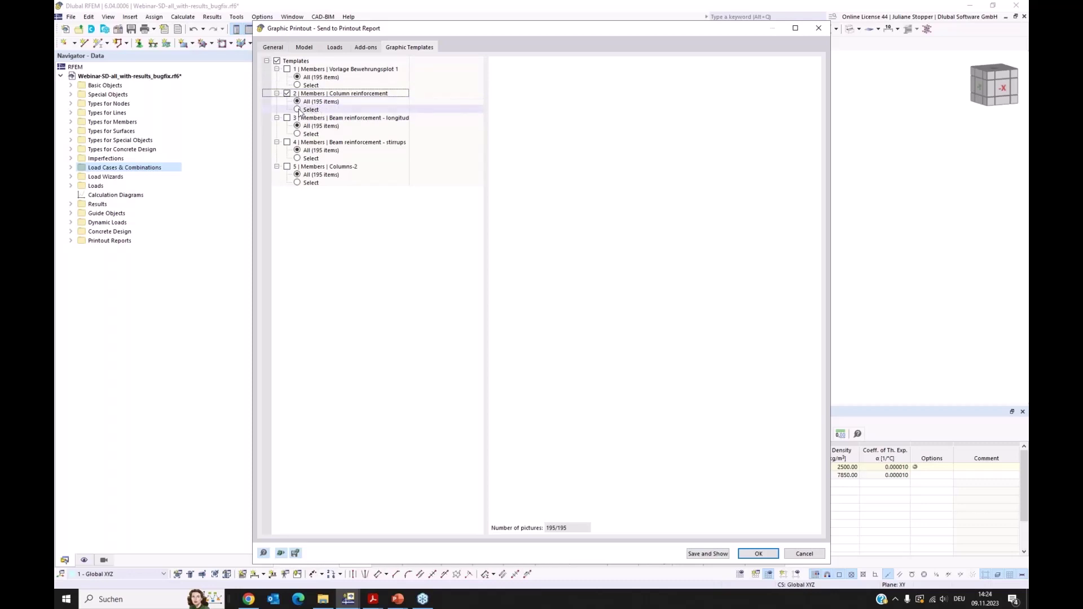
pyautogui.click(297, 110)
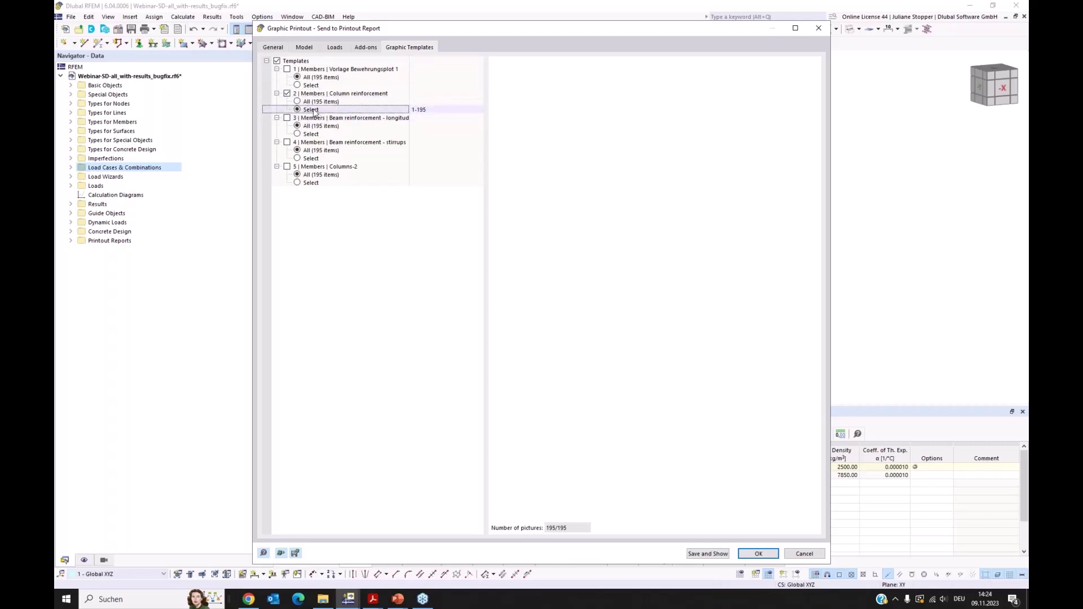
pyautogui.click(419, 110)
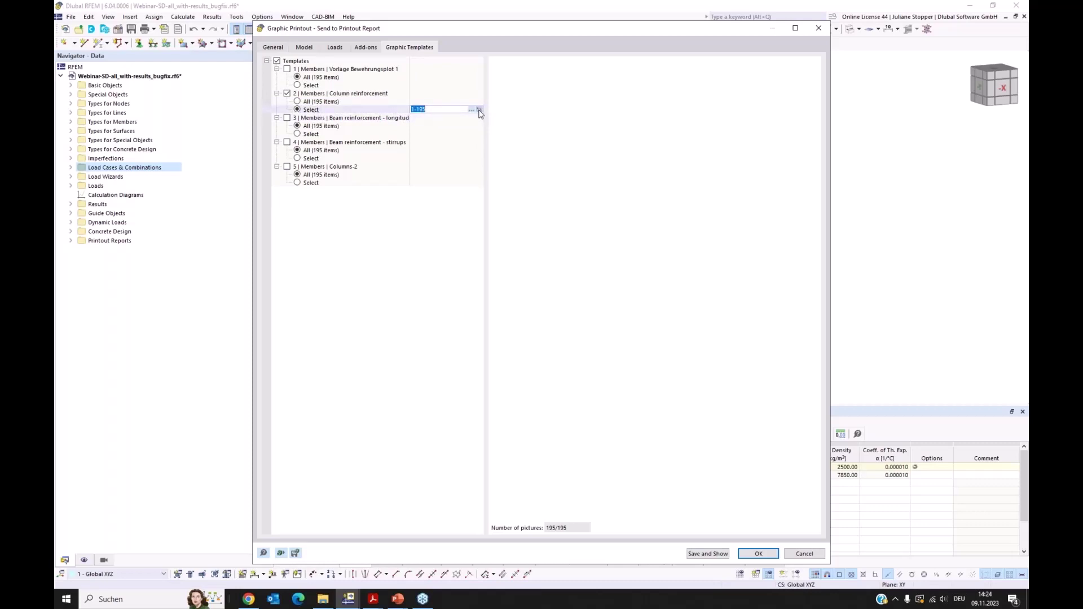
pyautogui.click(478, 110)
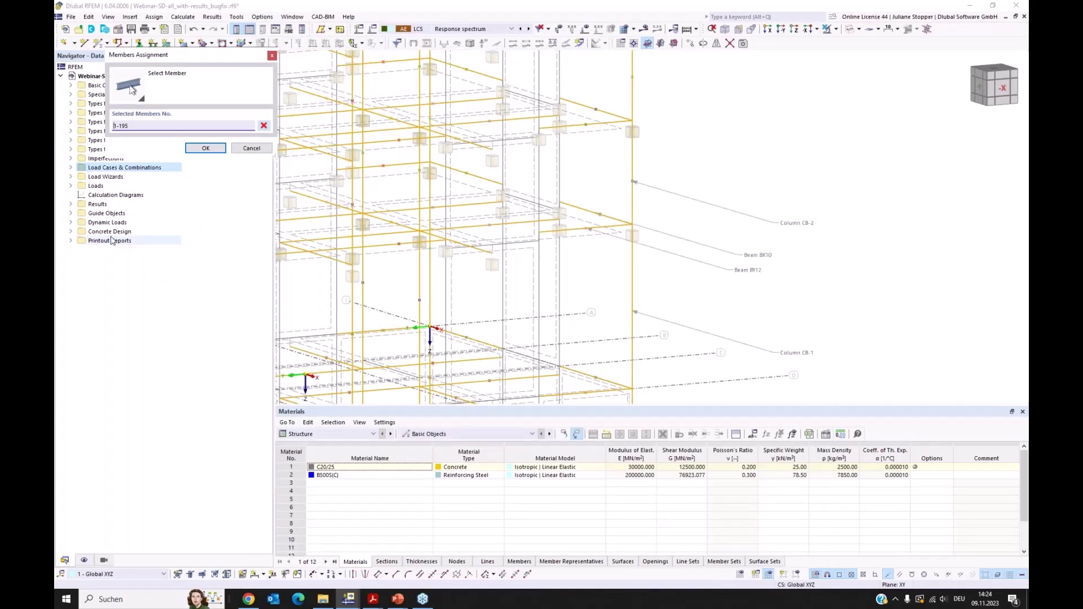
# - Assign the members of the object selection OS1 - Columns C8 to the template and confirm the selection
pyautogui.click(71, 213)
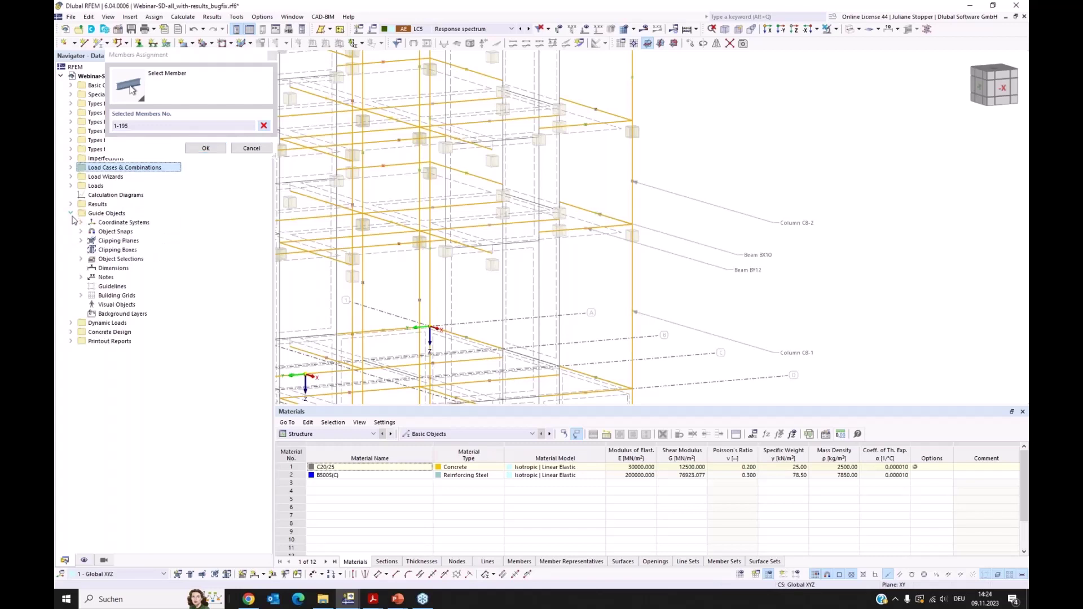
pyautogui.click(80, 259)
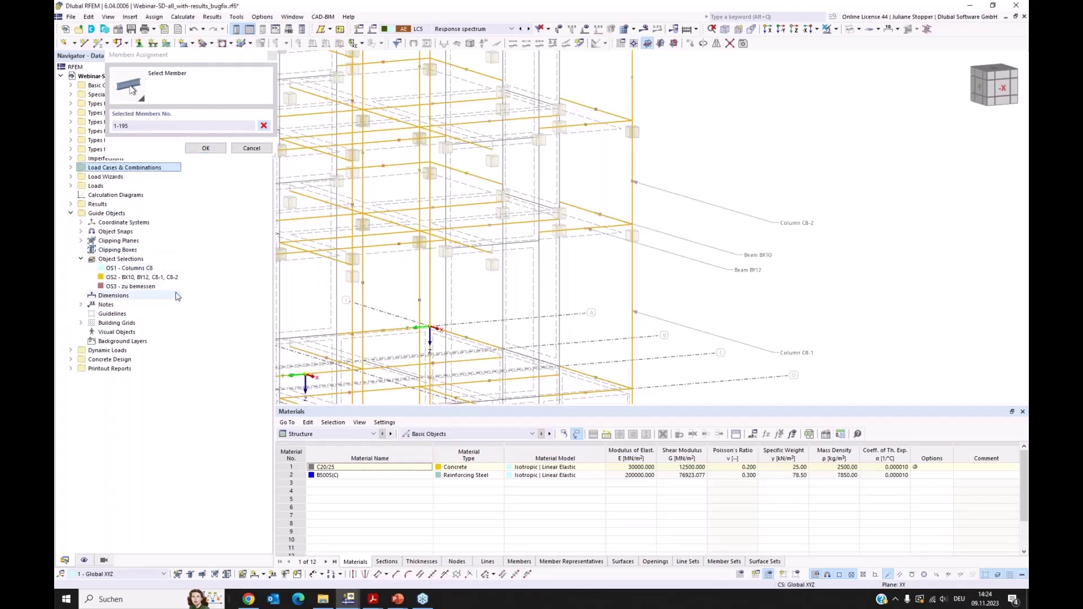
pyautogui.click(136, 268)
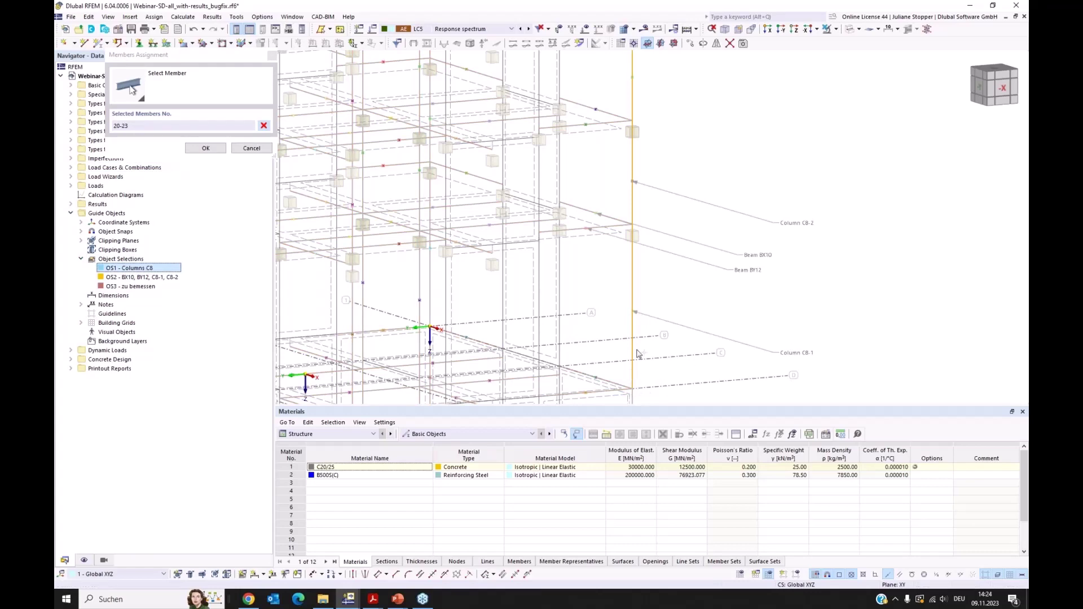
pyautogui.scroll(-3, 665, 202)
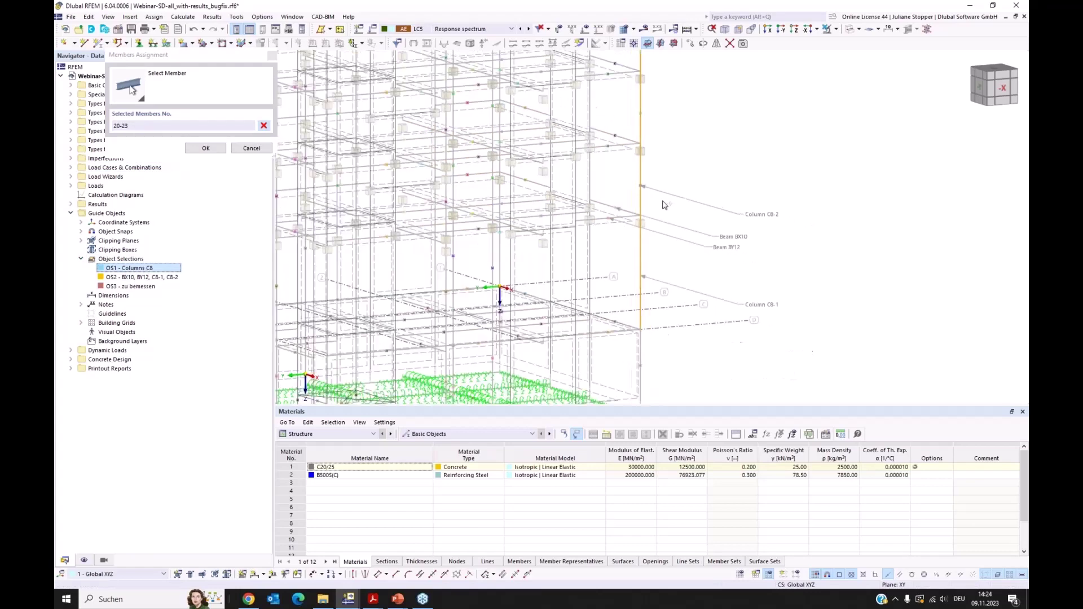
pyautogui.moveTo(647, 310); pyautogui.dragTo(638, 355, button='middle')
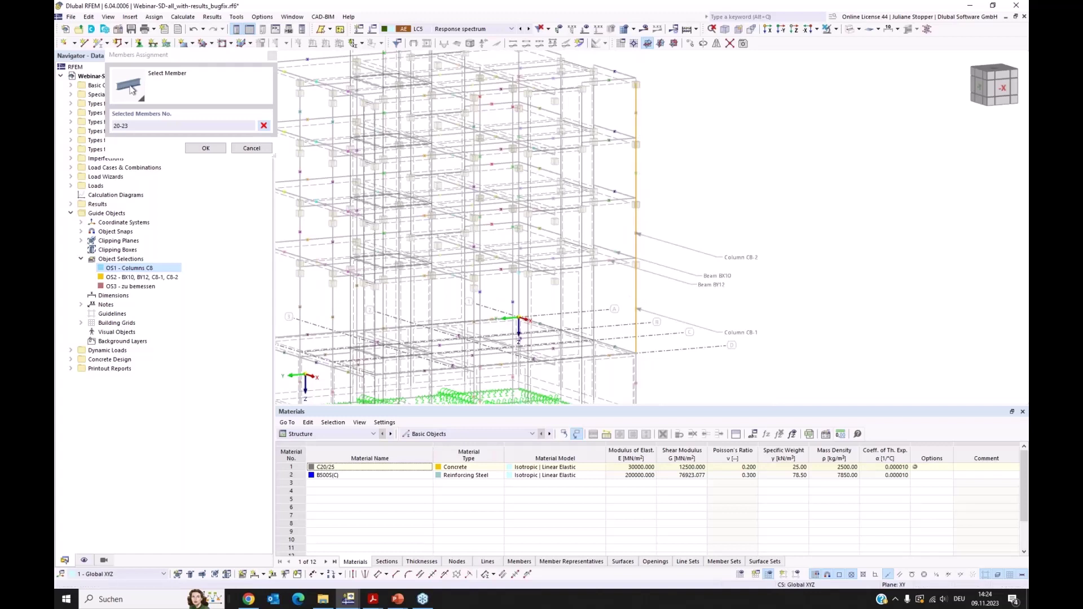
pyautogui.click(204, 148)
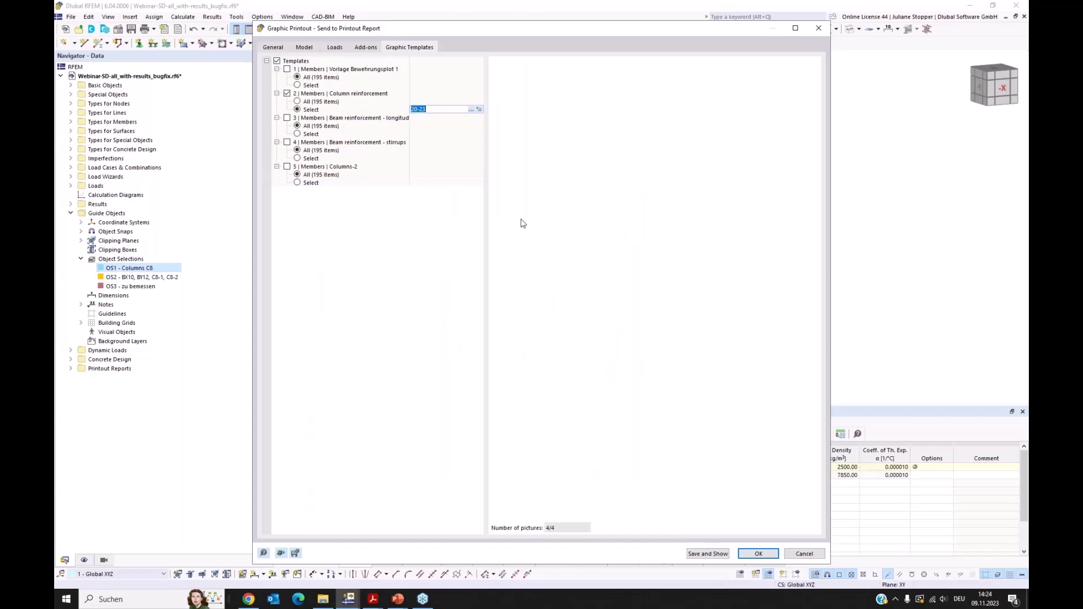
# - Check the add-on, load and model graphics settings, and save the multi-print and show the printout report
pyautogui.click(365, 47)
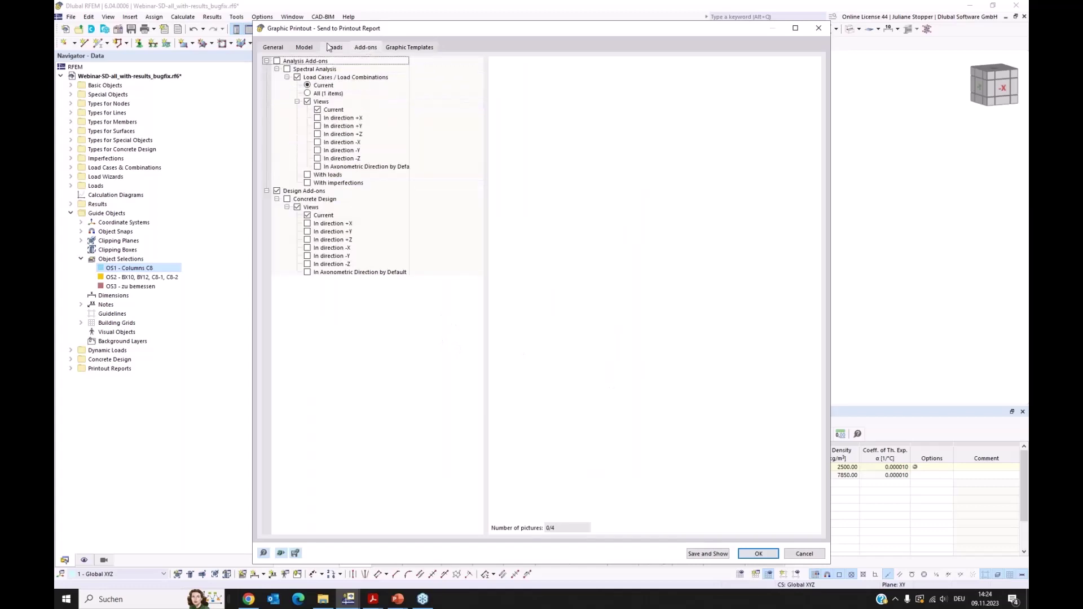
pyautogui.click(335, 47)
pyautogui.click(304, 47)
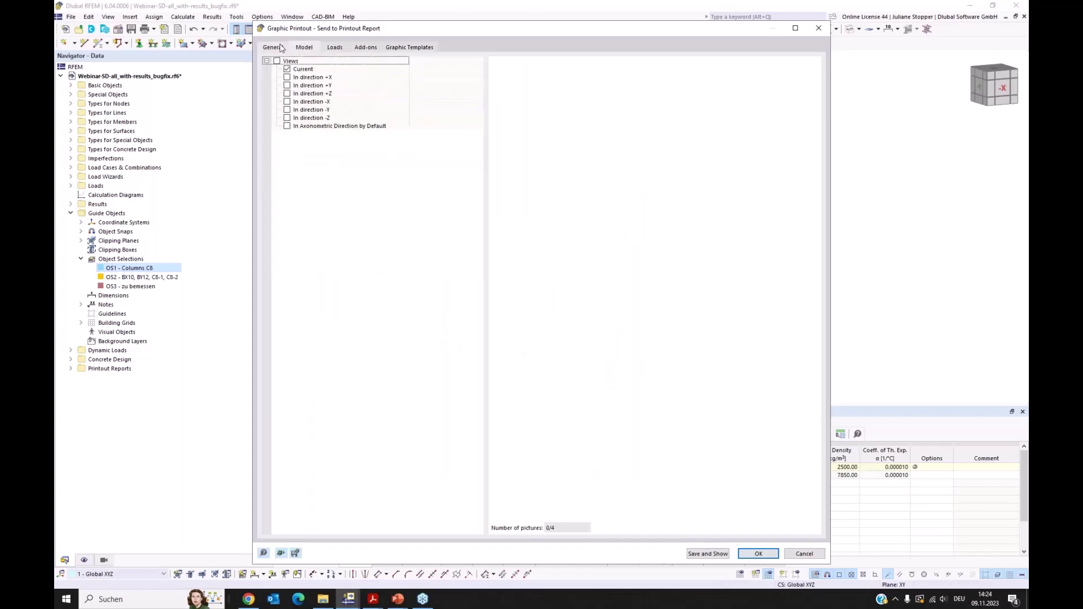
pyautogui.click(722, 557)
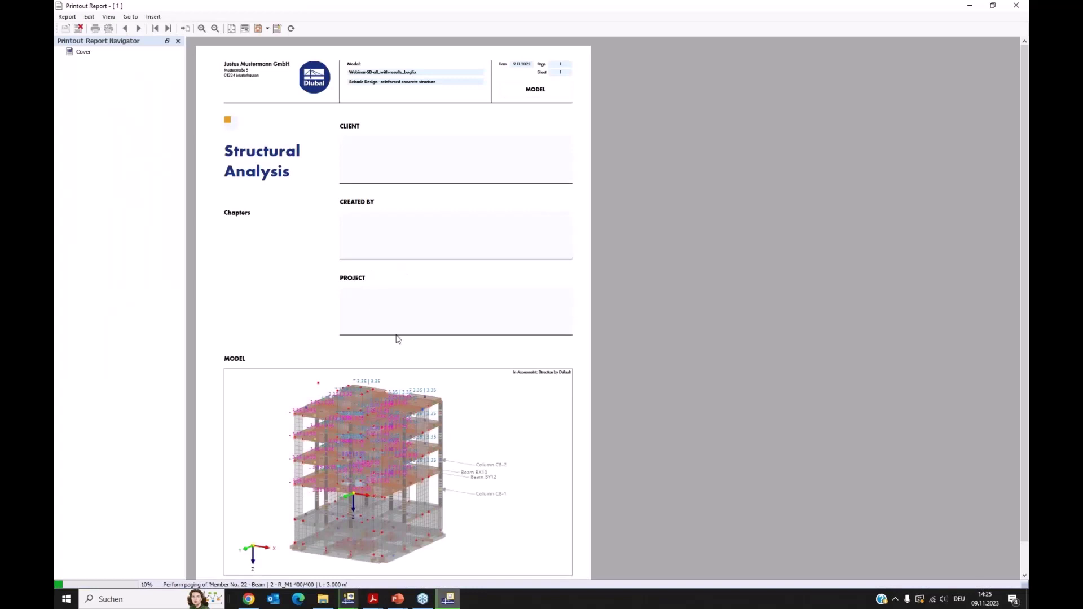
# - Examine the reinforcement drawings of members 22, 21, 20 and 23 in the printout report and close the report
pyautogui.scroll(-1, 293, 280)
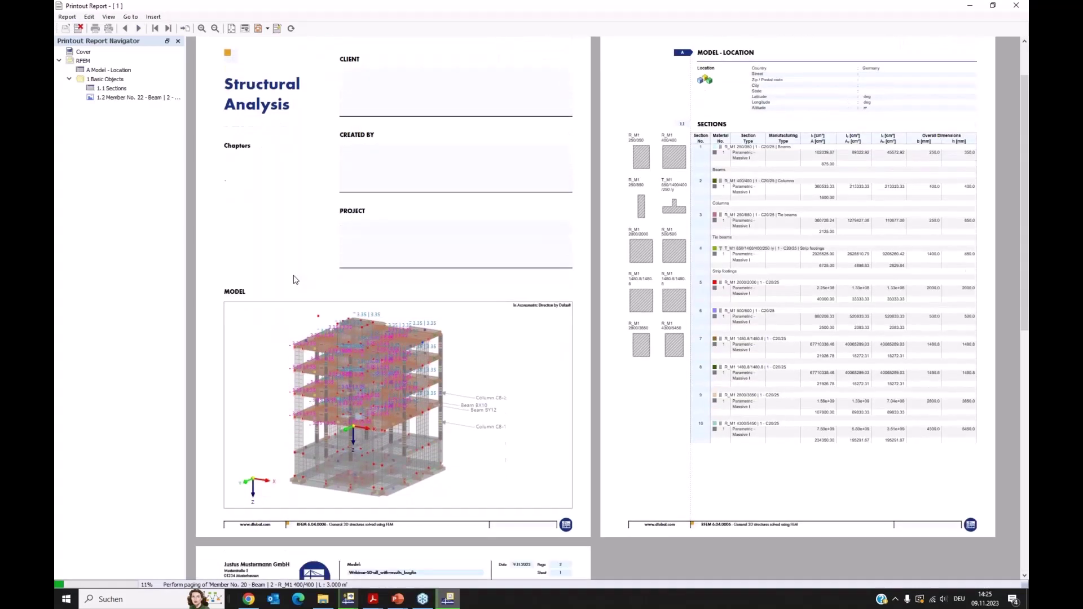
pyautogui.scroll(-1, 293, 280)
pyautogui.click(115, 98)
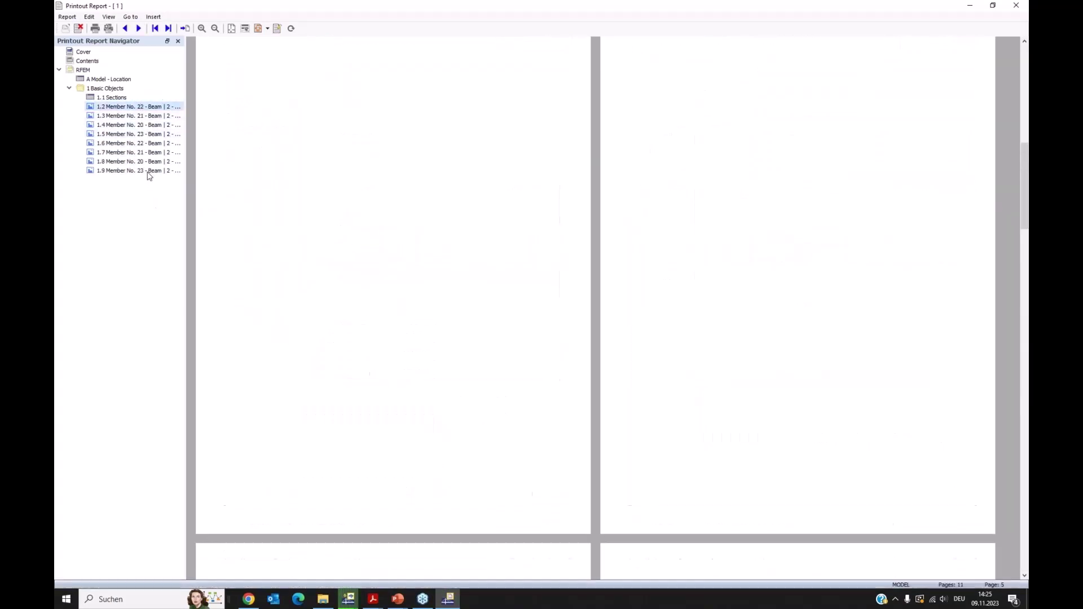
pyautogui.click(129, 116)
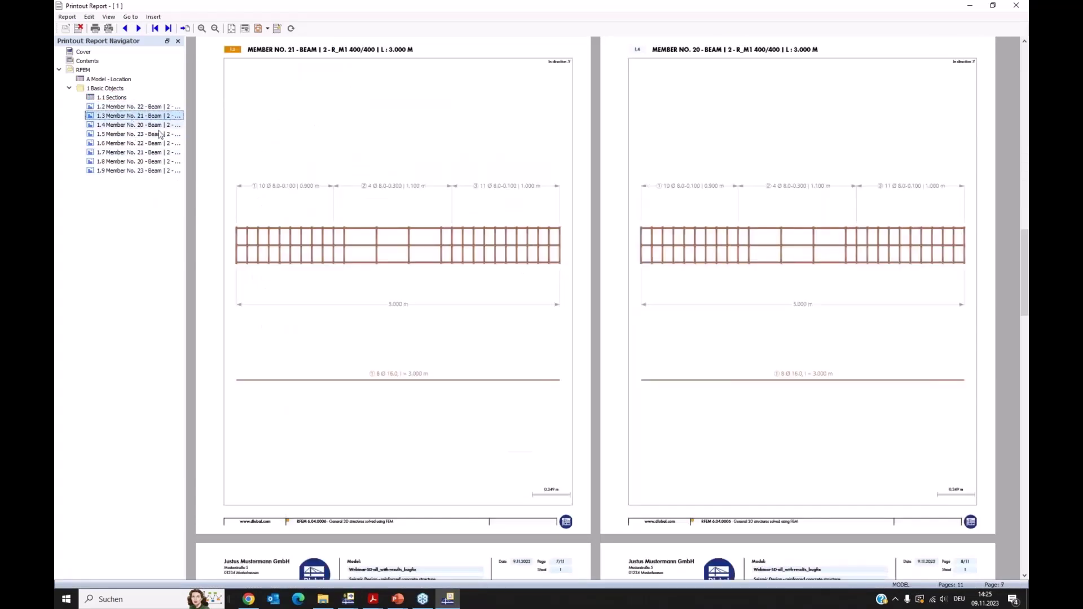
pyautogui.click(141, 126)
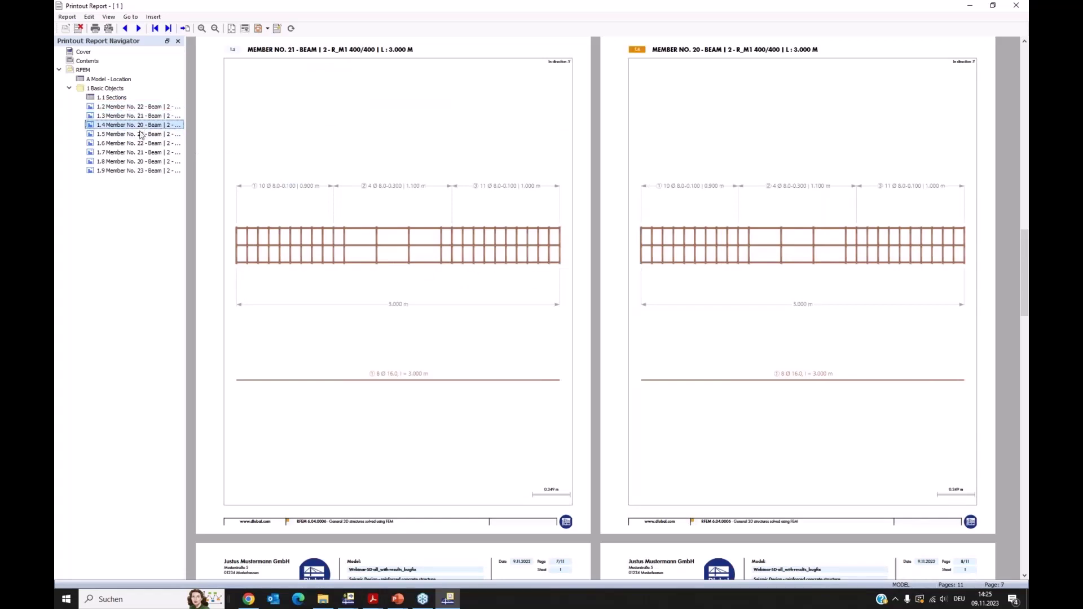
pyautogui.click(142, 134)
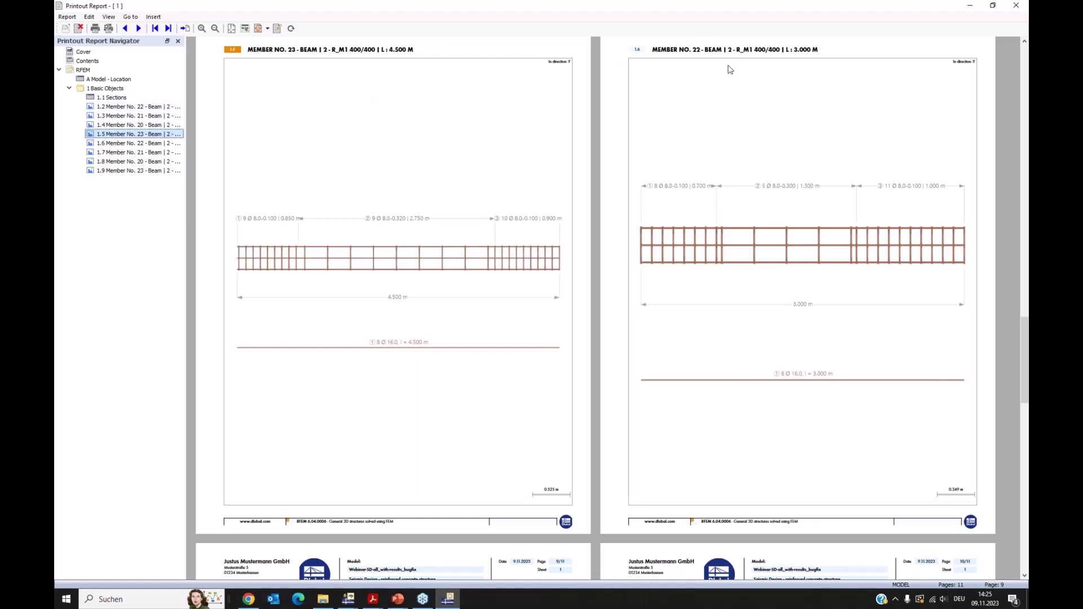
pyautogui.click(1016, 7)
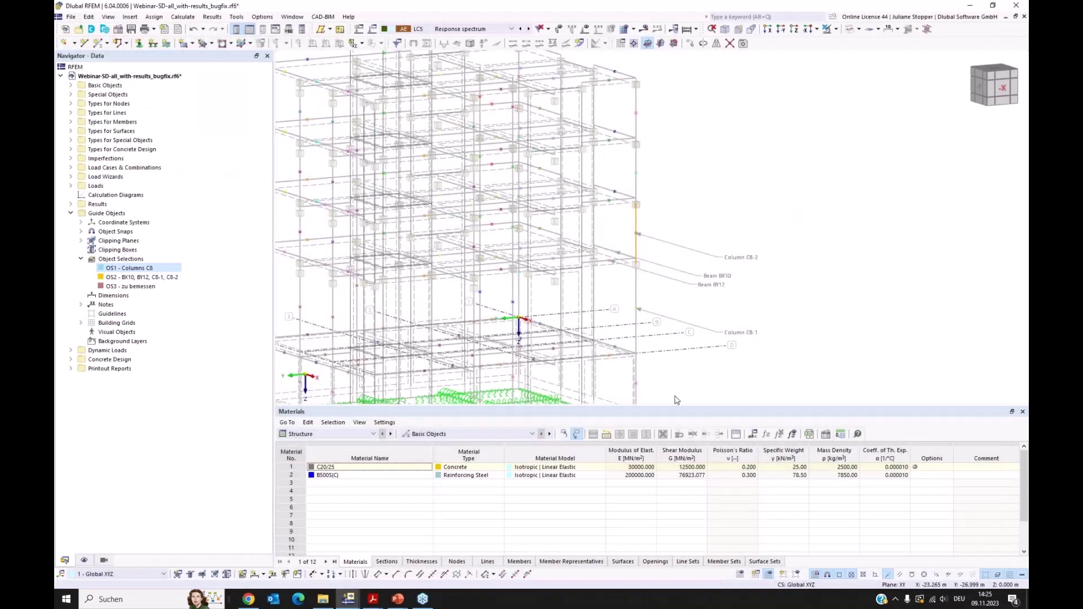
# - Enlarge the model area, show the building as a solid model in the default axonometric view and collapse Guide Objects
pyautogui.moveTo(675, 411); pyautogui.dragTo(564, 442)
pyautogui.moveTo(271, 349); pyautogui.dragTo(227, 350)
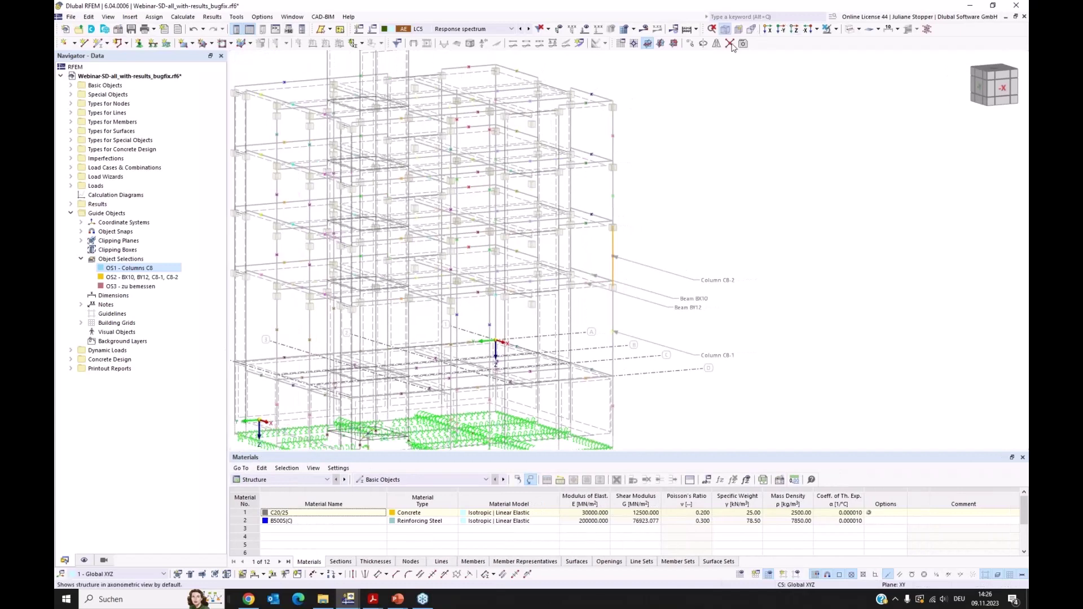
pyautogui.click(751, 29)
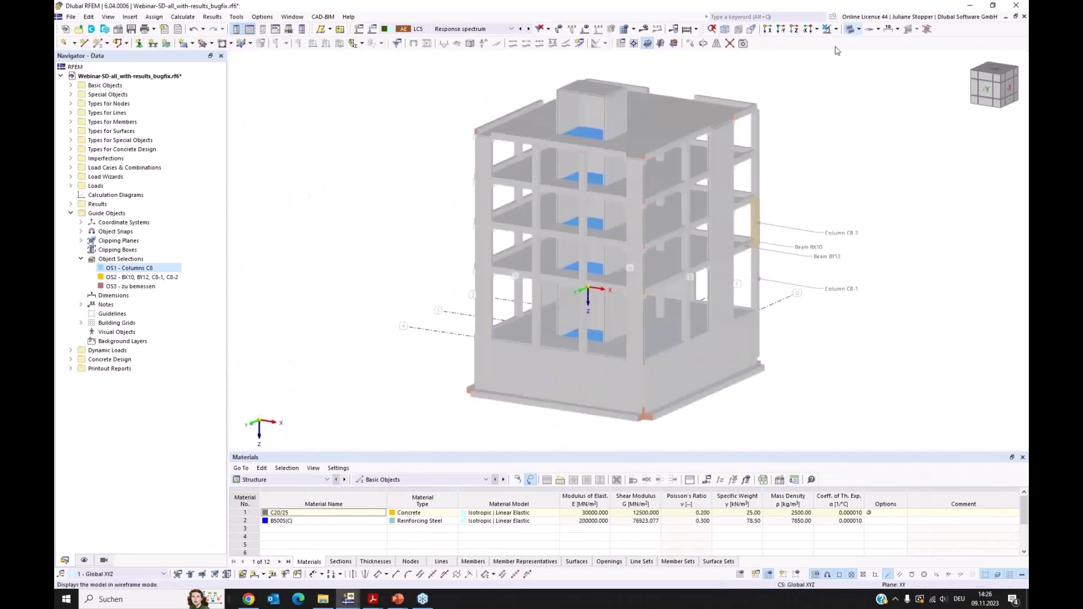
pyautogui.click(851, 29)
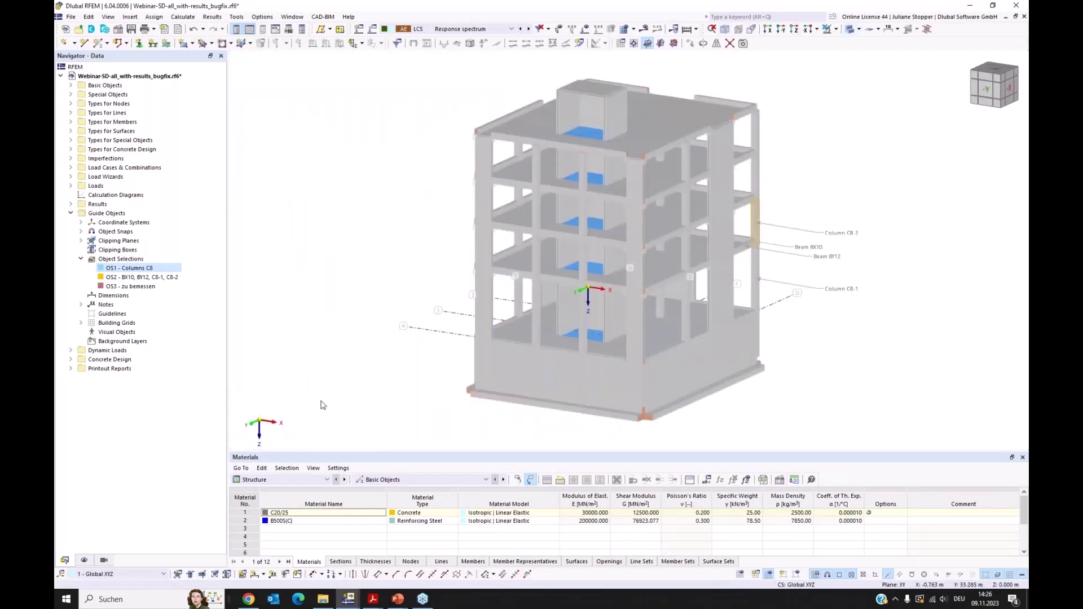
pyautogui.click(71, 213)
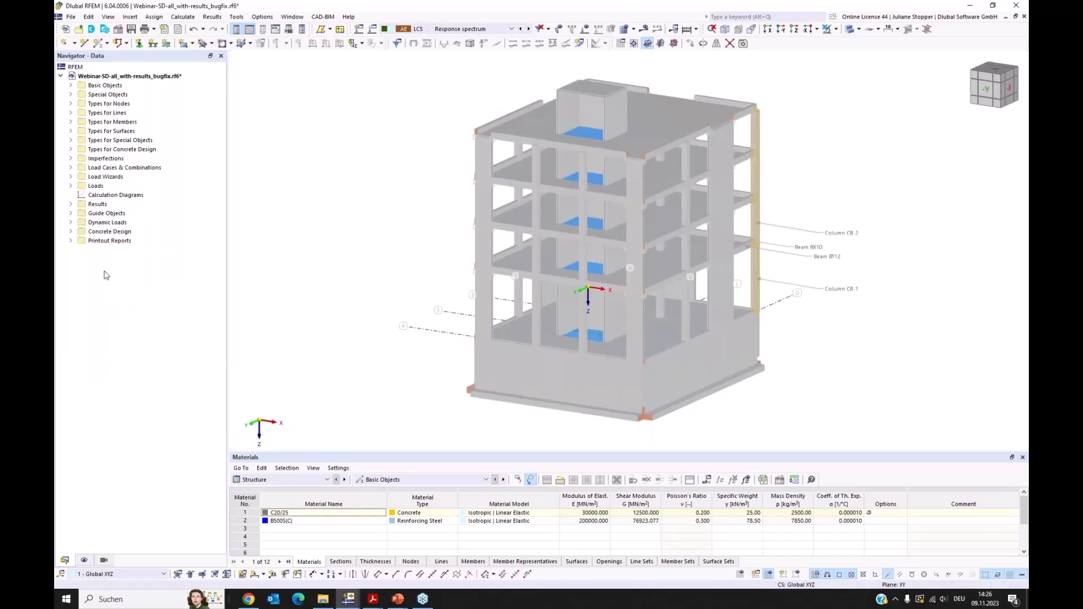
# - Review the configurations to calculate and the other global settings of Concrete Design, and confirm them
pyautogui.rightClick(94, 234)
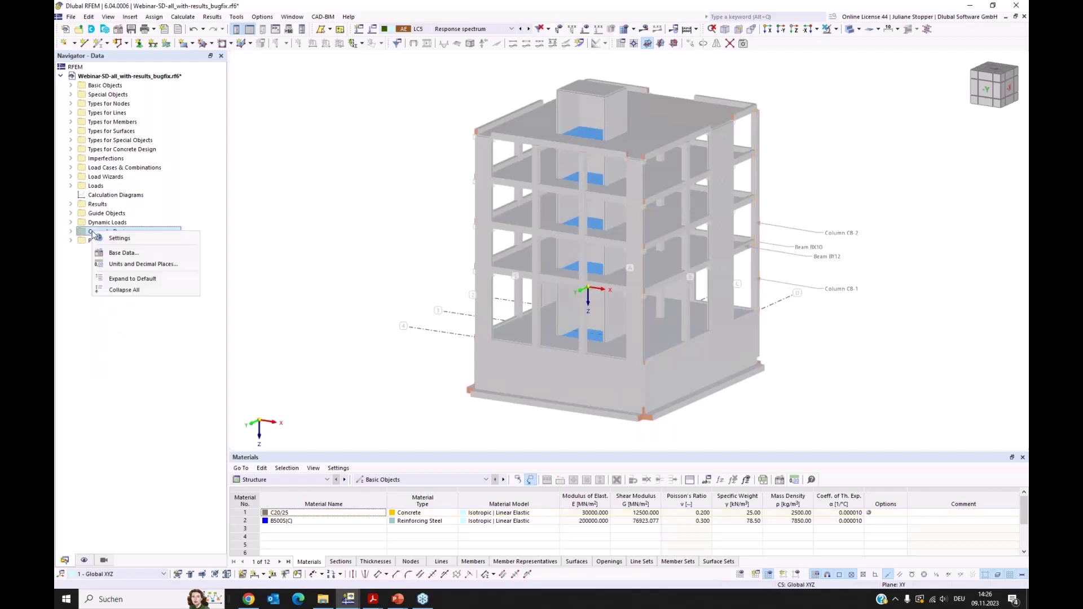
pyautogui.click(123, 242)
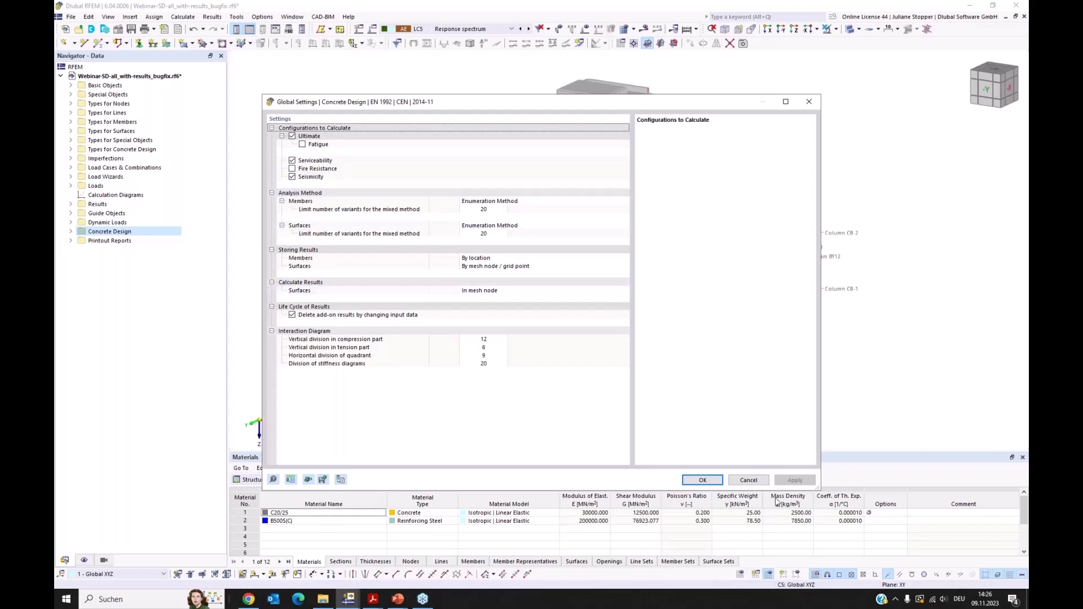
pyautogui.click(703, 480)
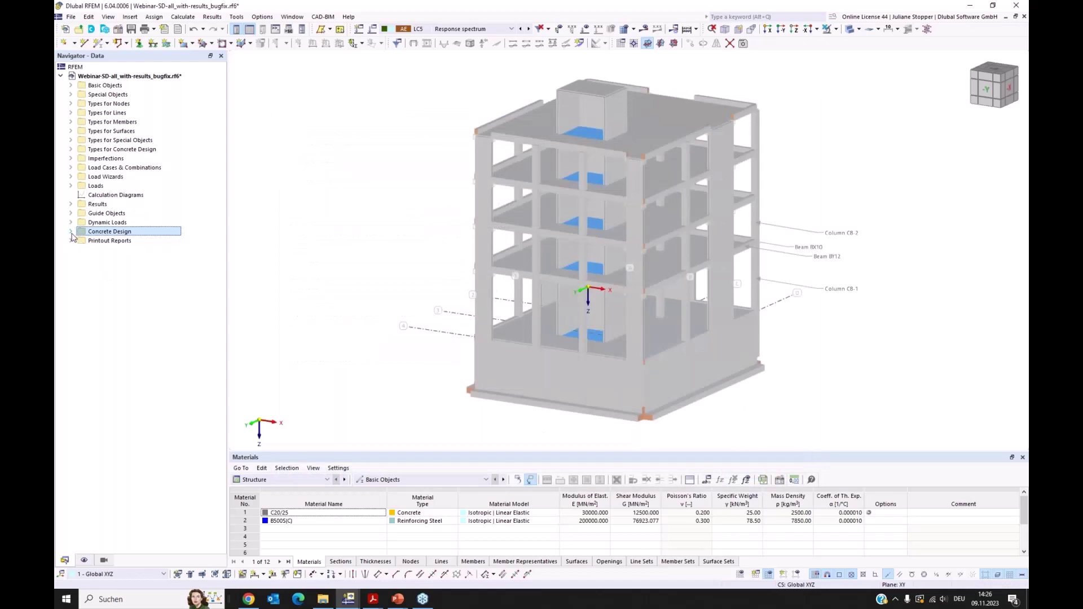
# - Open seismic configuration 1 for the ground floor columns for editing and move its dialog higher on the screen
pyautogui.click(71, 232)
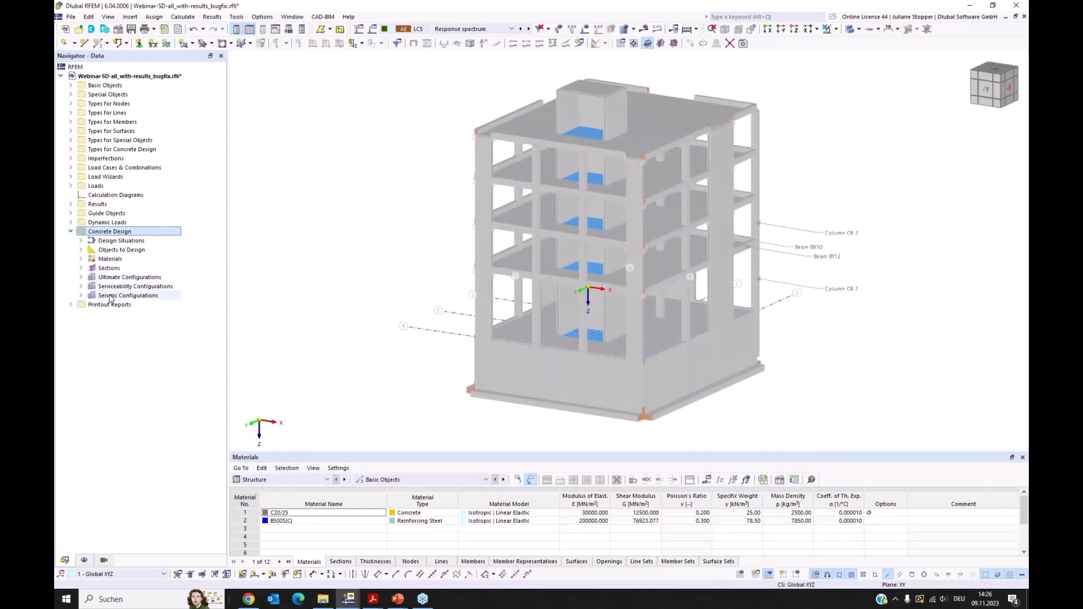
pyautogui.click(80, 295)
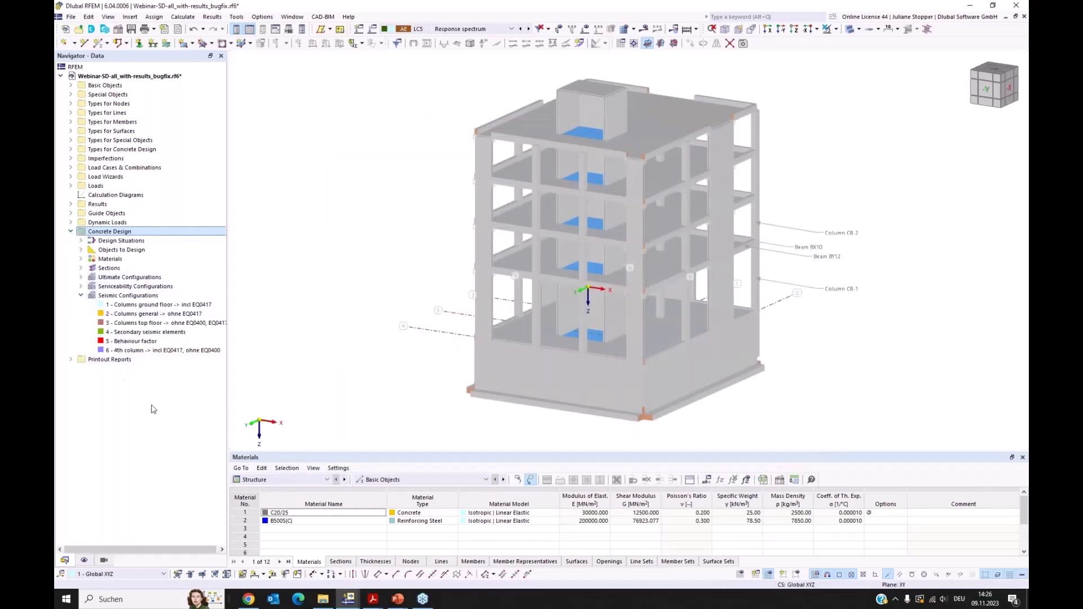
pyautogui.rightClick(126, 306)
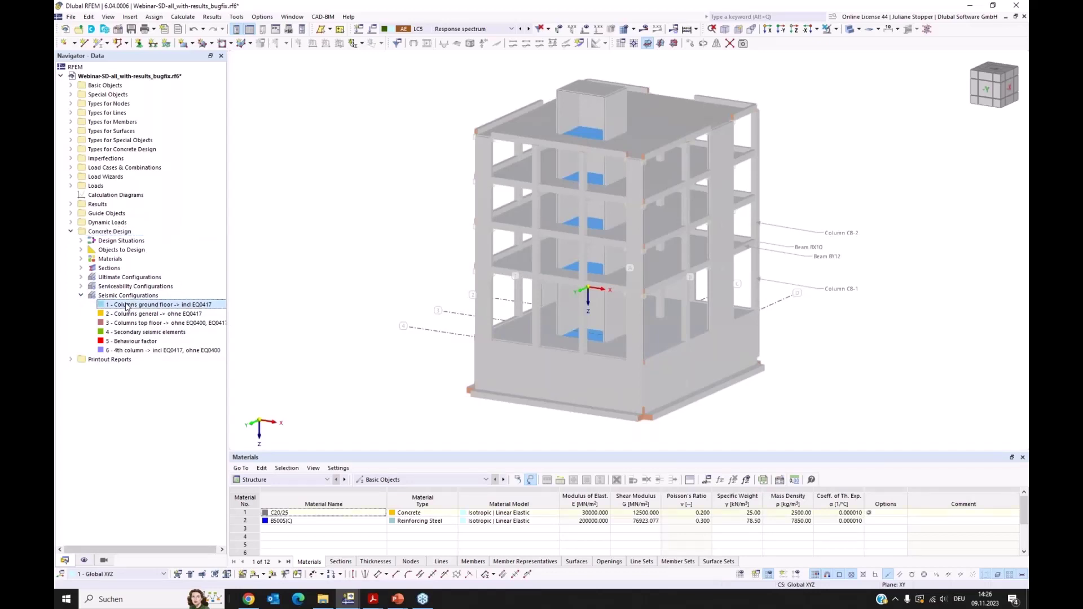
pyautogui.click(169, 307)
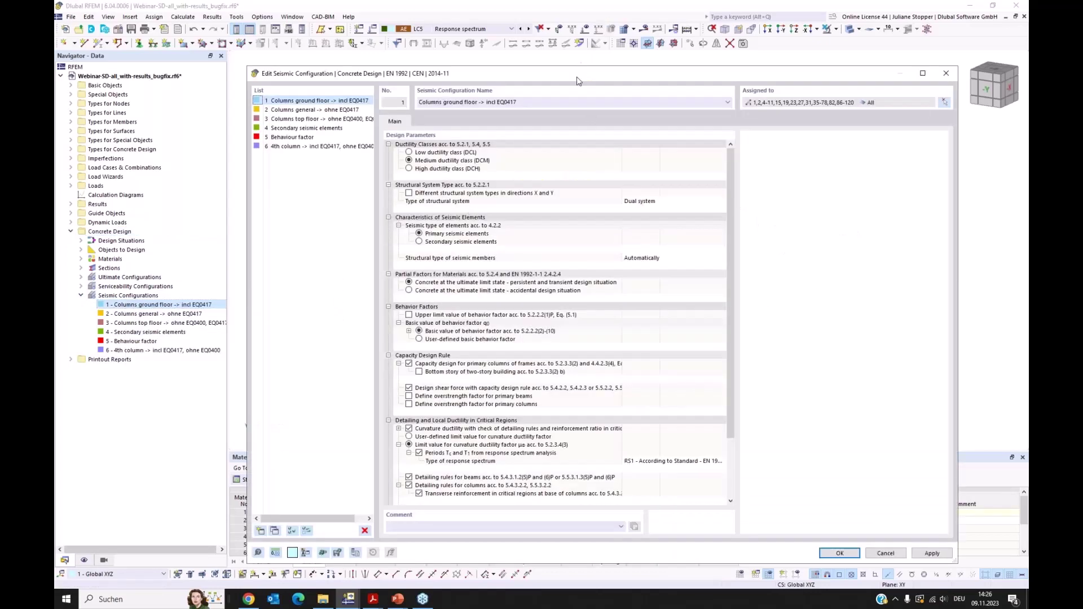
pyautogui.moveTo(576, 75); pyautogui.dragTo(572, 47)
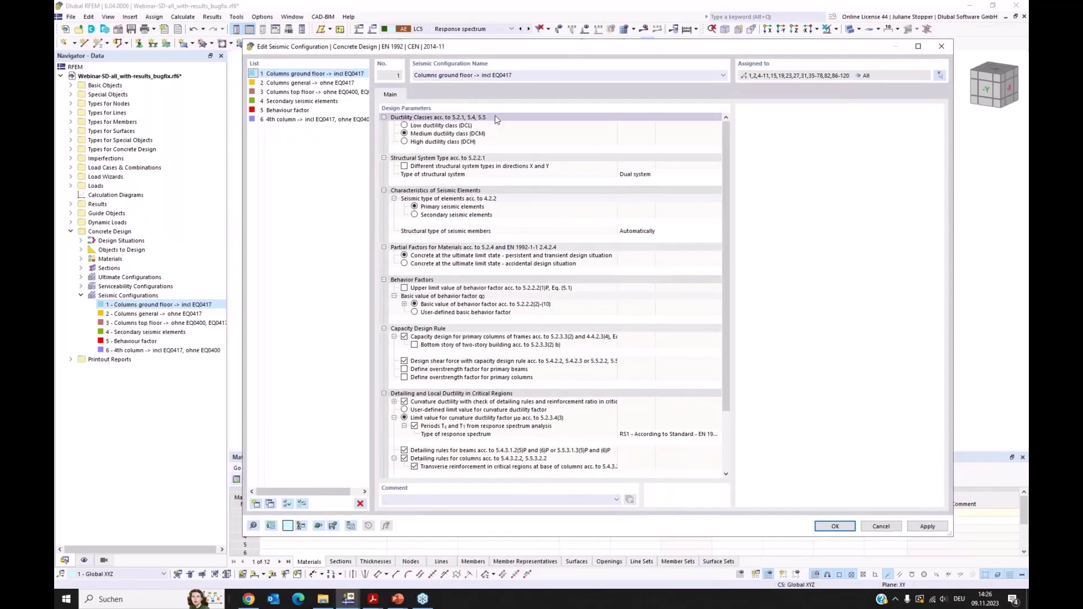
# - Collapse all design parameter groups, expand the ductility classes and choose the low ductility class (DCL)
pyautogui.rightClick(496, 119)
pyautogui.click(515, 132)
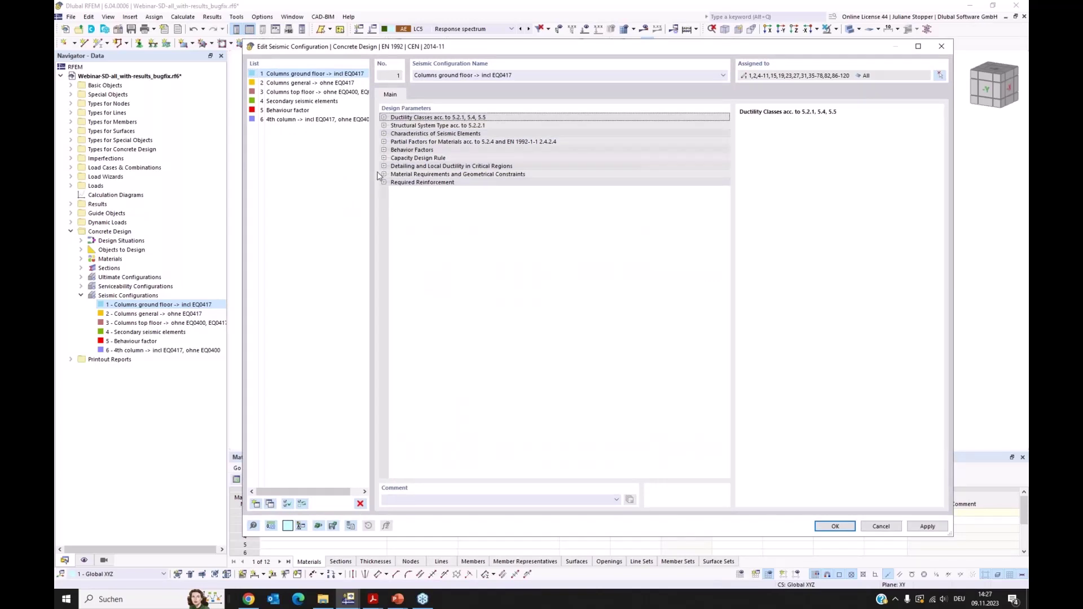
pyautogui.click(384, 118)
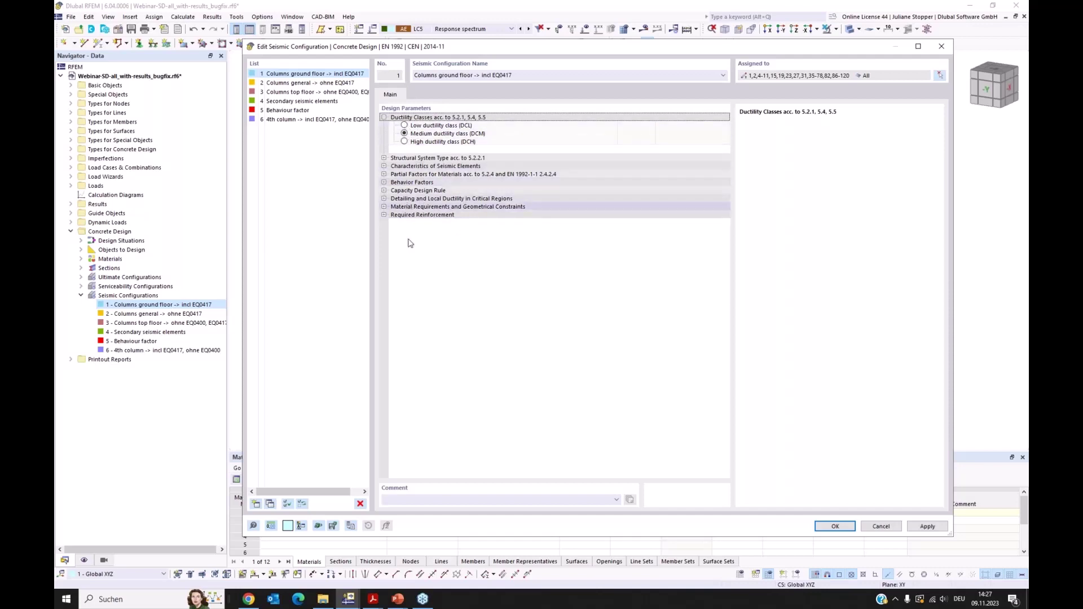
pyautogui.click(405, 125)
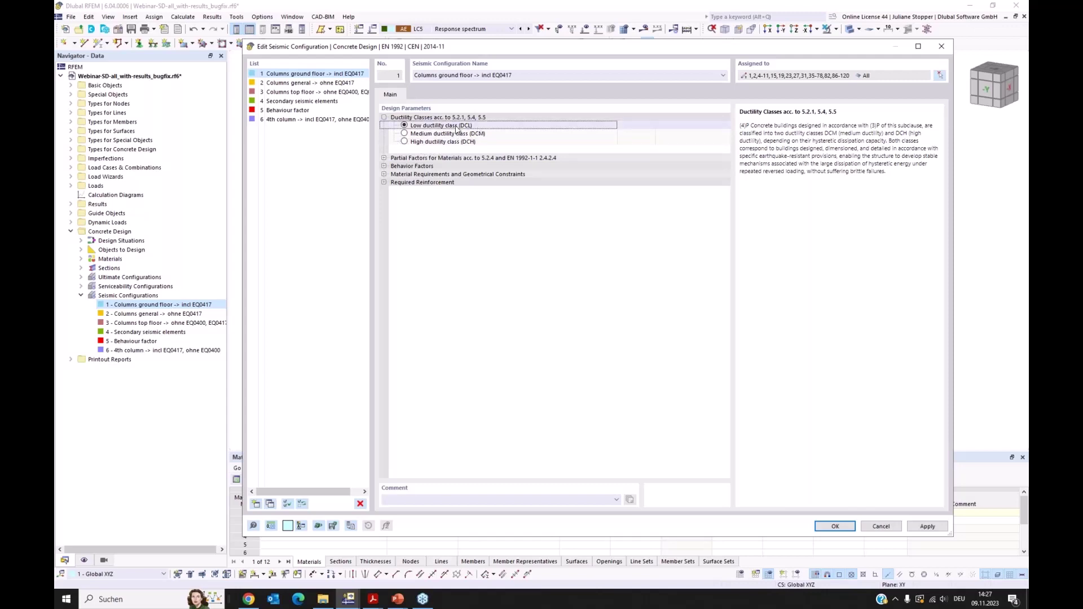
# - Choose the medium ductility class (DCM) and show only the ductility classes, structural system type and seismic element characteristics groups expanded
pyautogui.click(404, 134)
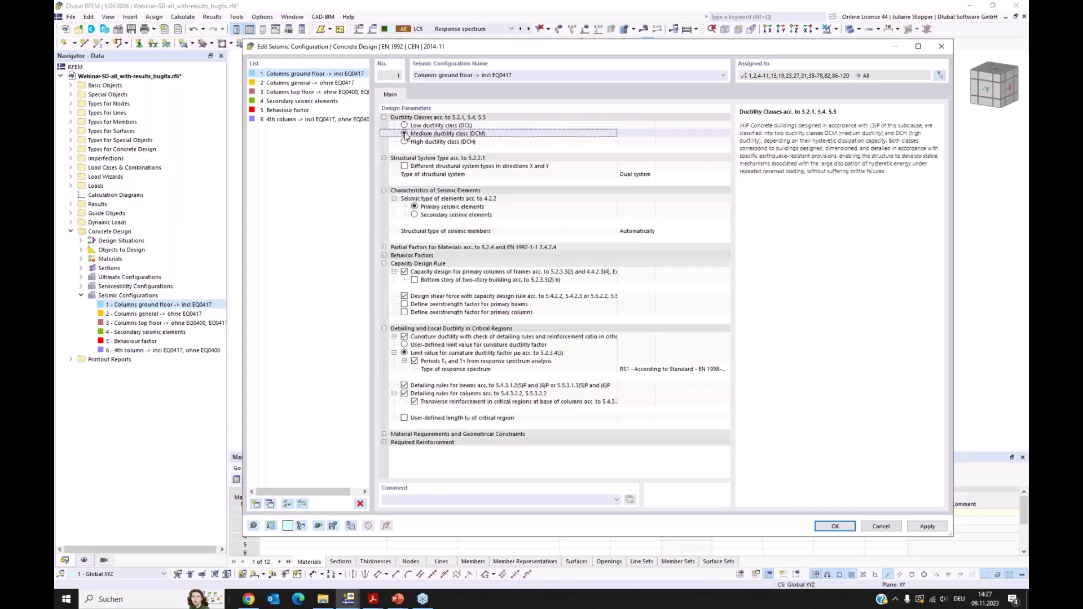
pyautogui.rightClick(412, 161)
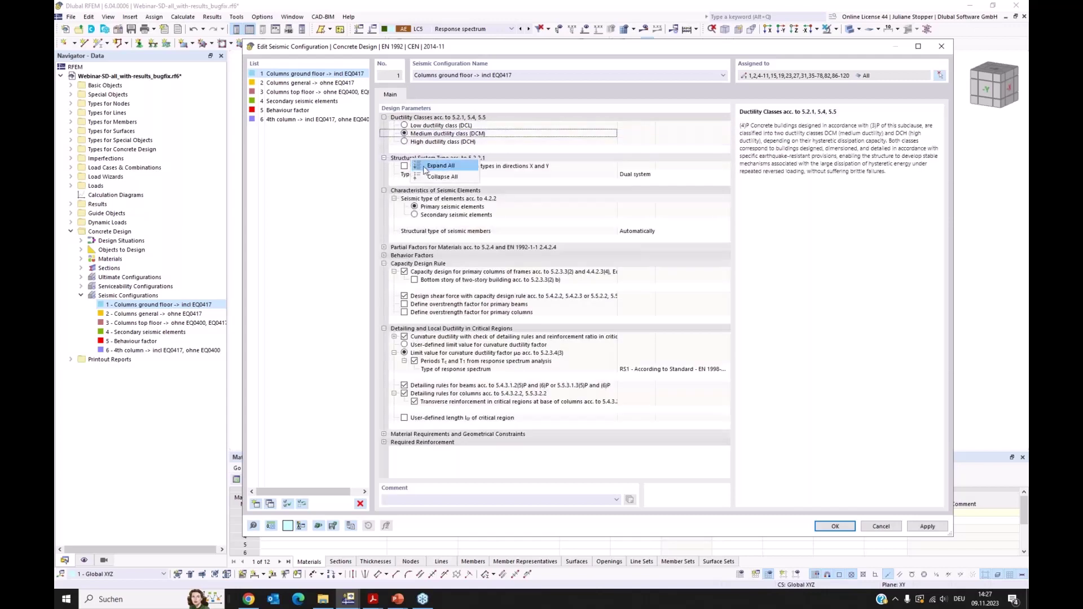
pyautogui.click(429, 174)
pyautogui.click(384, 117)
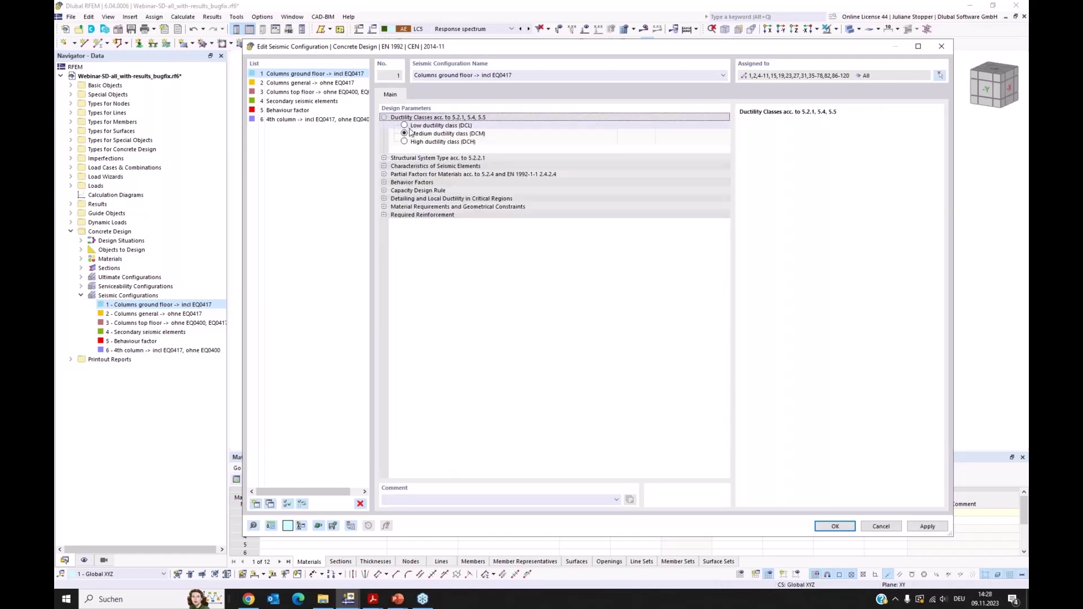
pyautogui.click(385, 158)
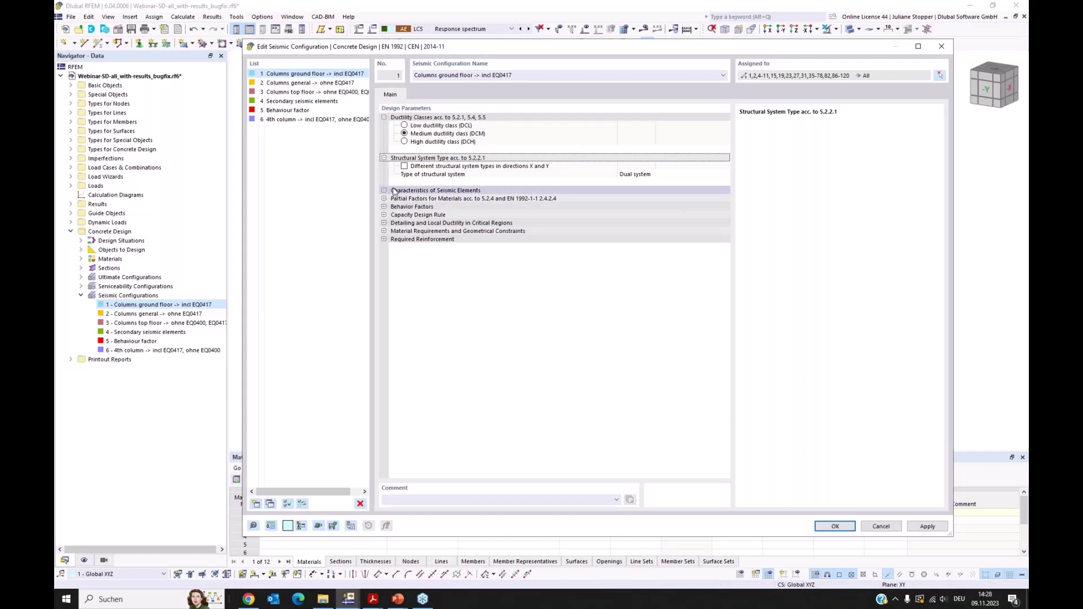
pyautogui.doubleClick(389, 191)
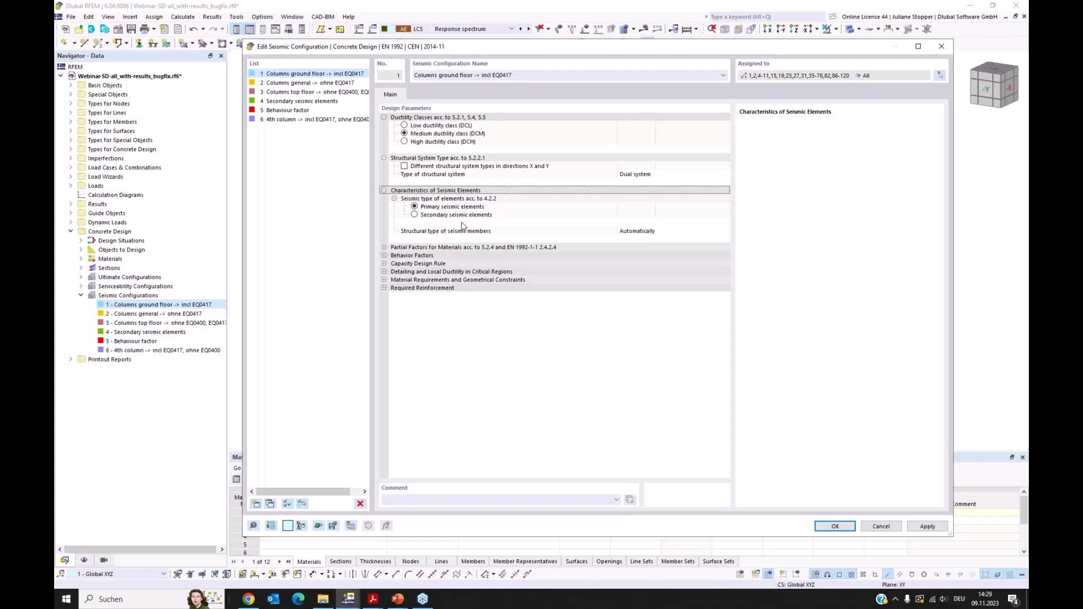
# - Compare the settings for secondary and primary seismic elements, keeping primary, and view configuration 4 before returning to configuration 1
pyautogui.click(416, 215)
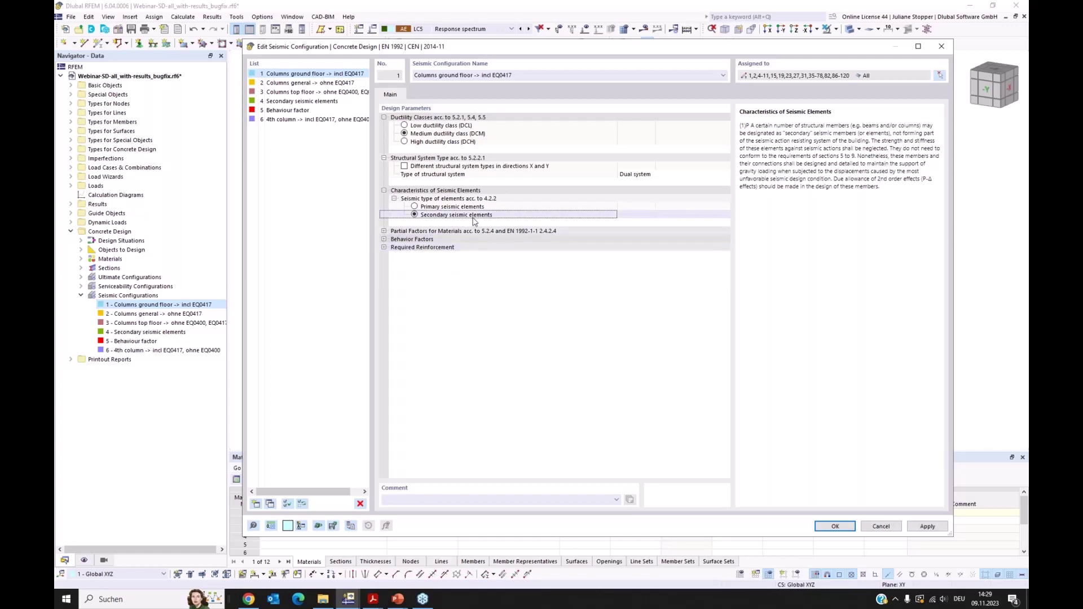
pyautogui.click(415, 207)
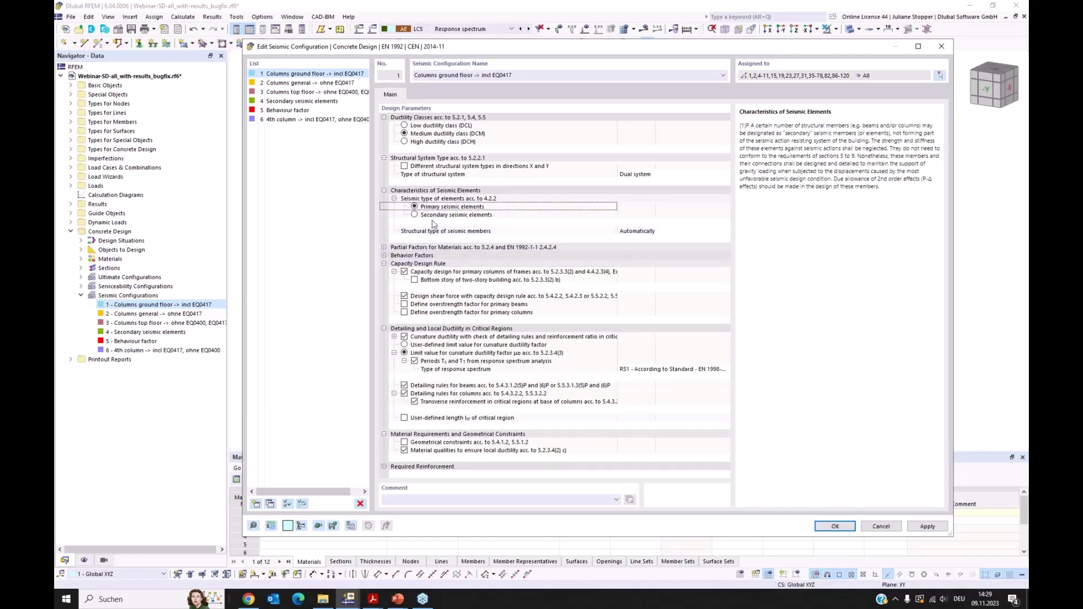
pyautogui.click(272, 103)
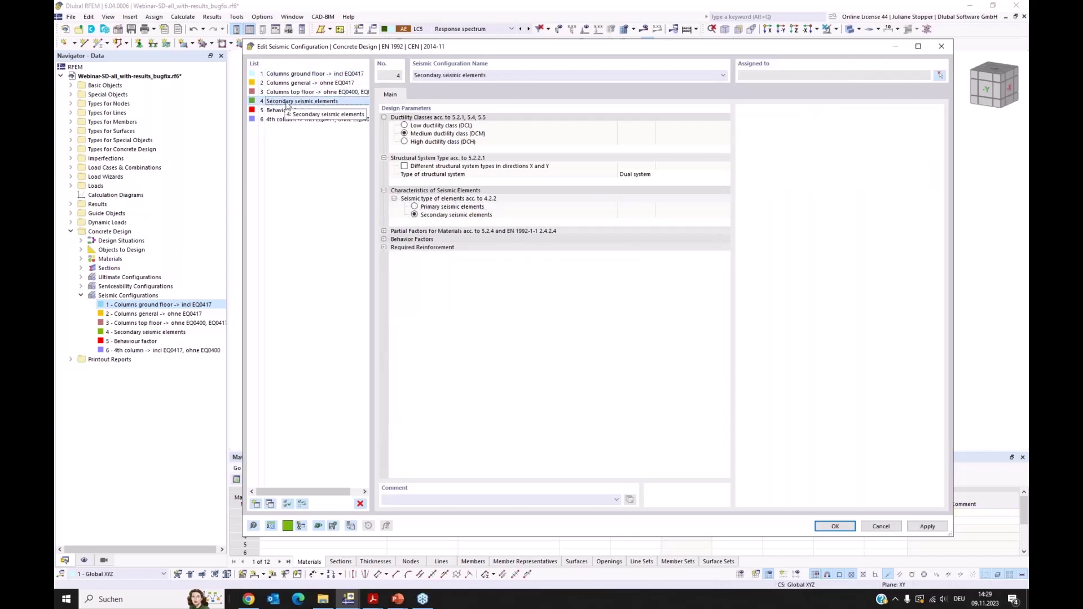
pyautogui.click(314, 75)
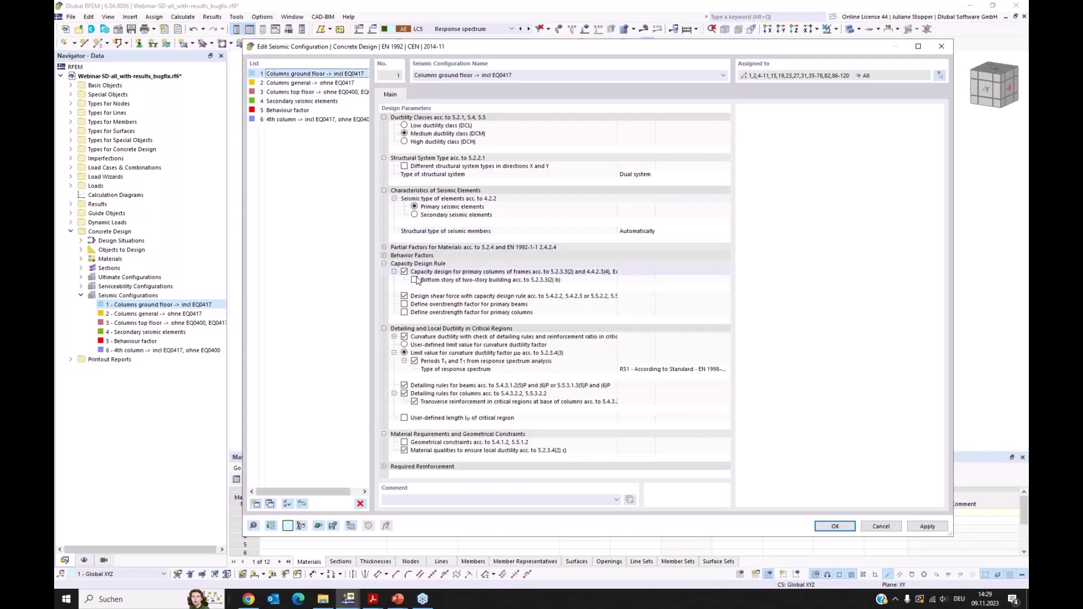
# - Examine the partial factors for materials, with the capacity design rule collapsed, and collapse all design parameter groups
pyautogui.doubleClick(386, 263)
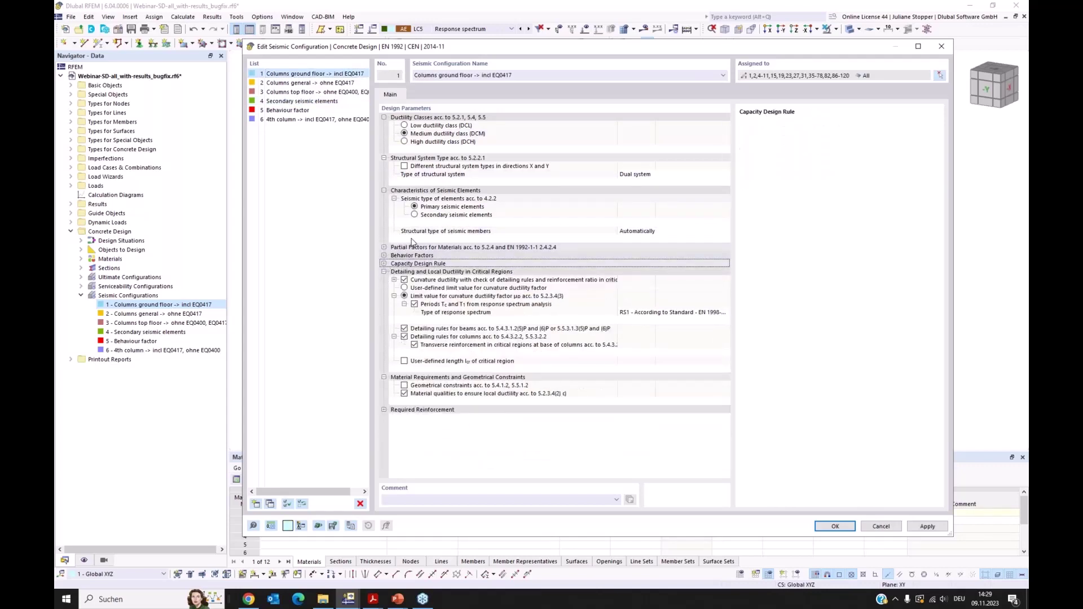
pyautogui.doubleClick(383, 248)
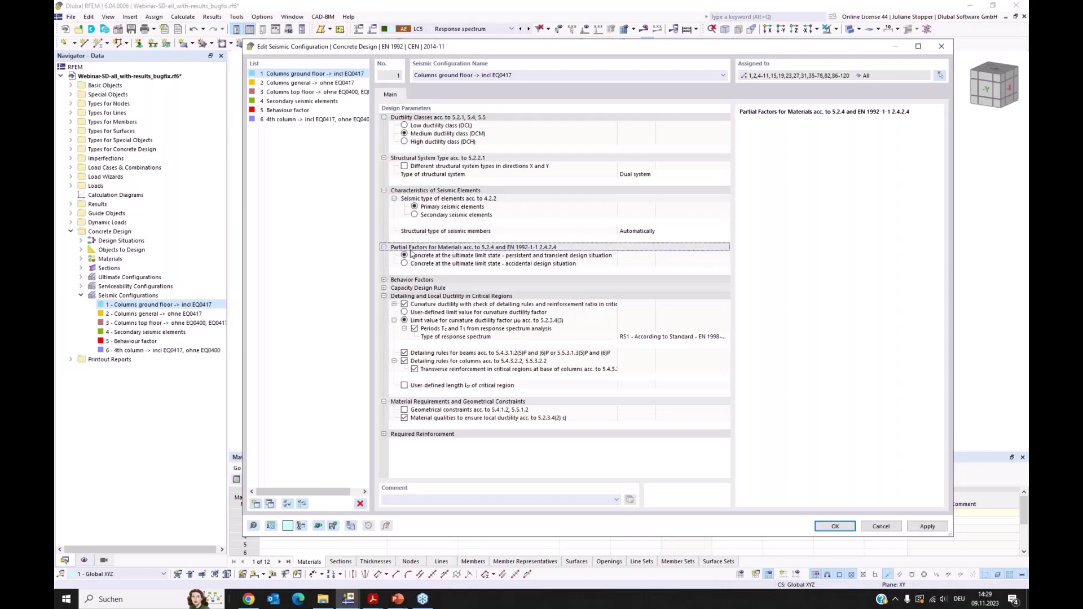
pyautogui.rightClick(433, 119)
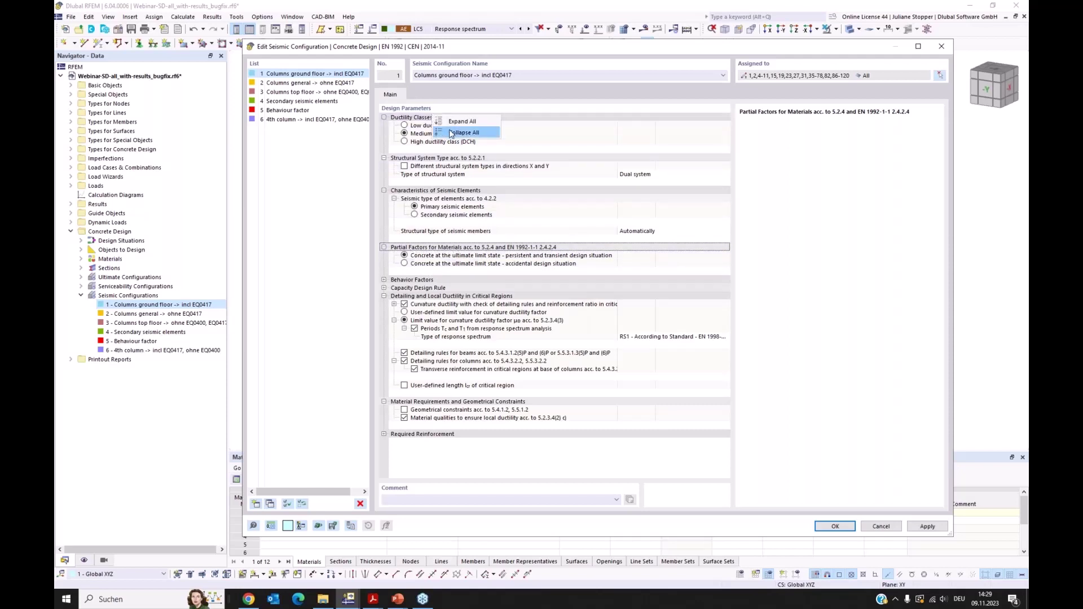
pyautogui.click(454, 133)
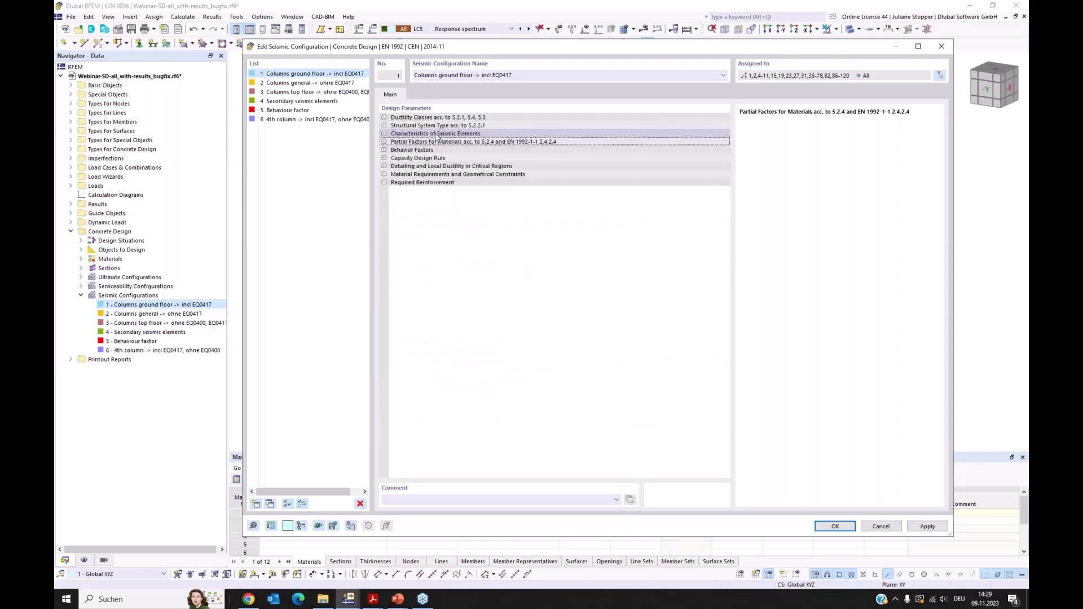
pyautogui.click(383, 142)
pyautogui.click(384, 142)
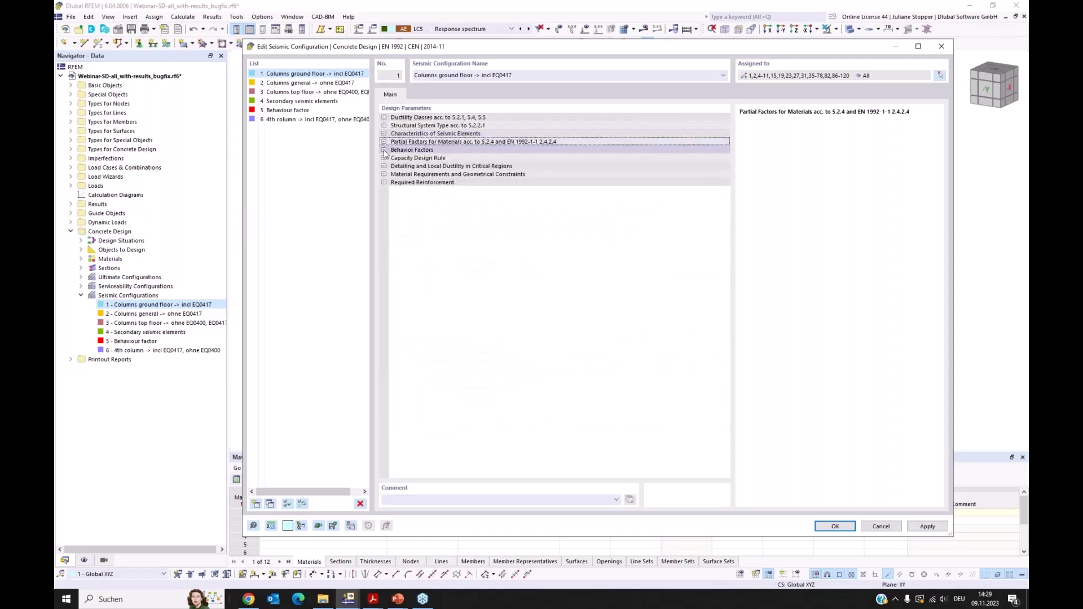
# - Expand the behavior factors and activate the upper limit value check, keeping behavior factor q from the response spectrum analysis
pyautogui.click(383, 150)
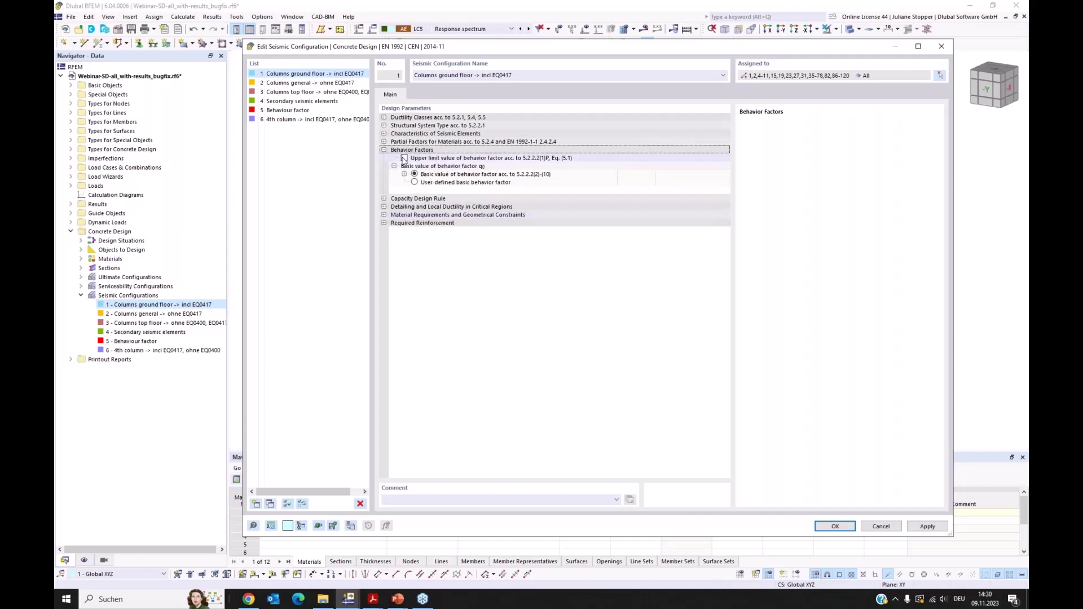
pyautogui.click(404, 159)
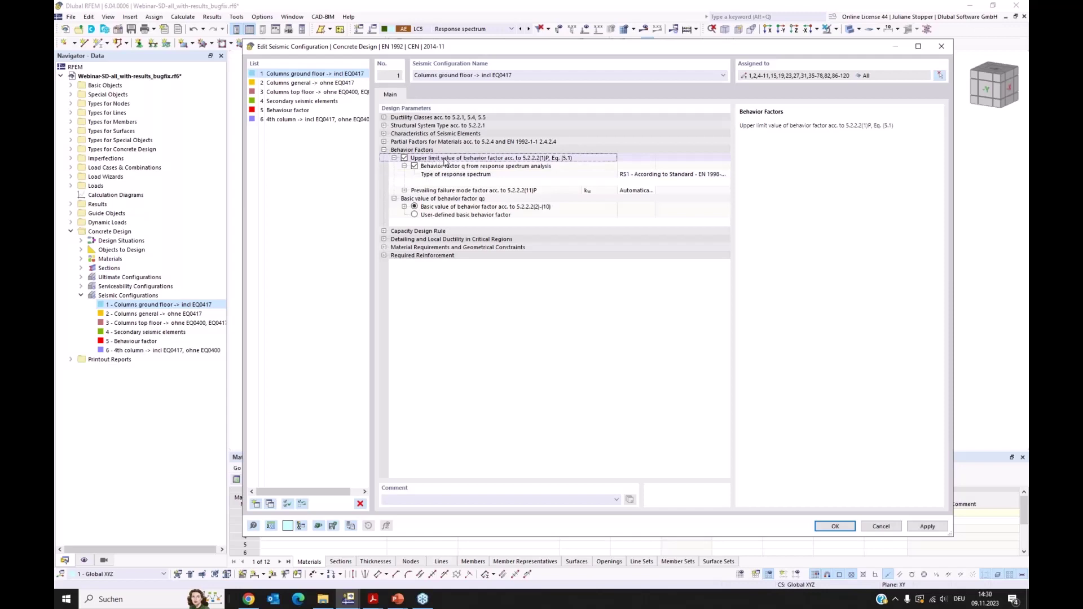
pyautogui.click(415, 166)
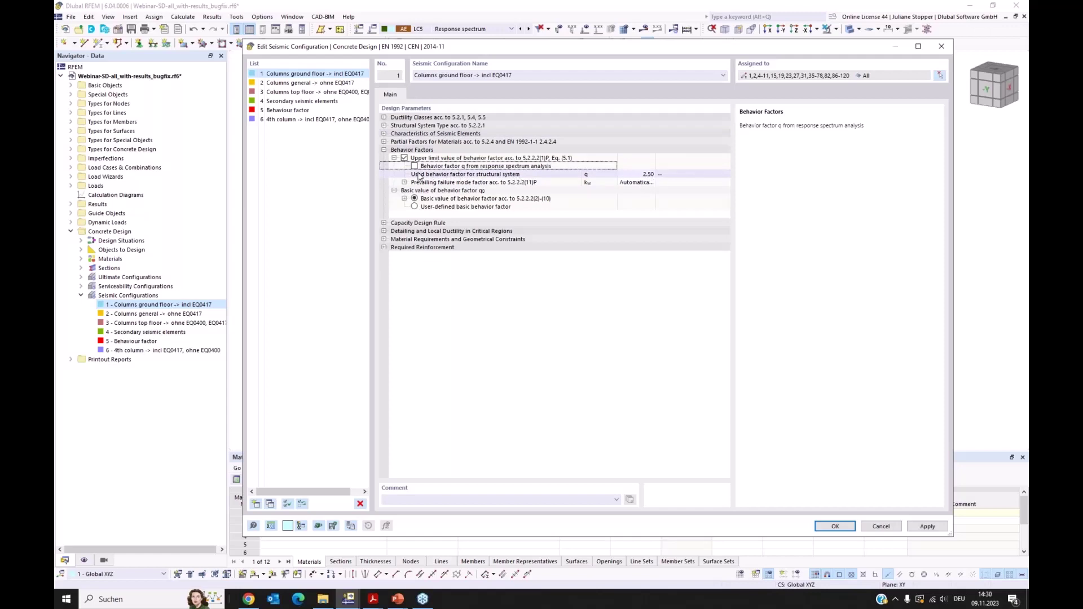
pyautogui.click(415, 167)
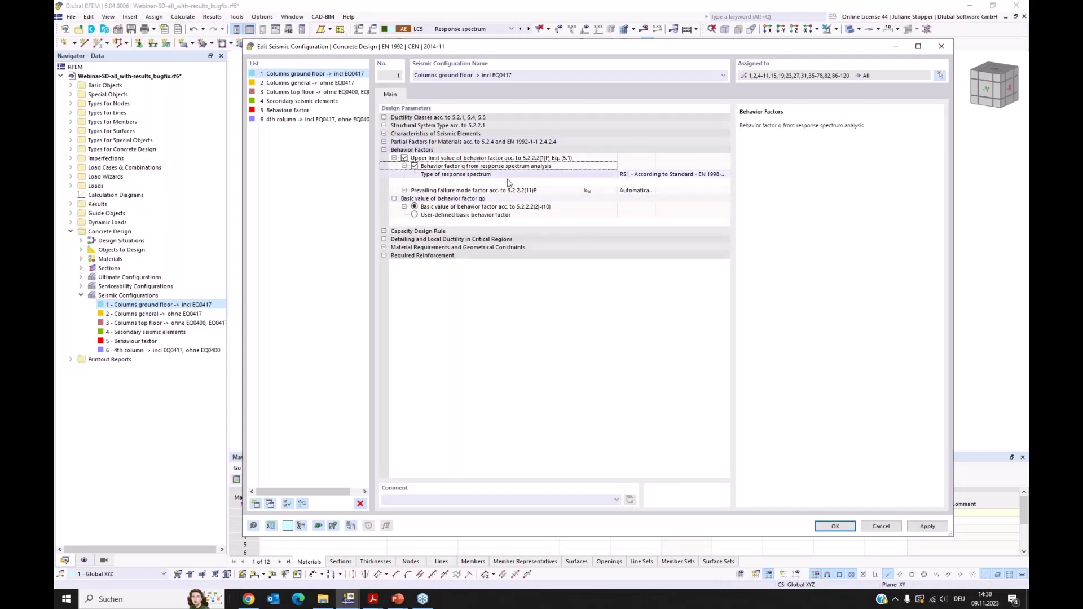
# - Examine the ground floor columns' behavior factor settings, including the value options for the basic behavior factor acc. to 5.2.2.2(2)-(10)
pyautogui.moveTo(618, 164); pyautogui.dragTo(592, 164)
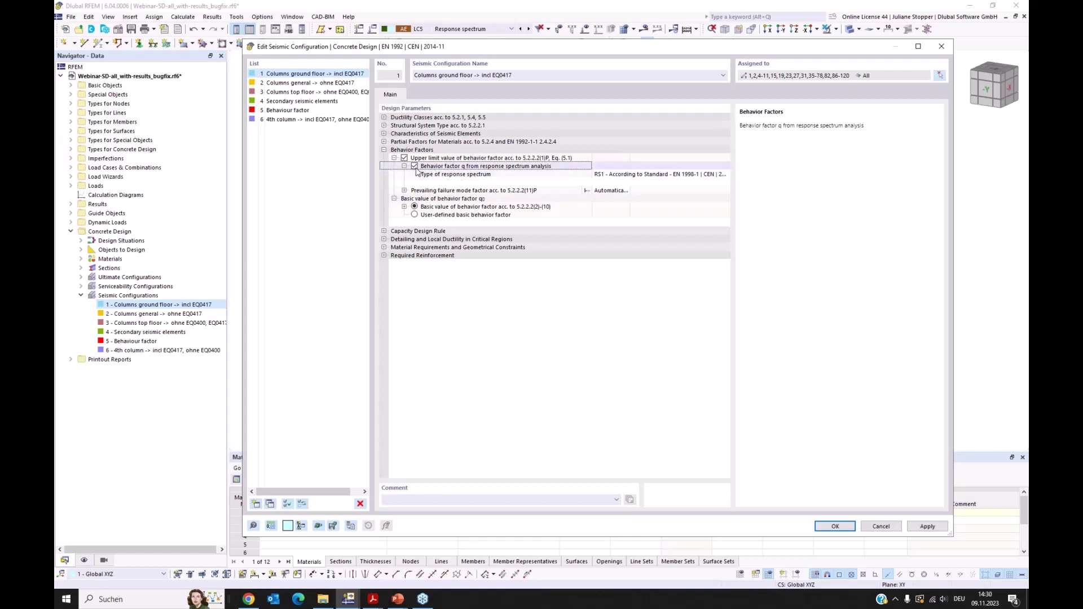
pyautogui.click(404, 206)
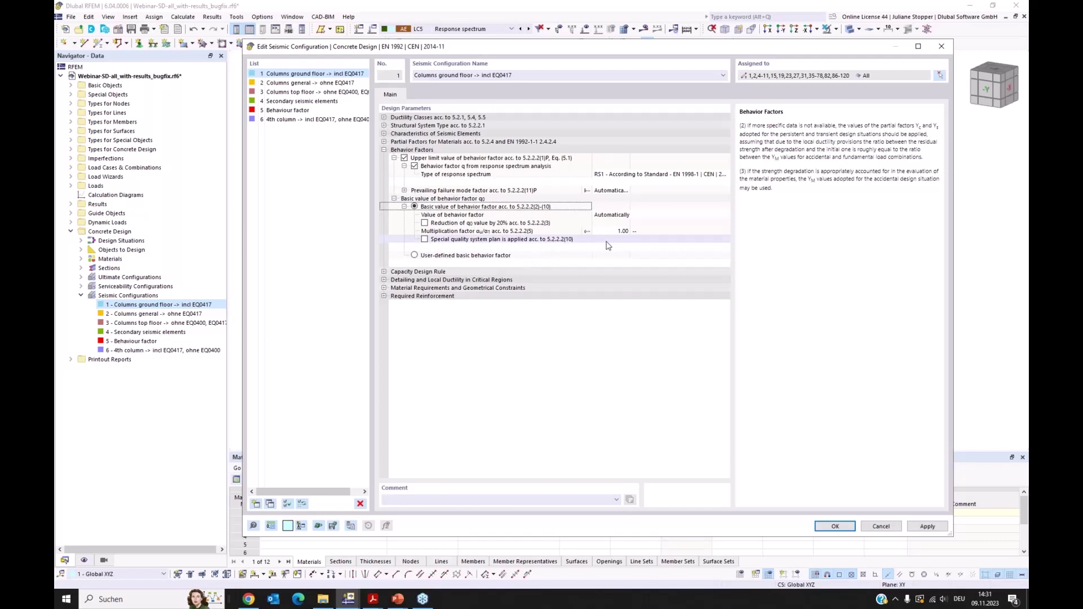
pyautogui.click(639, 217)
pyautogui.click(677, 217)
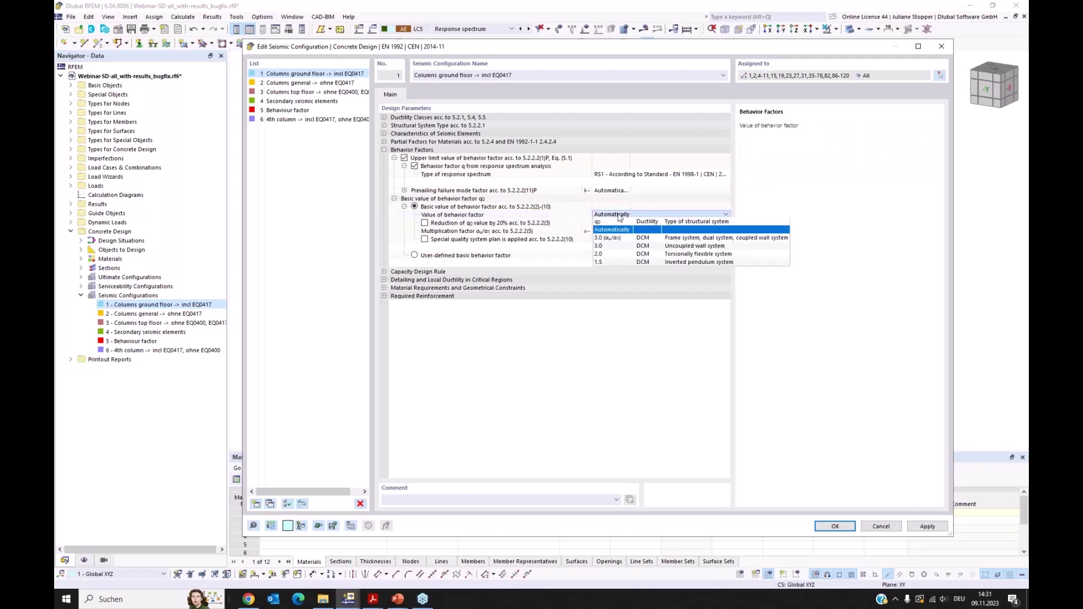
pyautogui.click(648, 208)
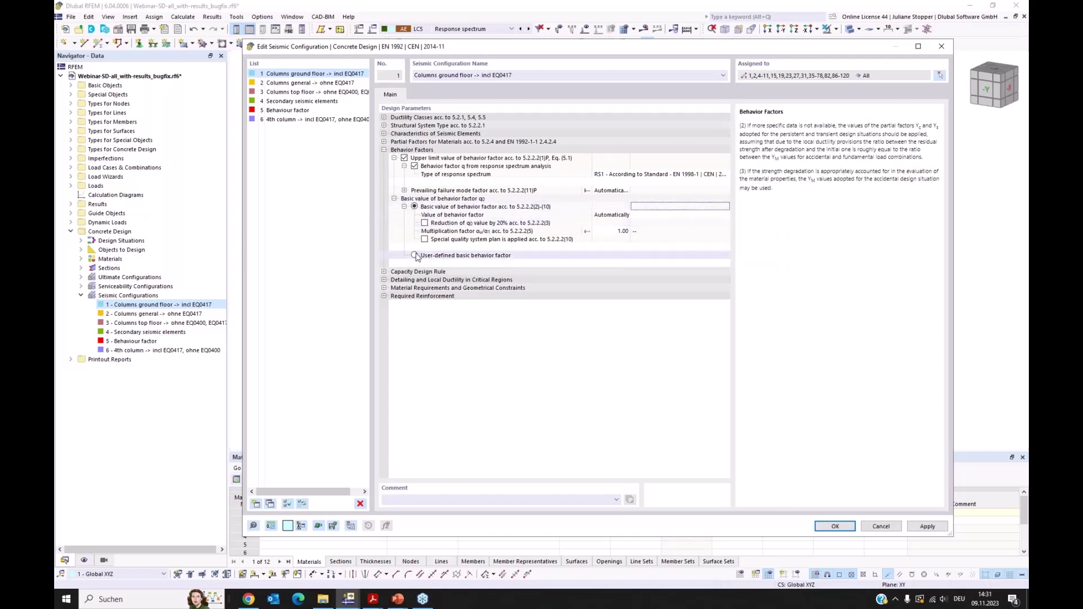
pyautogui.click(632, 215)
pyautogui.click(640, 217)
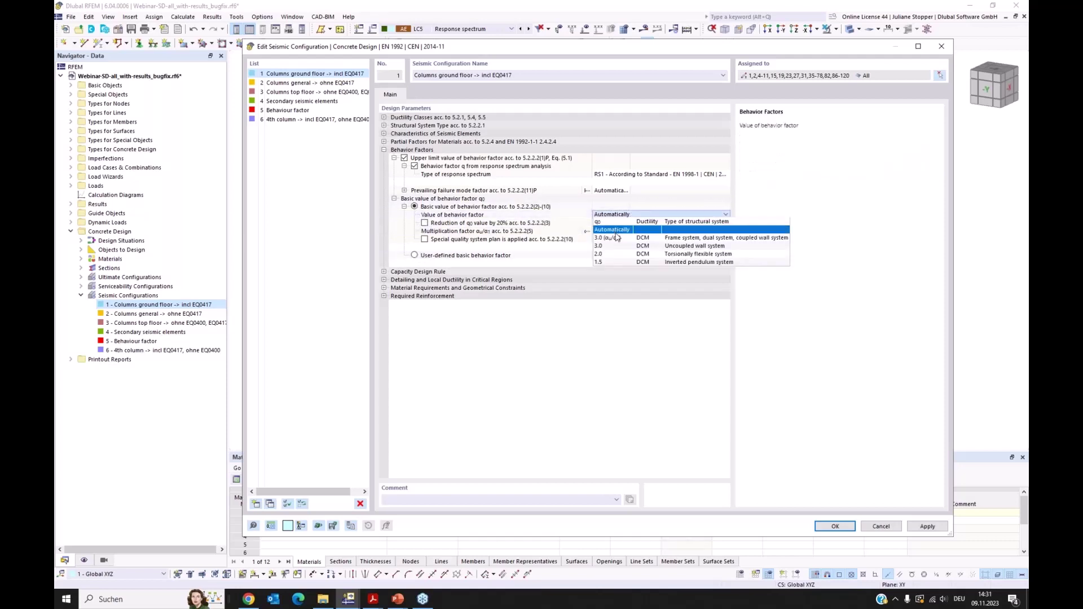
pyautogui.click(567, 253)
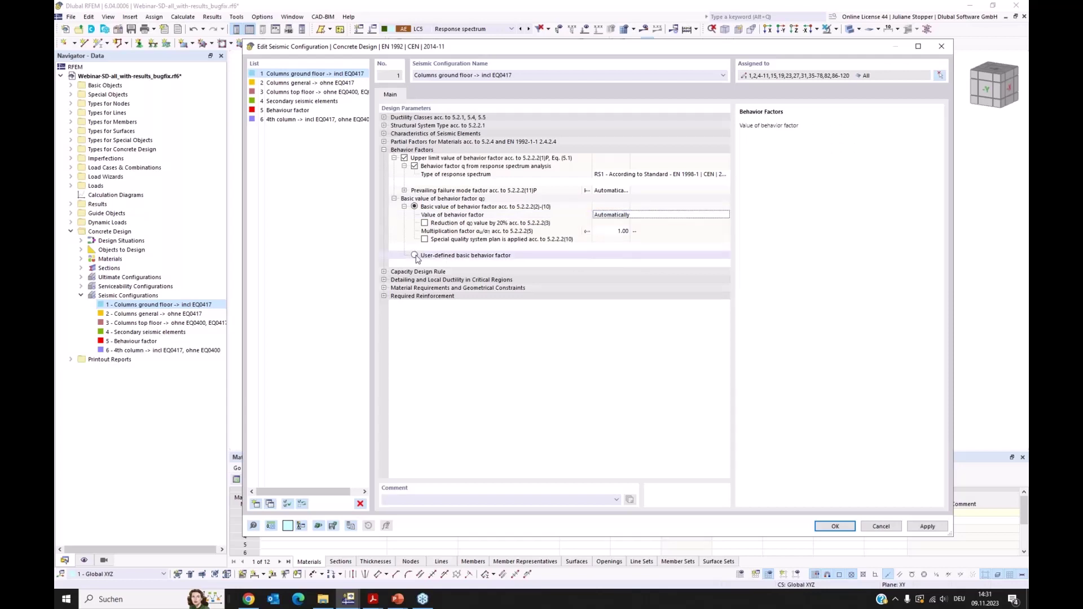
# - Try the user-defined option for the basic behavior factor, and leave the seismic configuration without saving
pyautogui.click(415, 255)
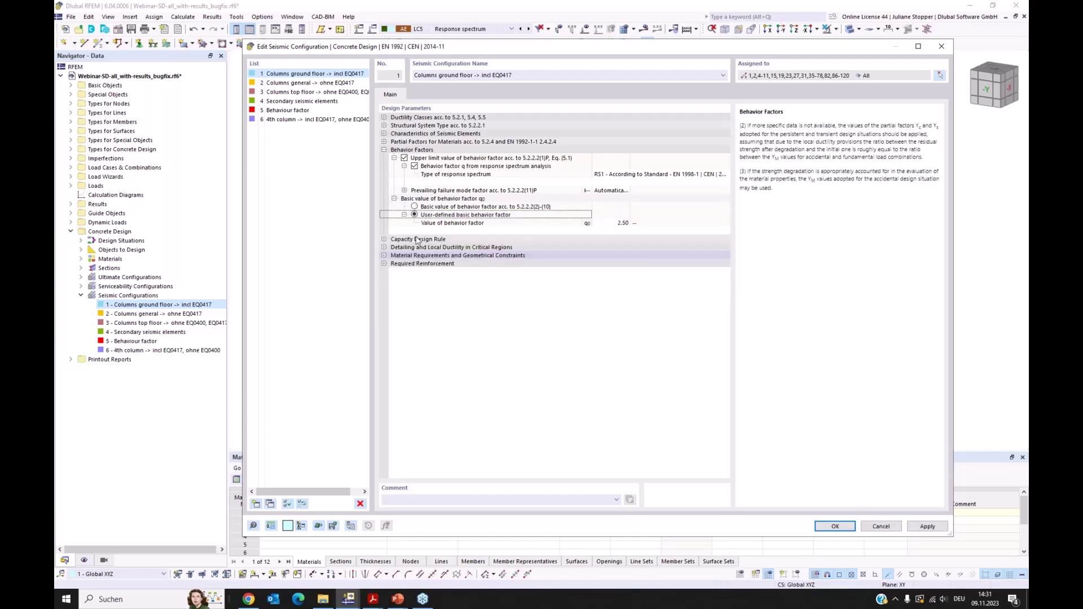
pyautogui.click(415, 207)
pyautogui.moveTo(387, 154)
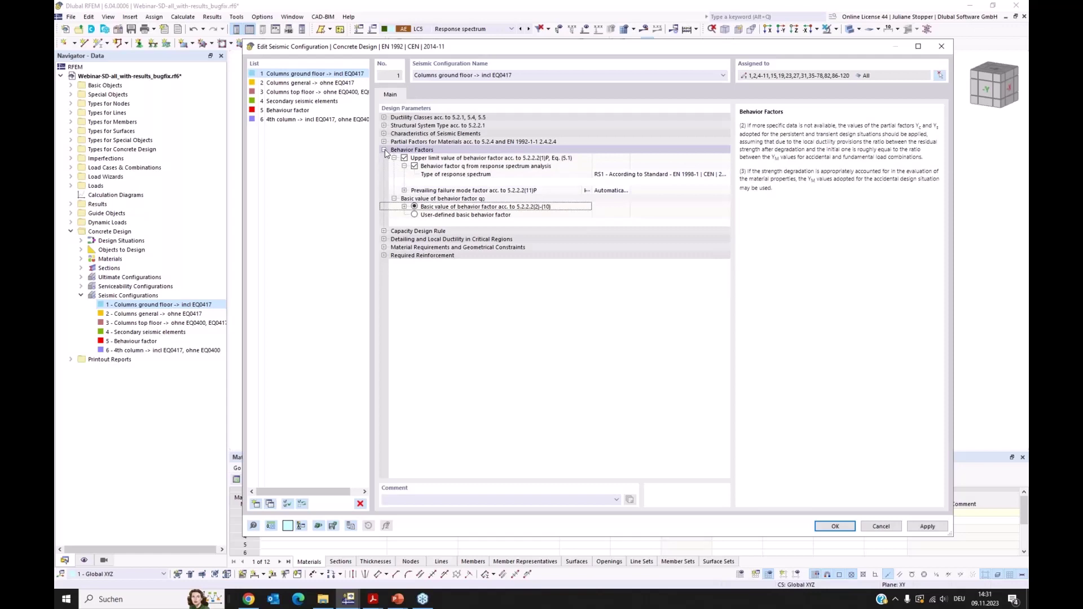
pyautogui.click(891, 529)
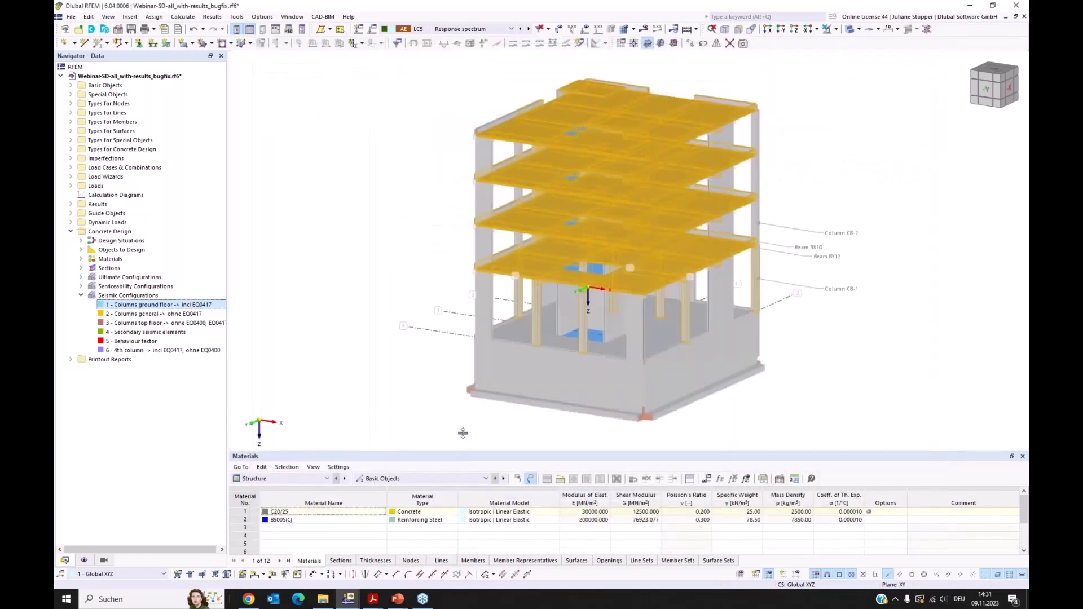
# - Display the Concrete Design data in the table and enlarge the table area to fit more rows
pyautogui.moveTo(462, 432); pyautogui.dragTo(462, 399)
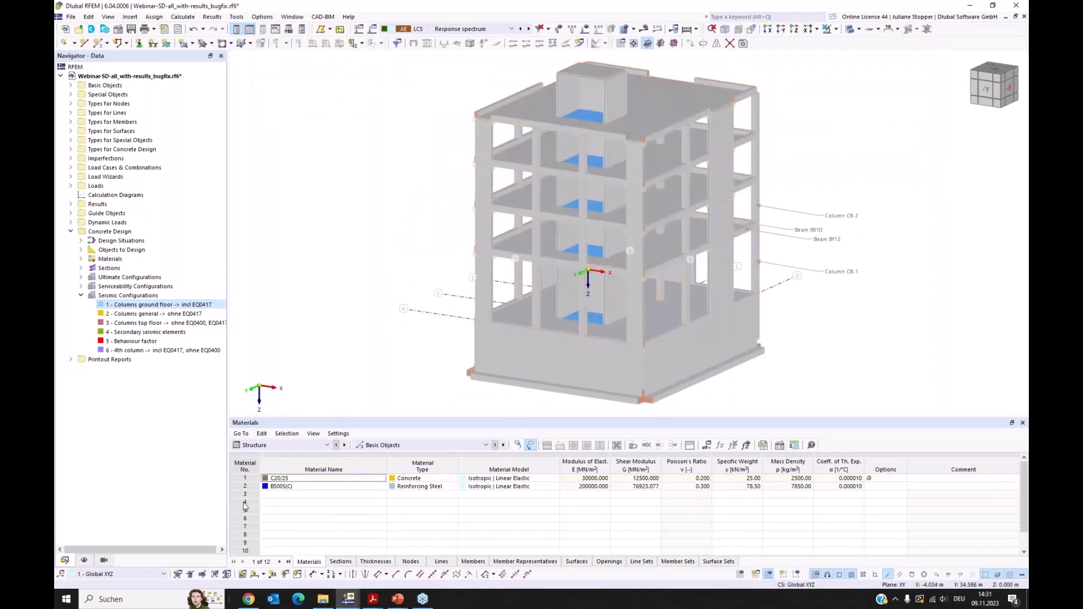
pyautogui.click(294, 445)
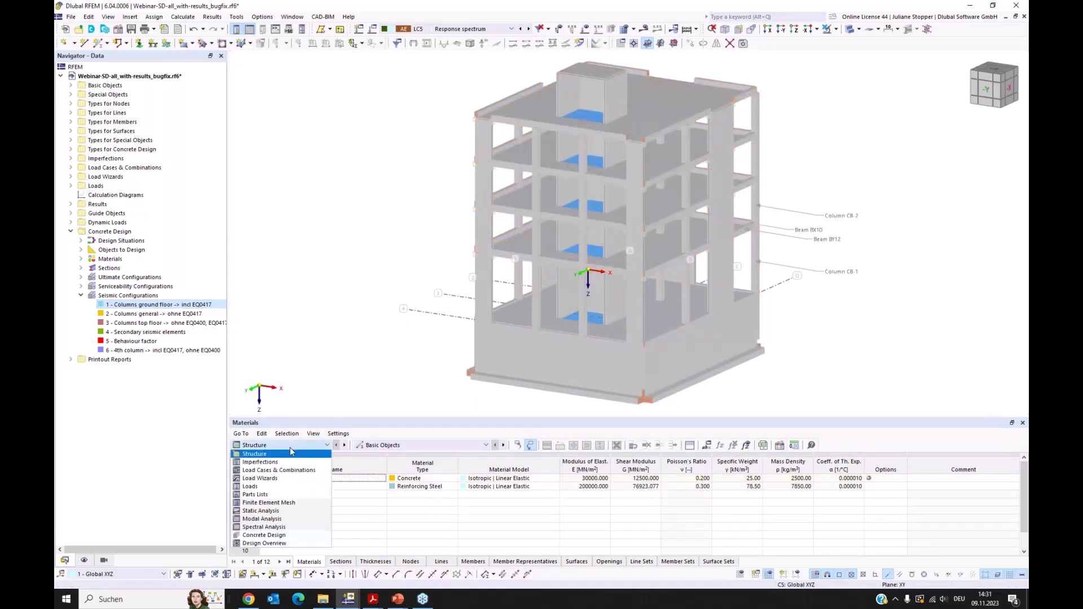
pyautogui.click(274, 535)
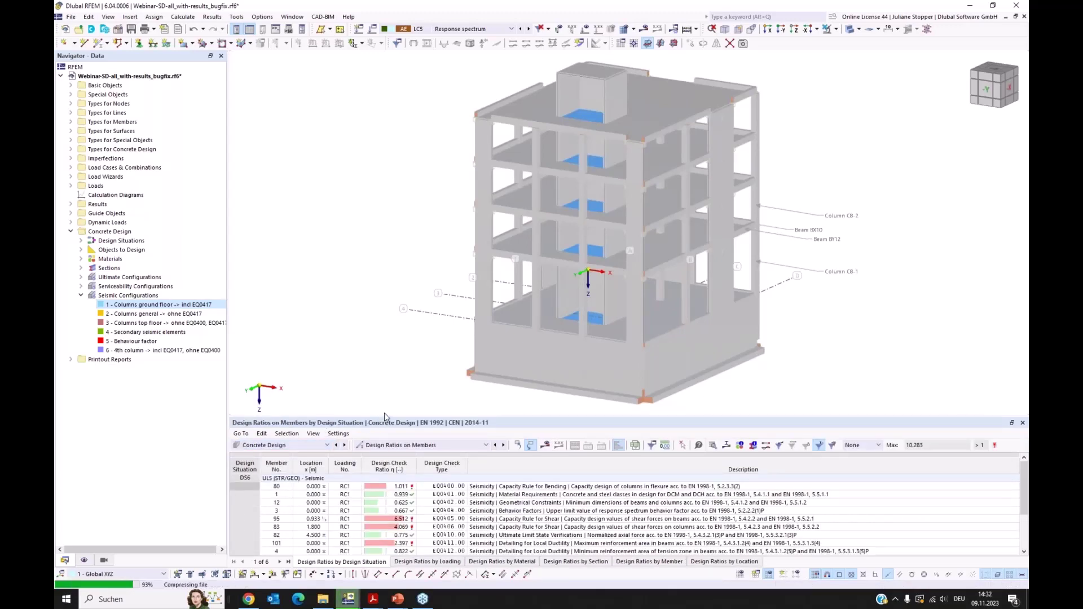
pyautogui.moveTo(384, 415); pyautogui.dragTo(384, 373)
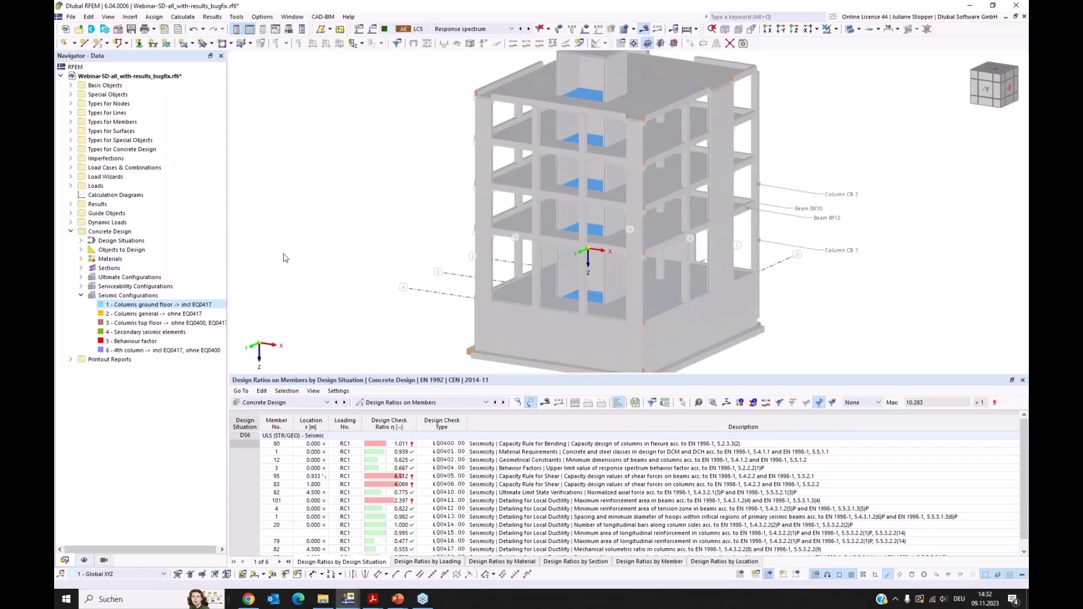
# - Display the Concrete Design results for design situation DS6 ULS (STR/GEO) - Seismic and list the design ratios on members
pyautogui.click(478, 30)
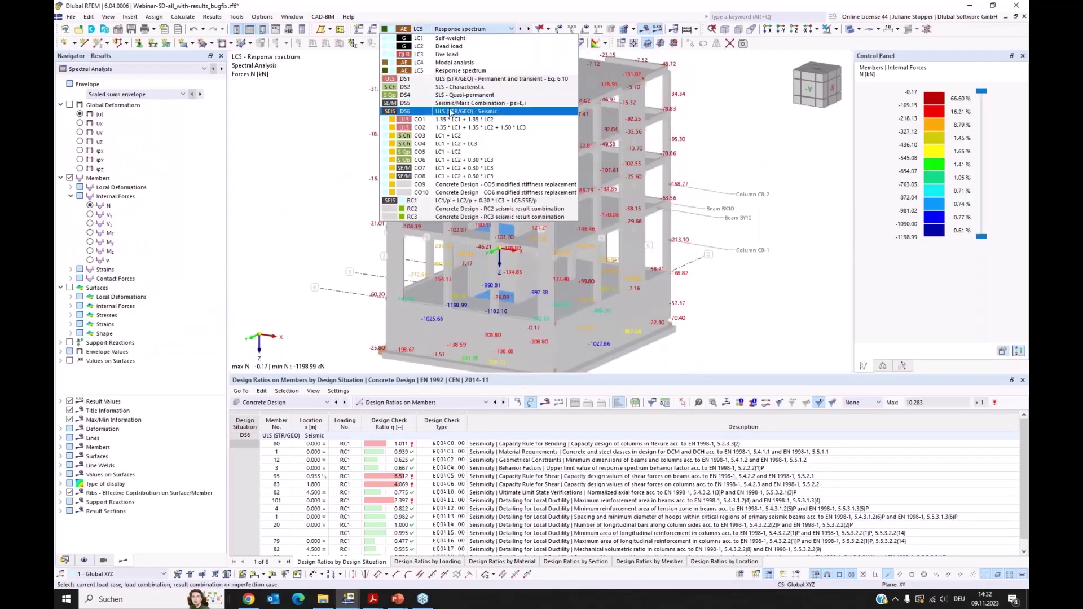
pyautogui.click(348, 202)
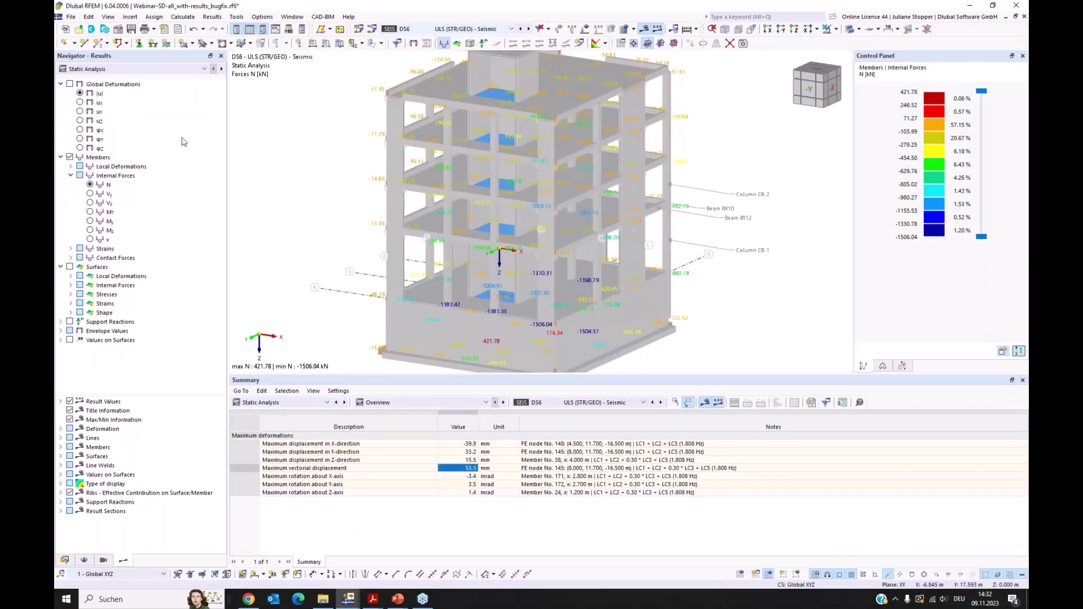
pyautogui.click(153, 69)
pyautogui.click(161, 84)
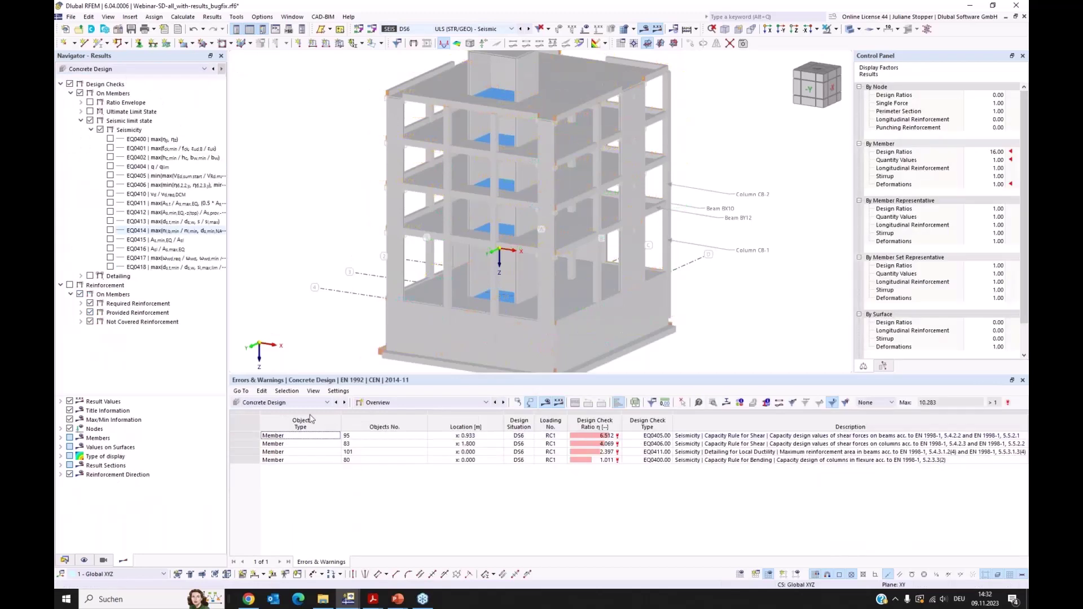
pyautogui.click(412, 402)
pyautogui.click(427, 447)
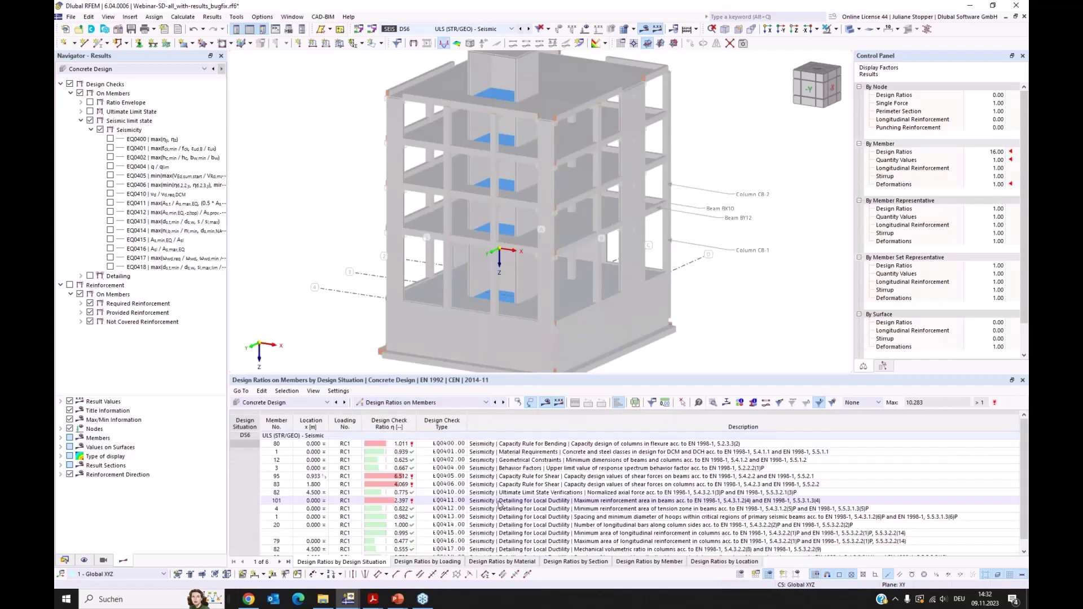
# - Examine the design check details of EQ0404 for the behavior factor's upper limit on member 3, including the factor used from the response spectrum
pyautogui.click(446, 469)
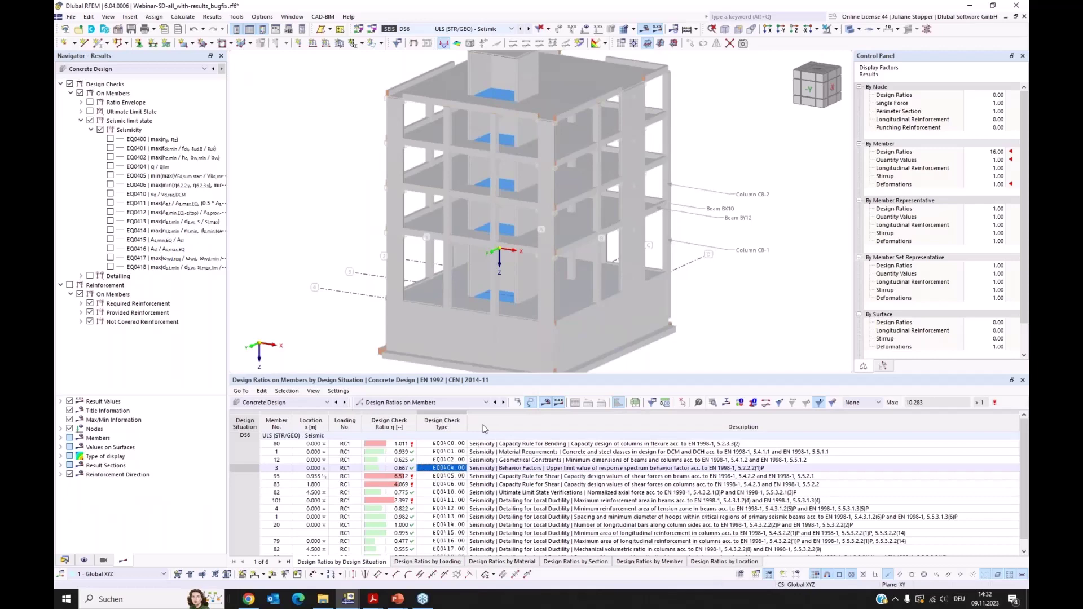
pyautogui.doubleClick(486, 469)
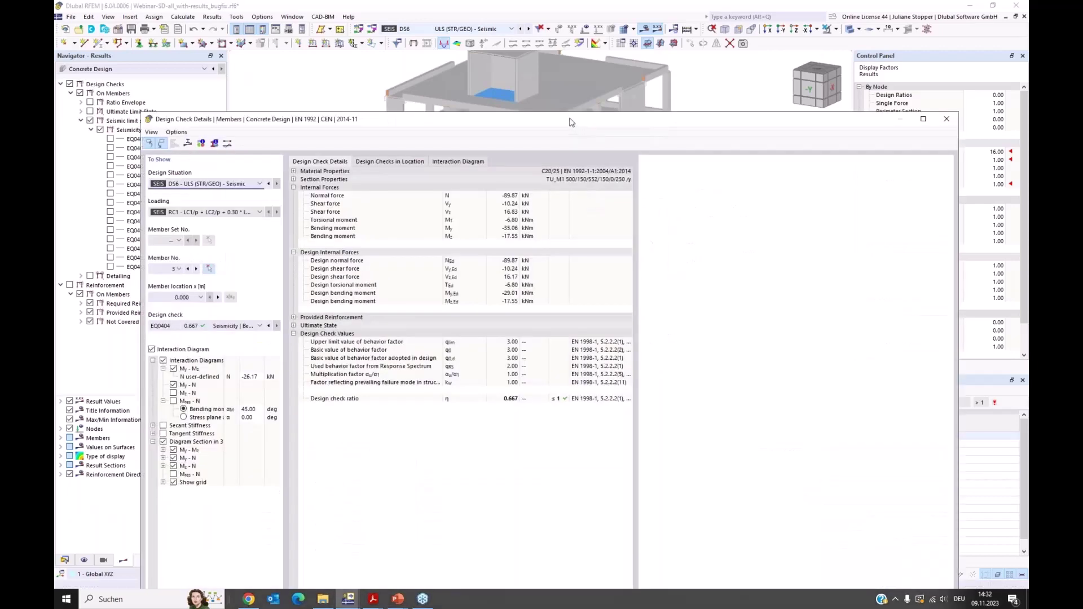
pyautogui.moveTo(569, 121); pyautogui.dragTo(527, 105)
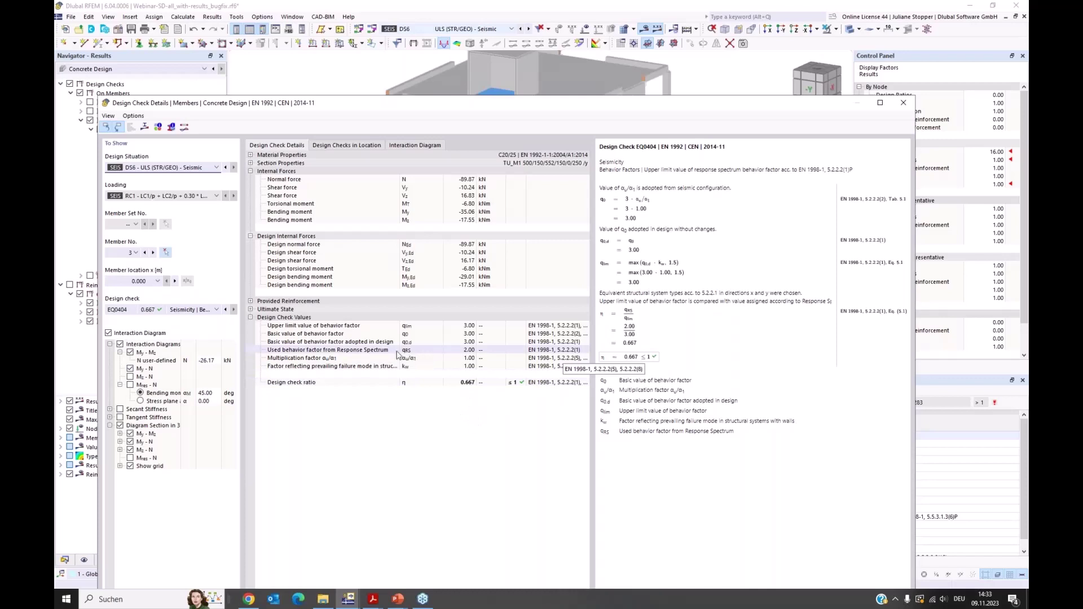
pyautogui.click(471, 353)
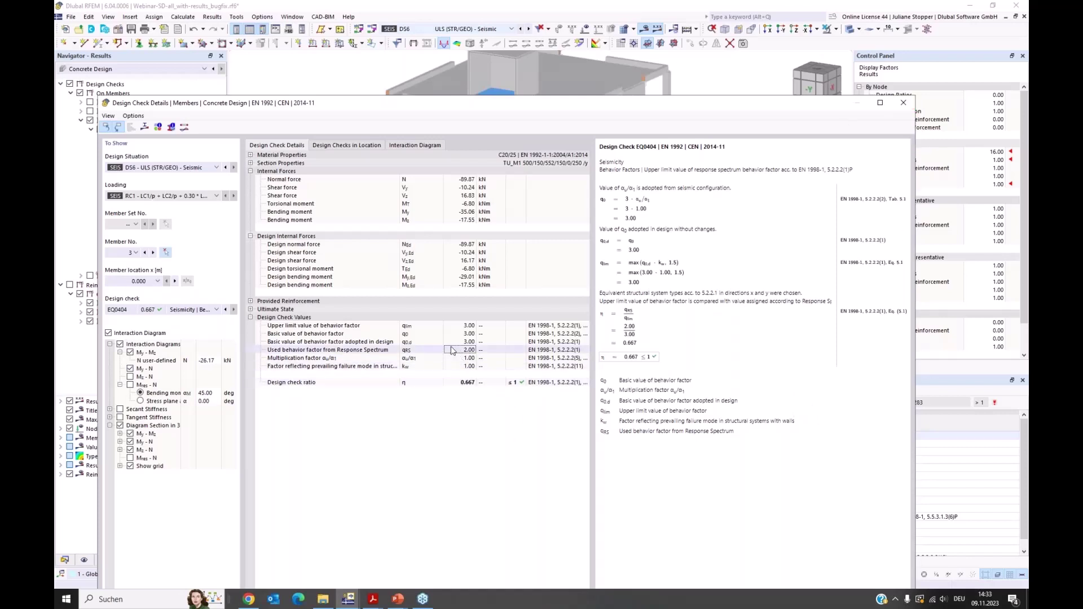
pyautogui.click(903, 102)
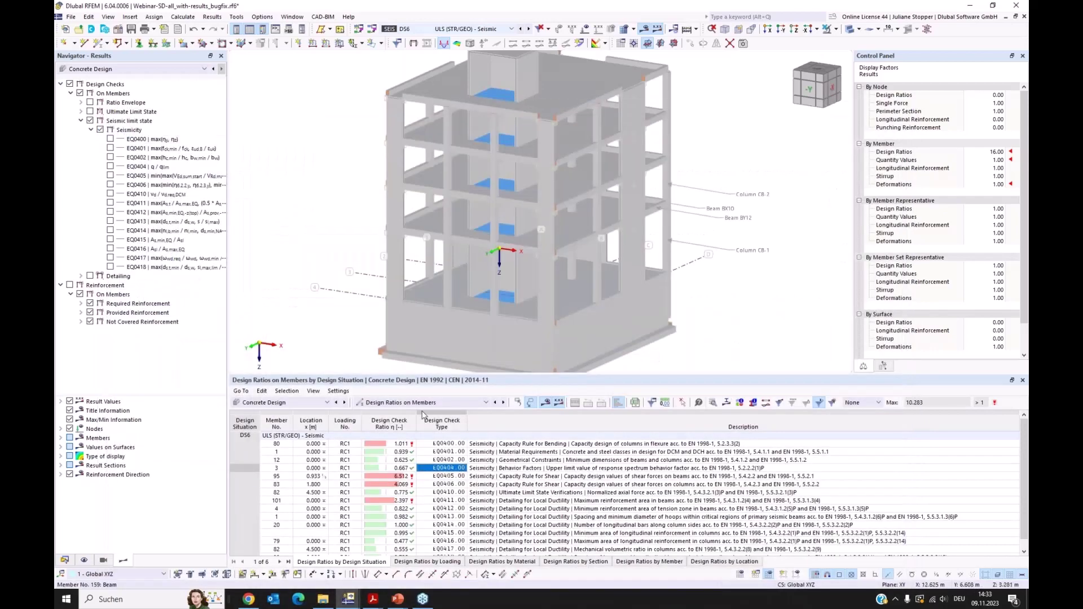
# - Open the ground floor columns' seismic configuration for editing from the Concrete Design input data
pyautogui.click(297, 404)
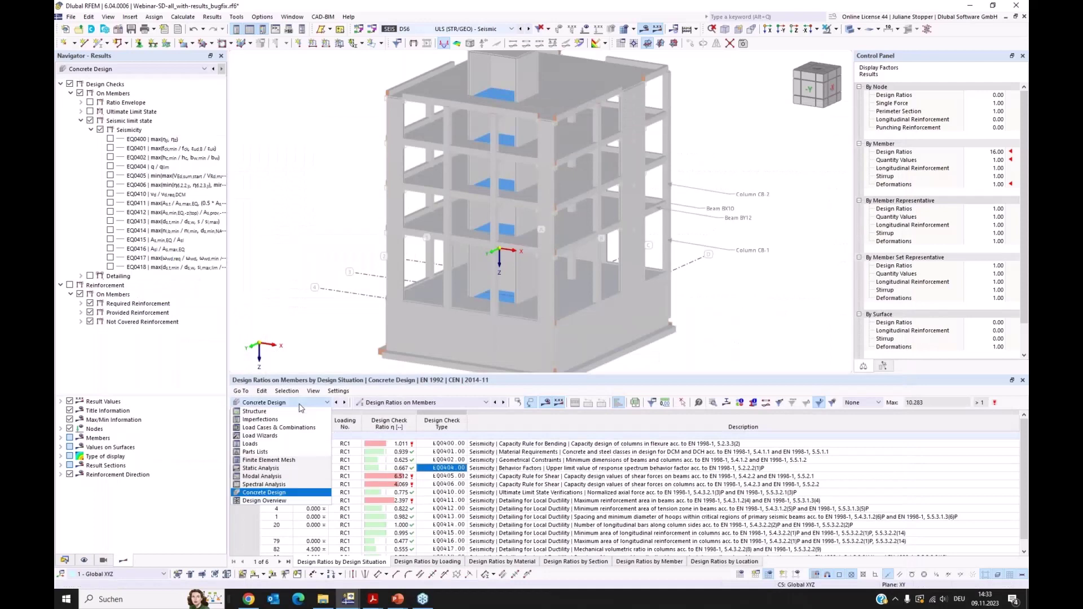
pyautogui.click(298, 404)
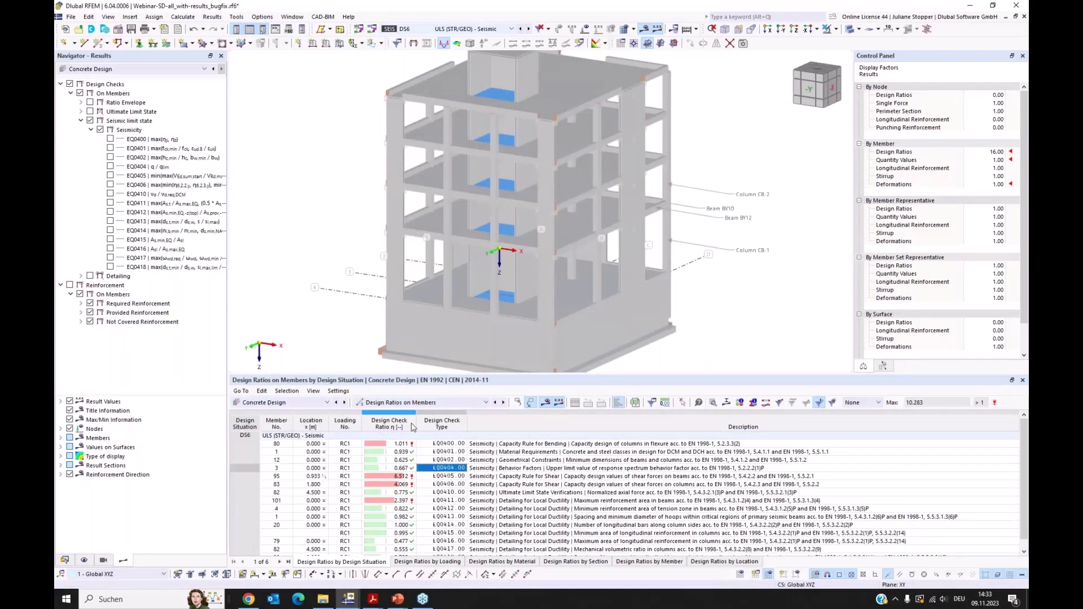
pyautogui.click(450, 402)
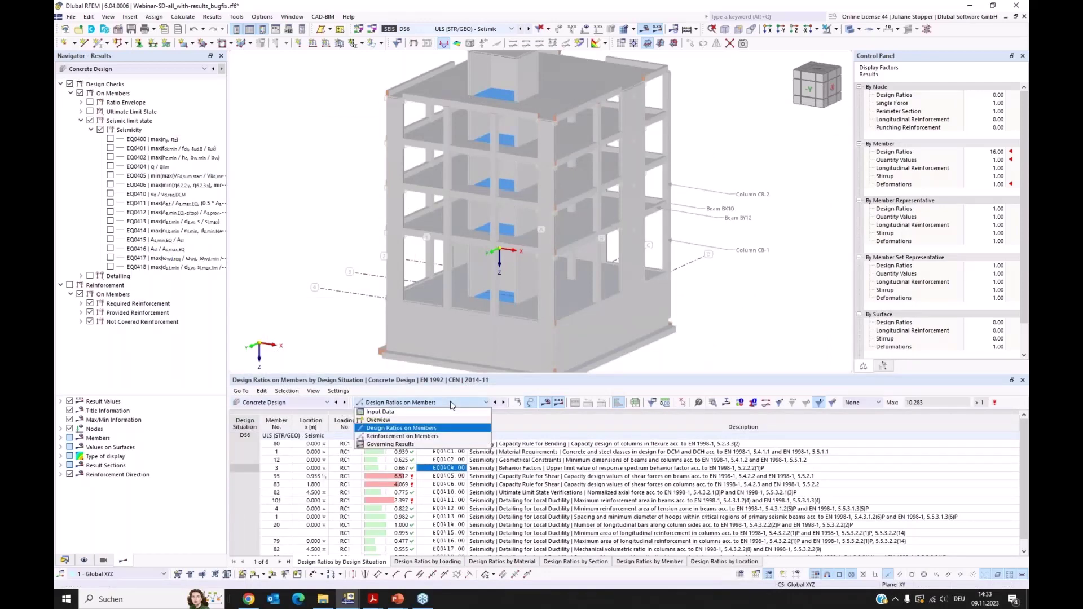
pyautogui.click(388, 414)
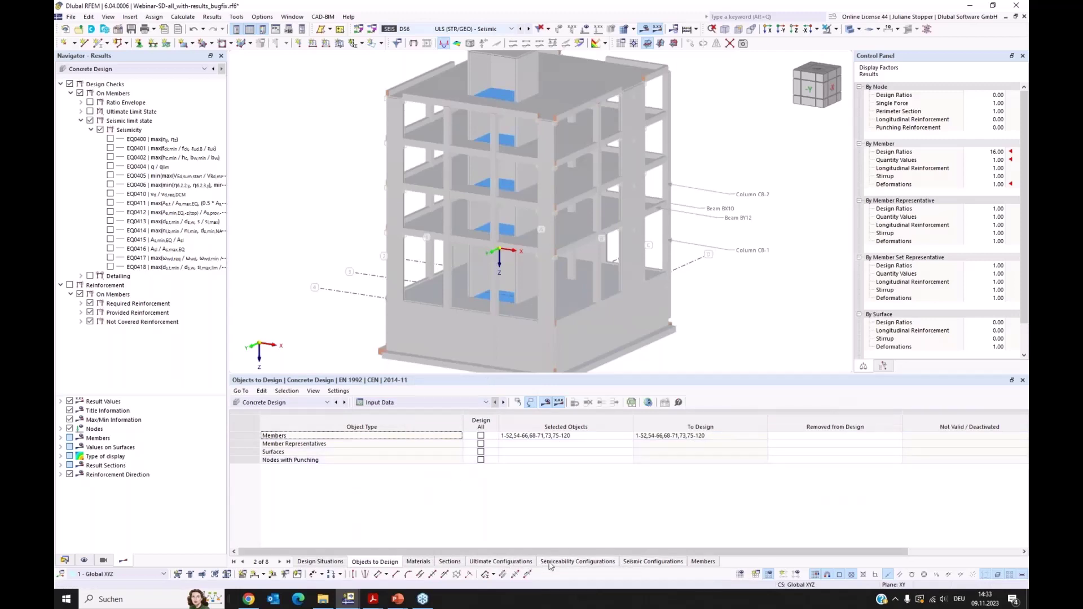
pyautogui.click(654, 562)
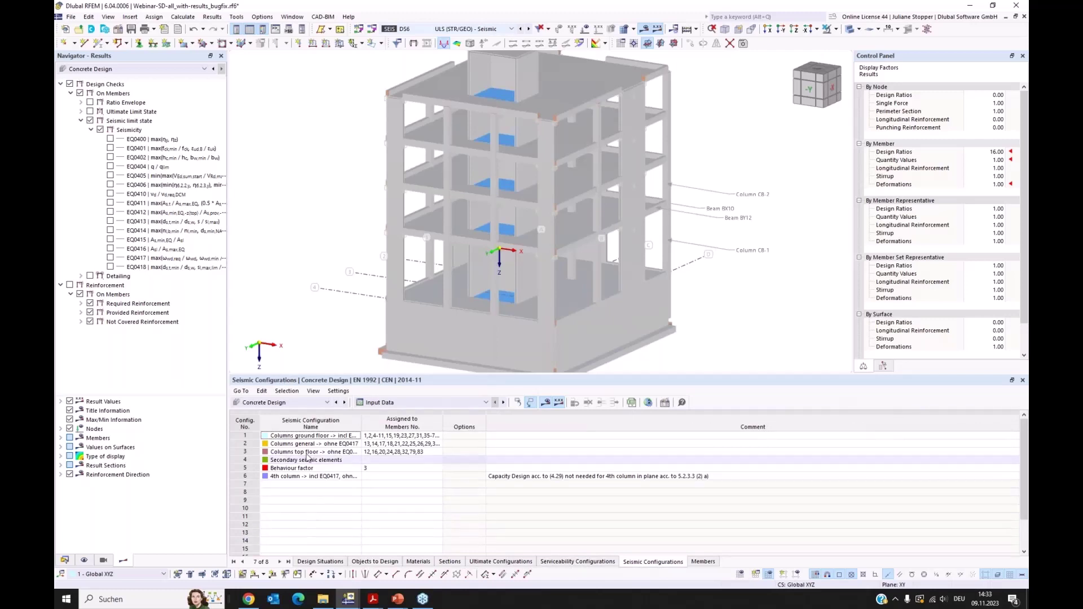
pyautogui.click(301, 436)
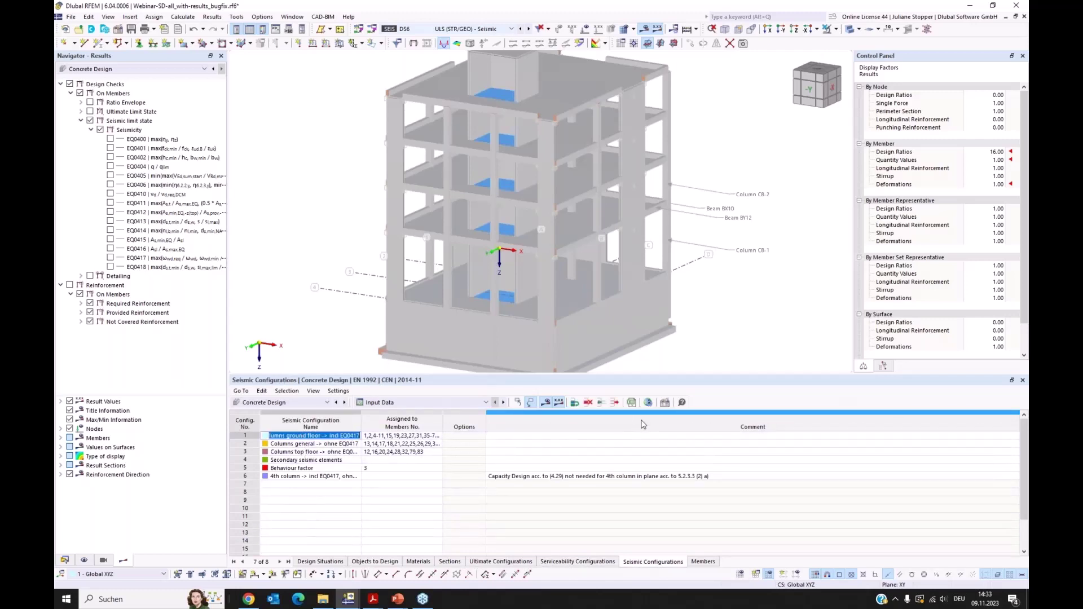
pyautogui.click(665, 402)
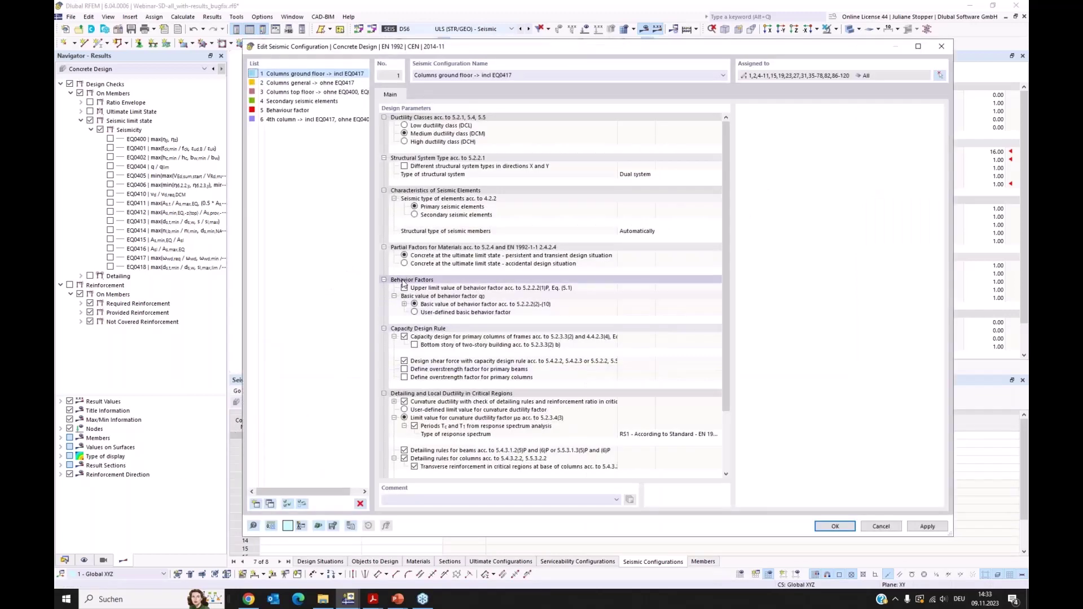
# - Collapse all design parameter groups and examine the Capacity Design Rule settings, including capacity design for primary columns of frames
pyautogui.rightClick(393, 119)
pyautogui.click(424, 134)
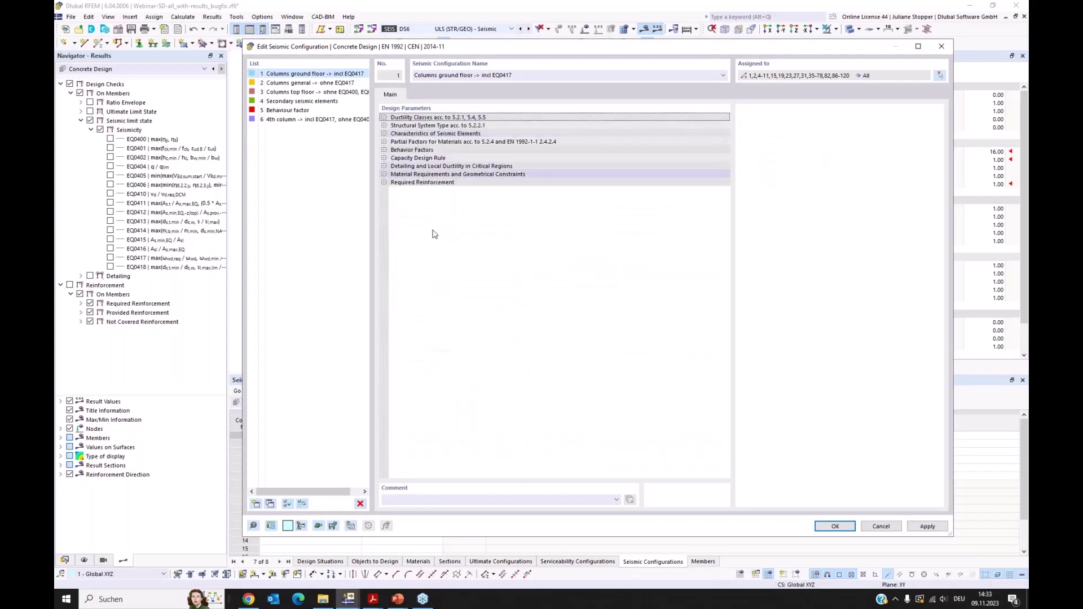
pyautogui.click(384, 159)
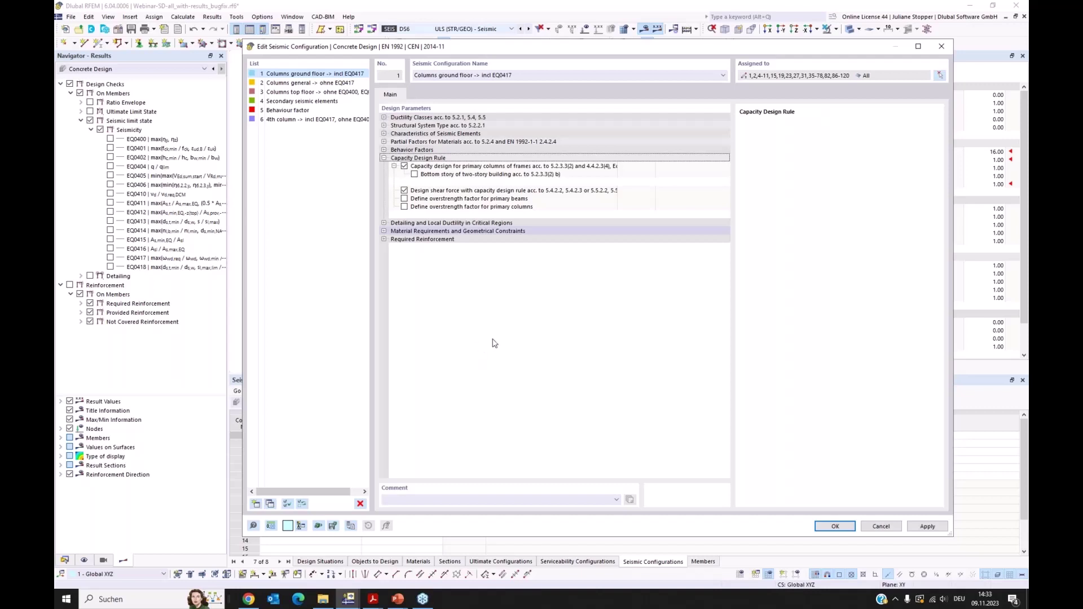
pyautogui.click(393, 166)
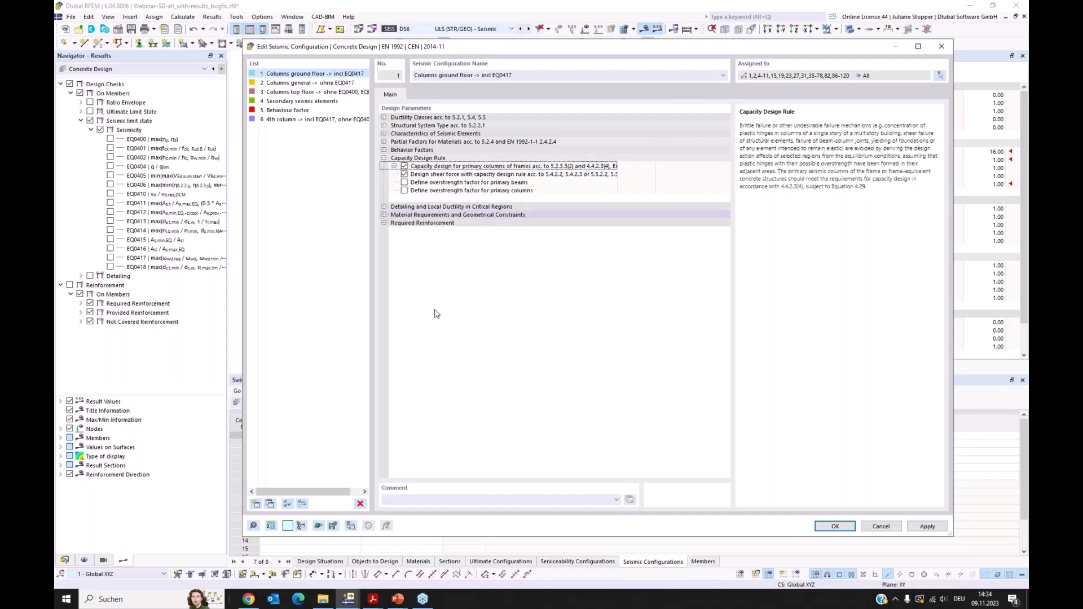
# - Switch to the PowerPoint slide show and advance to the Capacity design slide
pyautogui.moveTo(394, 603)
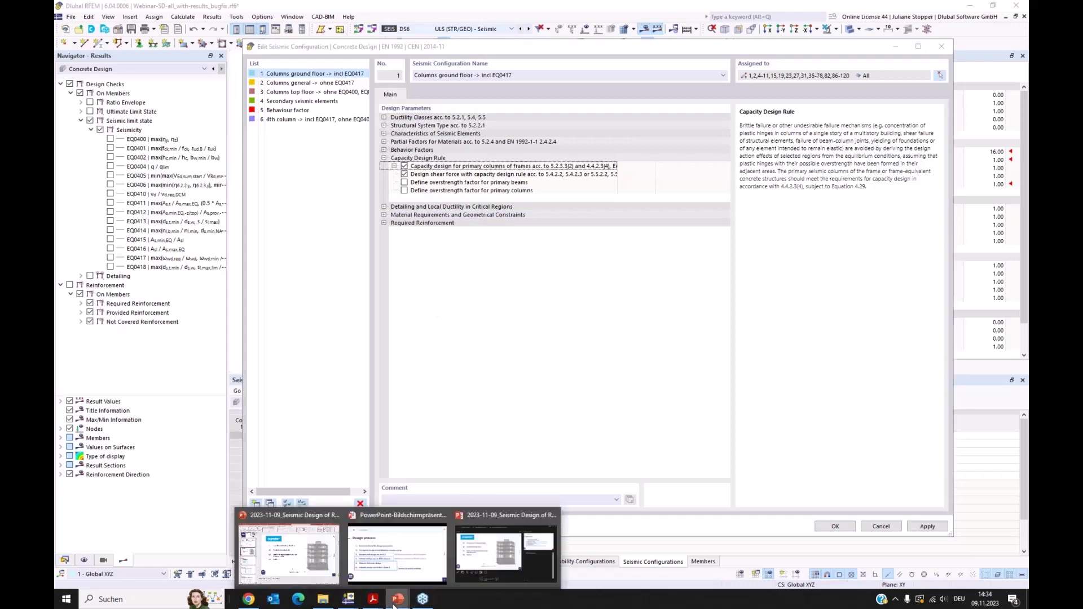
pyautogui.click(376, 570)
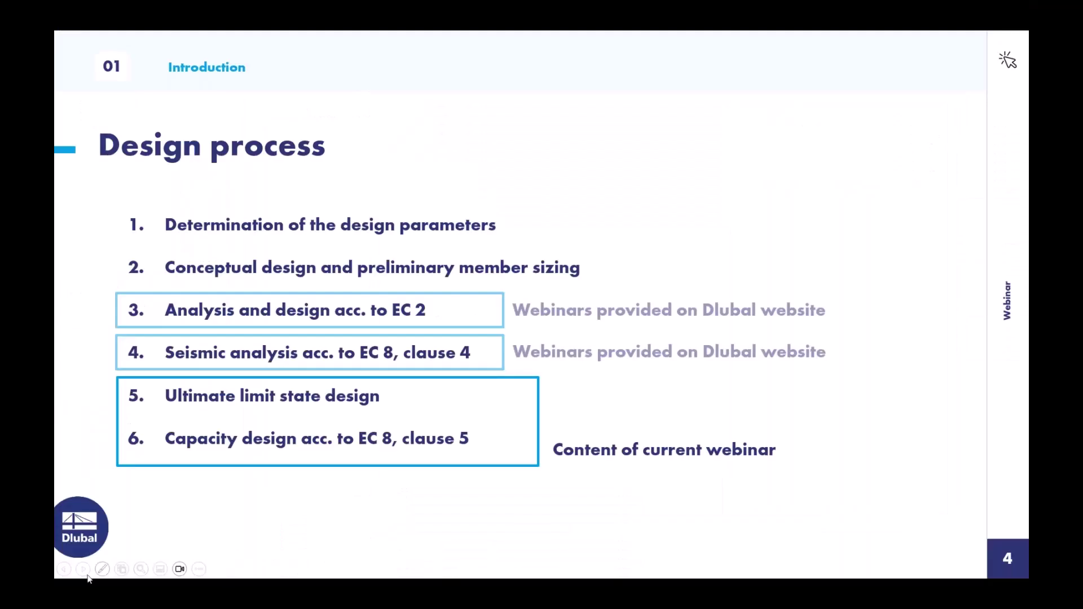
pyautogui.click(83, 569)
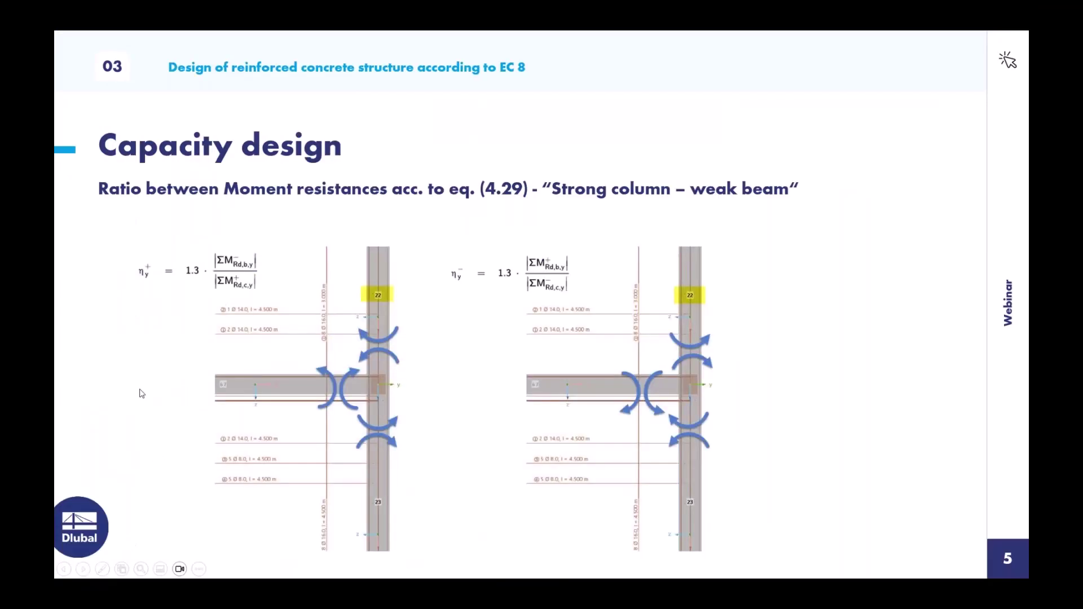
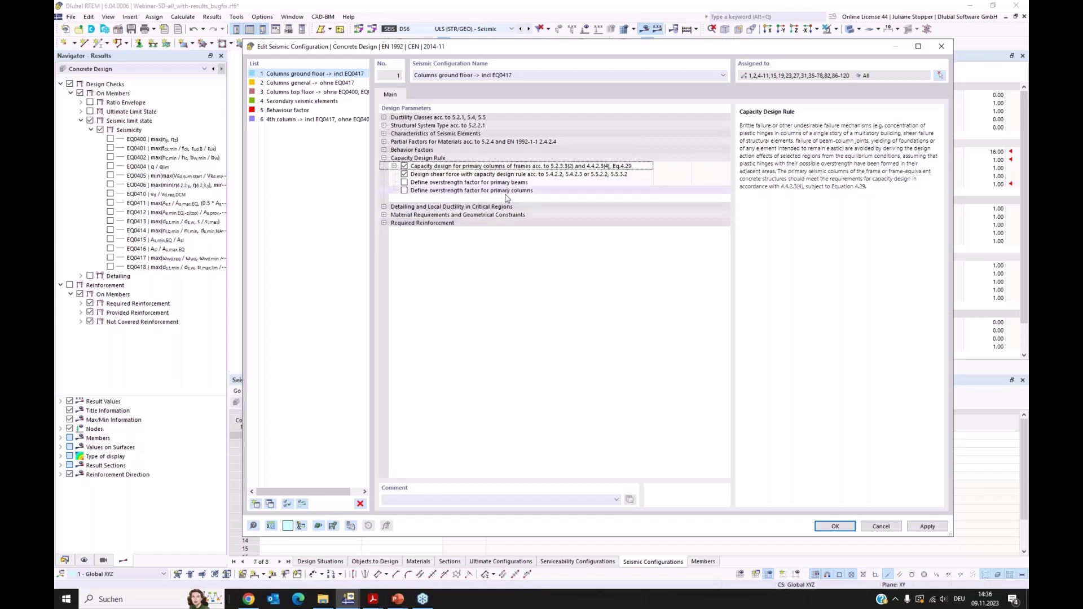
# - Examine the Detailing and Local Ductility in Critical Regions settings, including the curvature ductility subchecks and the assigned type of response spectrum
pyautogui.click(384, 207)
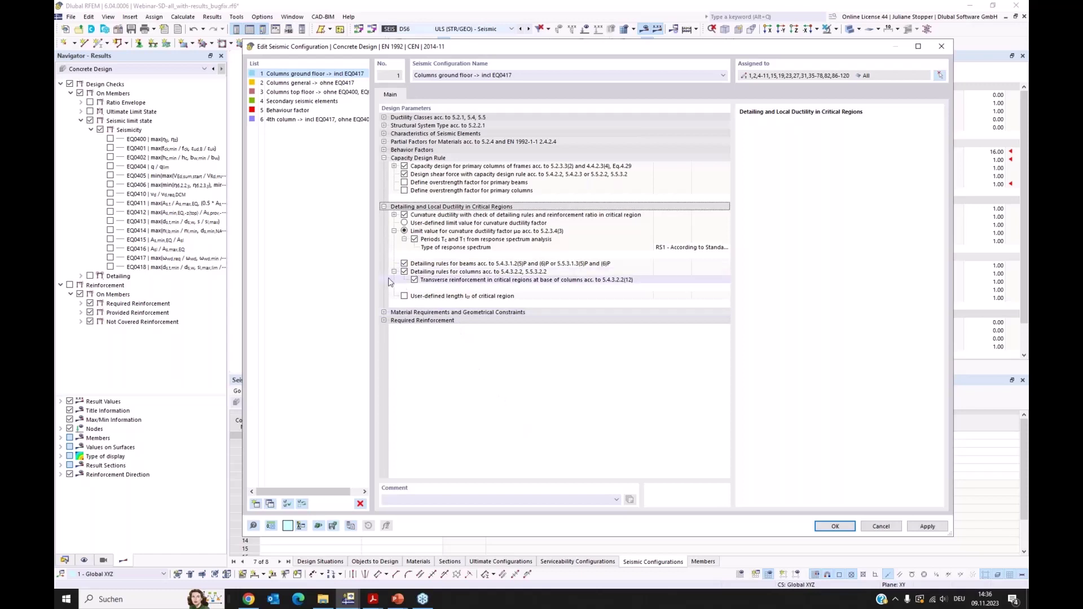
pyautogui.click(394, 217)
pyautogui.click(394, 215)
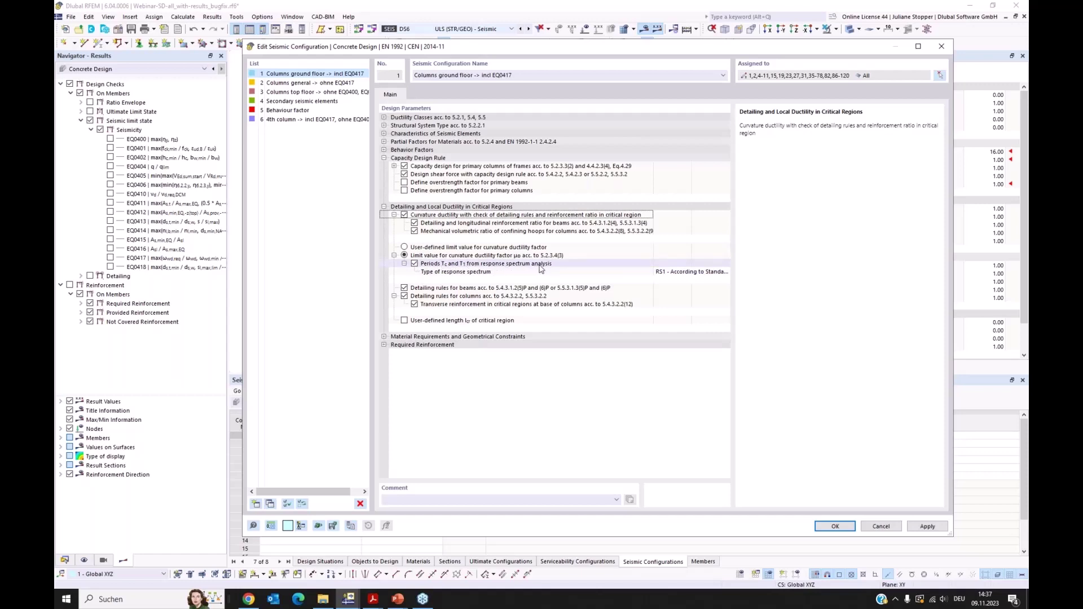
pyautogui.moveTo(654, 270); pyautogui.dragTo(591, 269)
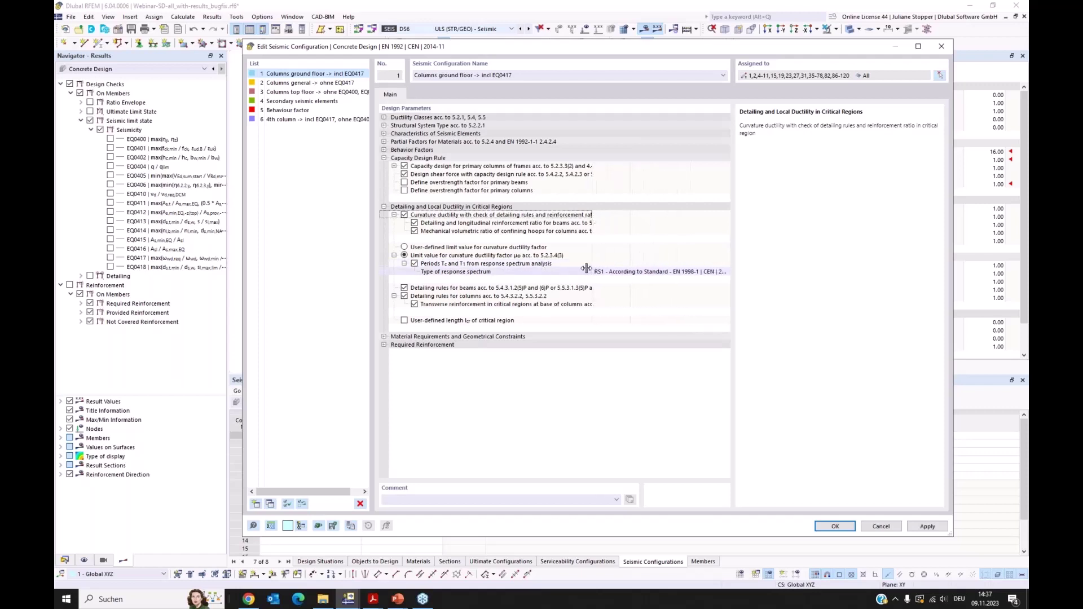
# - Try manually defined periods and a user-defined curvature ductility limit, and restore the 5.2.3.4(3) limit with periods from response spectrum analysis
pyautogui.click(414, 264)
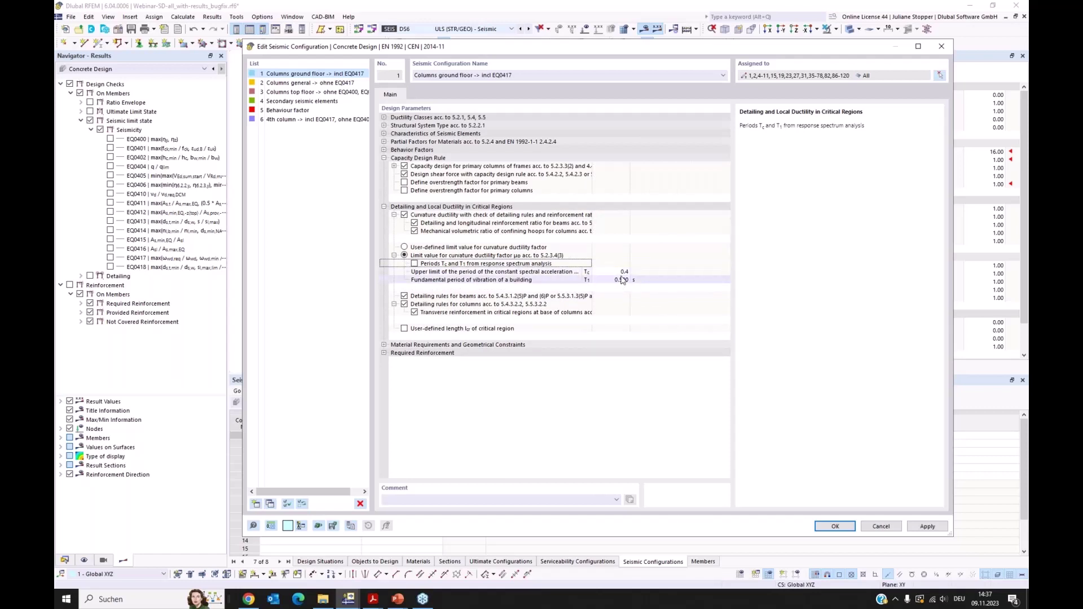
pyautogui.click(405, 247)
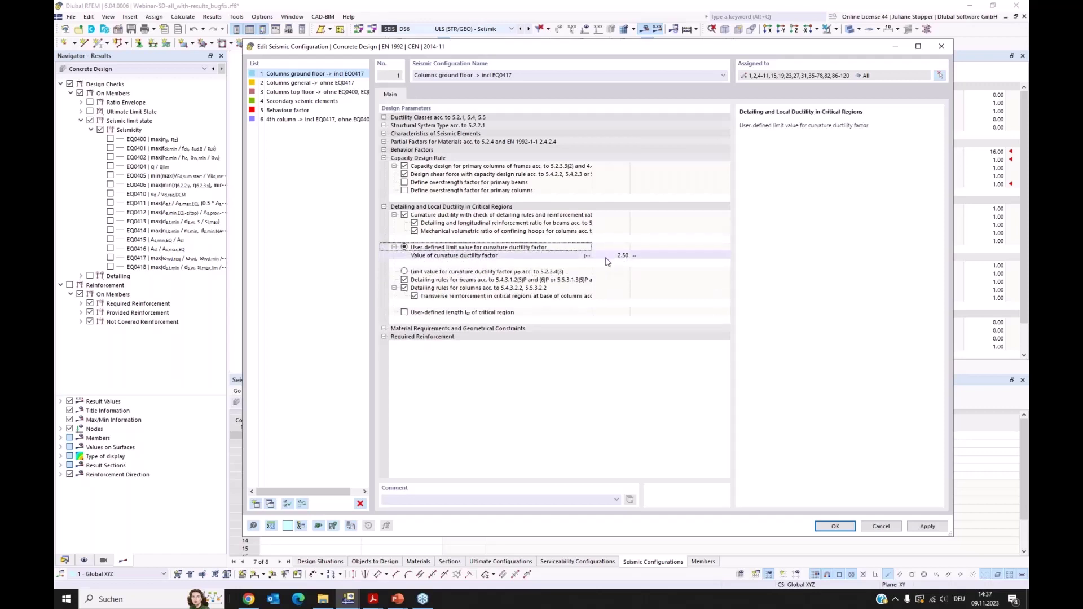
pyautogui.moveTo(592, 255); pyautogui.dragTo(605, 255)
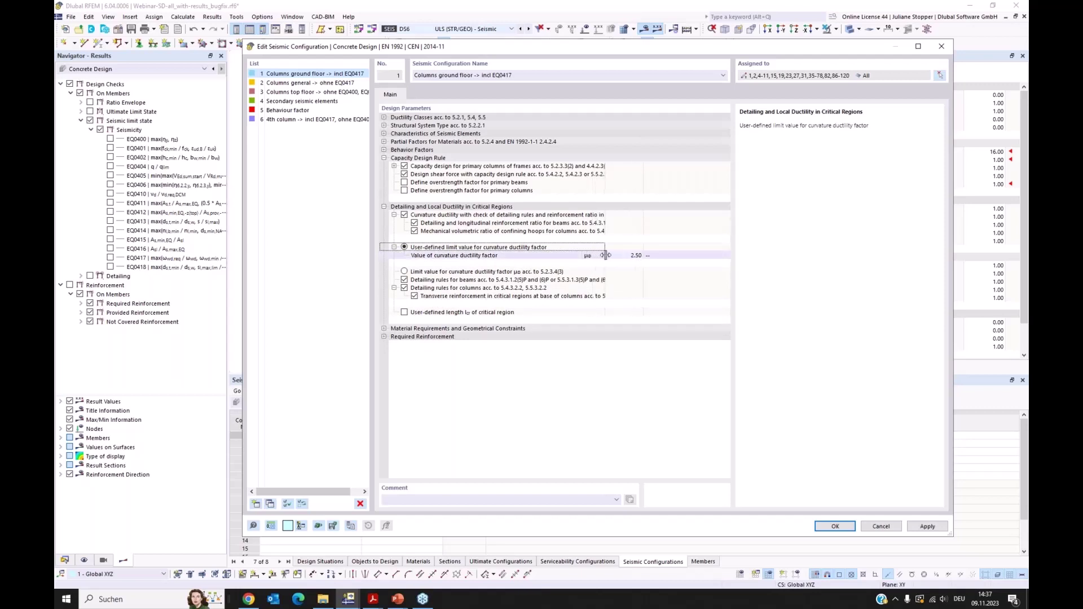
pyautogui.click(393, 248)
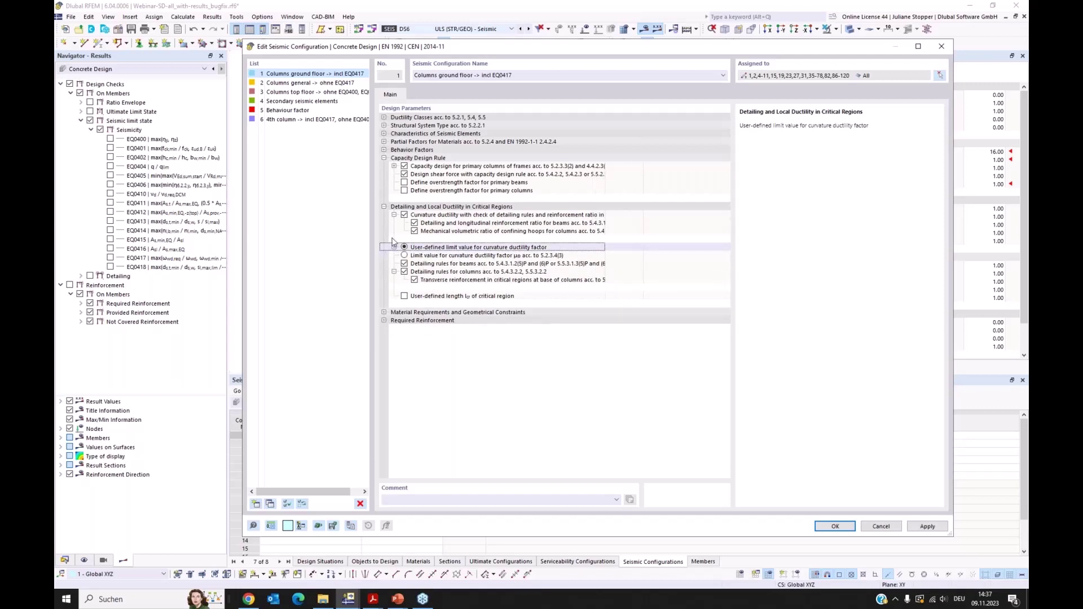
pyautogui.click(404, 256)
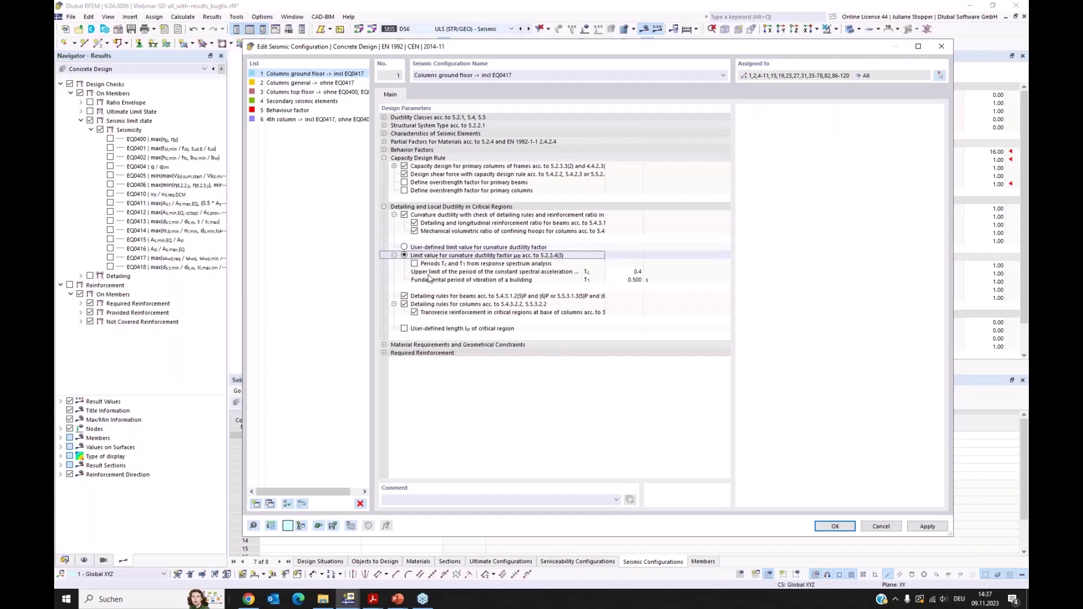
pyautogui.click(414, 264)
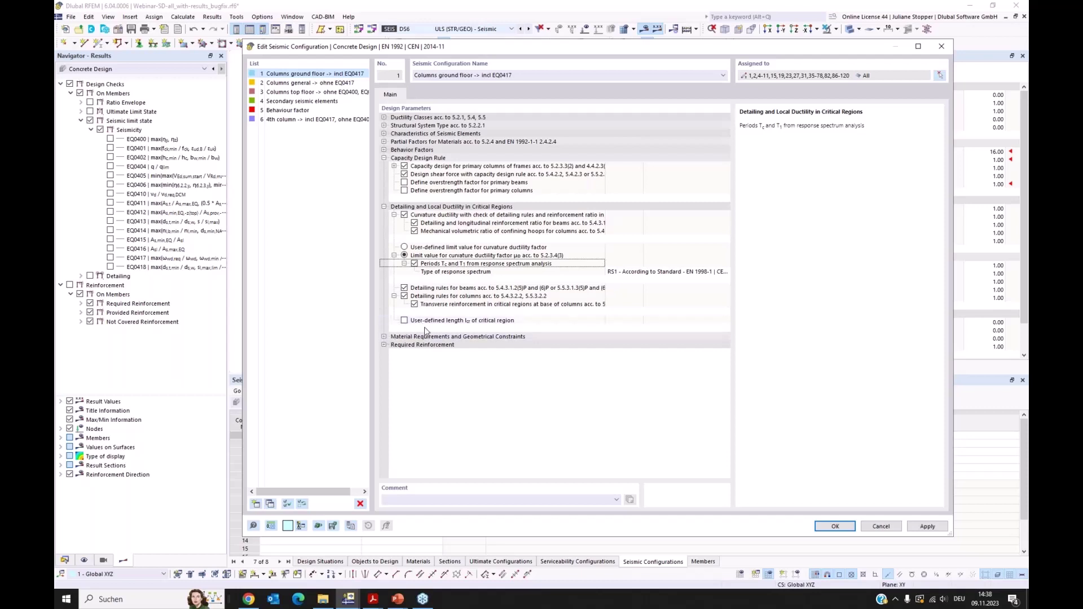
# - Examine the Material Requirements and Geometrical Constraints and Required Reinforcement settings, and close the seismic configuration without saving
pyautogui.click(384, 336)
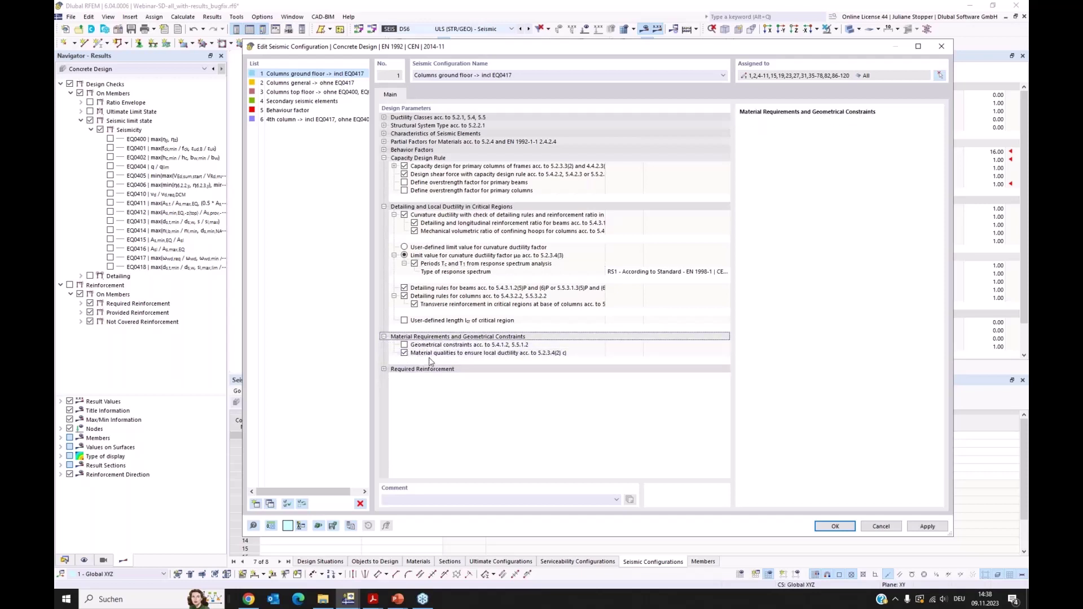
pyautogui.click(383, 369)
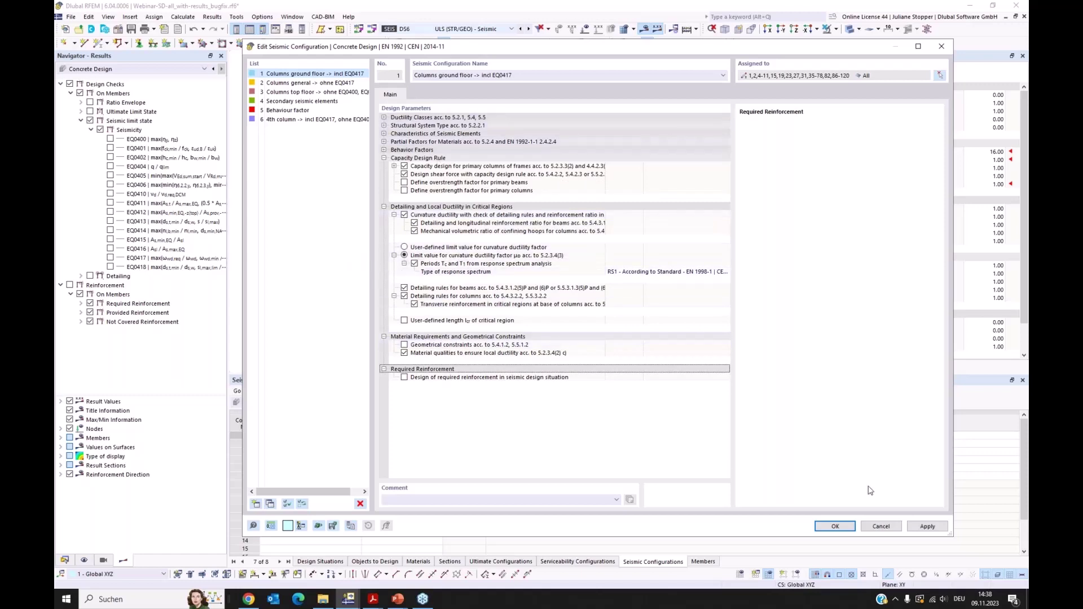
pyautogui.click(881, 526)
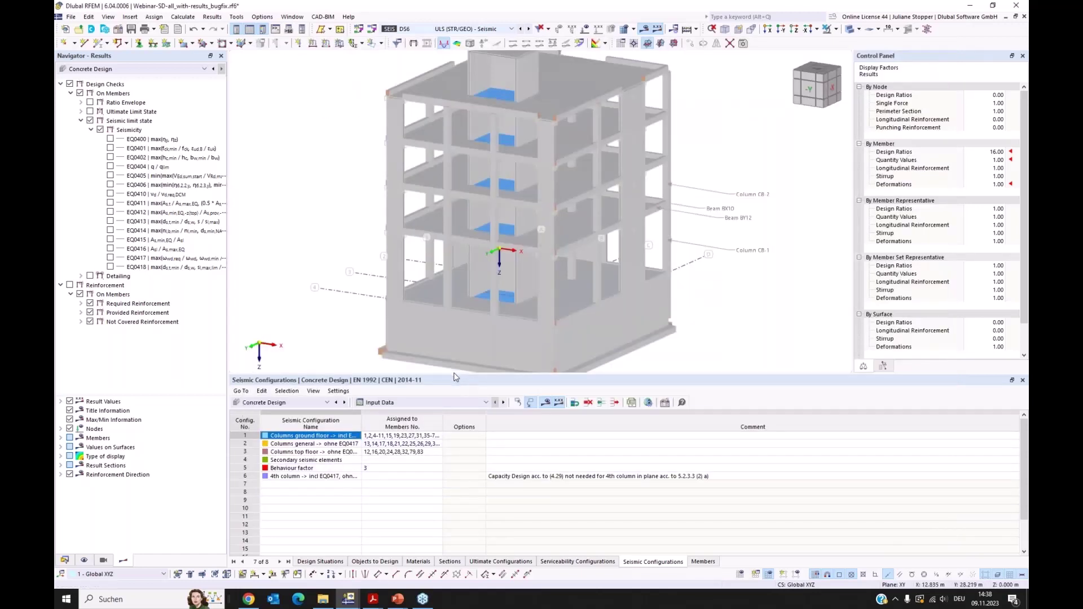
# - Enlarge the model view above the table and widen the Seismic Configuration Name column to fit the full names
pyautogui.moveTo(455, 375); pyautogui.dragTo(455, 389)
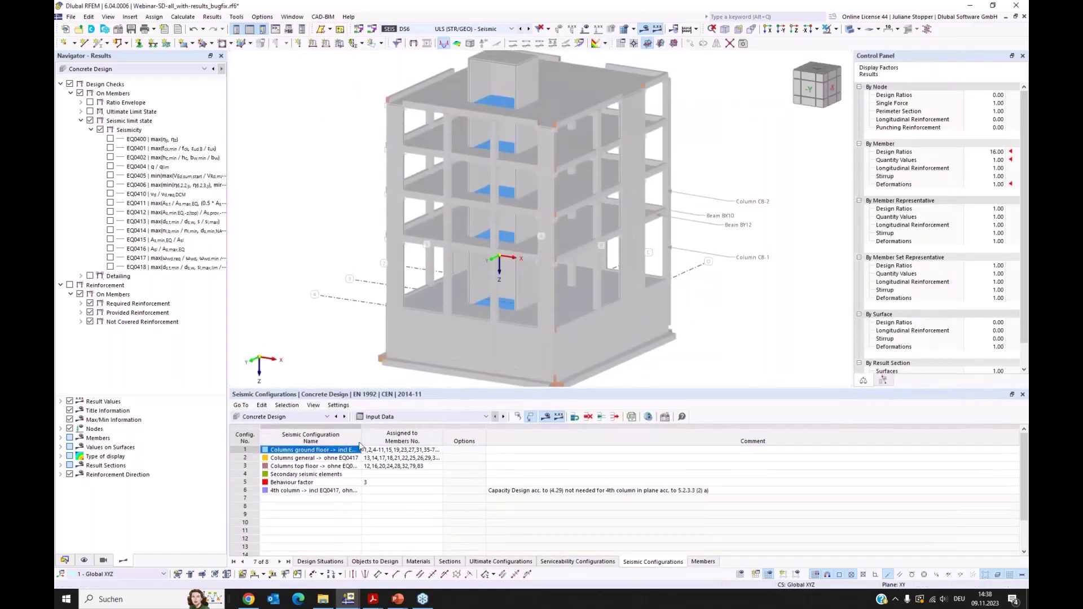
pyautogui.moveTo(361, 446); pyautogui.dragTo(448, 451)
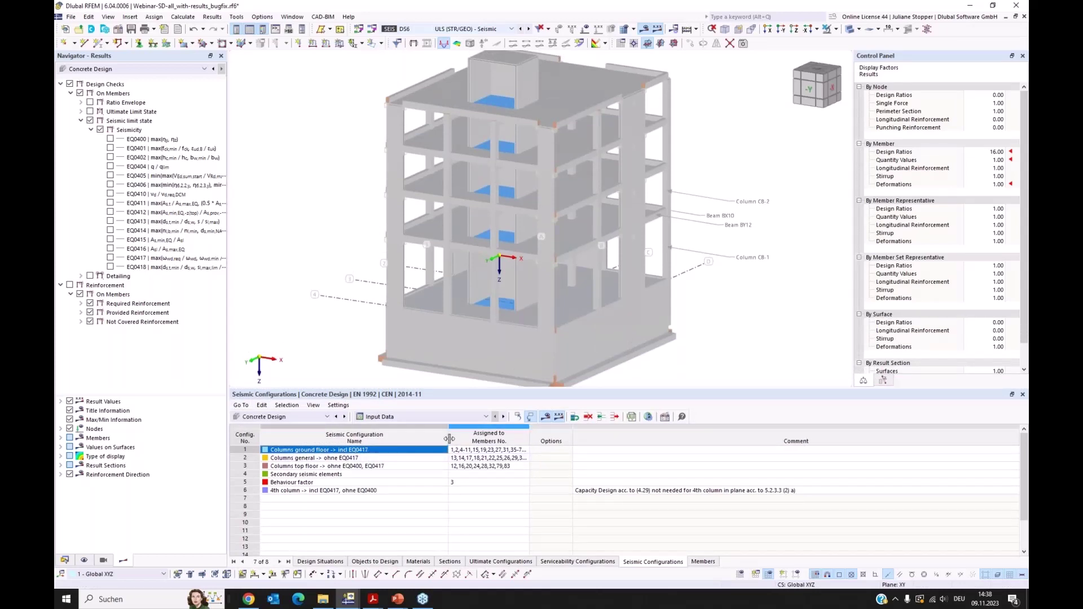
pyautogui.moveTo(449, 439); pyautogui.dragTo(435, 440)
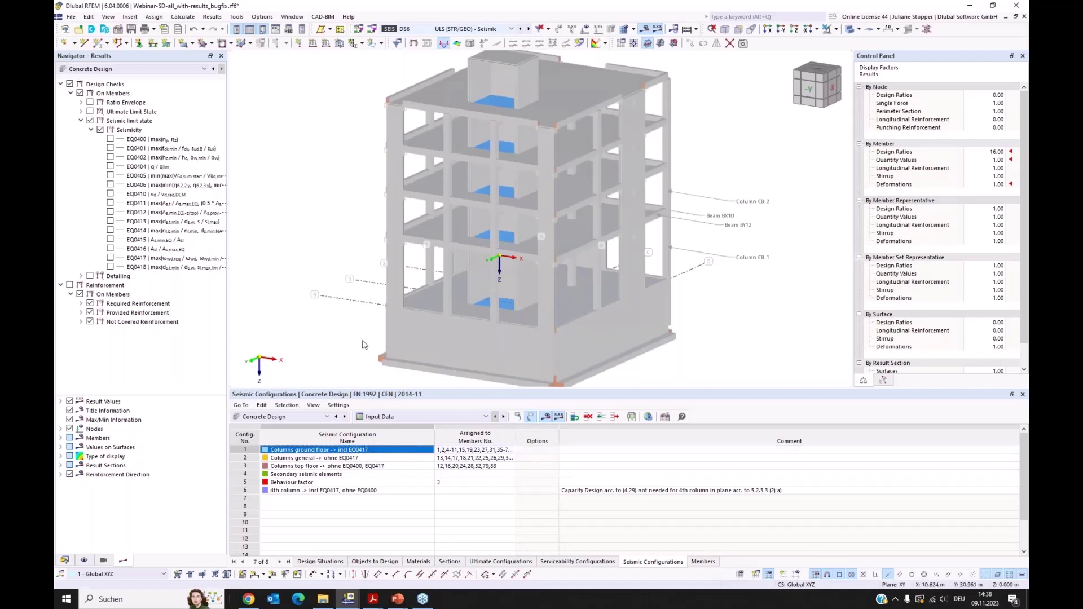
# - Examine the top floor columns and secondary seismic elements configurations, comparing them with the building model
pyautogui.doubleClick(384, 467)
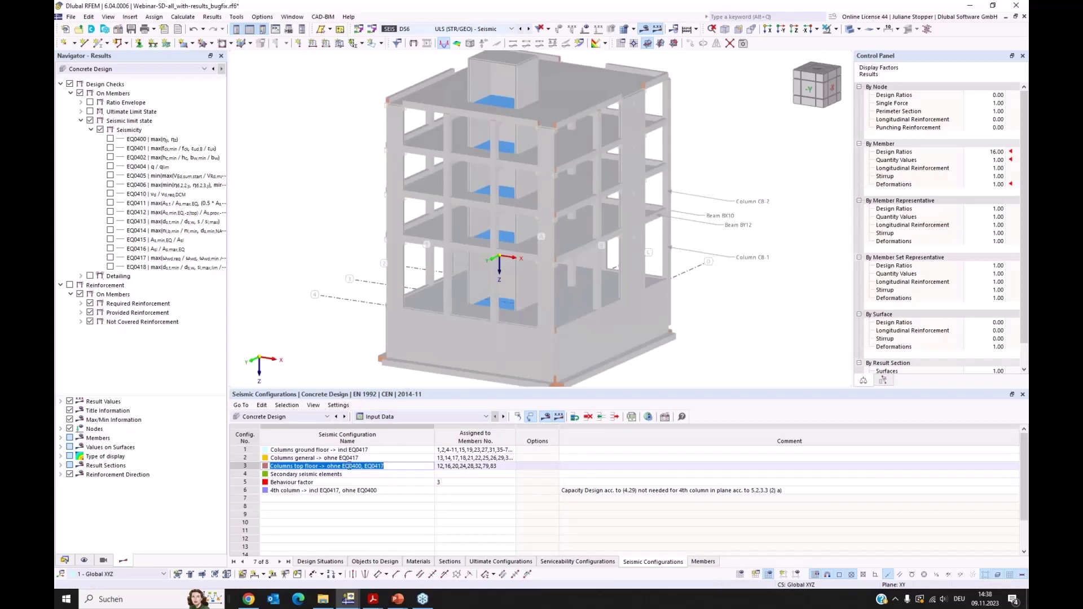
pyautogui.moveTo(362, 468); pyautogui.dragTo(345, 469)
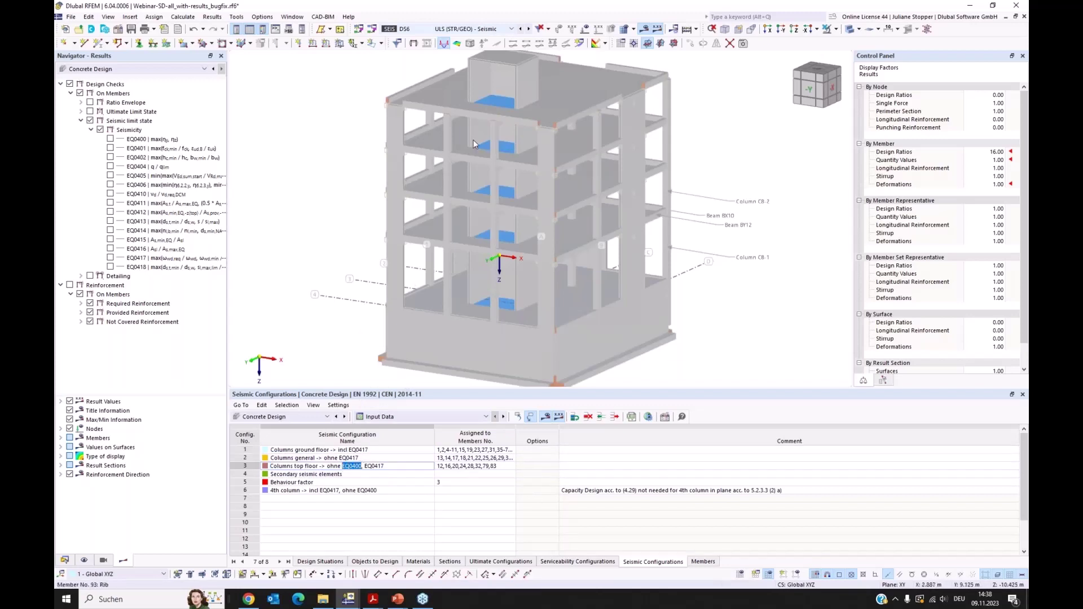
pyautogui.moveTo(491, 300)
pyautogui.mouseDown(button='middle')
pyautogui.moveTo(499, 279)
pyautogui.moveTo(491, 305)
pyautogui.mouseUp(button='middle')
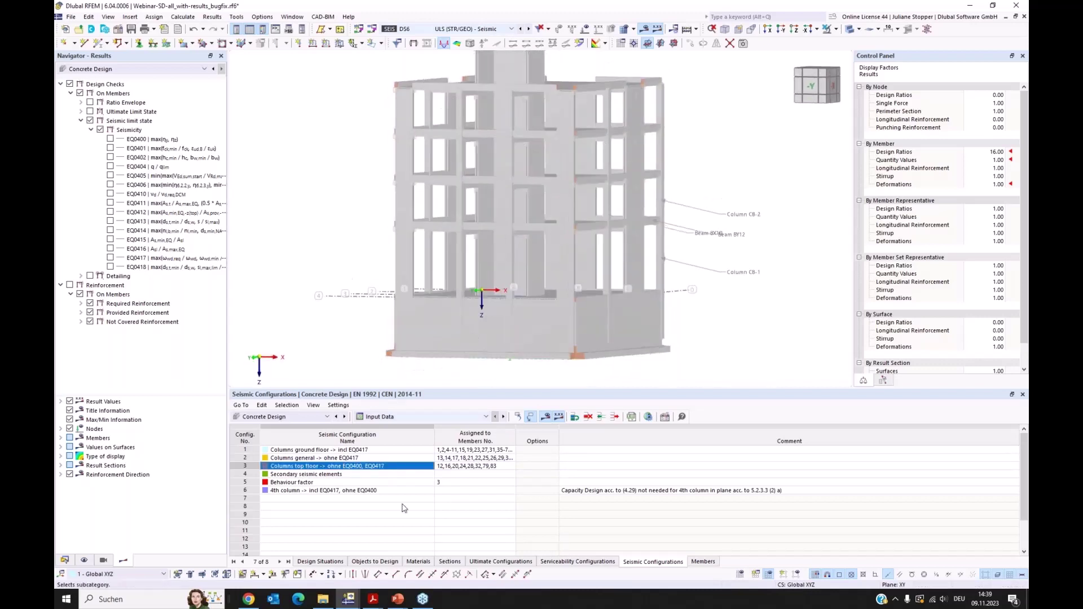
pyautogui.doubleClick(327, 475)
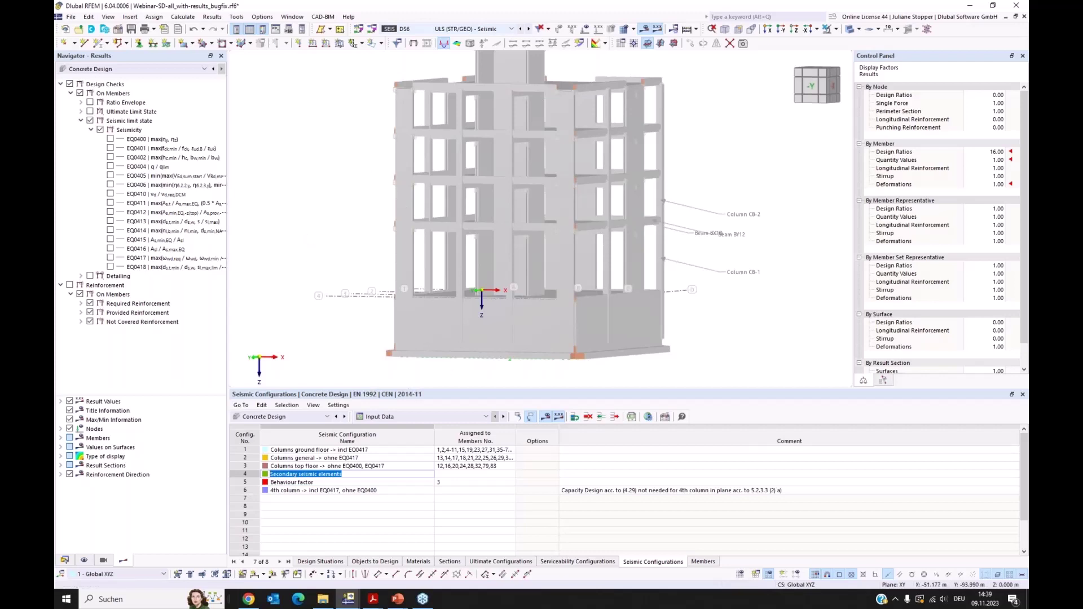
pyautogui.keyDown('ctrl'); pyautogui.moveTo(297, 241); pyautogui.dragTo(566, 294, button='middle'); pyautogui.keyUp('ctrl')
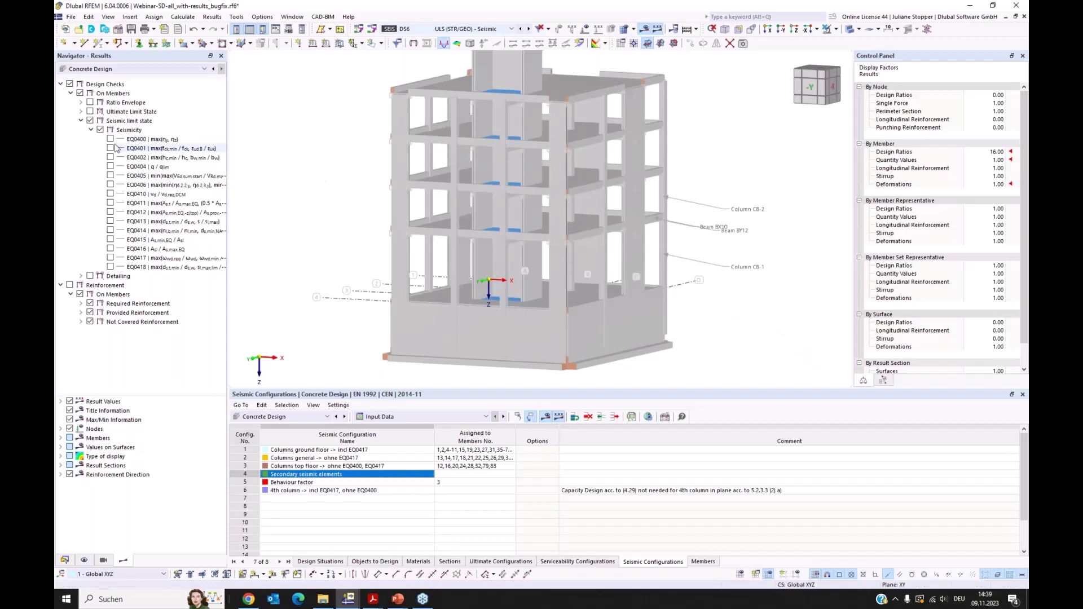
# - Display the EQ0400 seismic design check ratios on the members and render the building model transparent
pyautogui.click(136, 140)
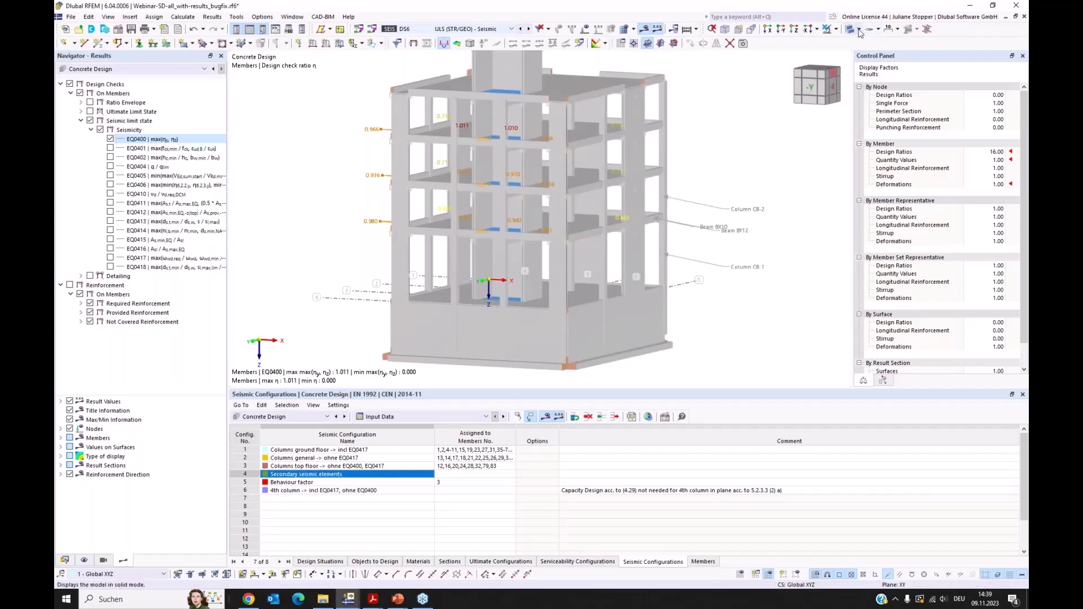
pyautogui.click(859, 32)
pyautogui.click(852, 45)
pyautogui.click(850, 29)
pyautogui.click(858, 29)
pyautogui.click(884, 65)
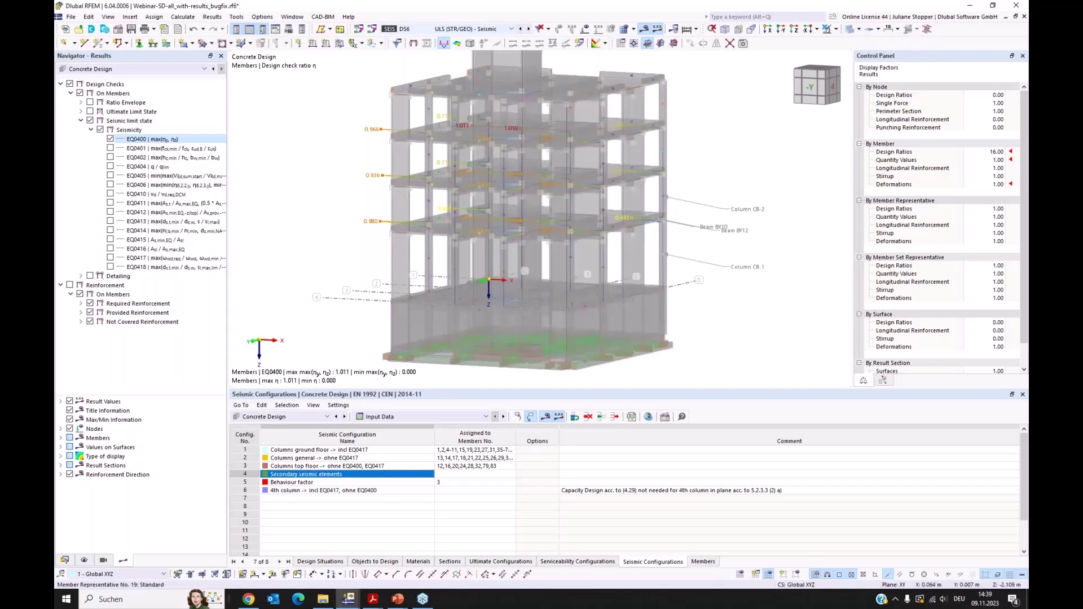
# - Show the building as a wireframe and examine the EQ0400 ratios along the floor beams from several sides
pyautogui.moveTo(538, 238); pyautogui.dragTo(559, 230, button='middle')
pyautogui.click(850, 29)
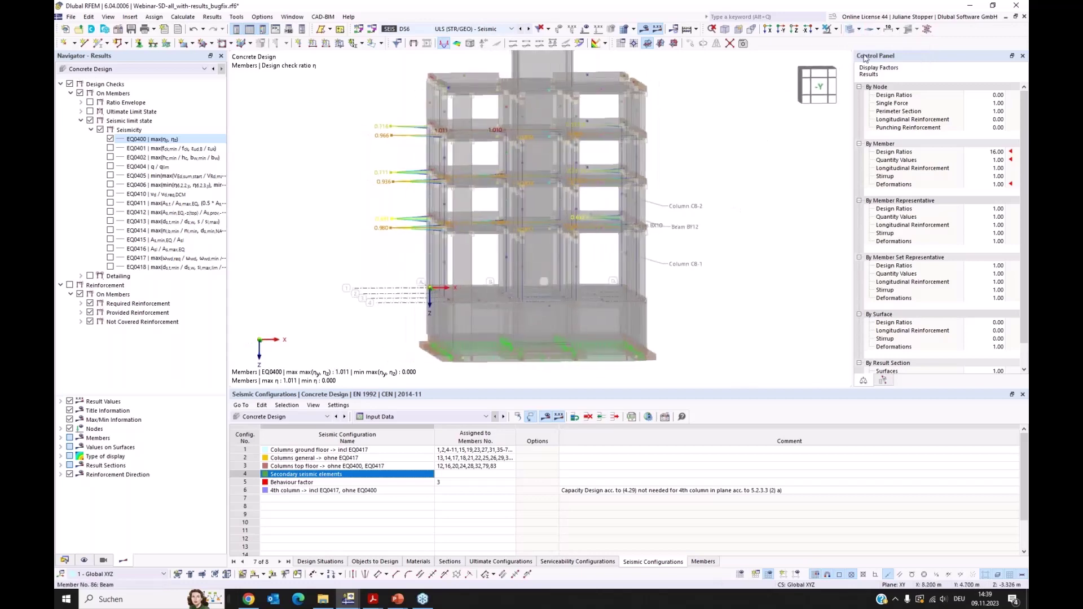
pyautogui.scroll(3, 479, 182)
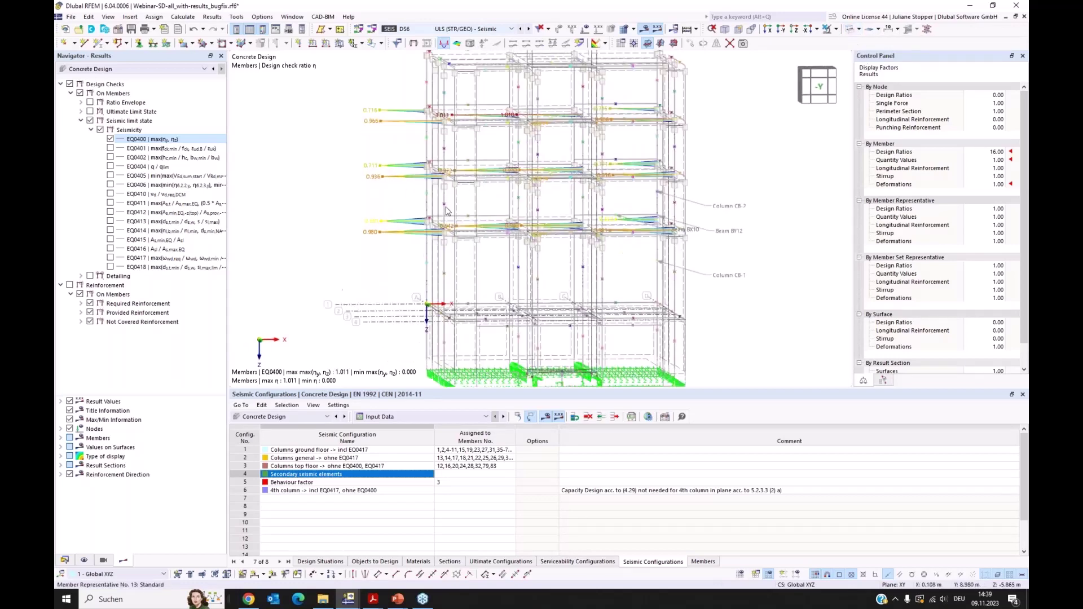
pyautogui.moveTo(479, 182); pyautogui.dragTo(502, 229, button='middle')
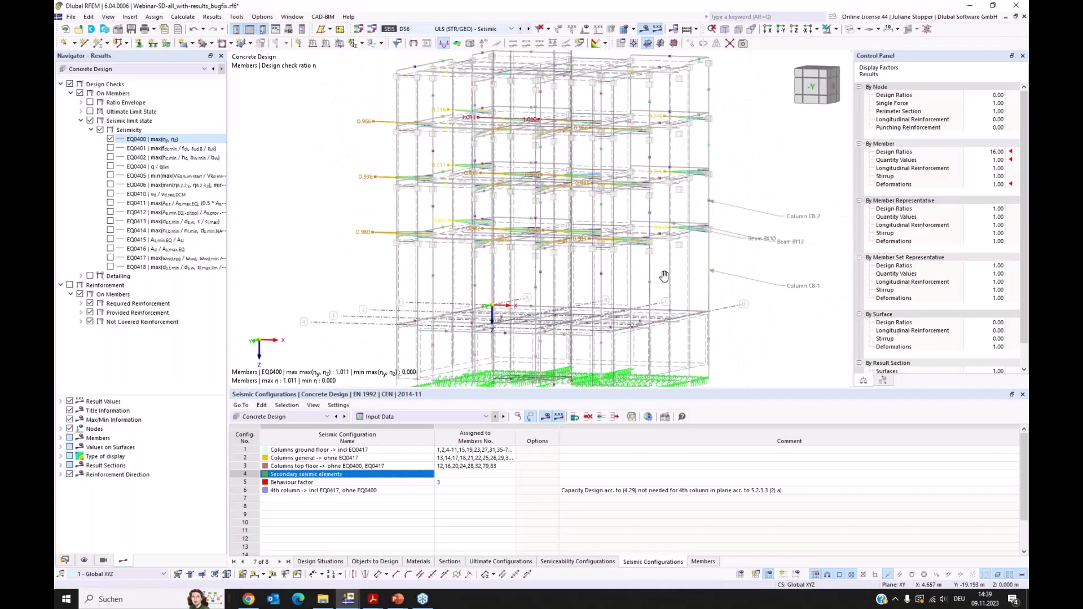
pyautogui.moveTo(664, 276)
pyautogui.mouseDown(button='middle')
pyautogui.moveTo(699, 302)
pyautogui.moveTo(648, 270)
pyautogui.mouseUp(button='middle')
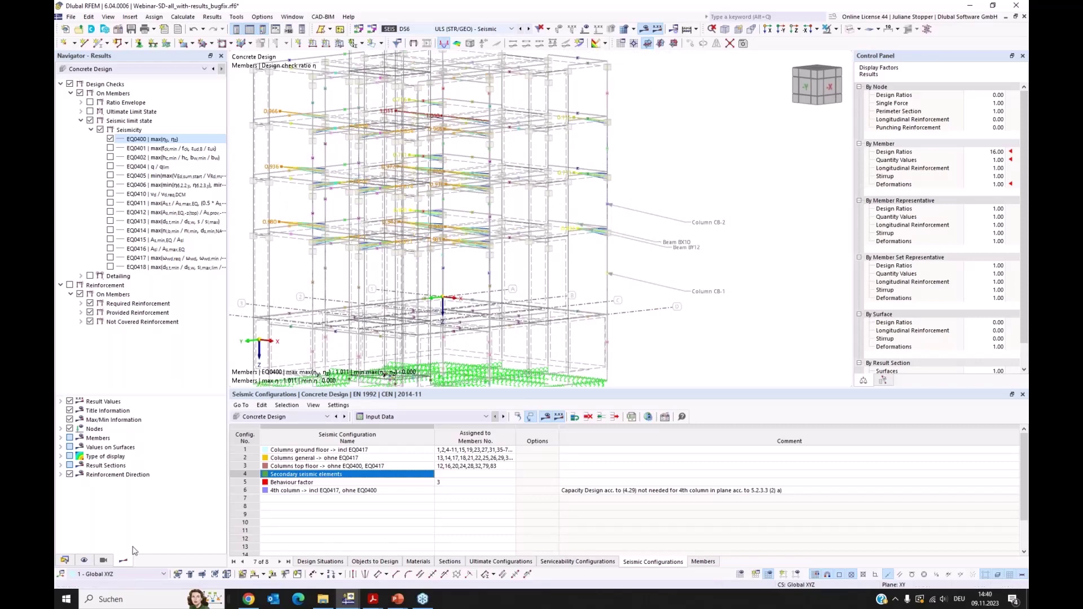
# - Isolate the members of object selection OS2 - BX10, BY12, C8-1, C8-2 and change the wireframe display back to rendered members
pyautogui.click(64, 559)
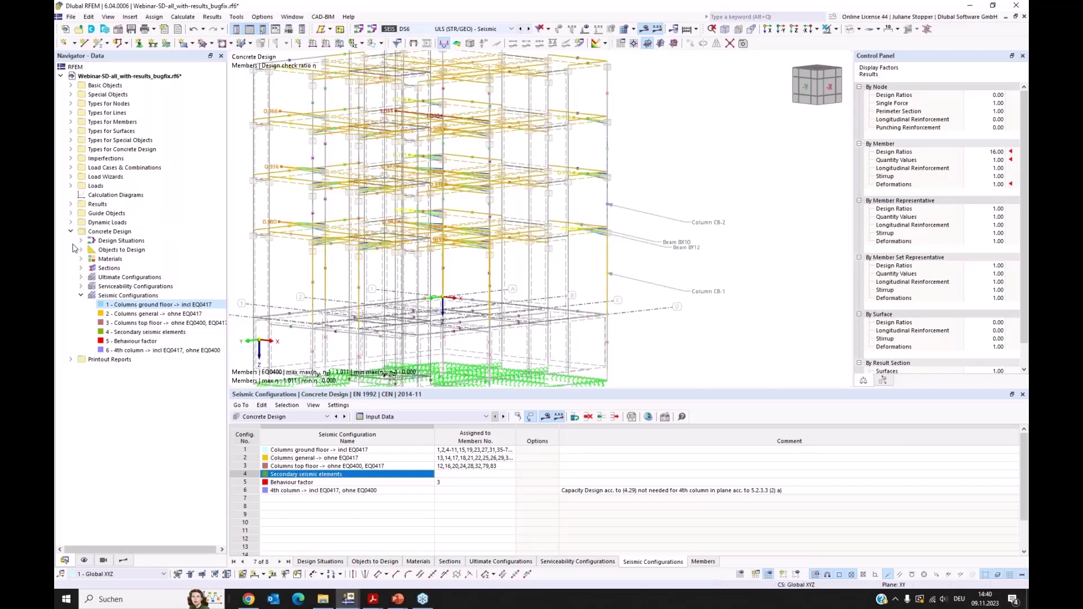
pyautogui.click(71, 214)
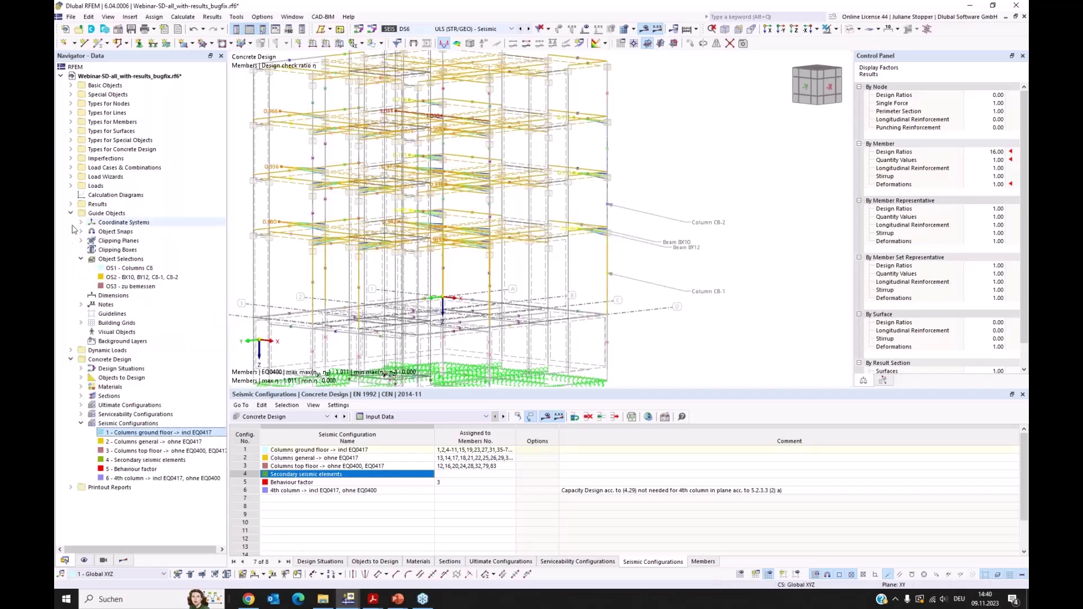
pyautogui.click(133, 278)
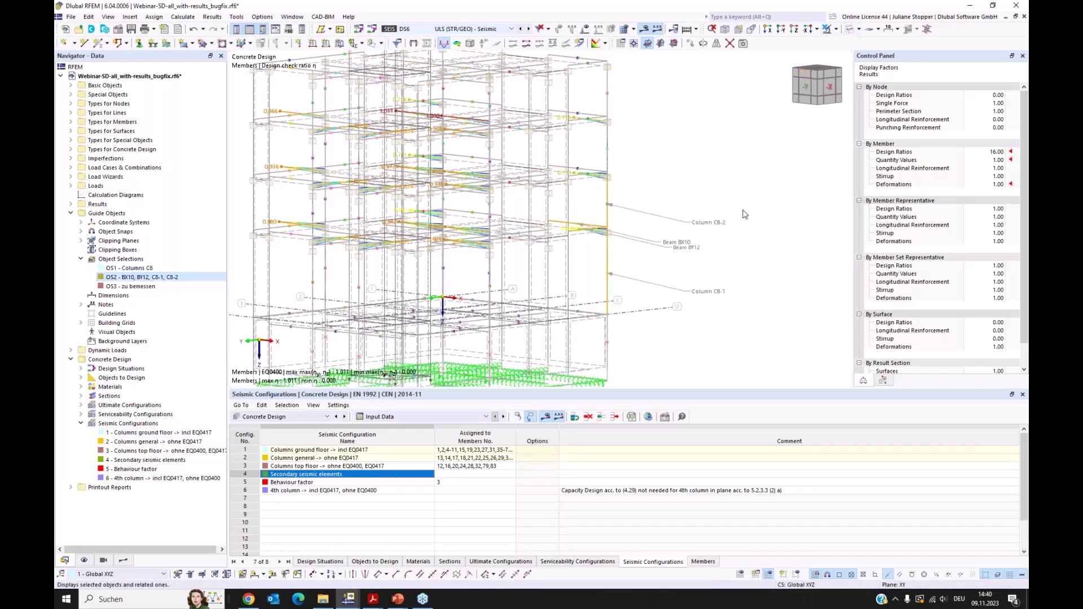
pyautogui.click(849, 30)
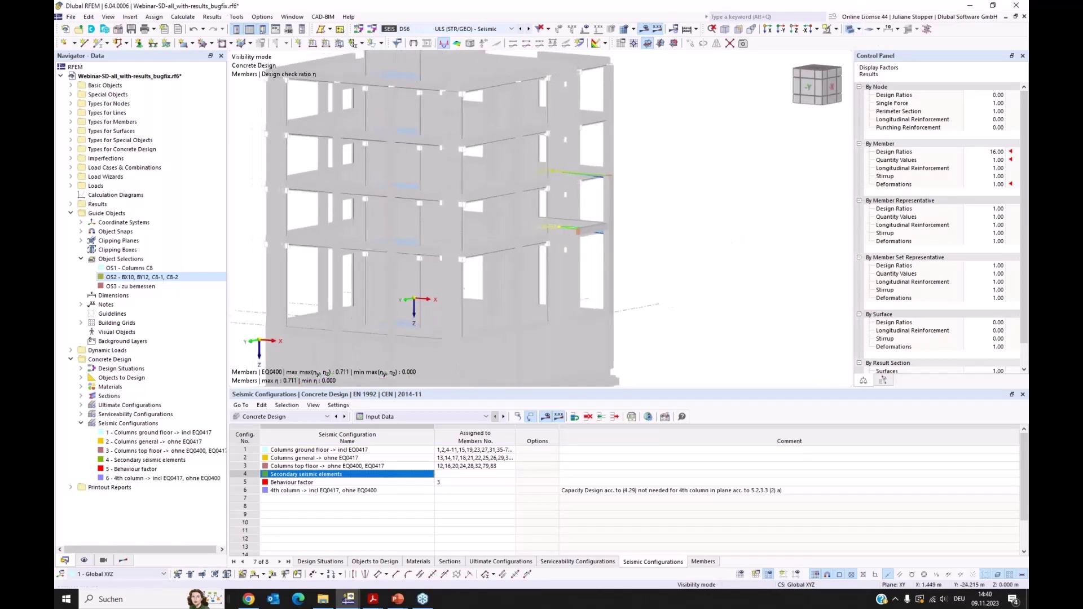
pyautogui.scroll(2, 661, 223)
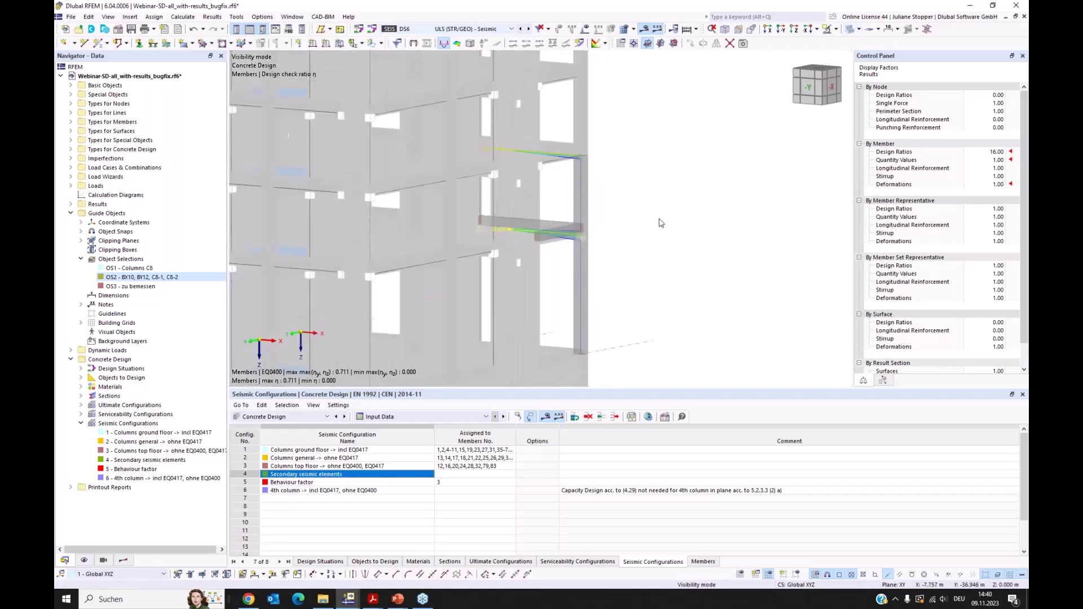
pyautogui.scroll(2, 635, 239)
pyautogui.scroll(1, 618, 244)
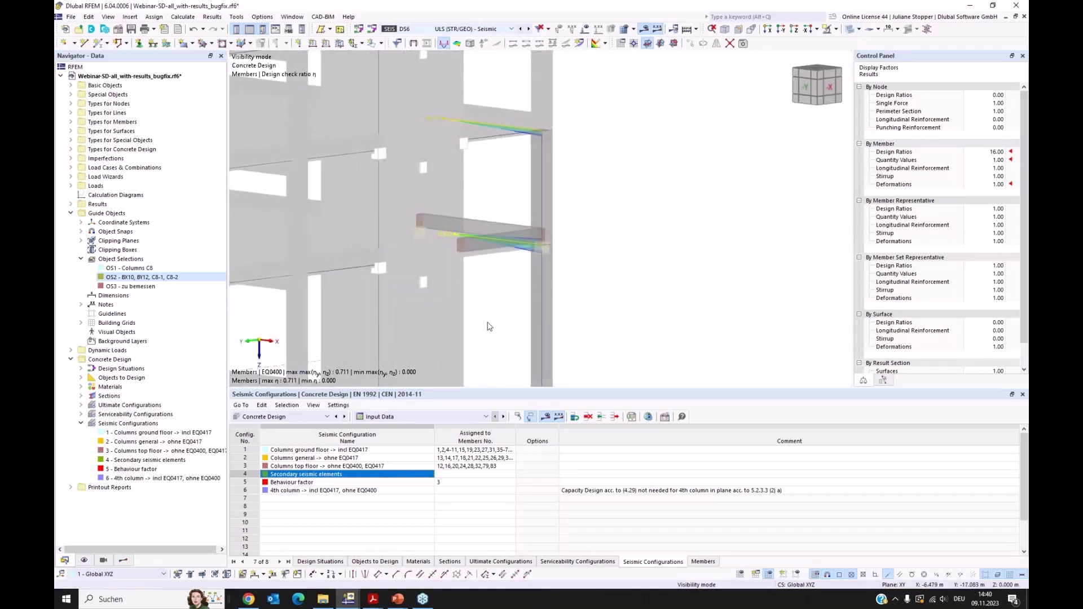
# - Turn off the display of hidden objects in the background and return to the design check results
pyautogui.click(84, 560)
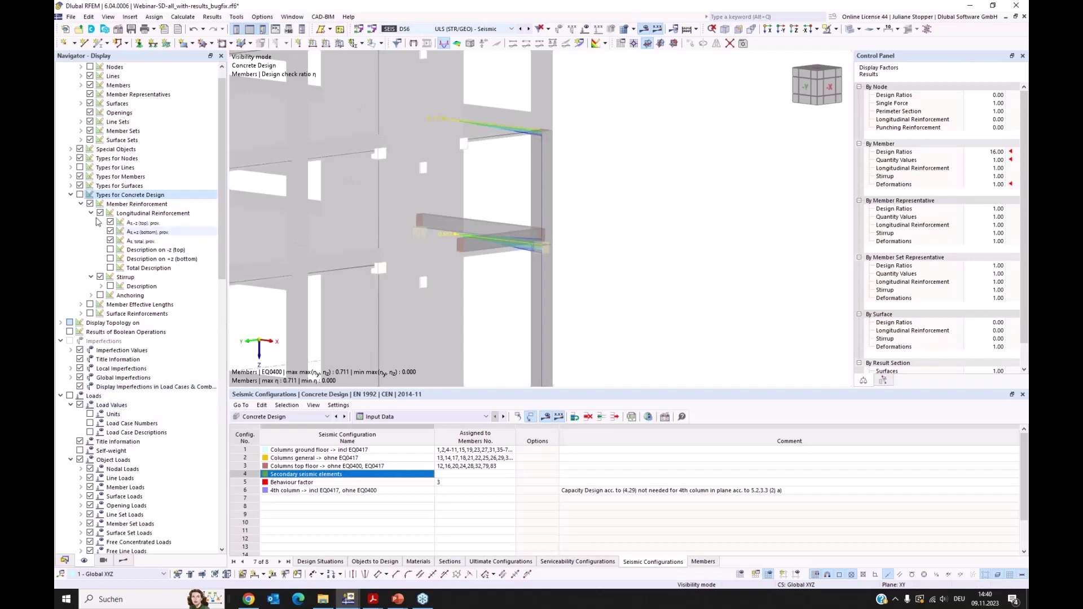
pyautogui.scroll(-15, 98, 222)
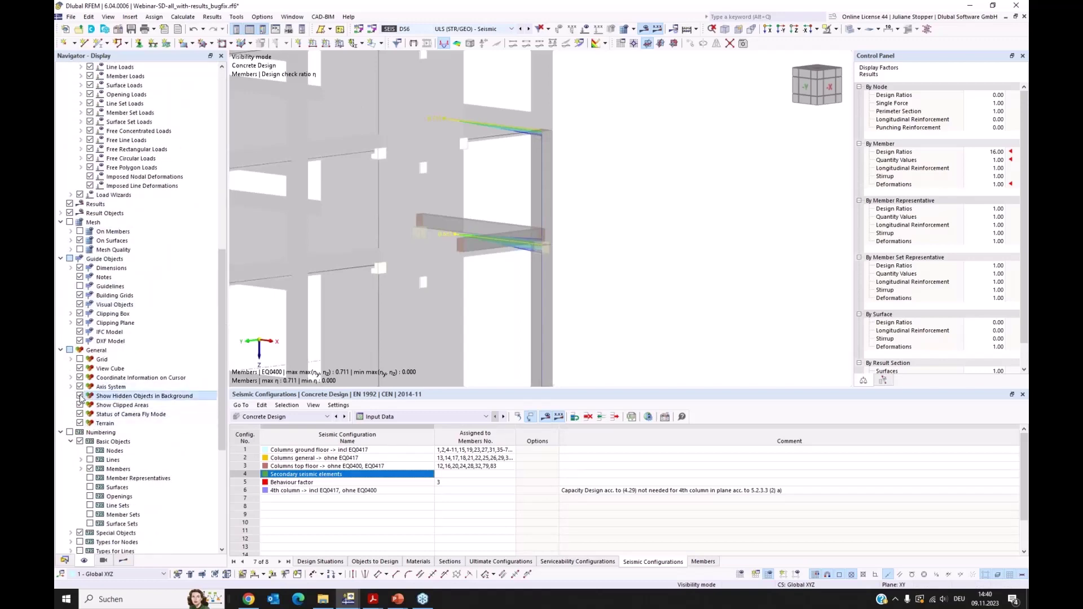
pyautogui.click(80, 396)
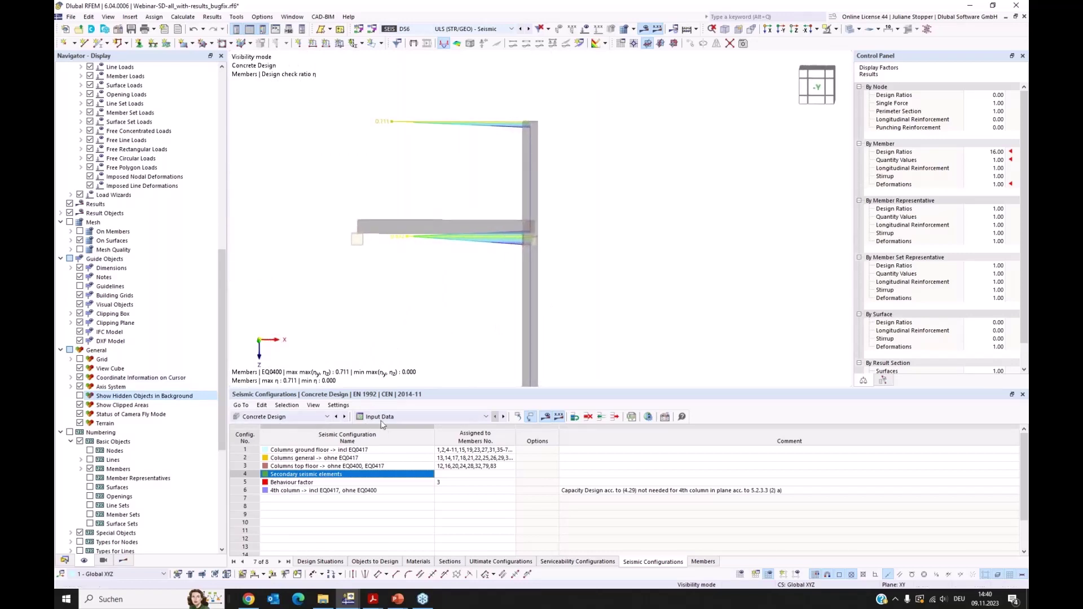
pyautogui.click(123, 560)
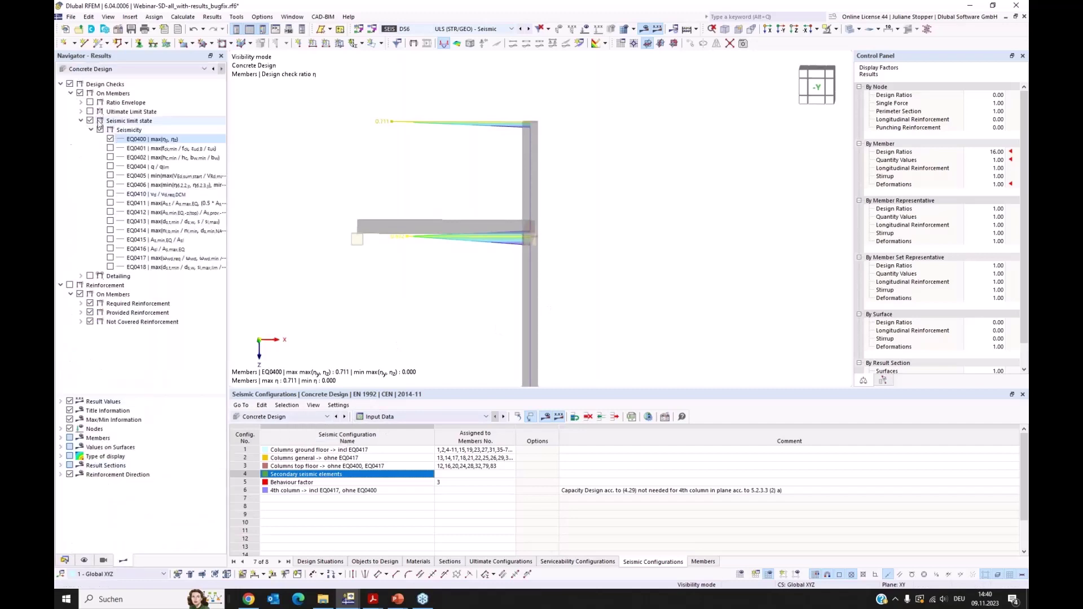
# - List the design ratios on members by design situation and select the isolated joint members in the model
pyautogui.click(405, 417)
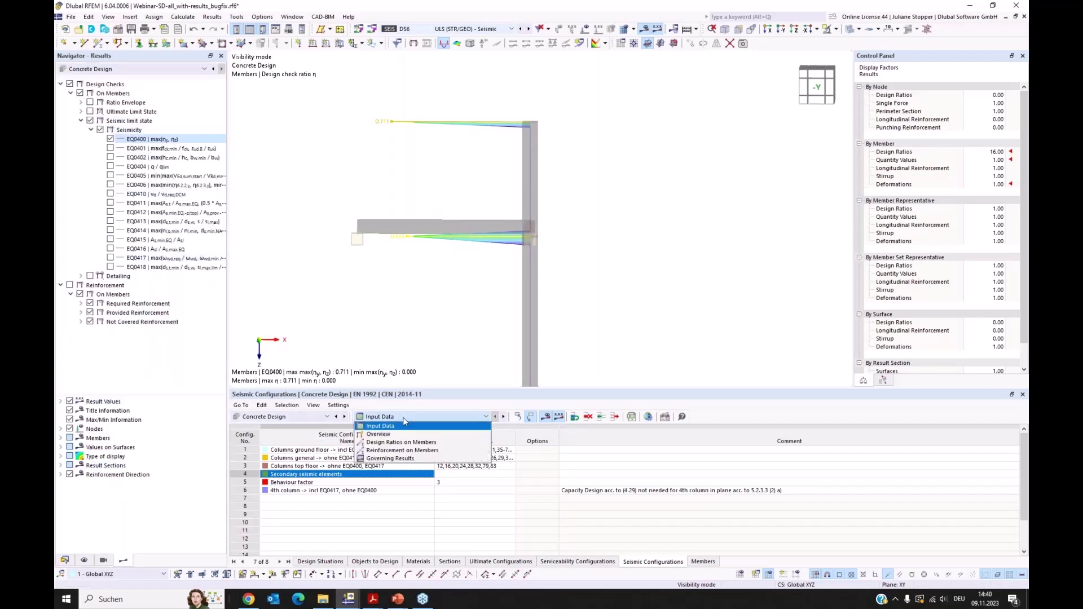
pyautogui.click(391, 444)
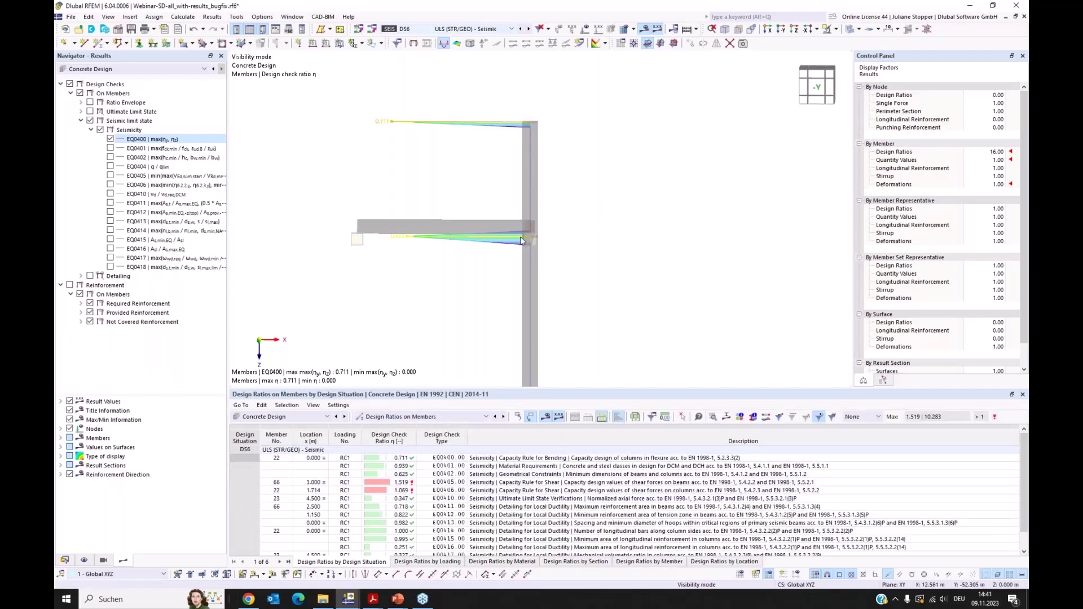
pyautogui.moveTo(590, 198); pyautogui.dragTo(475, 281)
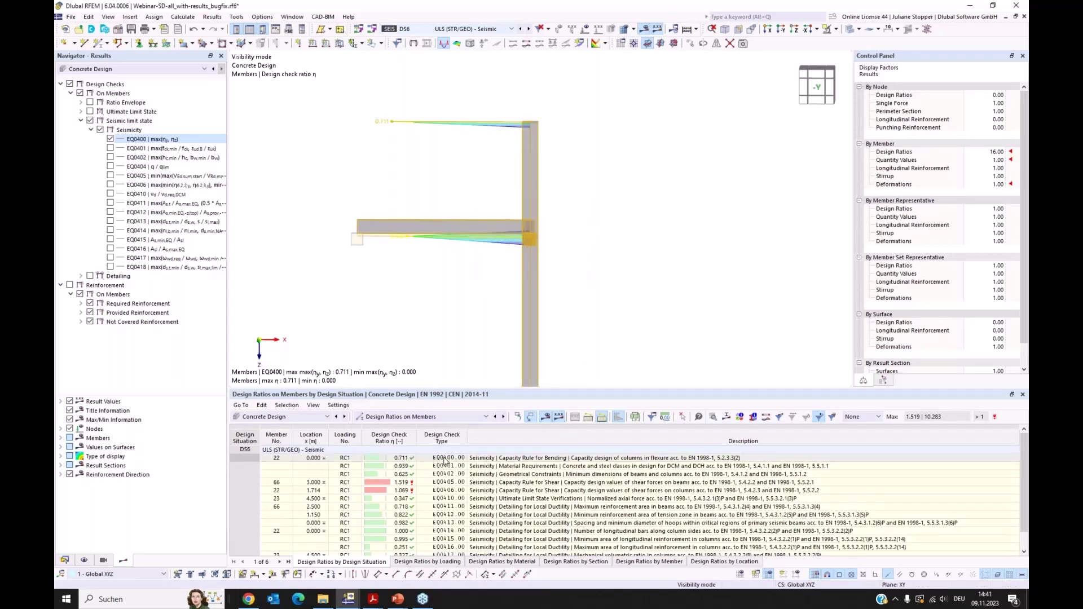
# - Open the EQ0400 design check details for member 22 and place the window so the joint stays in view
pyautogui.click(445, 459)
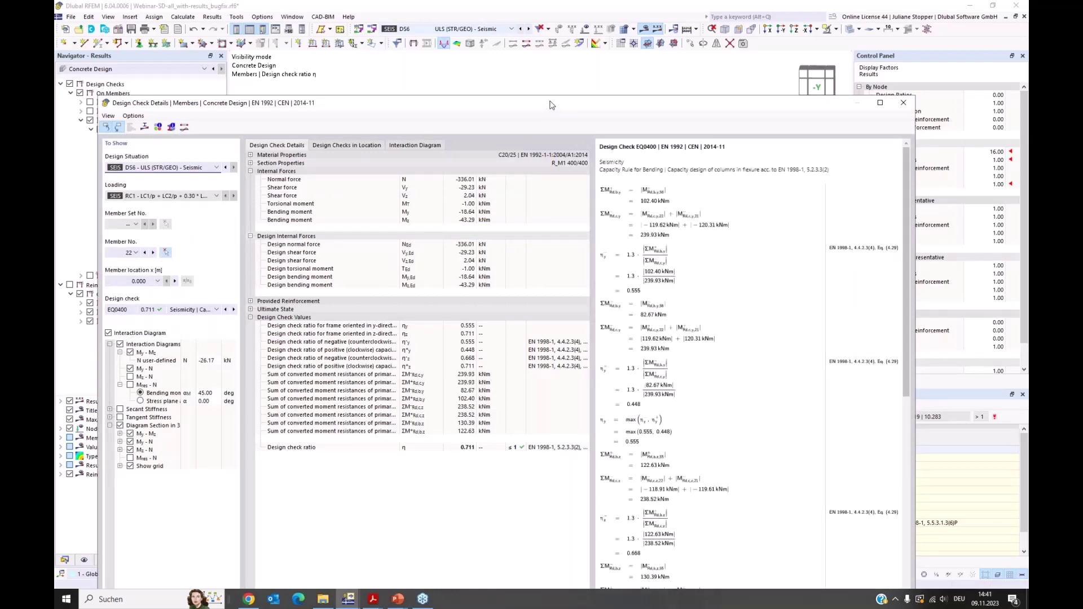
pyautogui.moveTo(551, 105); pyautogui.dragTo(582, 58)
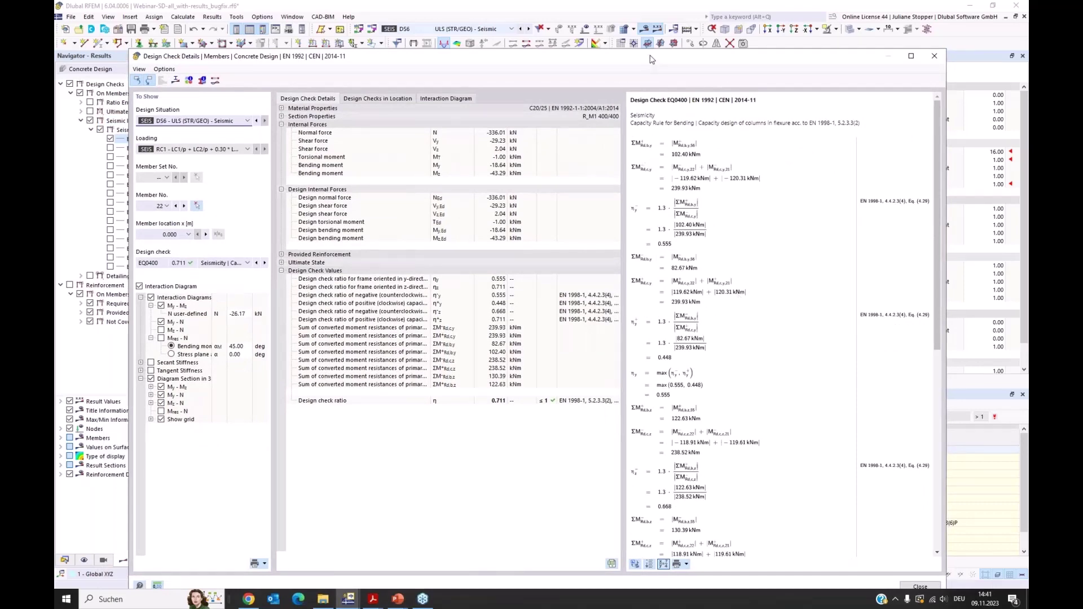
pyautogui.moveTo(649, 63); pyautogui.dragTo(629, 297)
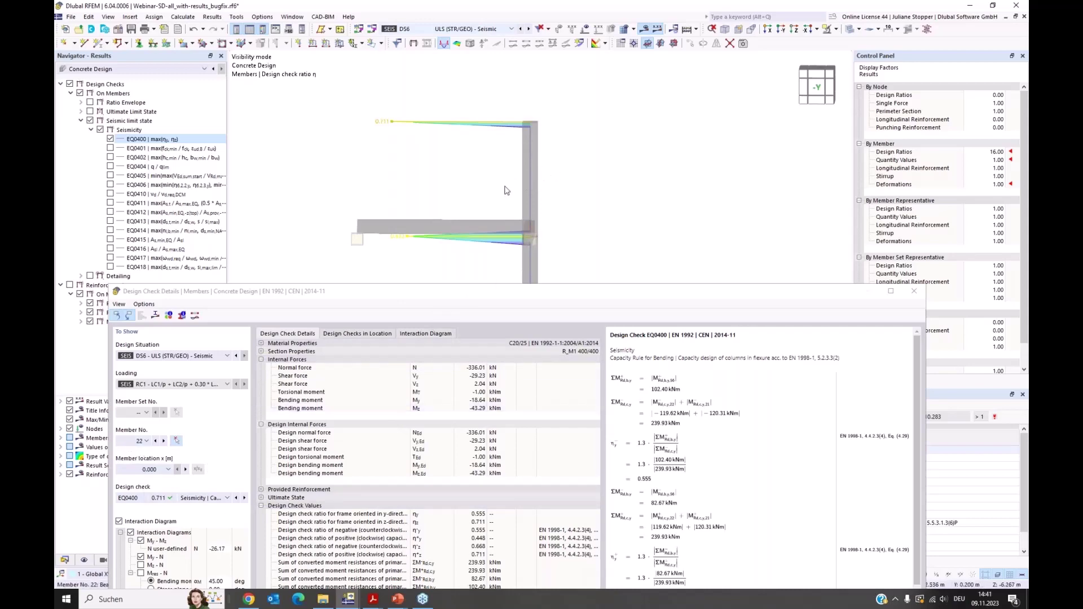
pyautogui.moveTo(438, 299)
pyautogui.mouseDown()
pyautogui.moveTo(417, 317)
pyautogui.moveTo(453, 294)
pyautogui.mouseUp()
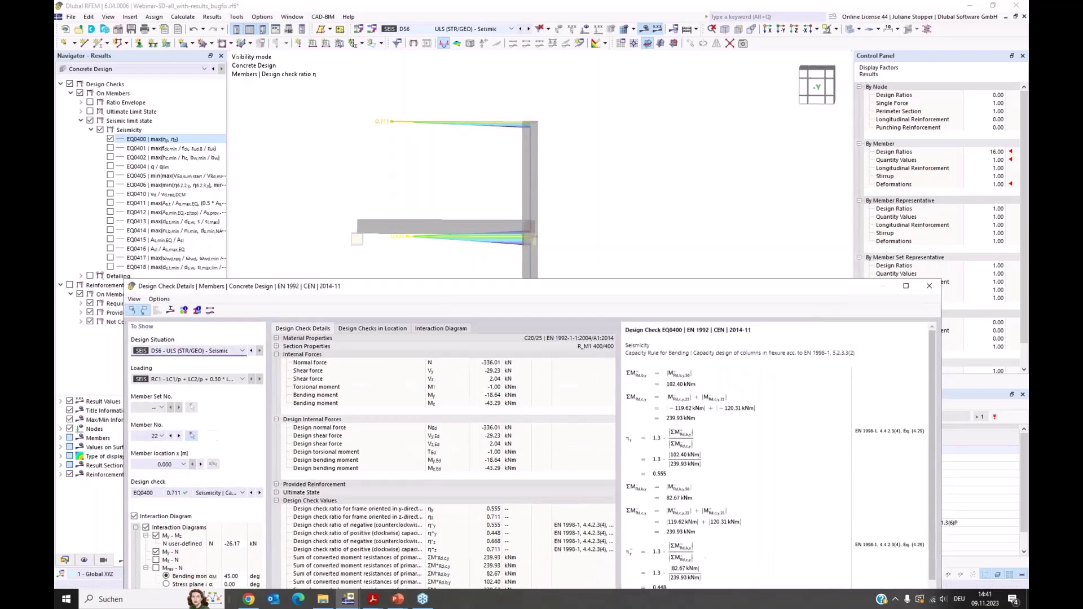
# - Turn on the numbering of the members in the model and raise the check details window slightly
pyautogui.click(84, 560)
pyautogui.click(69, 432)
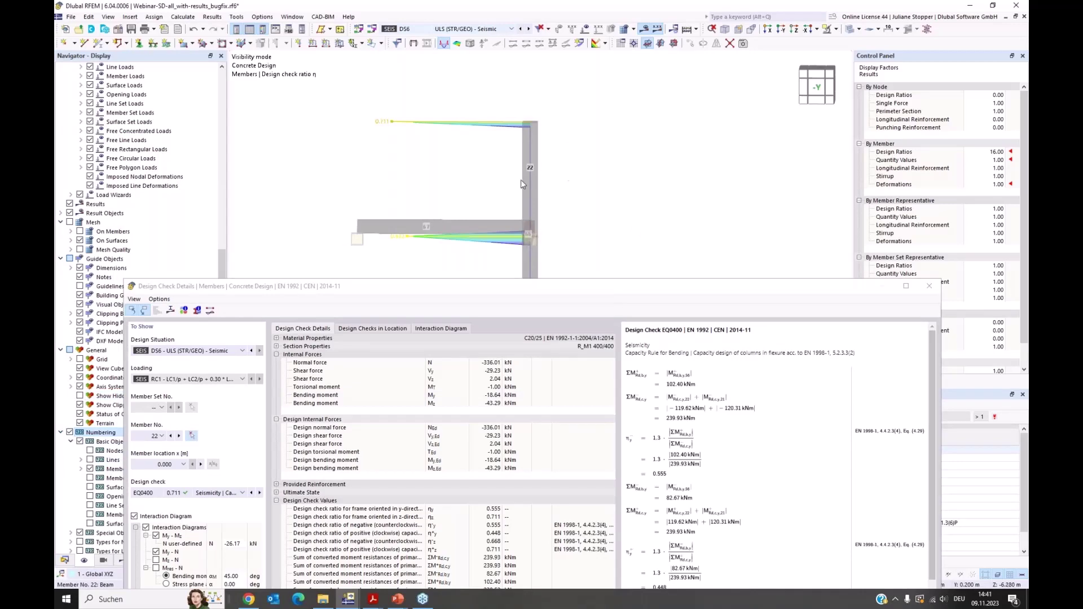
pyautogui.moveTo(371, 289); pyautogui.dragTo(376, 256)
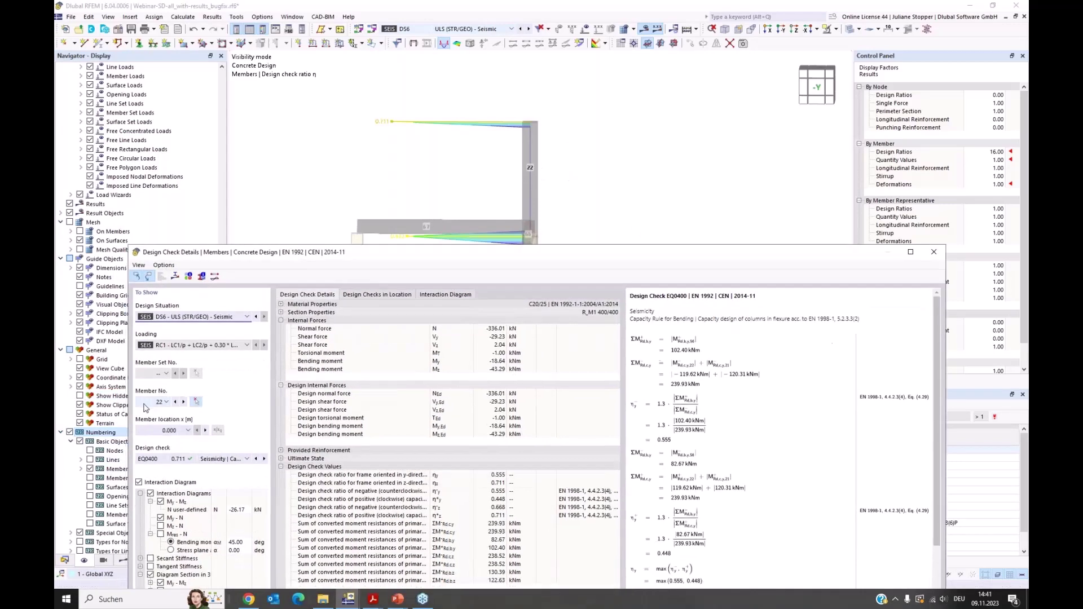
# - Show the EQ0400 check of member 22 at member location x = 3.000 m, keeping the joint uncovered
pyautogui.click(157, 434)
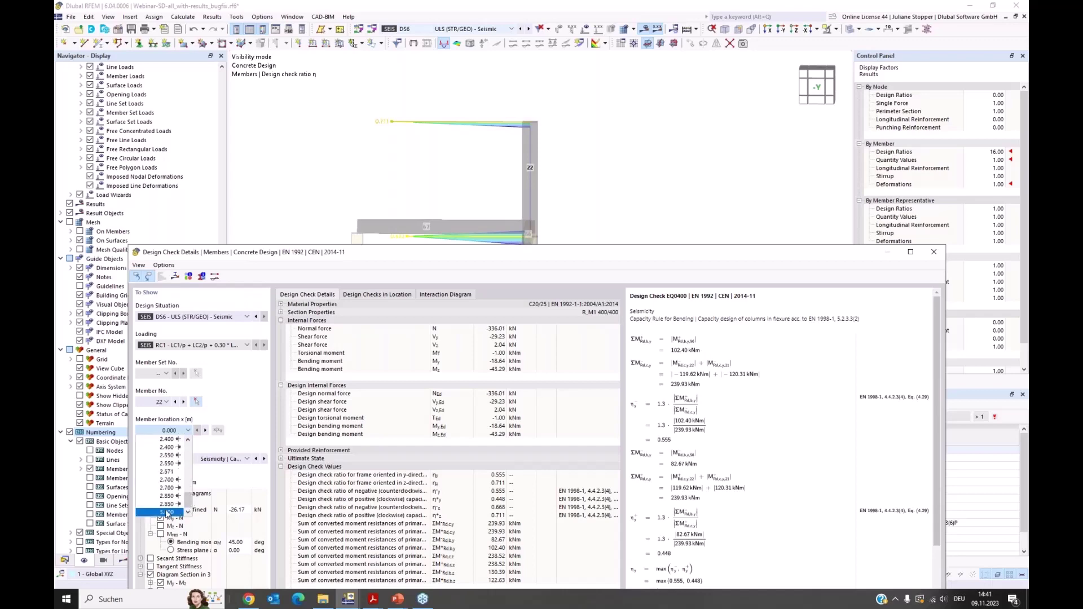
pyautogui.click(168, 515)
pyautogui.press('Down')
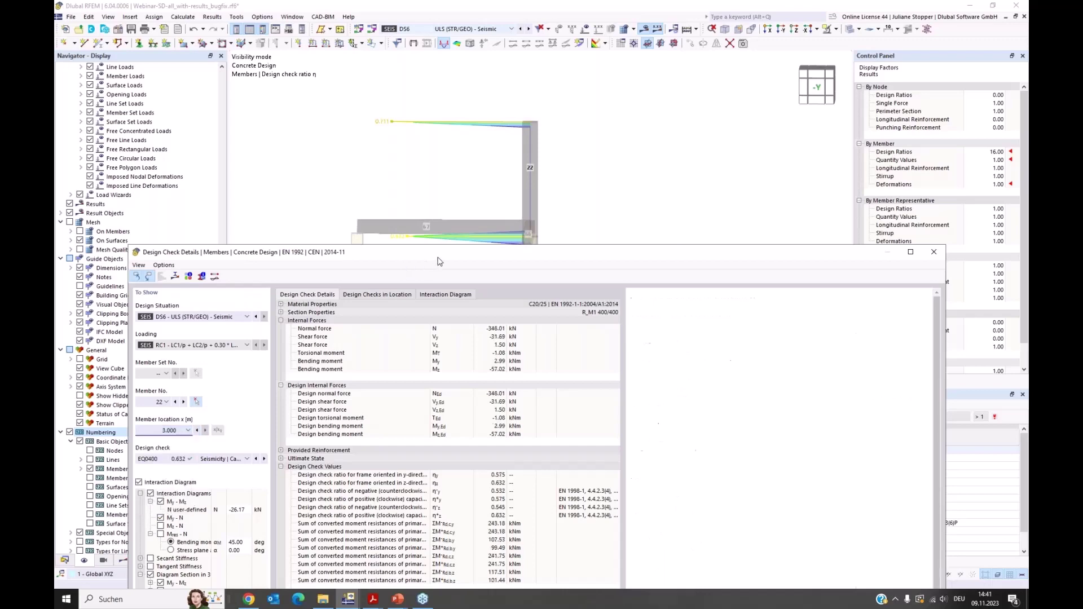
pyautogui.moveTo(476, 260); pyautogui.dragTo(465, 273)
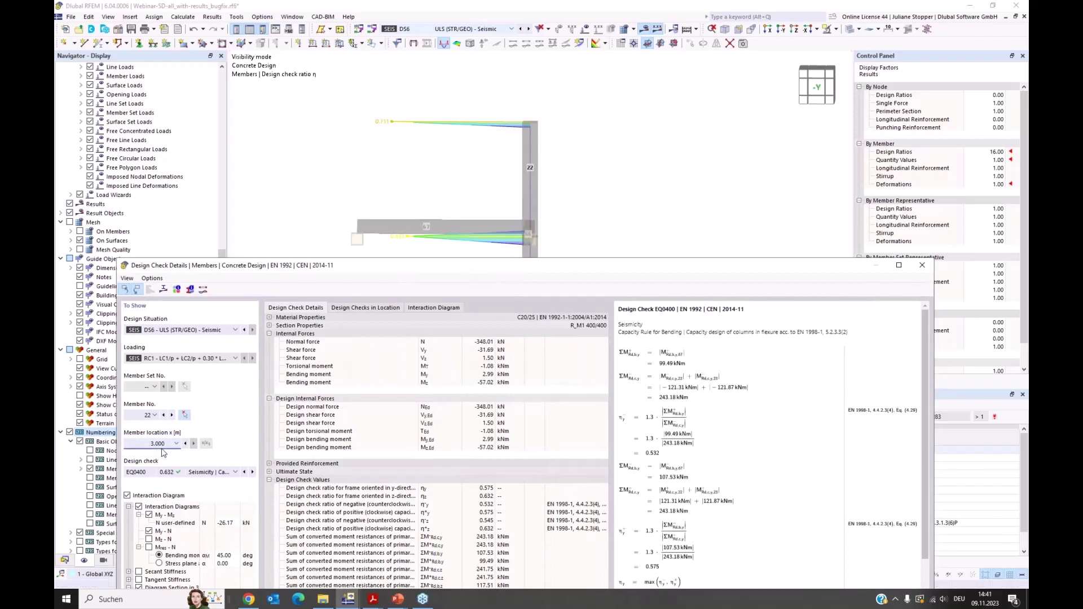
# - Close the design check details and turn on the local axis systems of the members
pyautogui.click(536, 192)
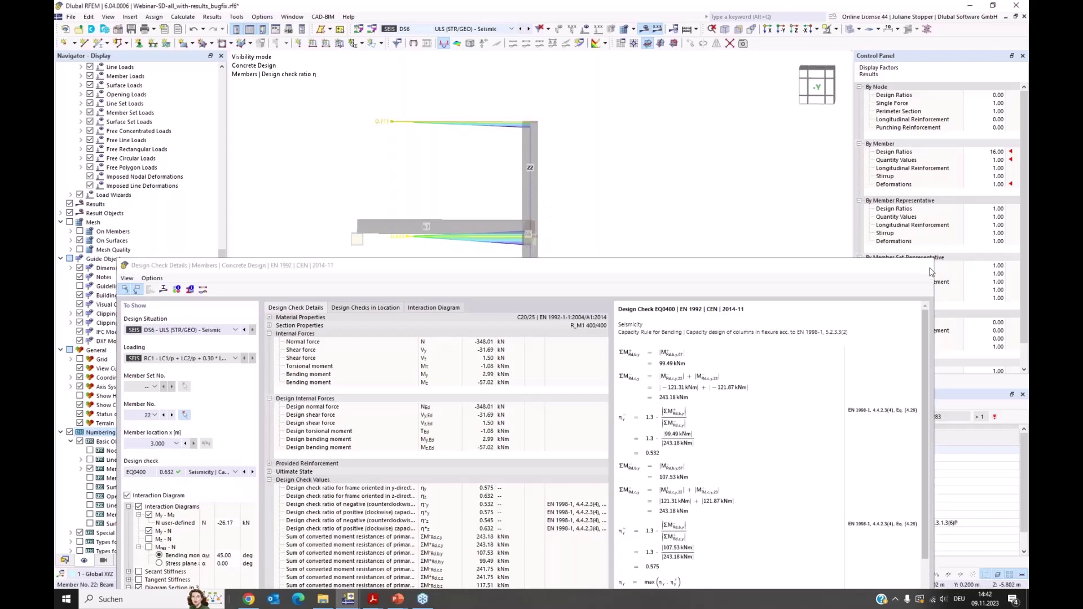
pyautogui.click(929, 267)
pyautogui.rightClick(533, 190)
pyautogui.click(534, 214)
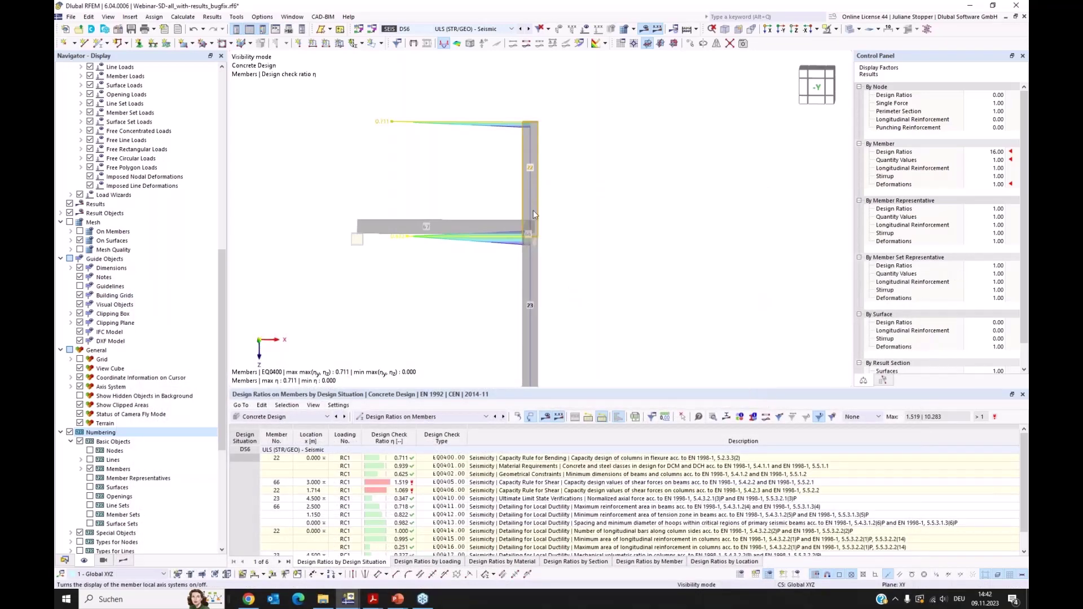
# - Reopen the EQ0400 design check details for member 22 and set the member location x to 3.000 m
pyautogui.click(443, 458)
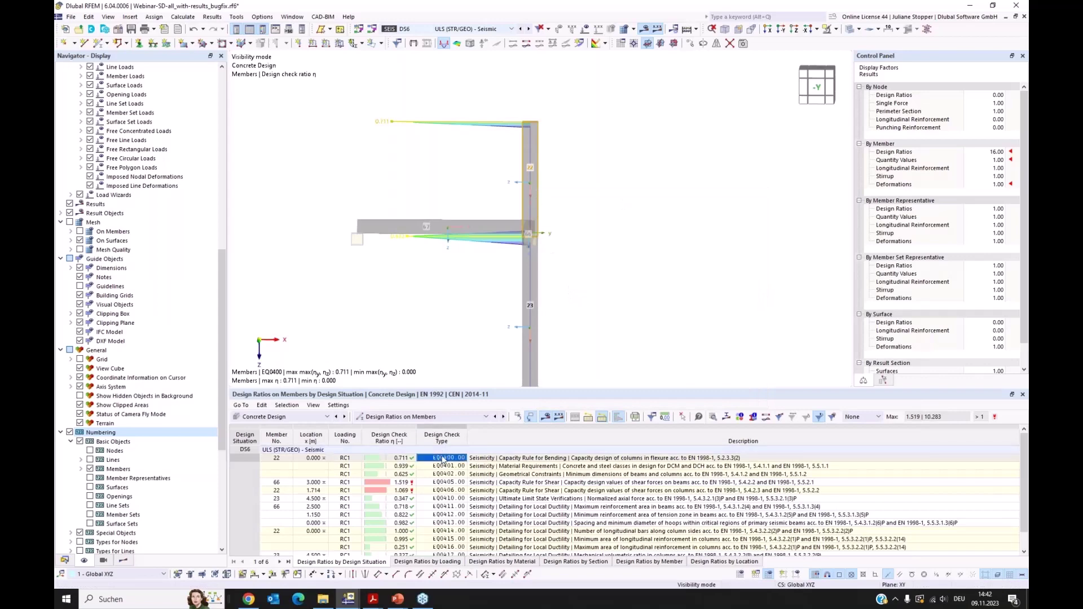
pyautogui.doubleClick(530, 233)
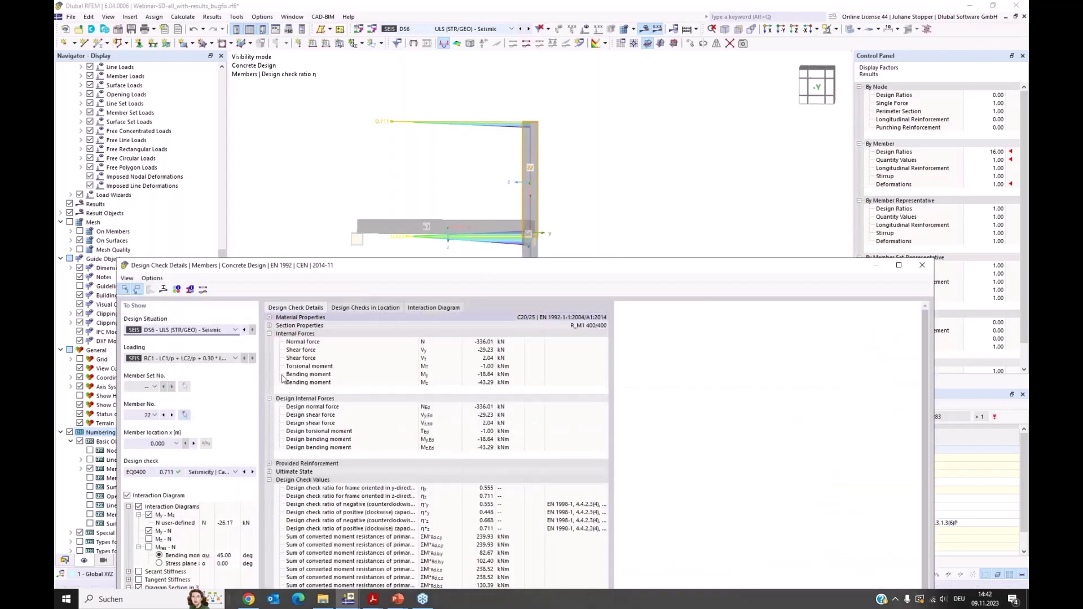
pyautogui.click(163, 444)
pyautogui.click(166, 452)
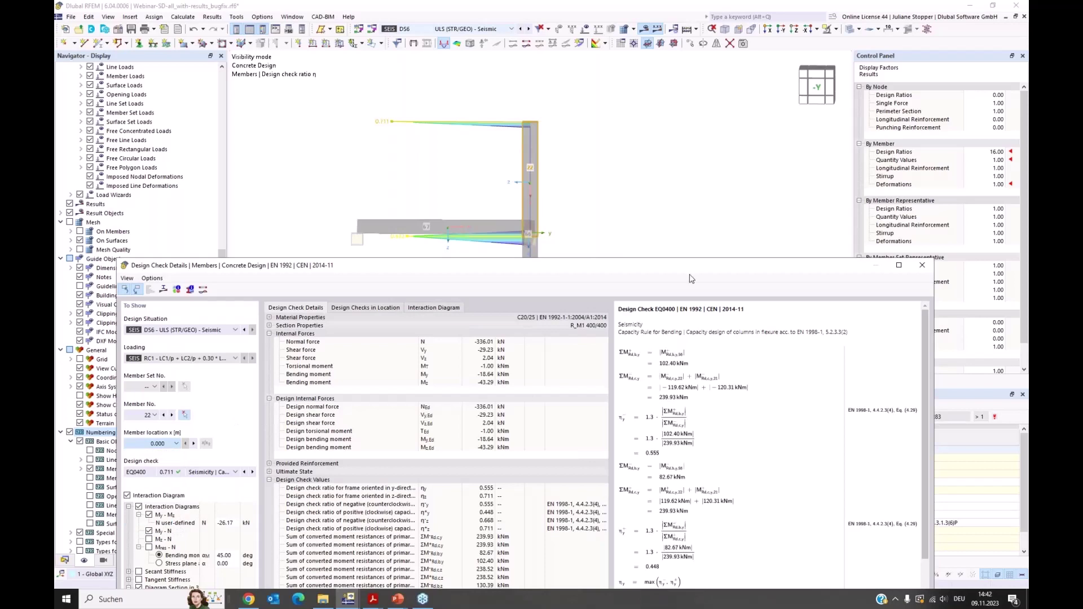
pyautogui.press('End')
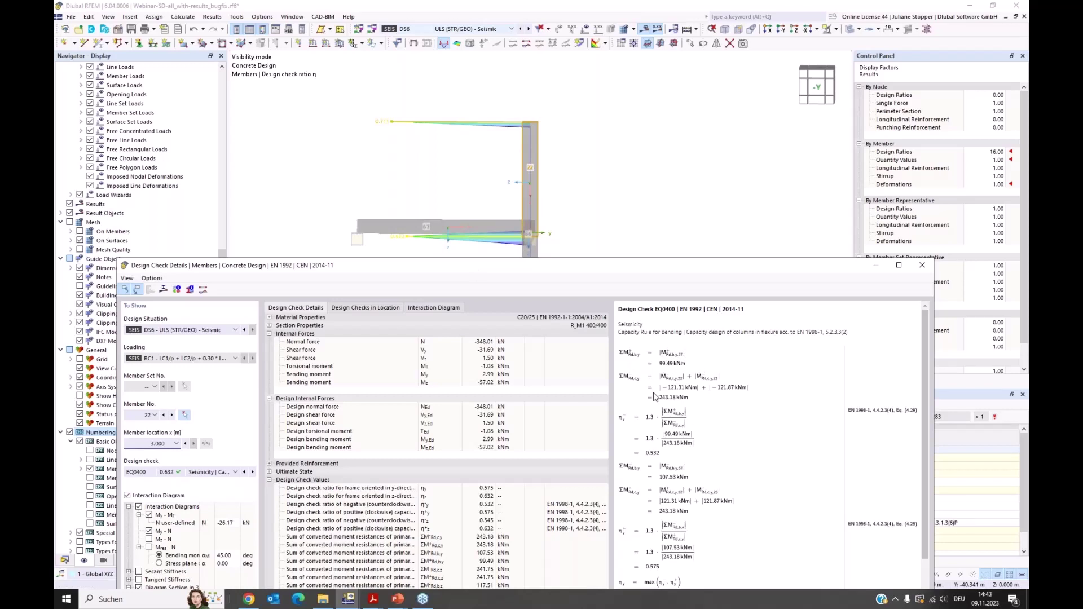
# - Compare the EQ0400 moment resistances with the joint members and highlight the formula for the negative capacity moments about y
pyautogui.click(600, 164)
pyautogui.scroll(-3, 600, 162)
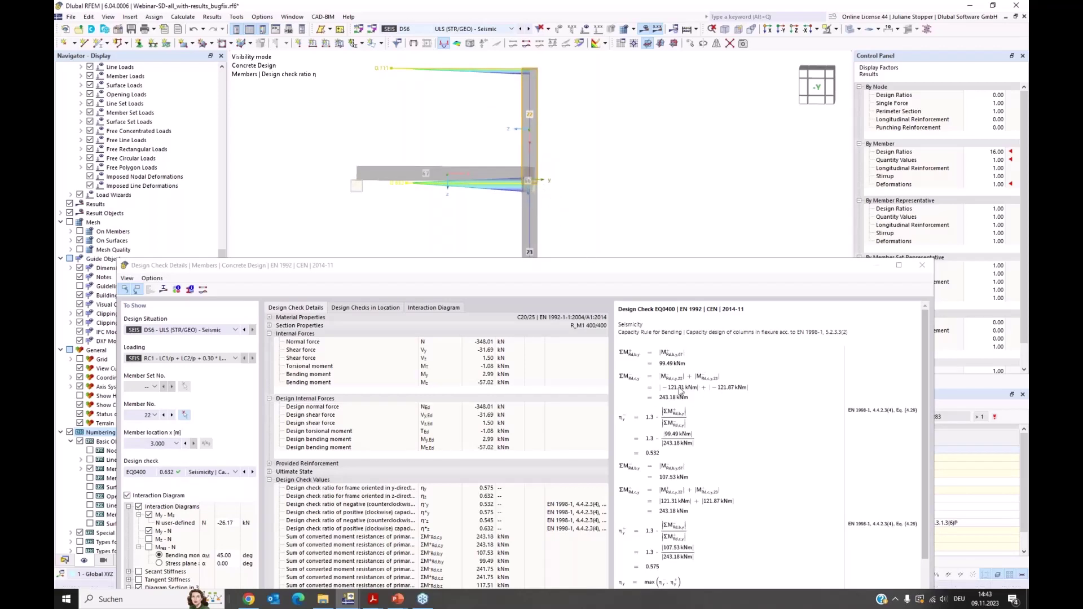
pyautogui.click(703, 291)
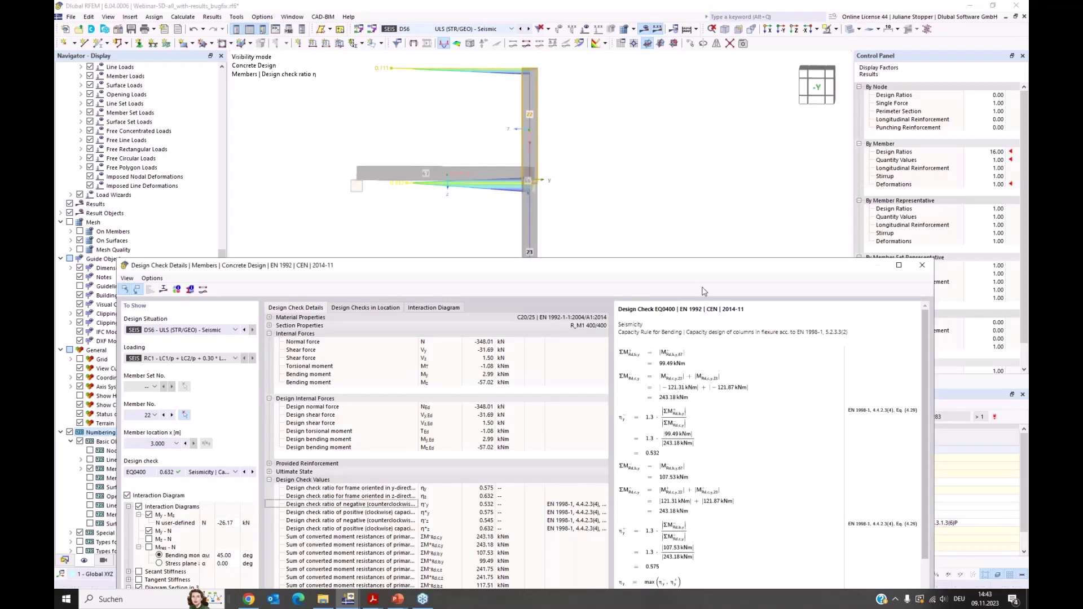
pyautogui.moveTo(705, 261); pyautogui.dragTo(727, 24)
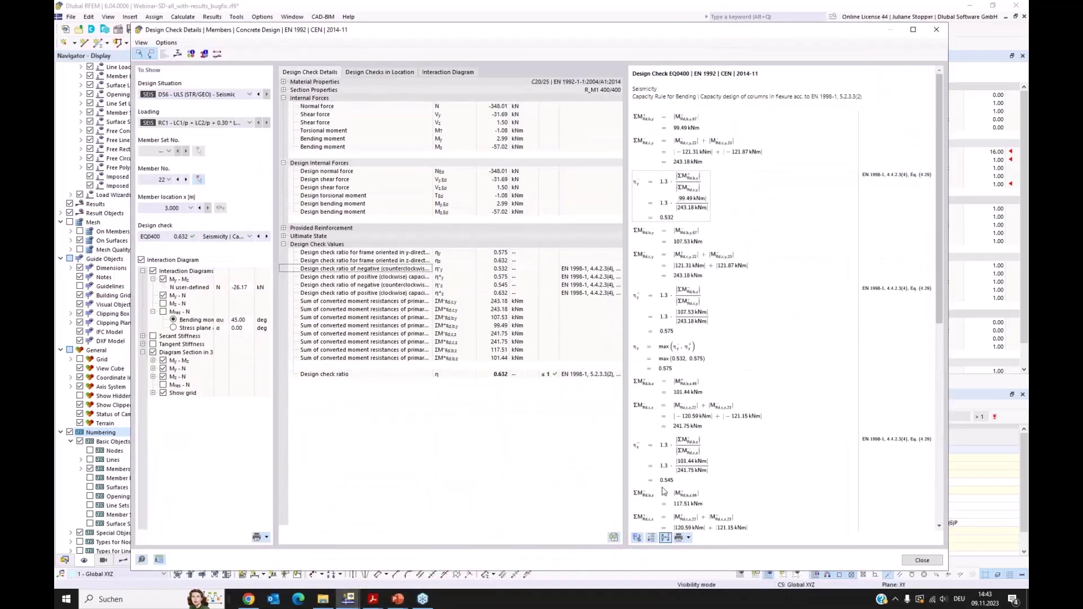
# - Hide the inserted values in the EQ0400 formulas, read the symbol explanations against the joint, and restore the values
pyautogui.click(665, 539)
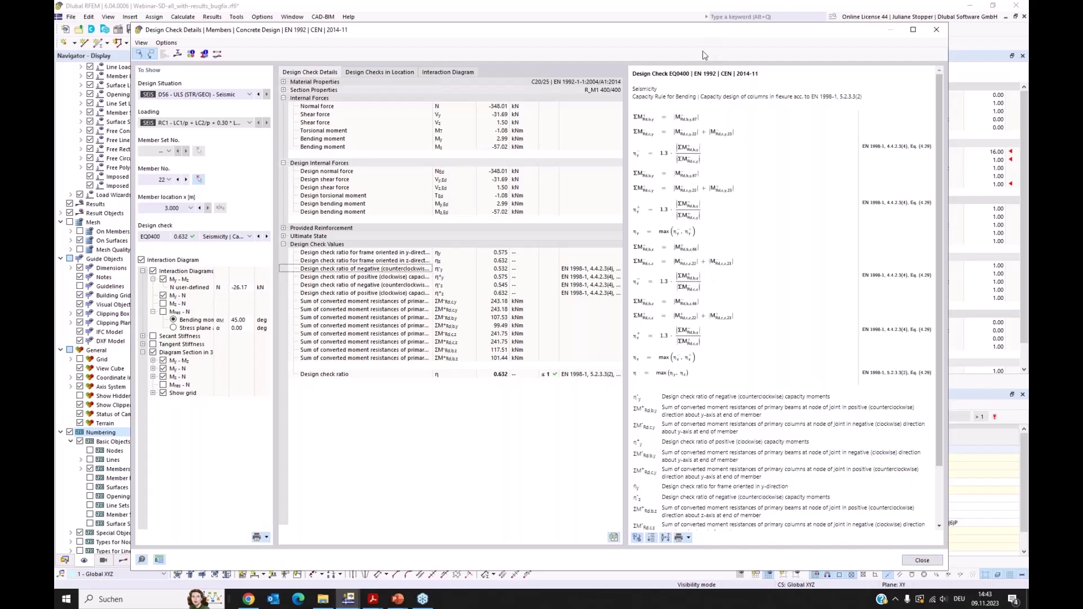
pyautogui.moveTo(702, 30); pyautogui.dragTo(673, 329)
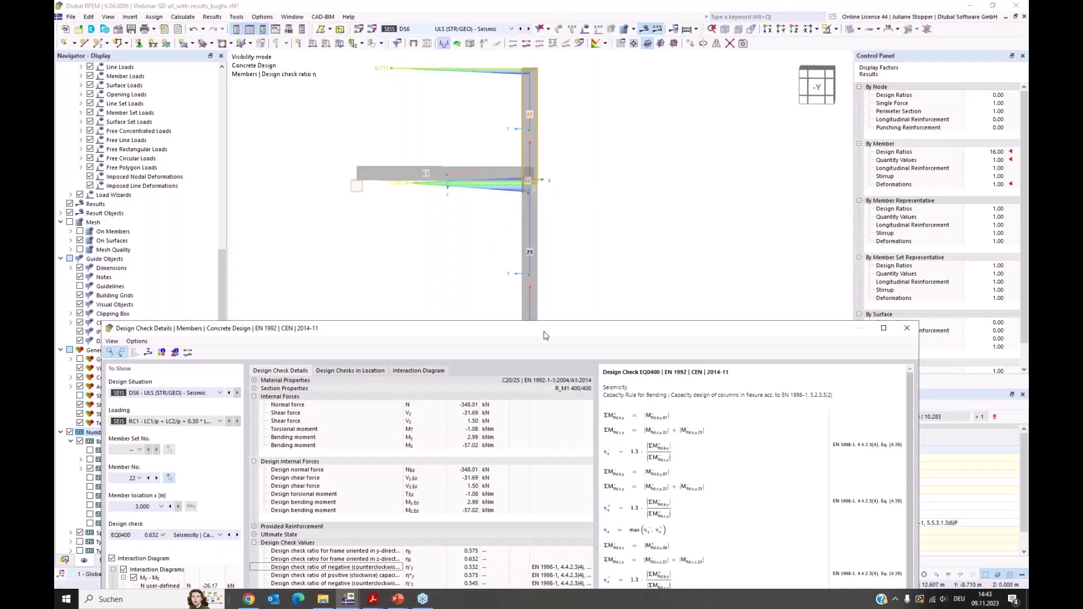
pyautogui.moveTo(545, 336); pyautogui.dragTo(559, 85)
pyautogui.scroll(-3, 699, 313)
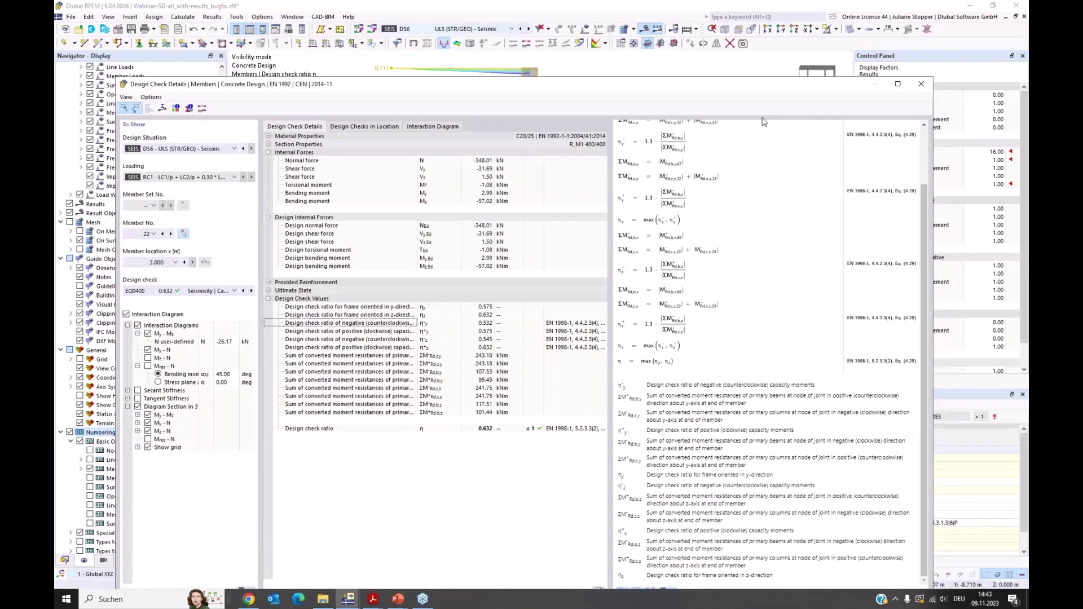
pyautogui.moveTo(742, 83); pyautogui.dragTo(743, 23)
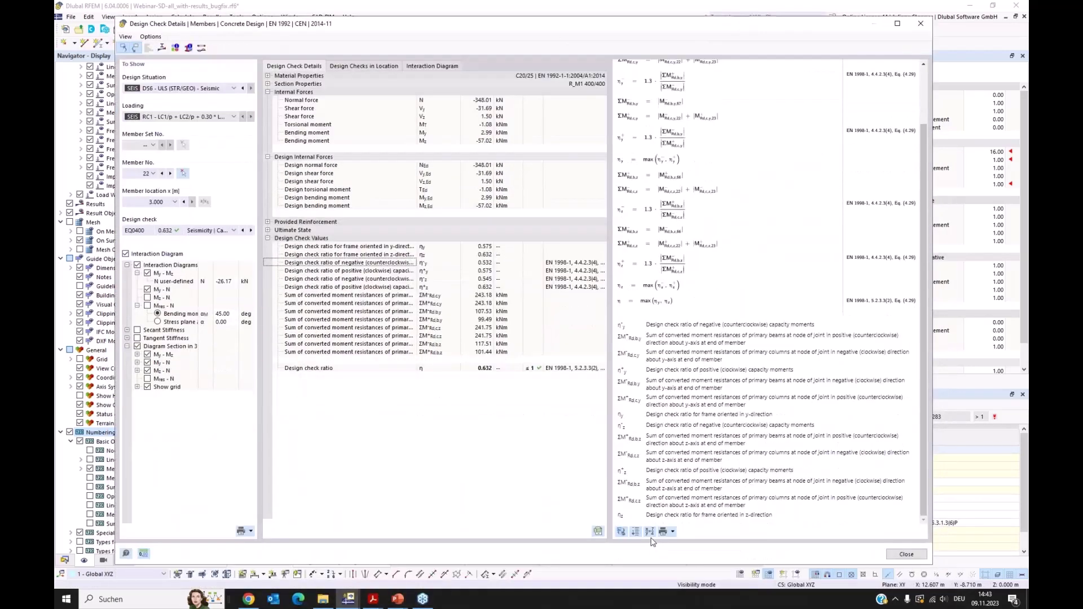
pyautogui.click(650, 531)
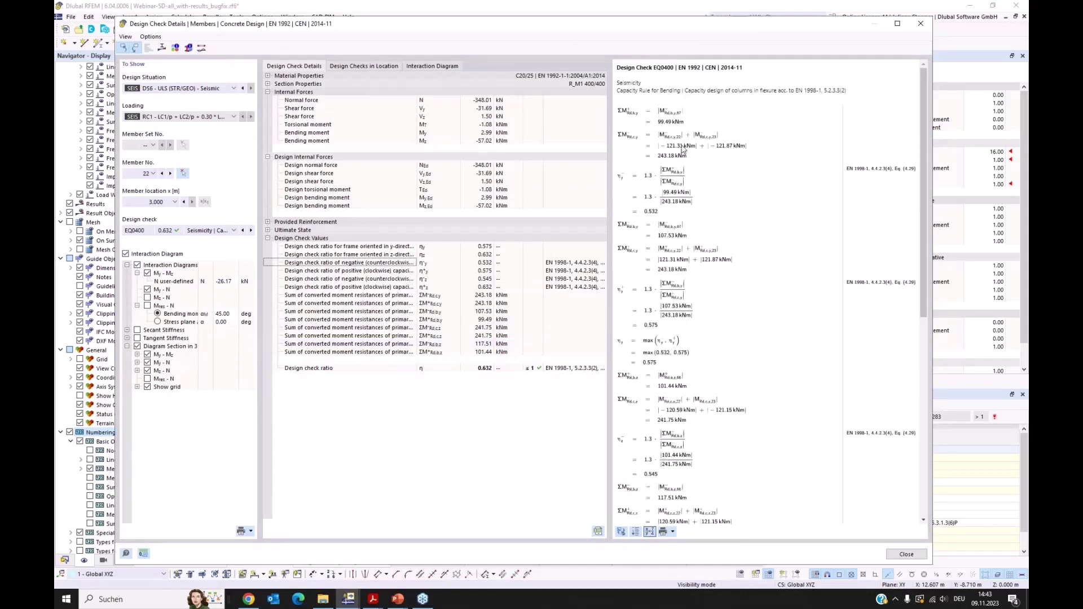
# - Open the result diagrams of member 22 from the check details and show its static analysis results
pyautogui.moveTo(653, 24); pyautogui.dragTo(653, 26)
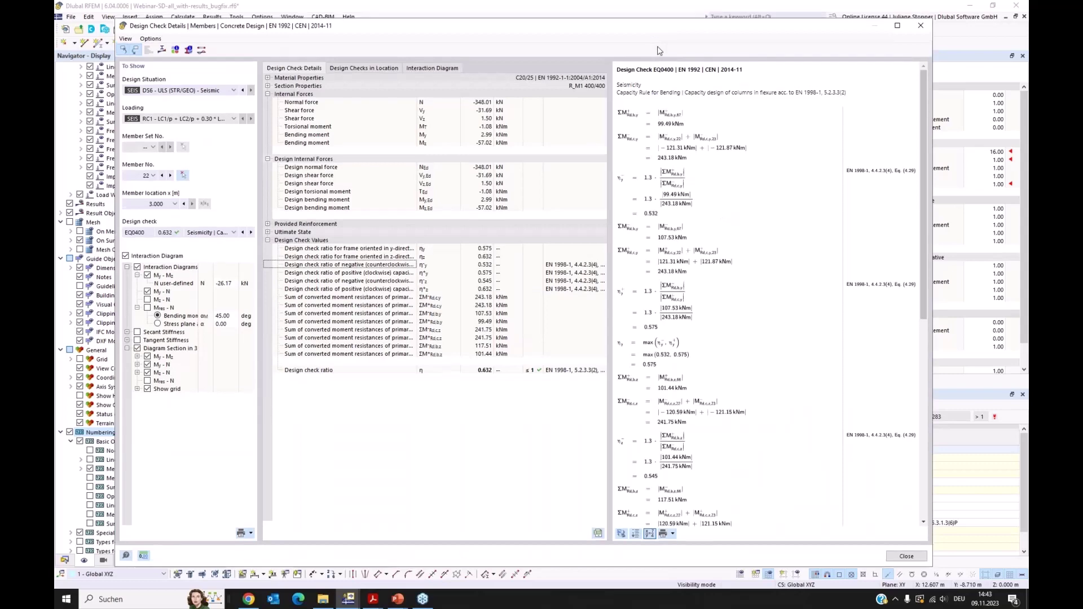
pyautogui.moveTo(531, 29); pyautogui.dragTo(537, 202)
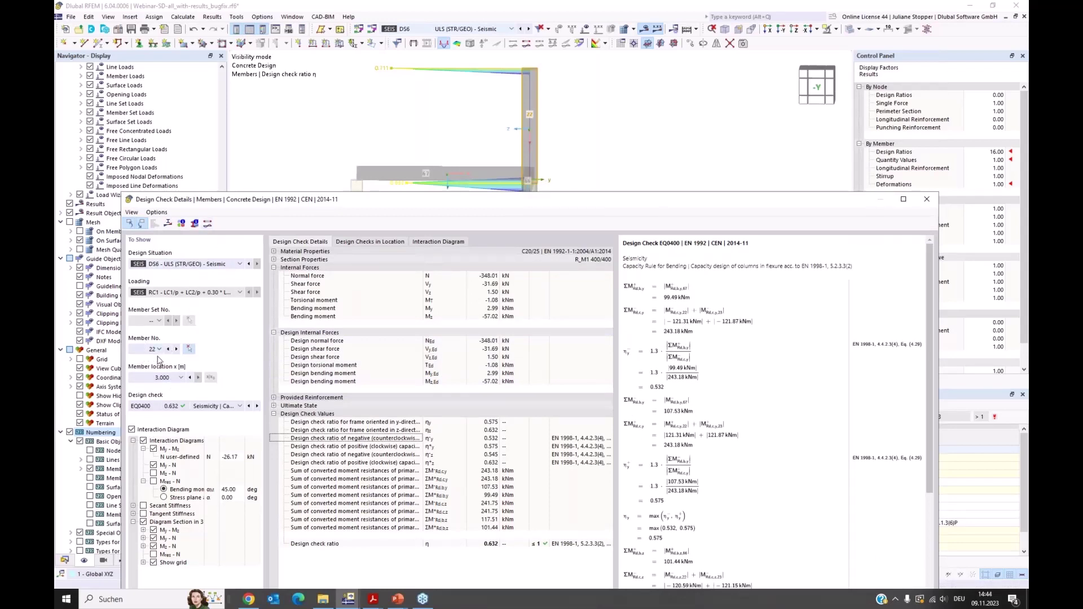
pyautogui.click(208, 223)
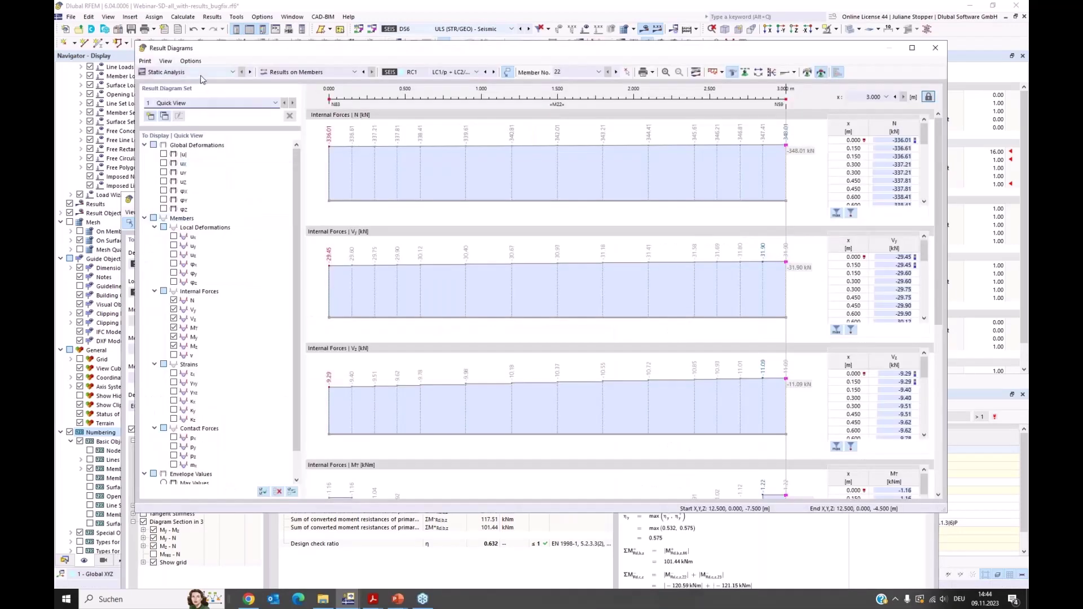
pyautogui.click(202, 73)
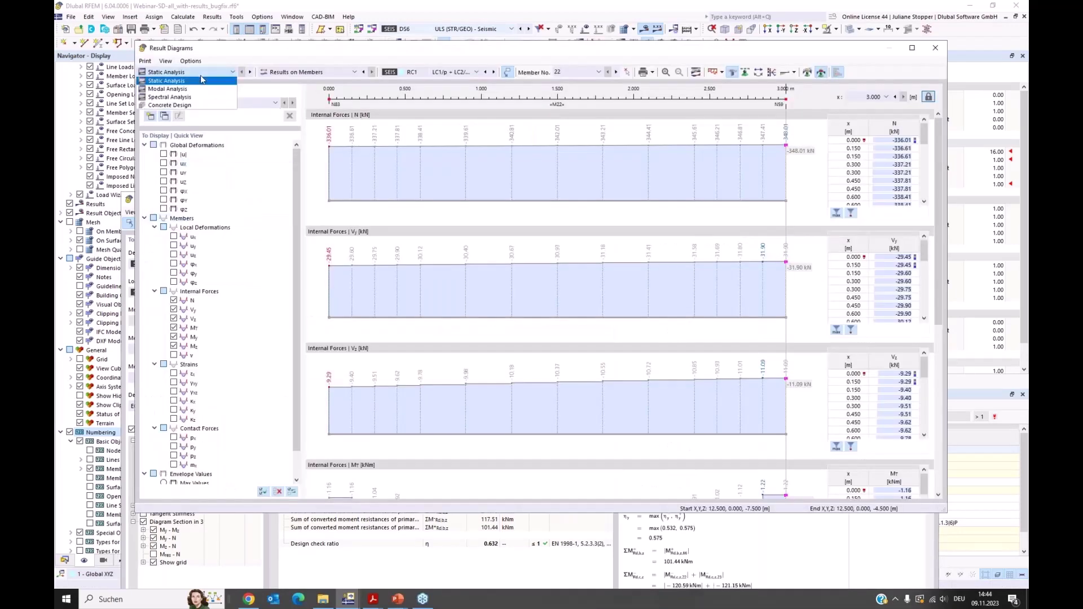
pyautogui.click(198, 81)
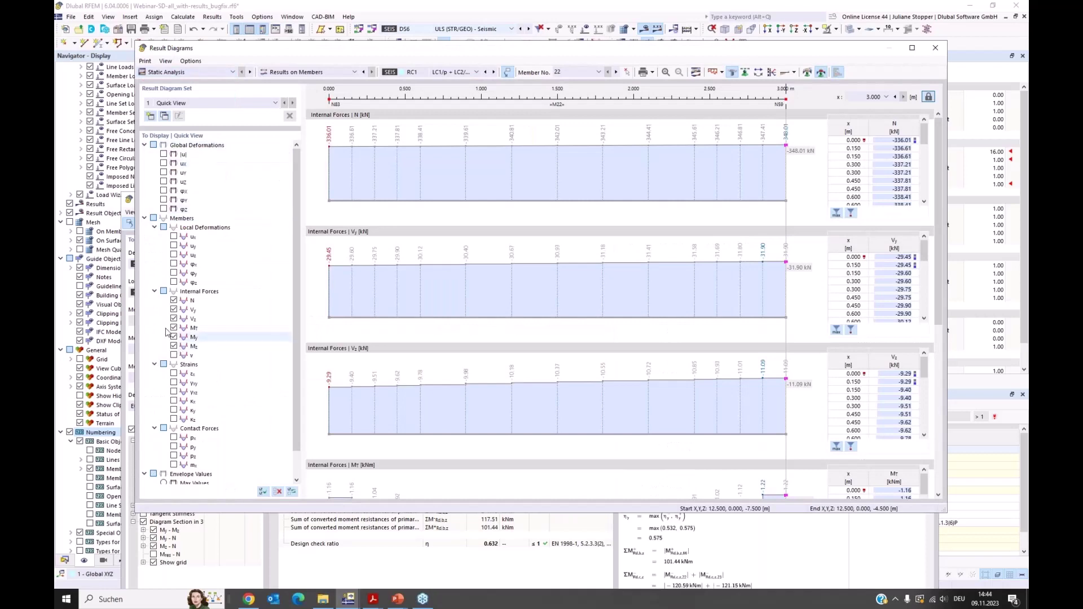
# - Reduce the displayed internal forces of member 22 to N, view both maximum and minimum envelope values, and close the result diagrams
pyautogui.click(174, 310)
pyautogui.click(174, 319)
pyautogui.click(174, 328)
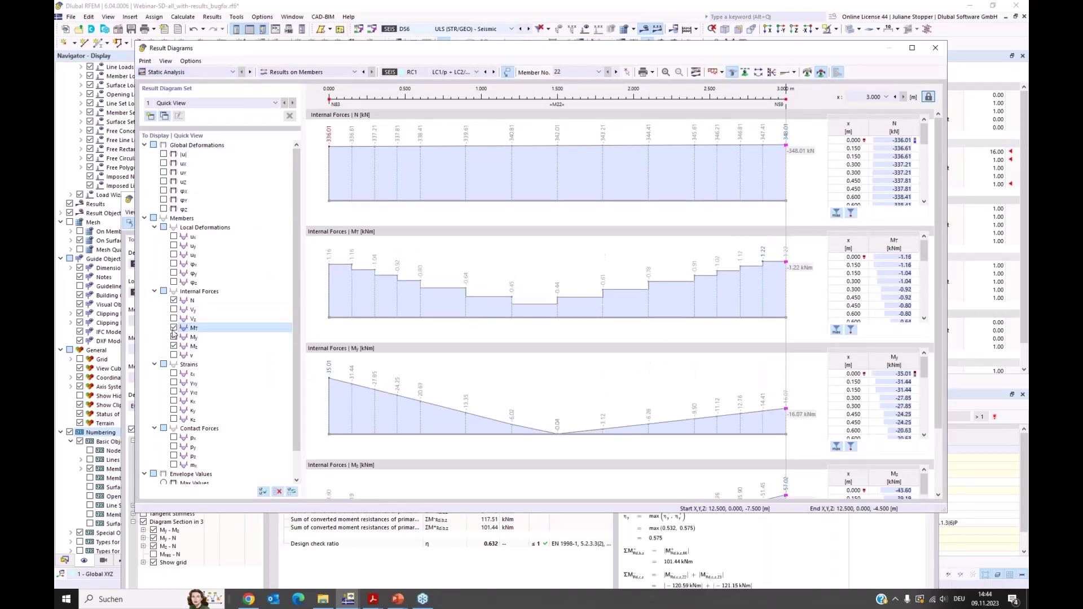
pyautogui.click(174, 336)
pyautogui.click(173, 346)
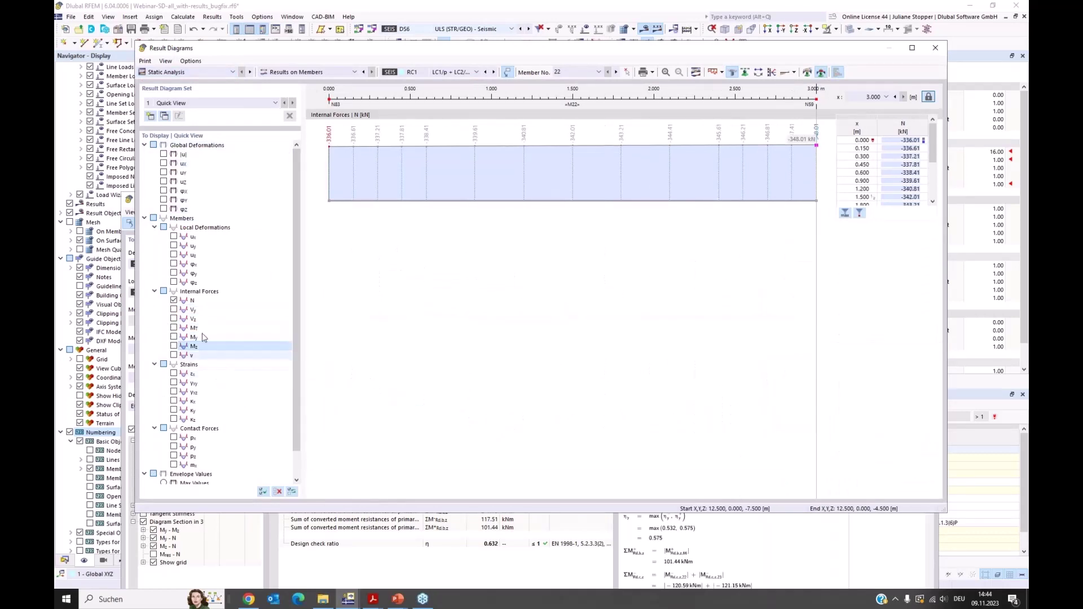
pyautogui.scroll(-1, 203, 338)
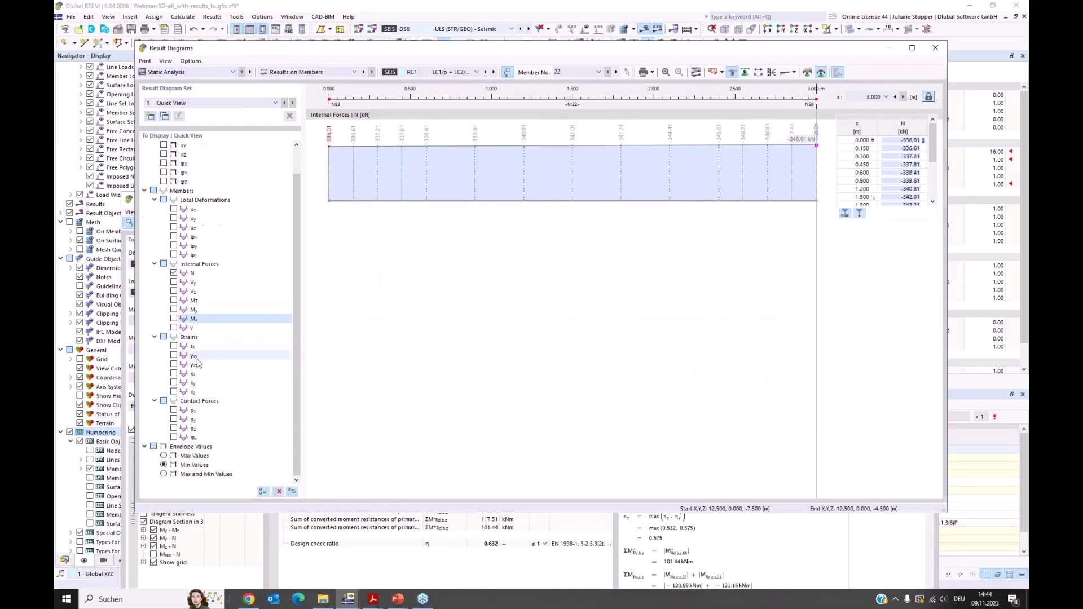
pyautogui.click(164, 475)
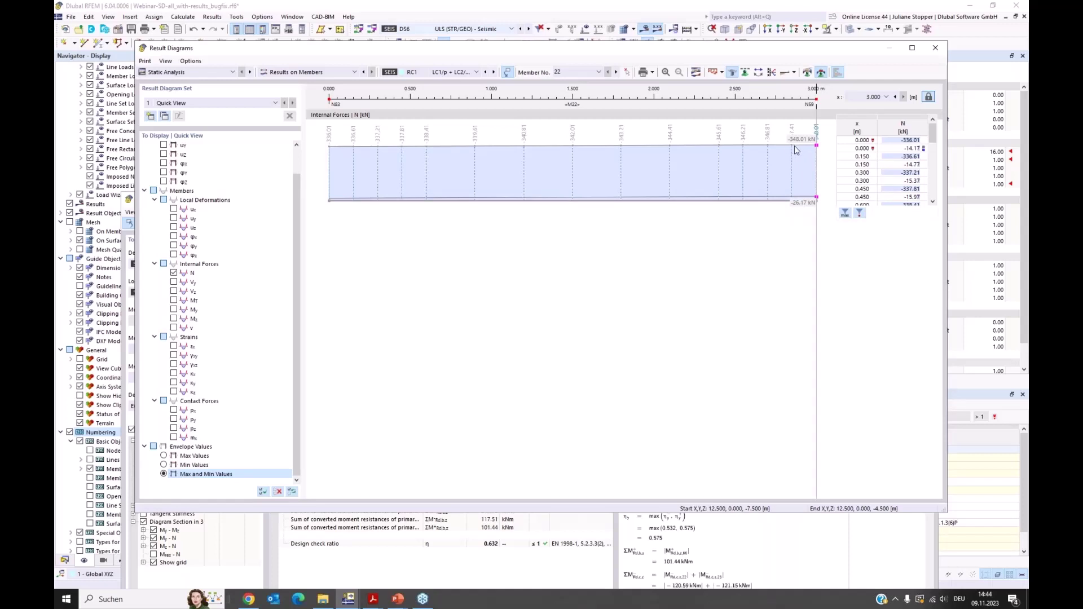
pyautogui.click(934, 48)
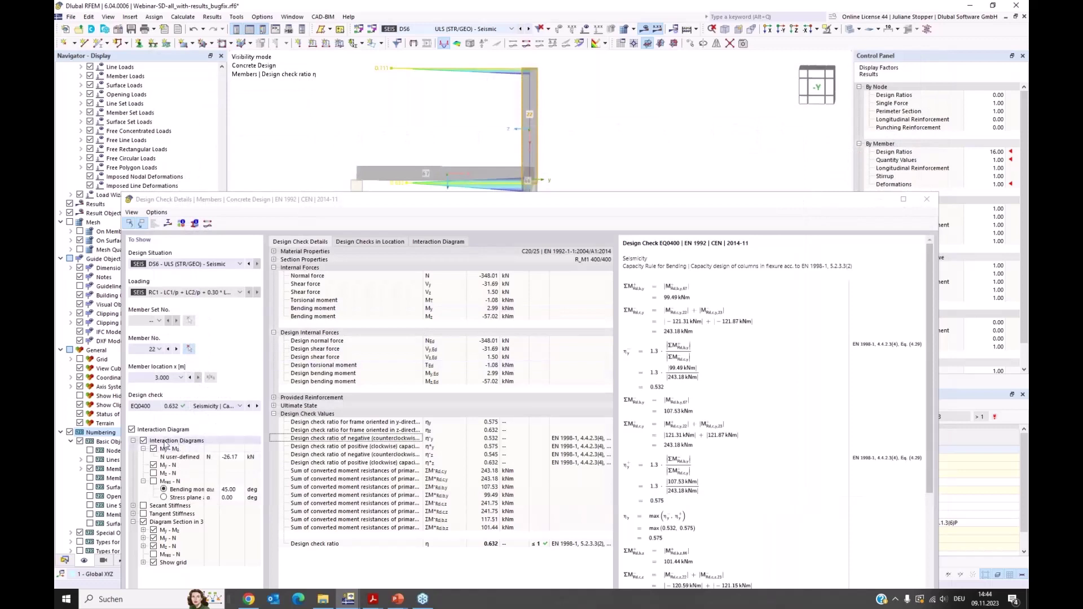
# - Show the interaction diagrams of member 22 and compare the My-N diagram with the My-Mz diagram
pyautogui.click(131, 430)
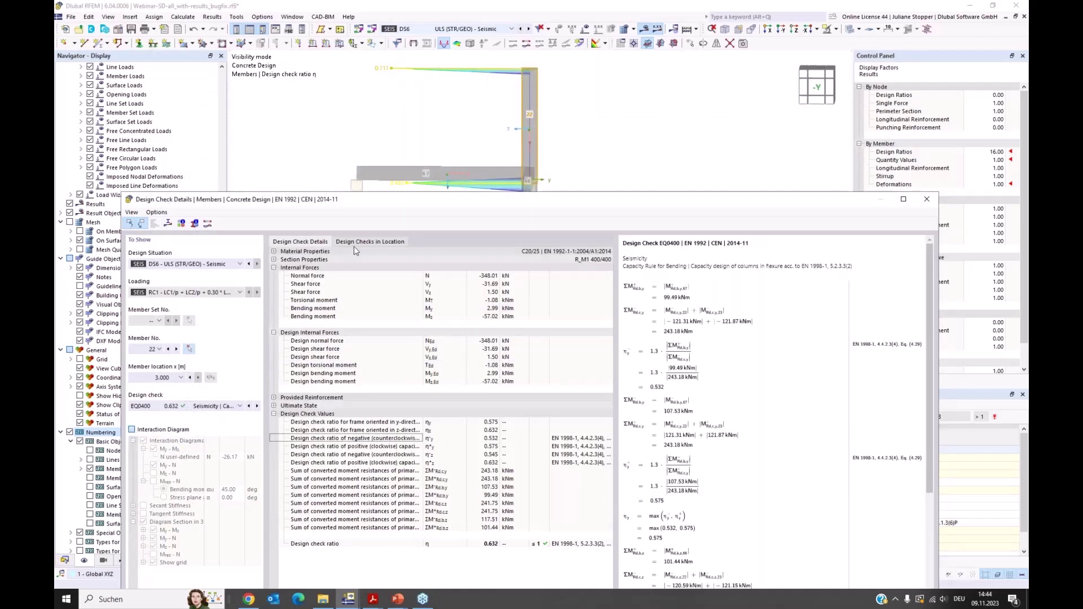
pyautogui.click(437, 242)
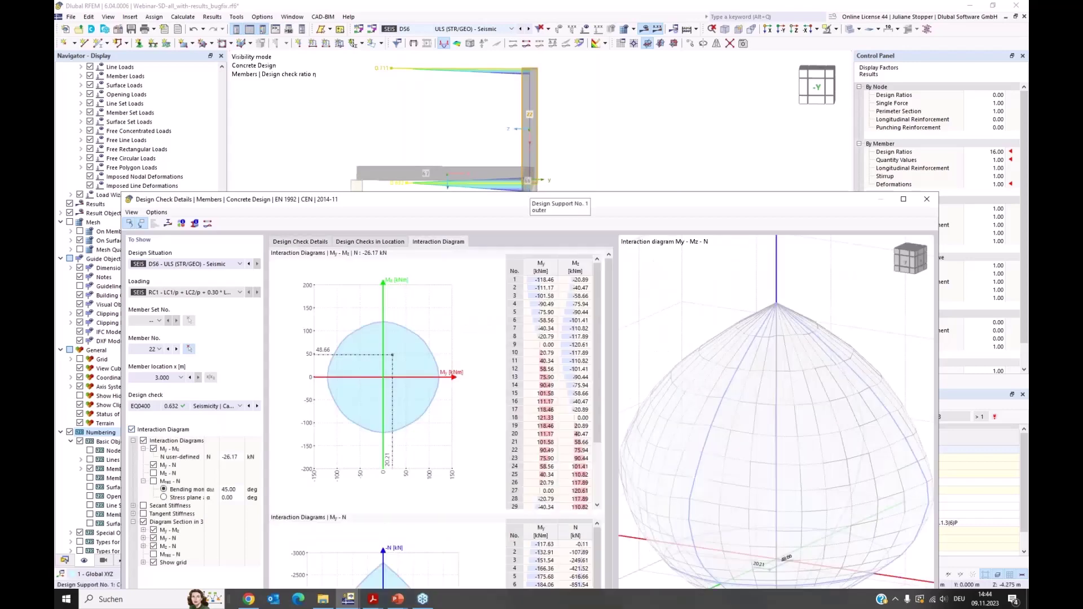
pyautogui.moveTo(556, 201); pyautogui.dragTo(561, 61)
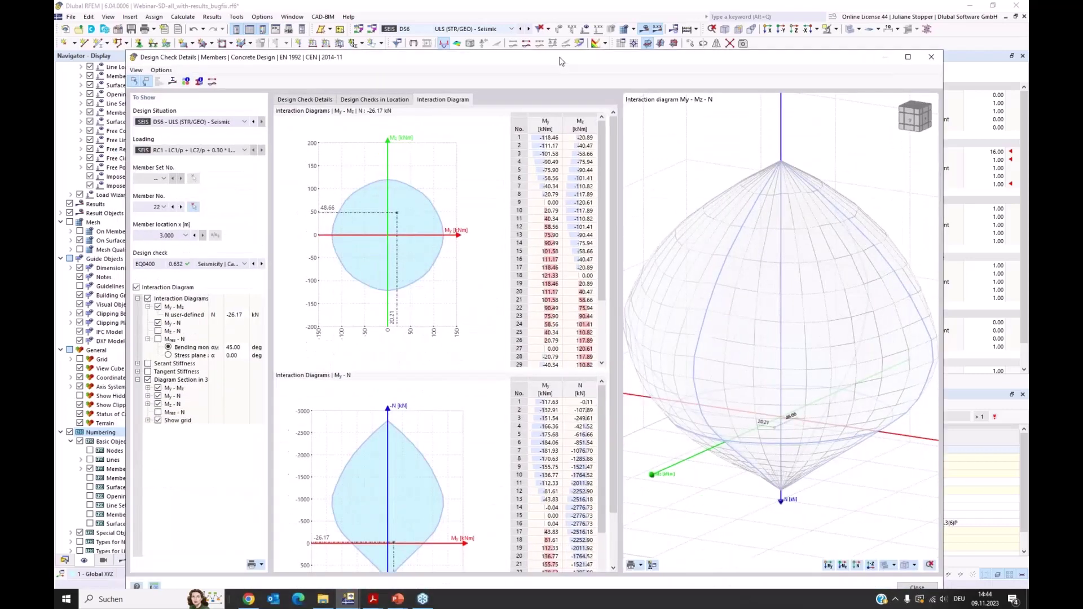
pyautogui.click(159, 306)
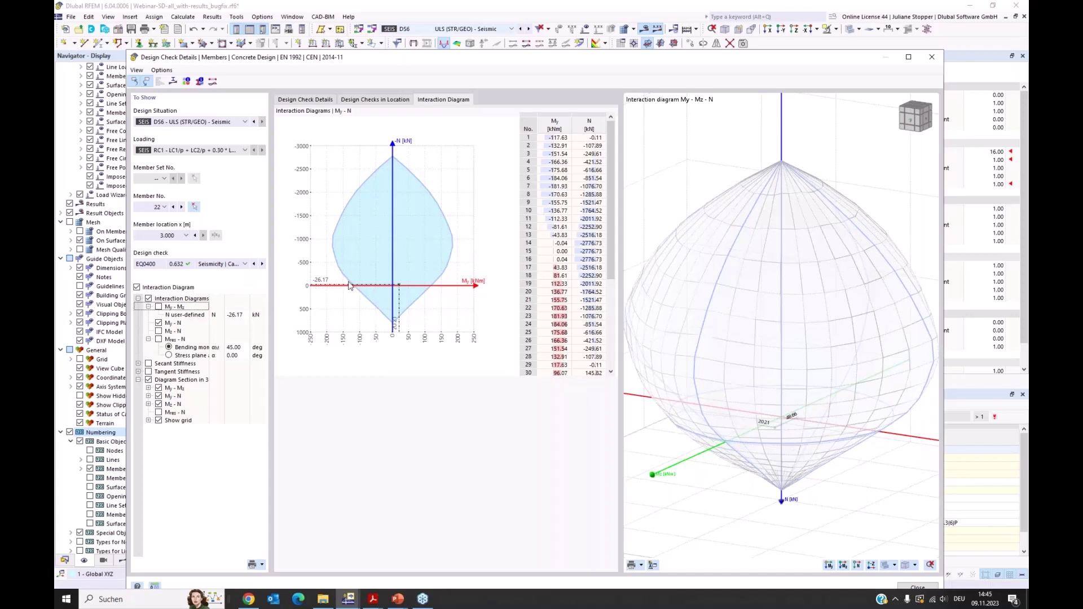
pyautogui.click(158, 307)
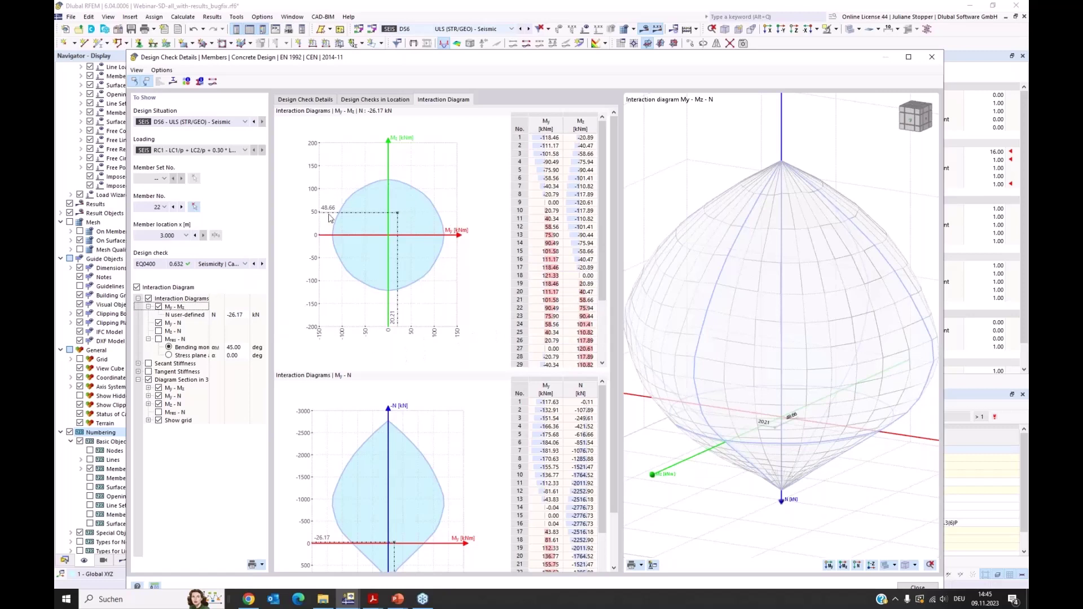
# - Highlight the positive and negative My resistances at zero Mz, points 18 and 36, in the My-Mz interaction diagram
pyautogui.moveTo(604, 263); pyautogui.dragTo(603, 294)
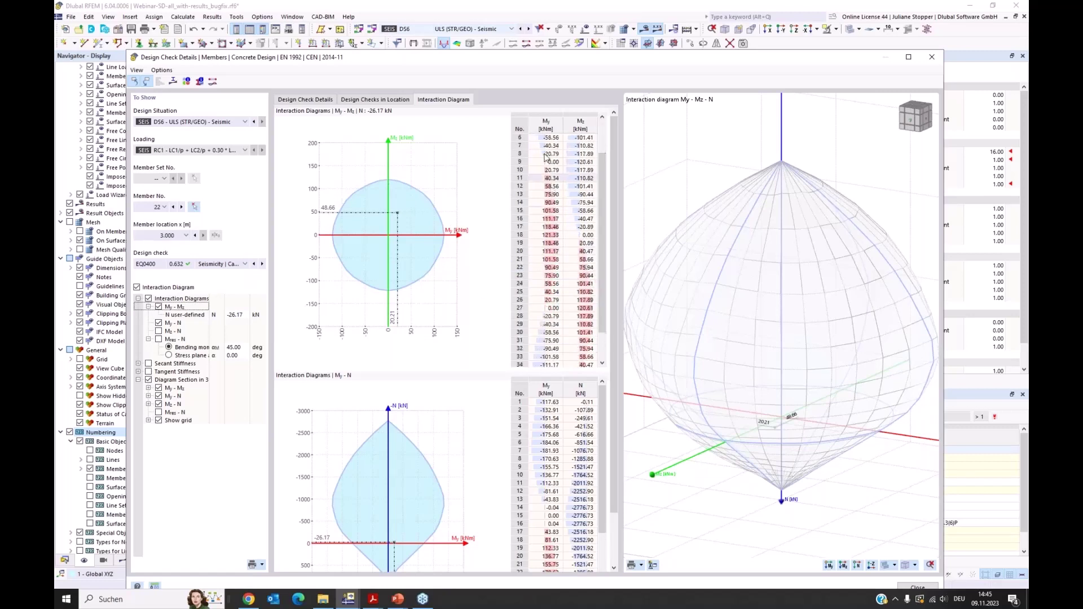
pyautogui.click(586, 235)
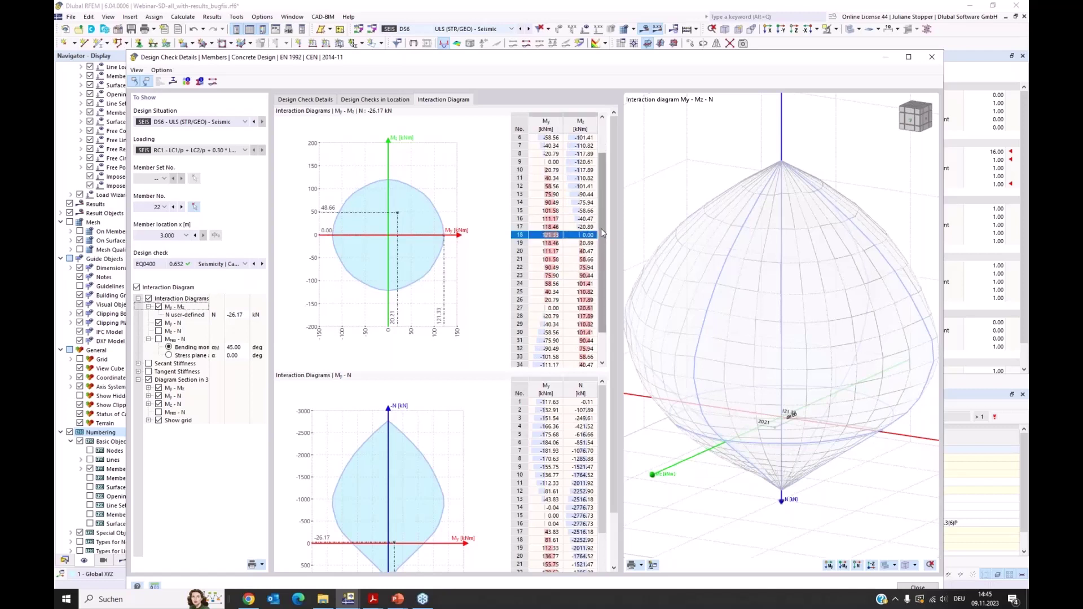
pyautogui.moveTo(602, 226); pyautogui.dragTo(604, 258)
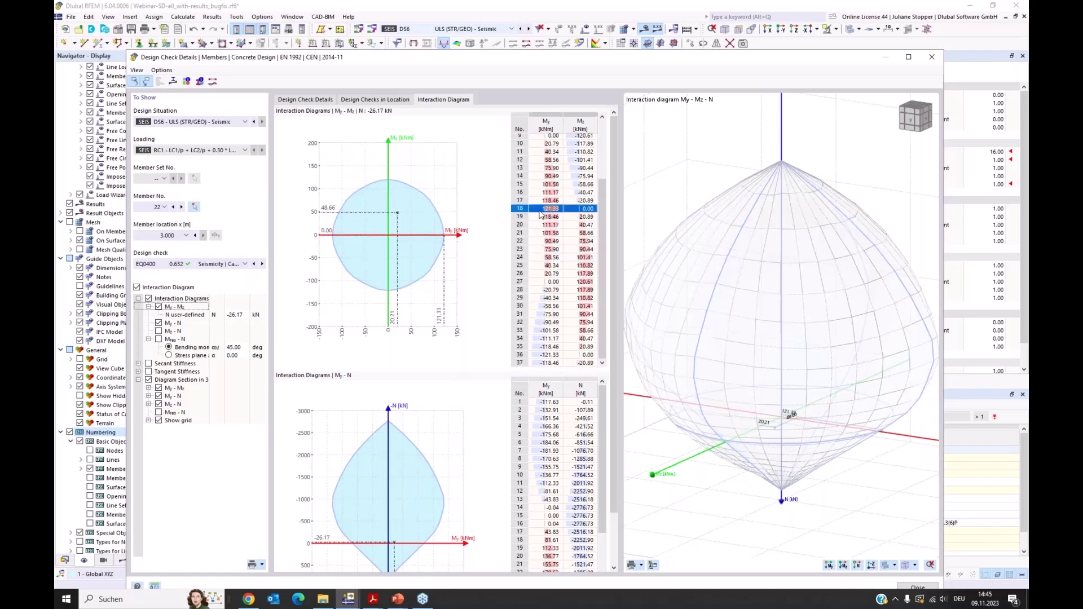
pyautogui.click(545, 355)
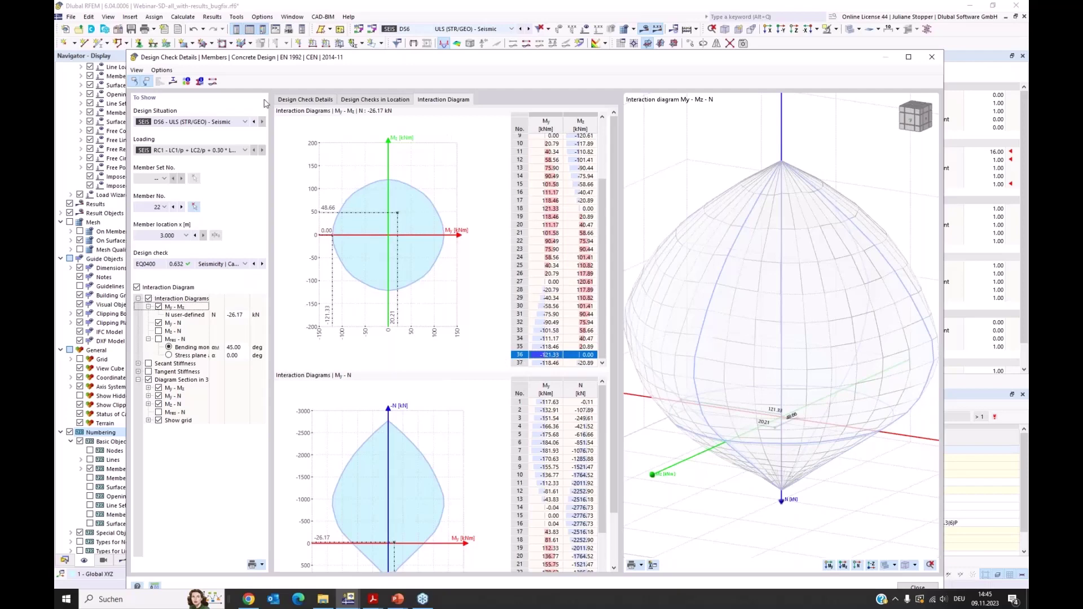
# - Compare the column moment resistances in the EQ0400 formulas, highlight the positive sum about y, and close the check details
pyautogui.click(312, 101)
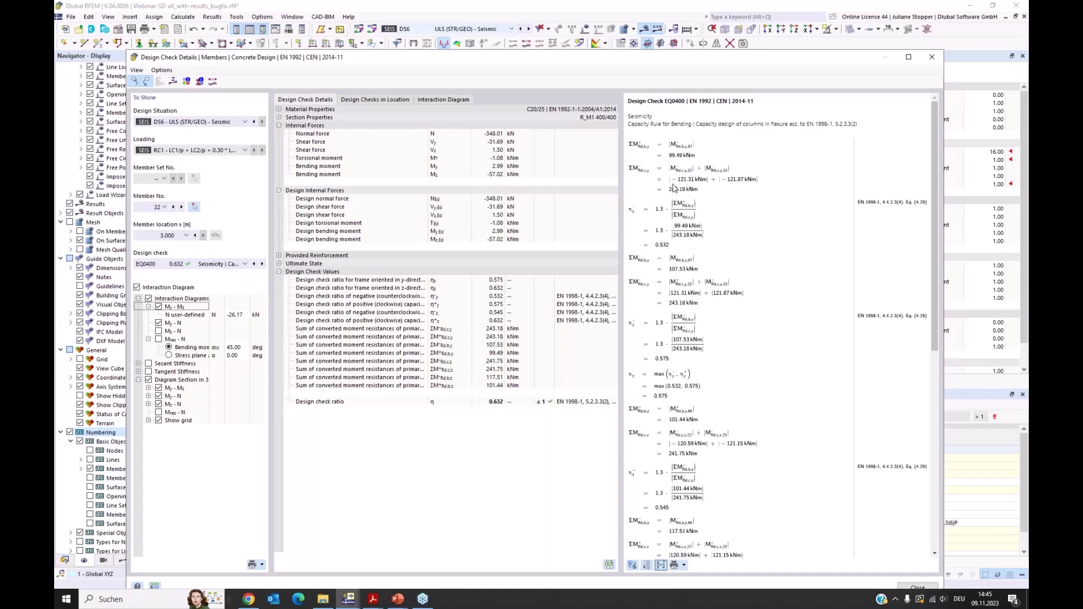
pyautogui.click(680, 299)
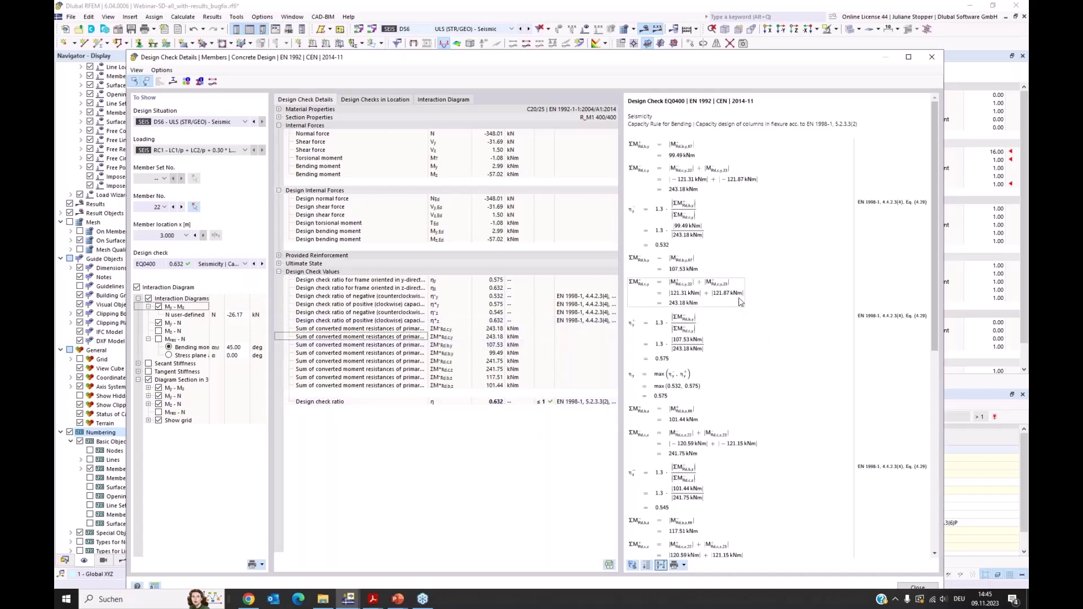
pyautogui.scroll(-10, 740, 302)
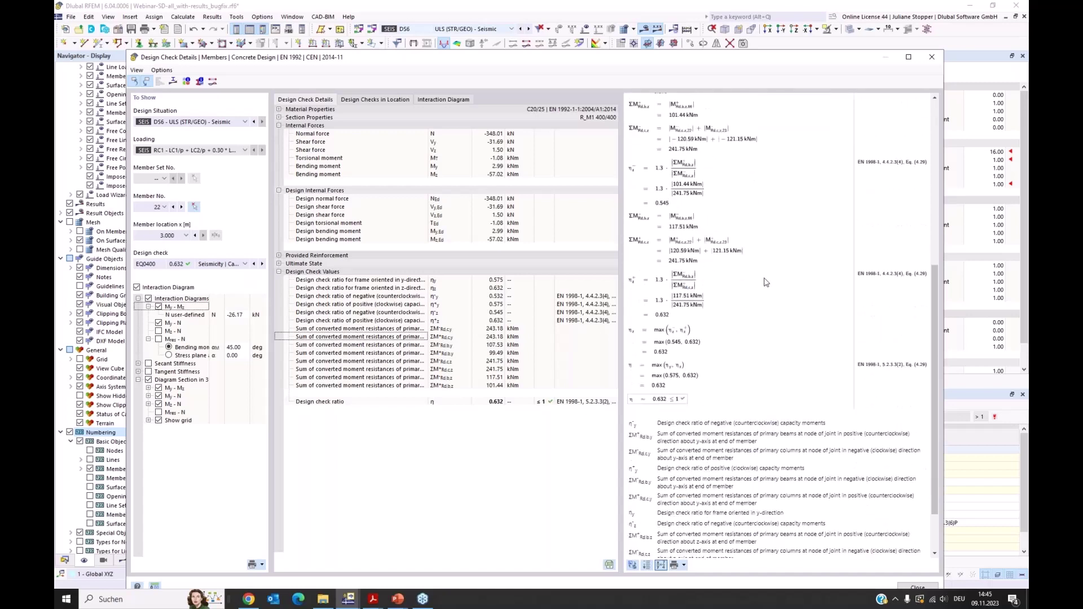
pyautogui.click(933, 61)
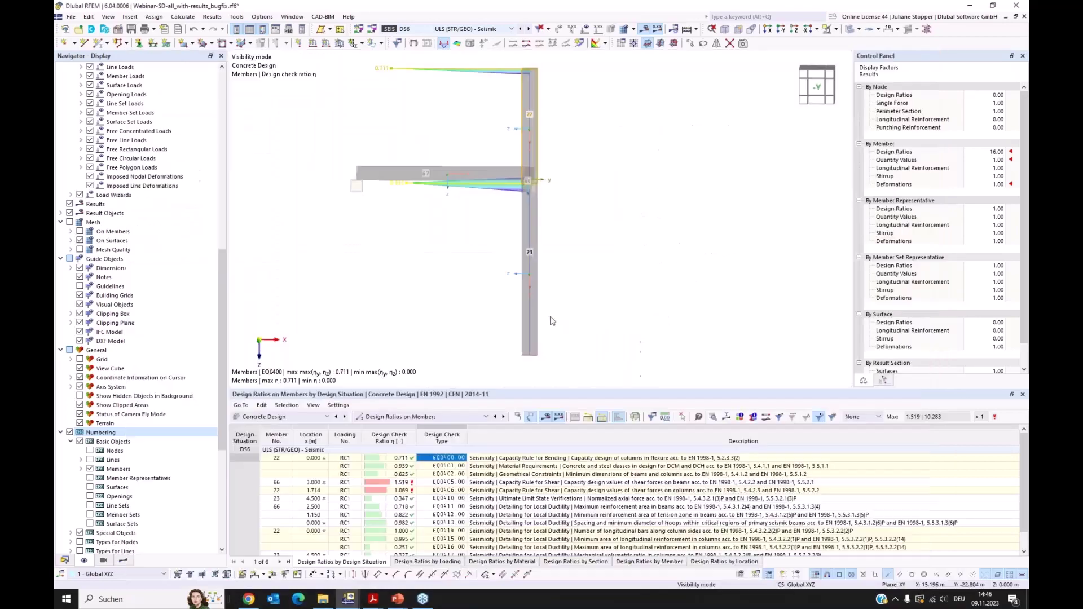
# - Display the EQ0406 design ratios on the joint members instead of EQ0400 and enlarge the design ratio table
pyautogui.click(123, 560)
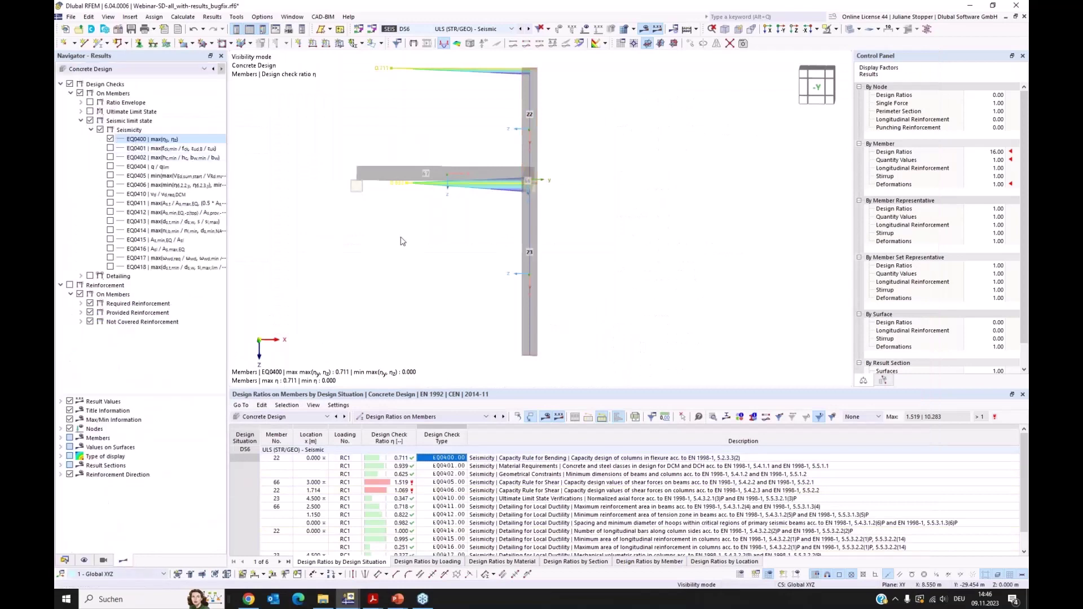
pyautogui.moveTo(340, 287); pyautogui.dragTo(370, 286, button='middle')
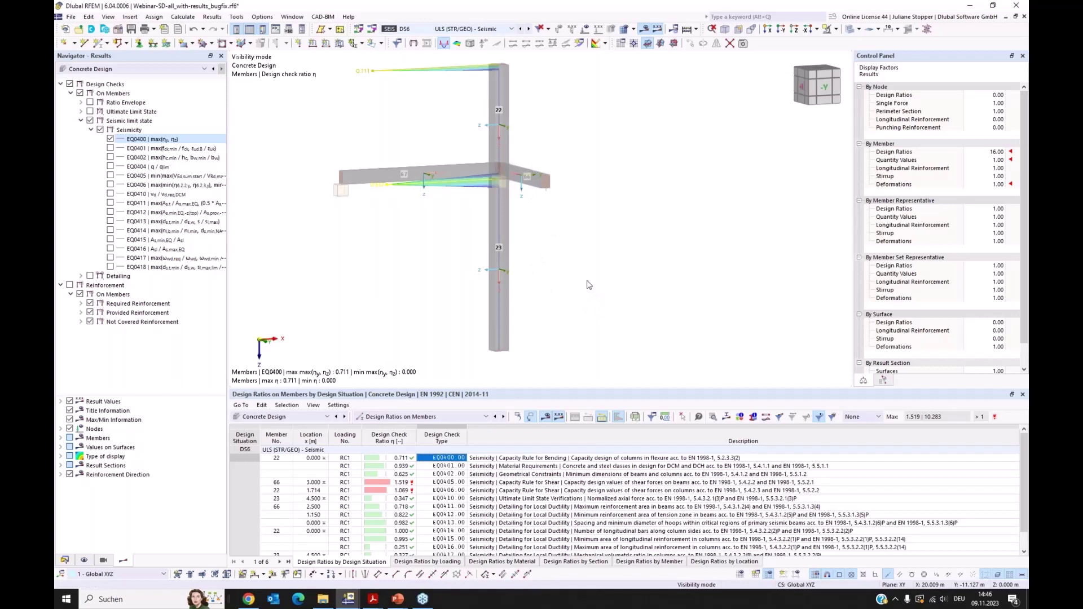
pyautogui.keyDown('ctrl'); pyautogui.moveTo(571, 295); pyautogui.dragTo(567, 302, button='middle'); pyautogui.keyUp('ctrl')
pyautogui.click(110, 185)
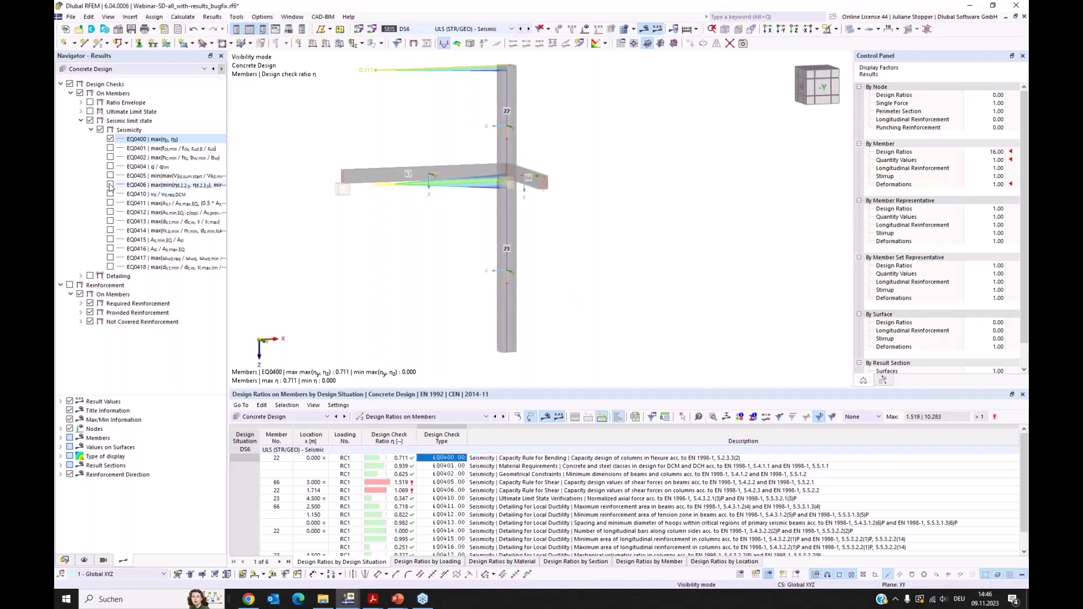
pyautogui.click(110, 139)
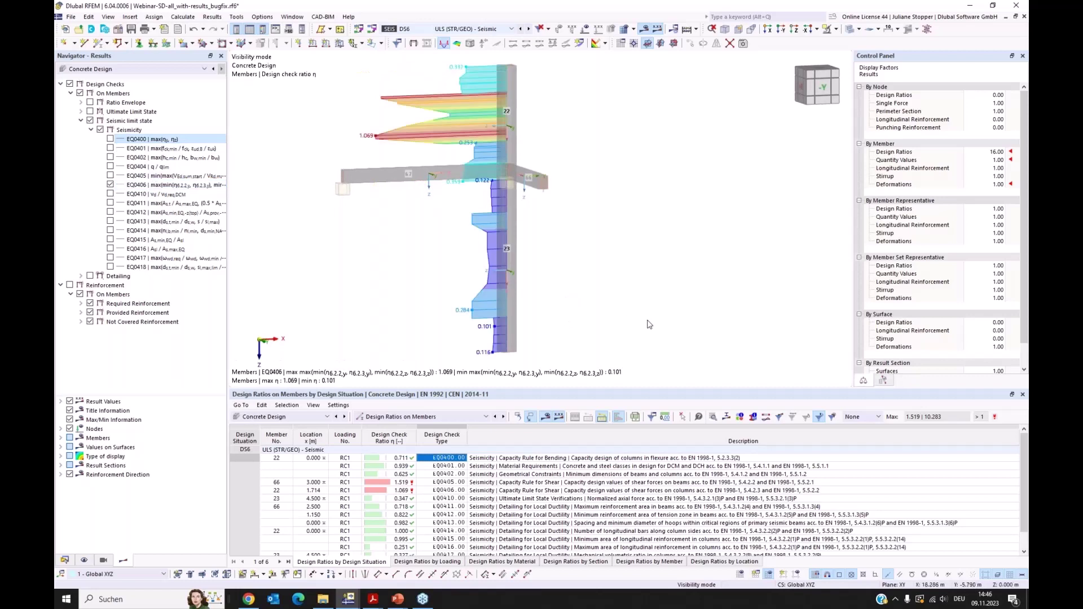
pyautogui.keyDown('ctrl'); pyautogui.moveTo(639, 320); pyautogui.dragTo(489, 360, button='middle'); pyautogui.keyUp('ctrl')
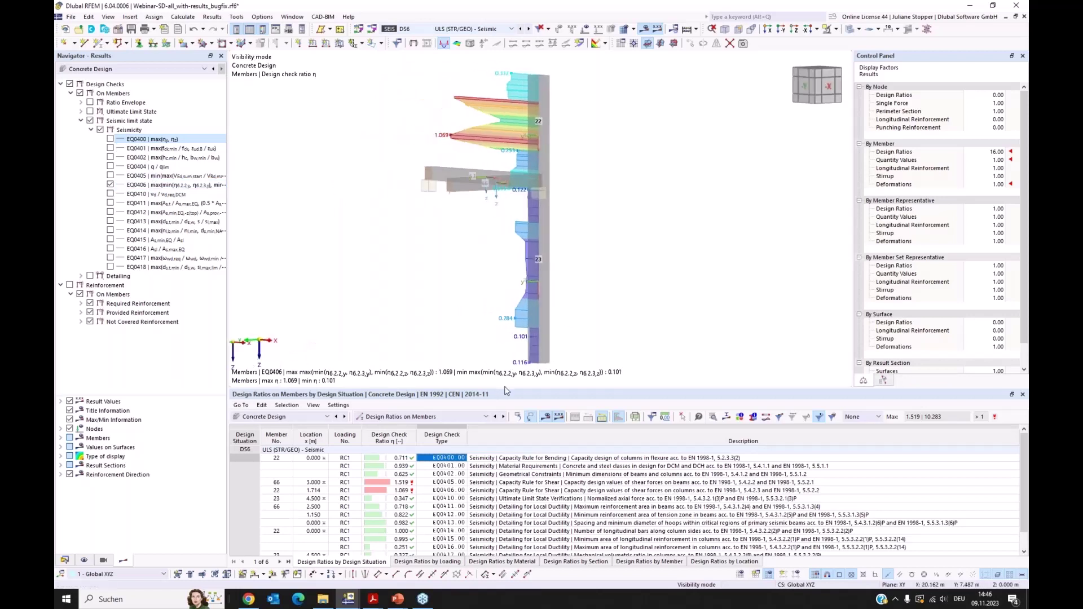
pyautogui.moveTo(506, 386); pyautogui.dragTo(506, 357)
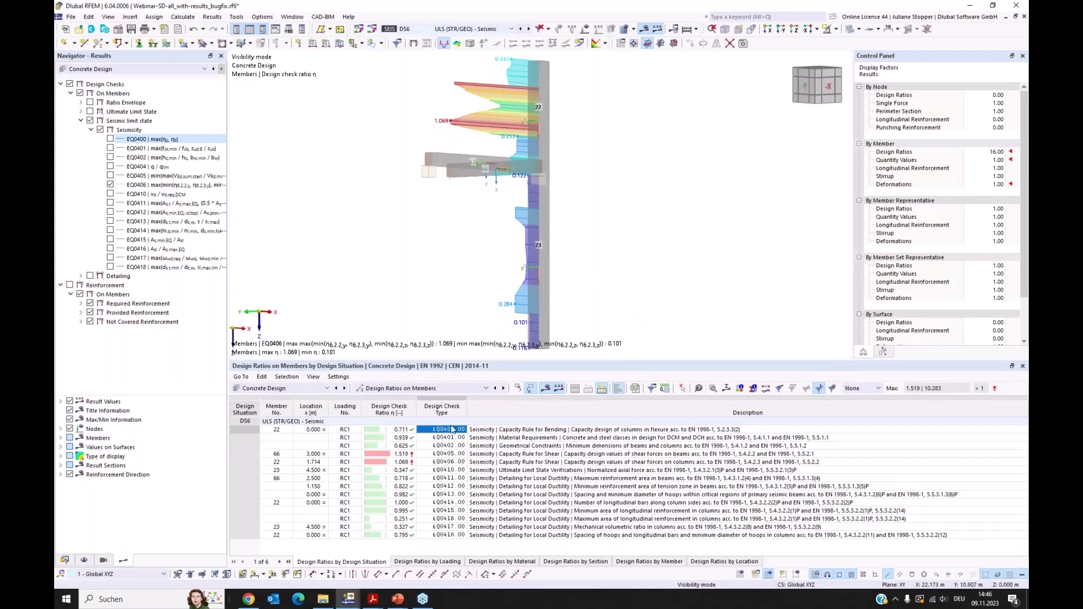
# - Select the lower column, member 23, limit the design ratio table to it, and open its EQ0406 check details
pyautogui.click(449, 463)
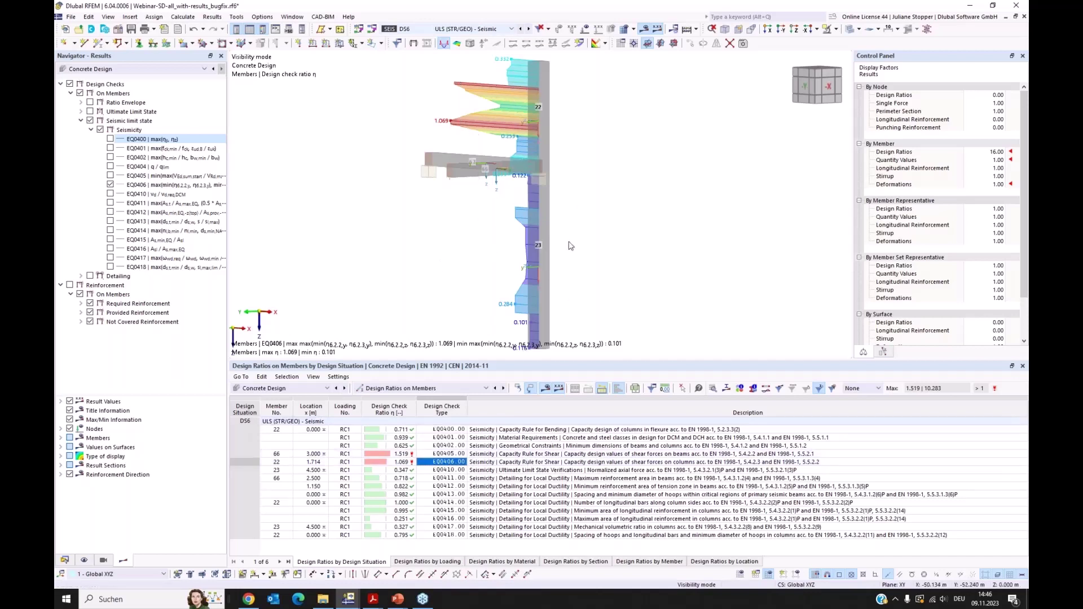
pyautogui.click(538, 263)
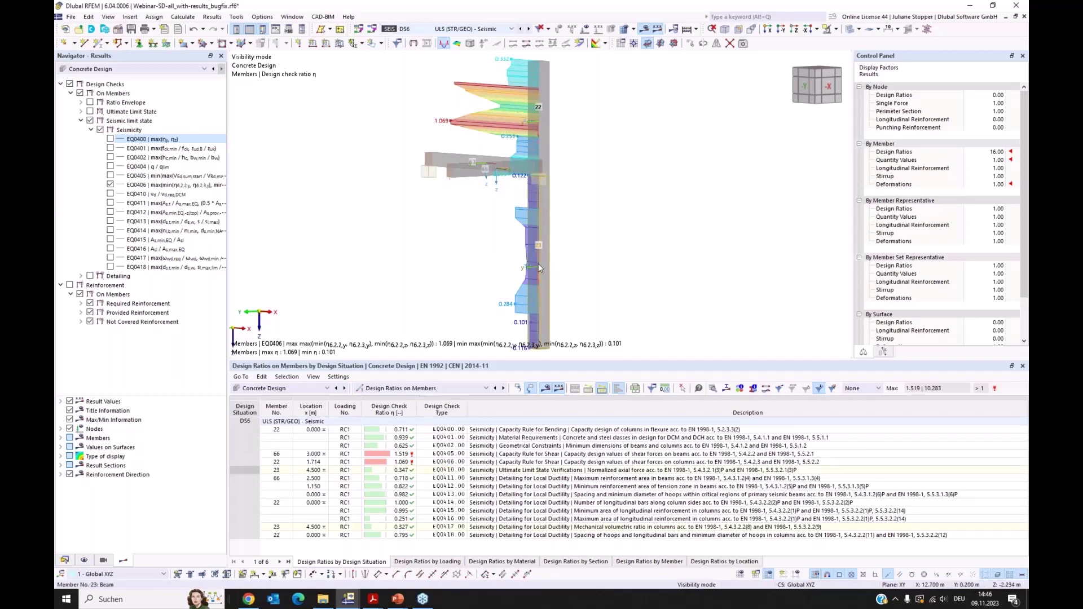
pyautogui.rightClick(538, 263)
pyautogui.moveTo(567, 297)
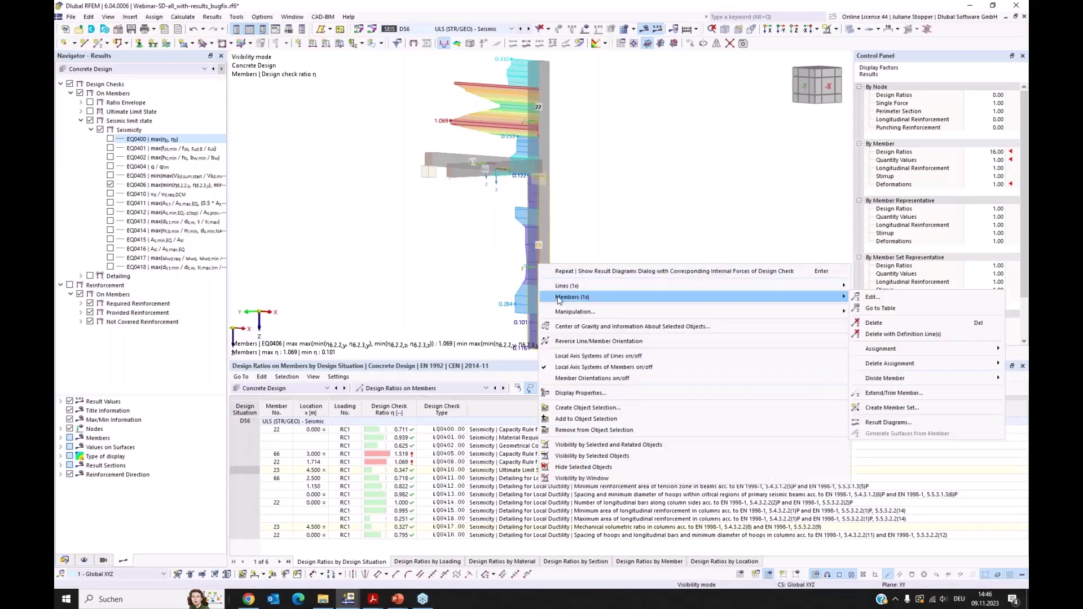
pyautogui.click(620, 242)
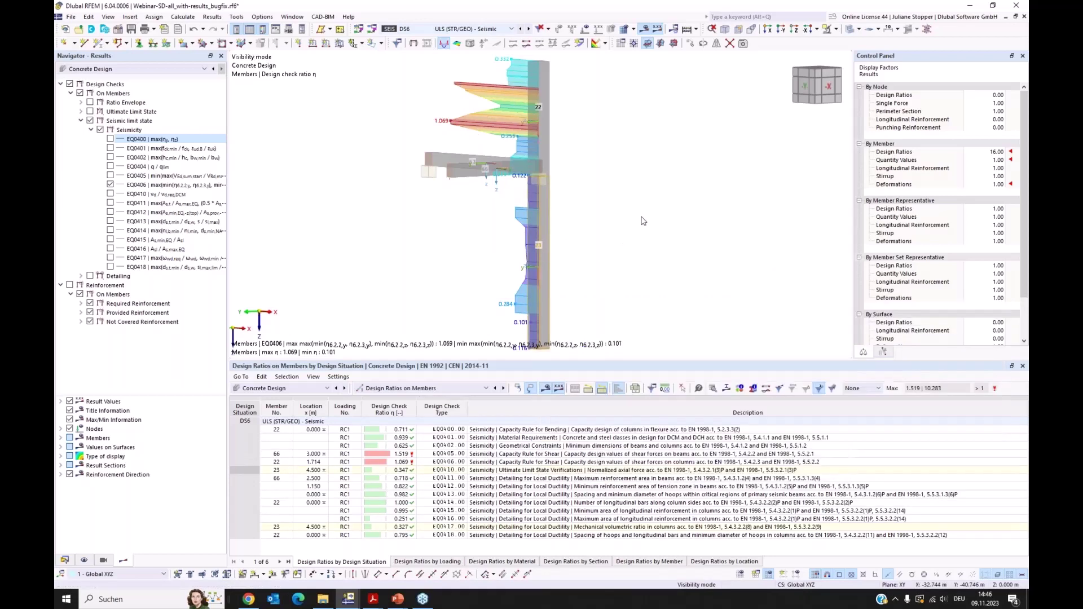
pyautogui.click(457, 472)
pyautogui.click(588, 388)
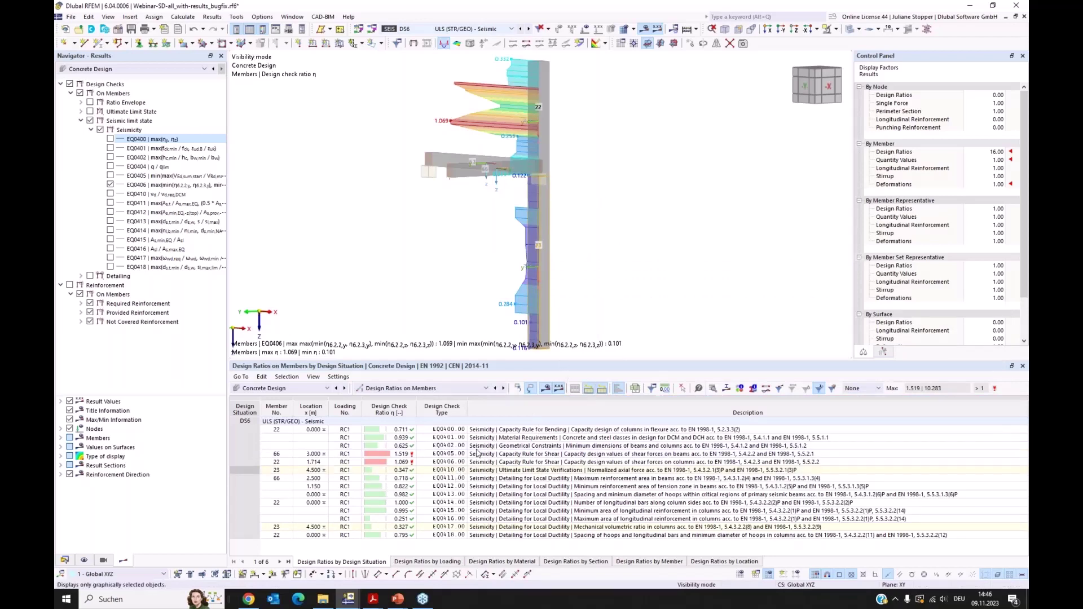
pyautogui.click(443, 445)
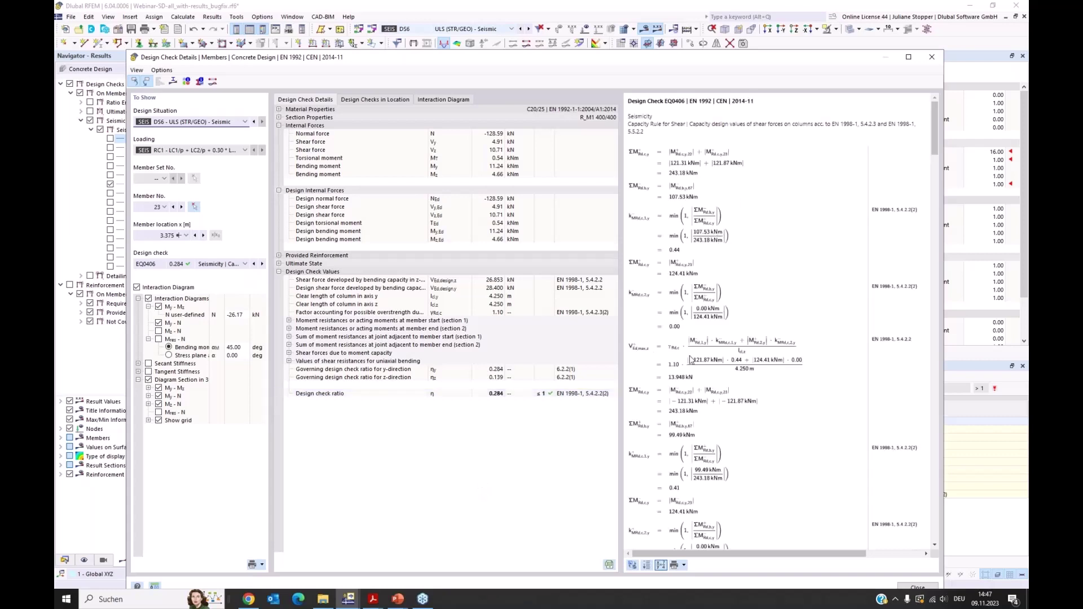
# - Read through the EQ0406 formulas of member 23 for the capacity design shear forces and the shear resistance
pyautogui.scroll(-3, 684, 335)
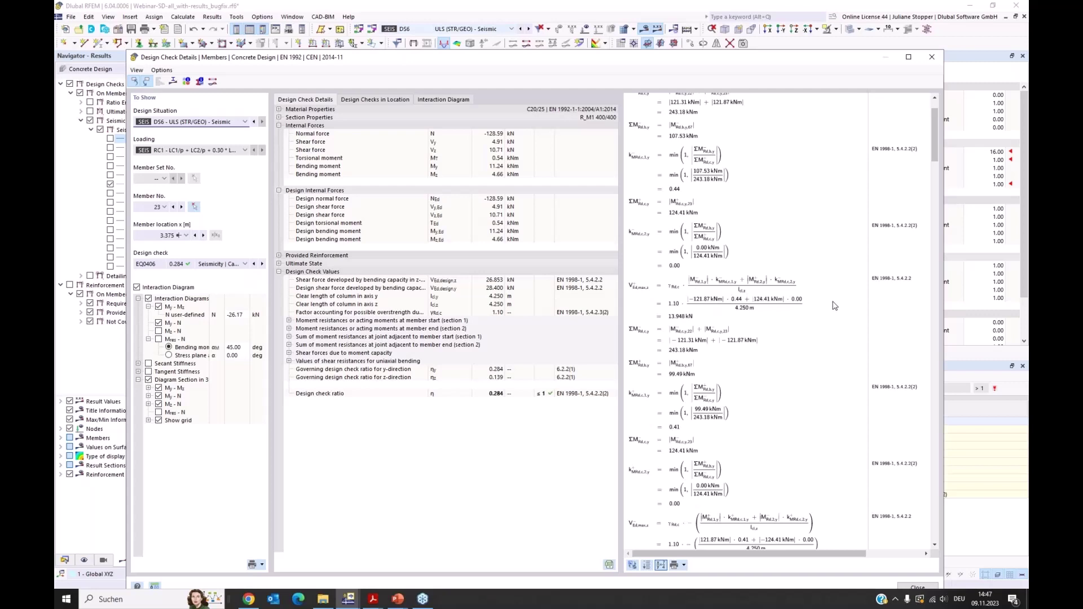
pyautogui.scroll(-3, 834, 306)
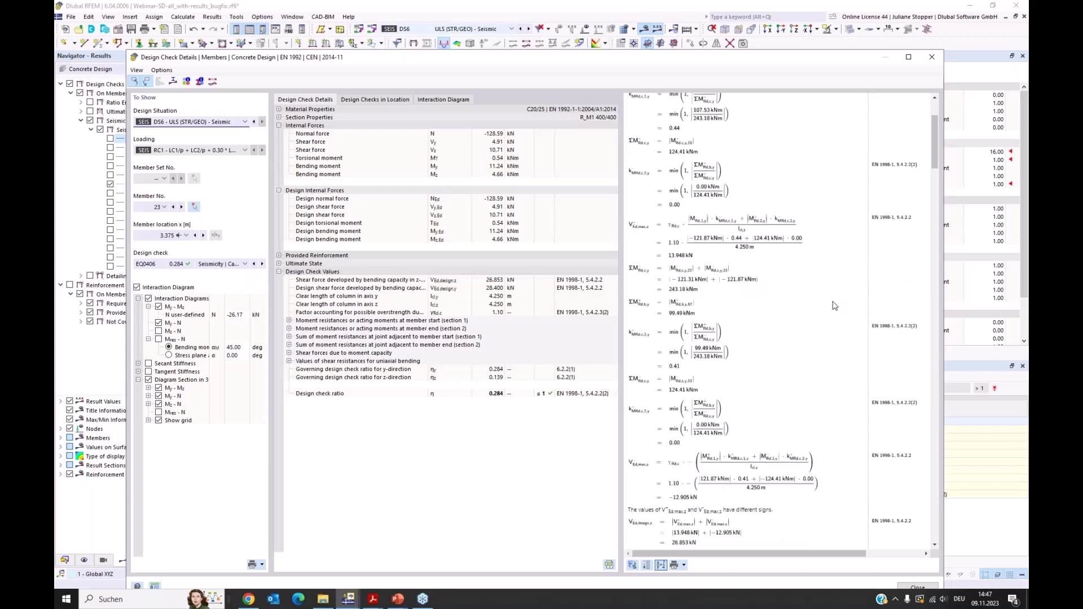
pyautogui.scroll(-3, 834, 305)
pyautogui.scroll(-6, 834, 306)
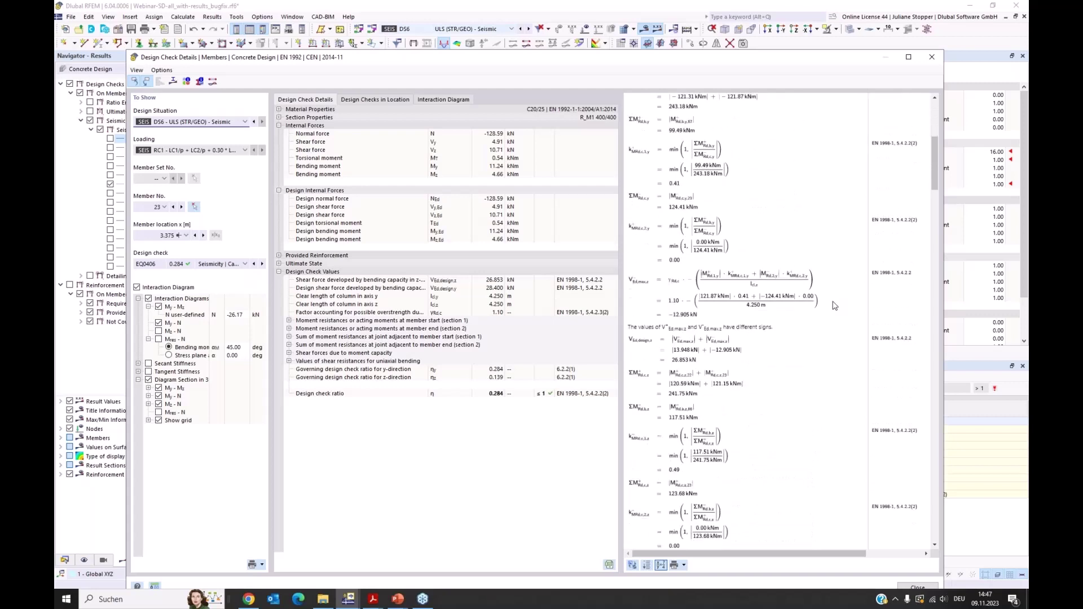
pyautogui.scroll(-7, 834, 305)
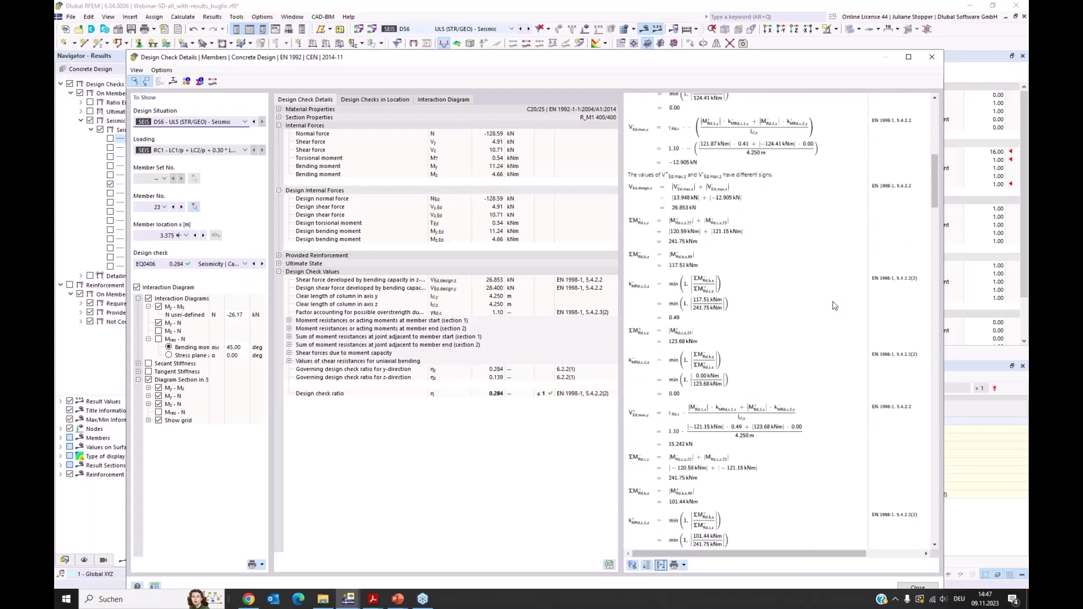
pyautogui.scroll(-18, 834, 306)
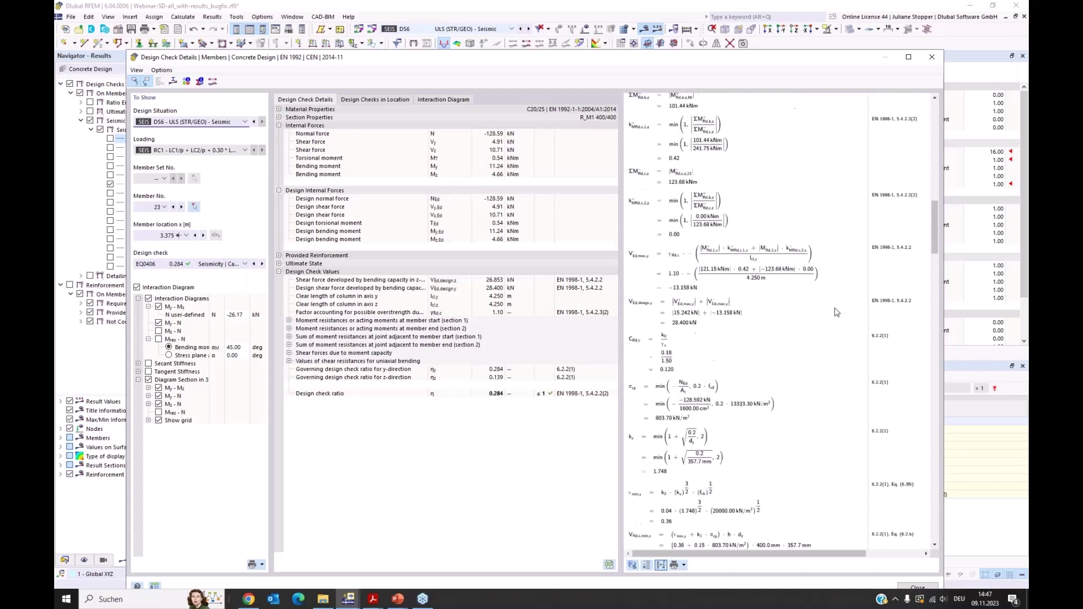
# - Read the remaining EQ0406 formulas of member 23 down to the final design check ratio and close the check details
pyautogui.scroll(-19, 836, 312)
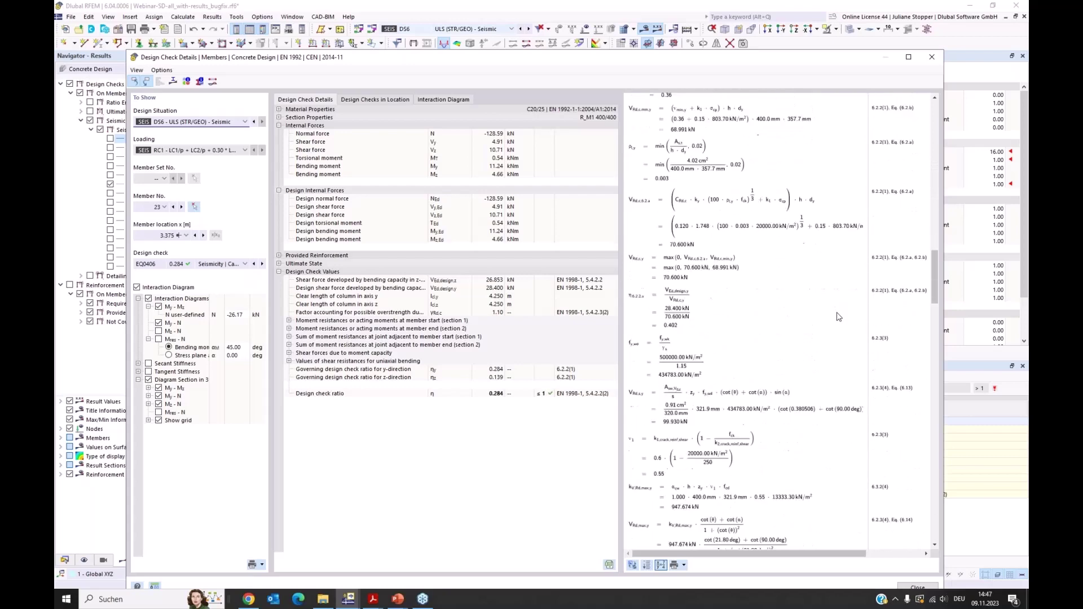
pyautogui.scroll(-19, 838, 317)
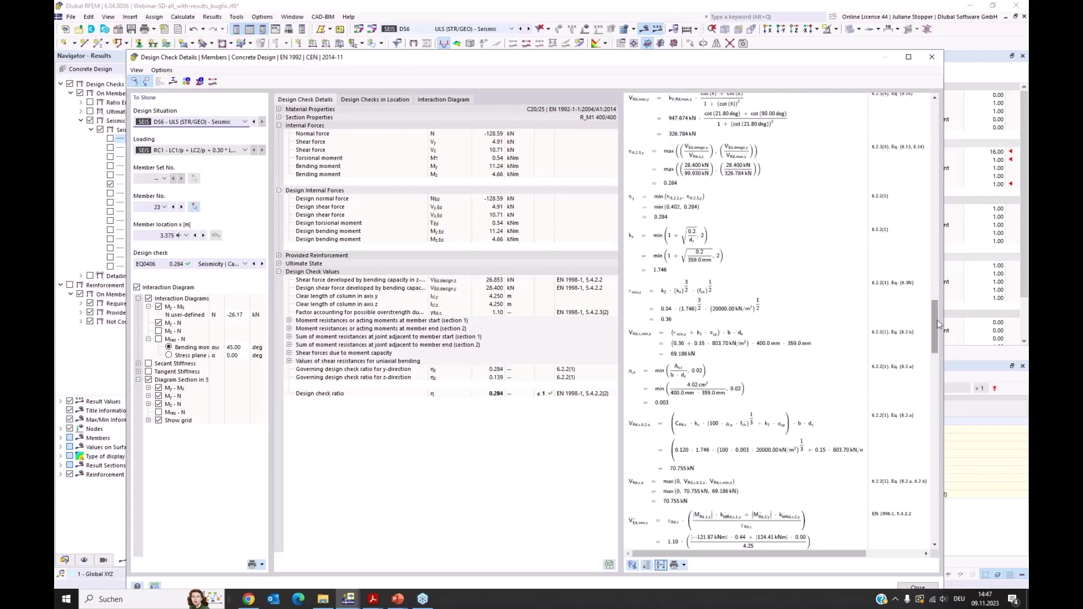
pyautogui.moveTo(936, 320); pyautogui.dragTo(939, 365)
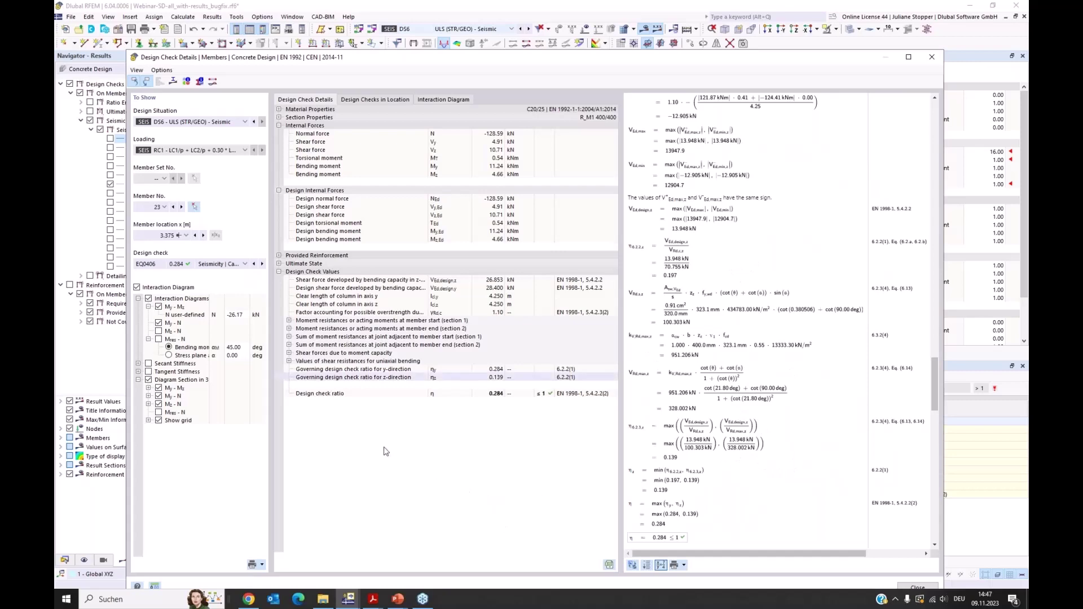
pyautogui.click(931, 57)
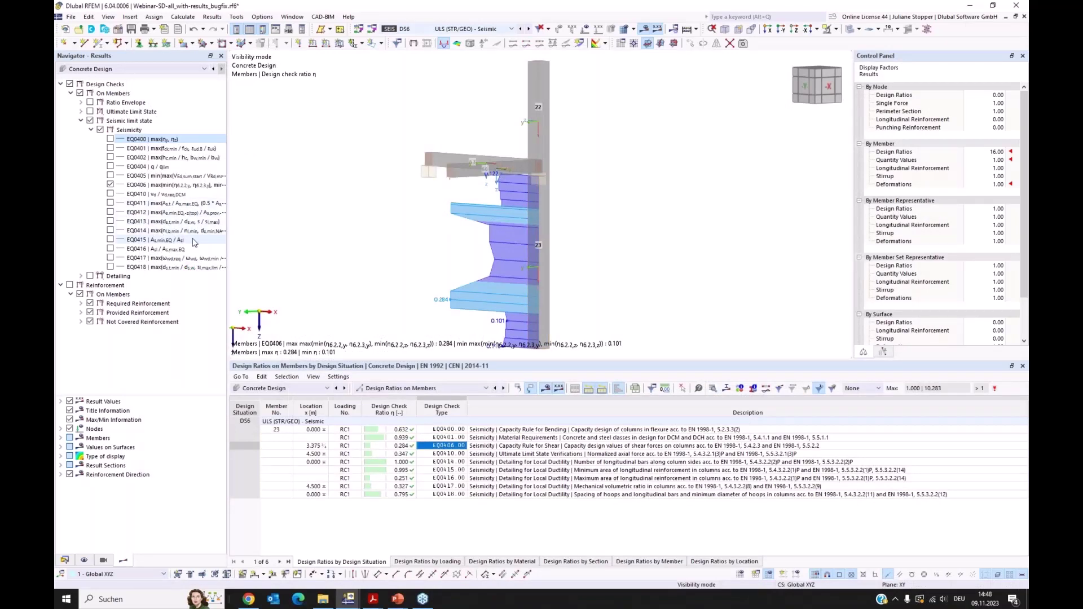
# - Display the EQ0417 design ratios instead of EQ0406 and open the EQ0417 check details of member 23
pyautogui.click(110, 258)
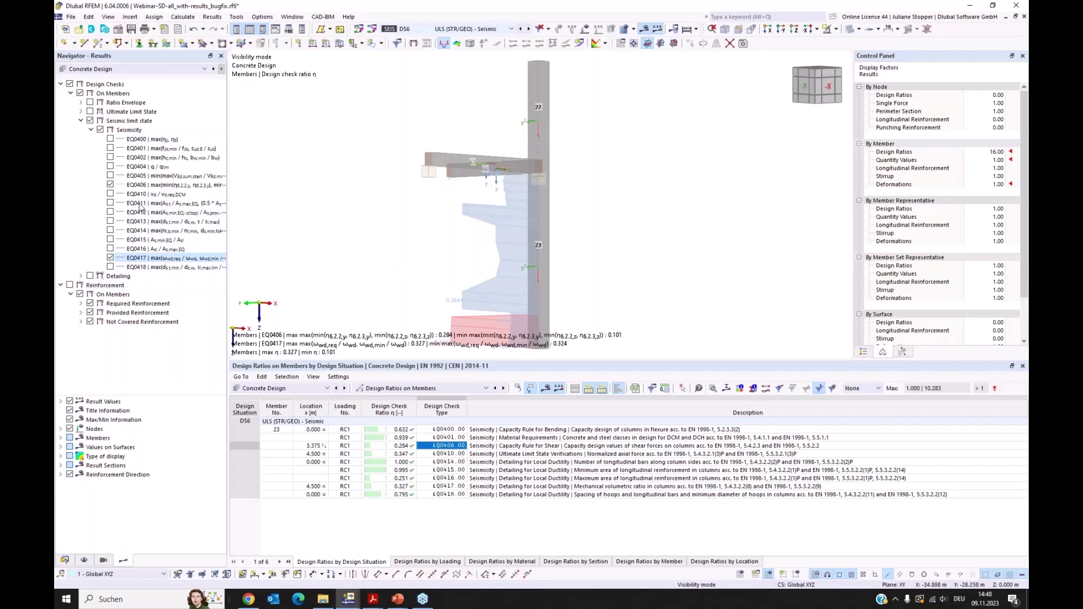
pyautogui.click(110, 185)
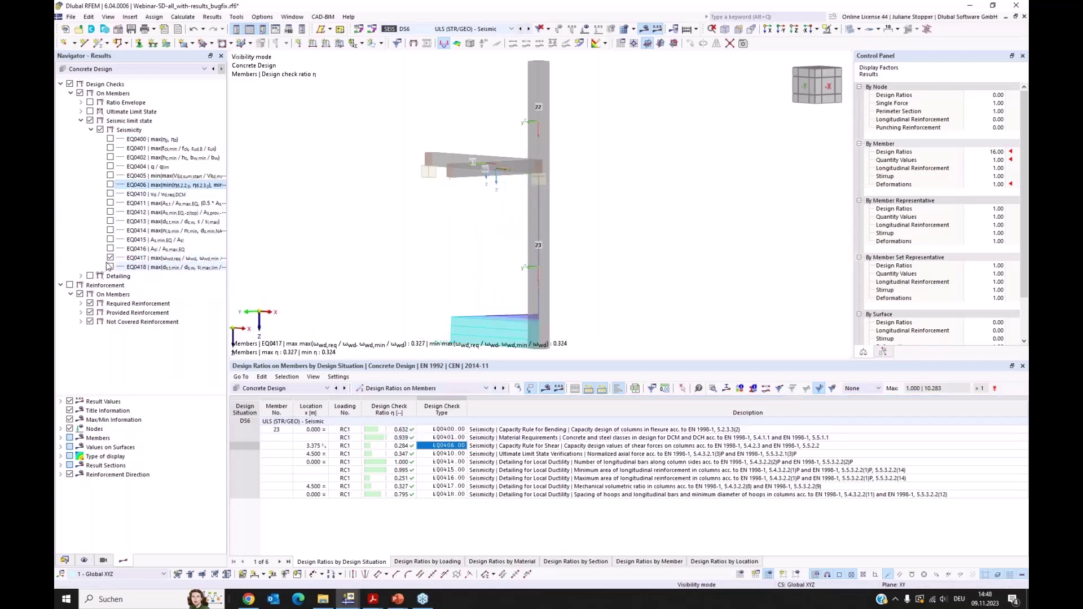
pyautogui.click(175, 261)
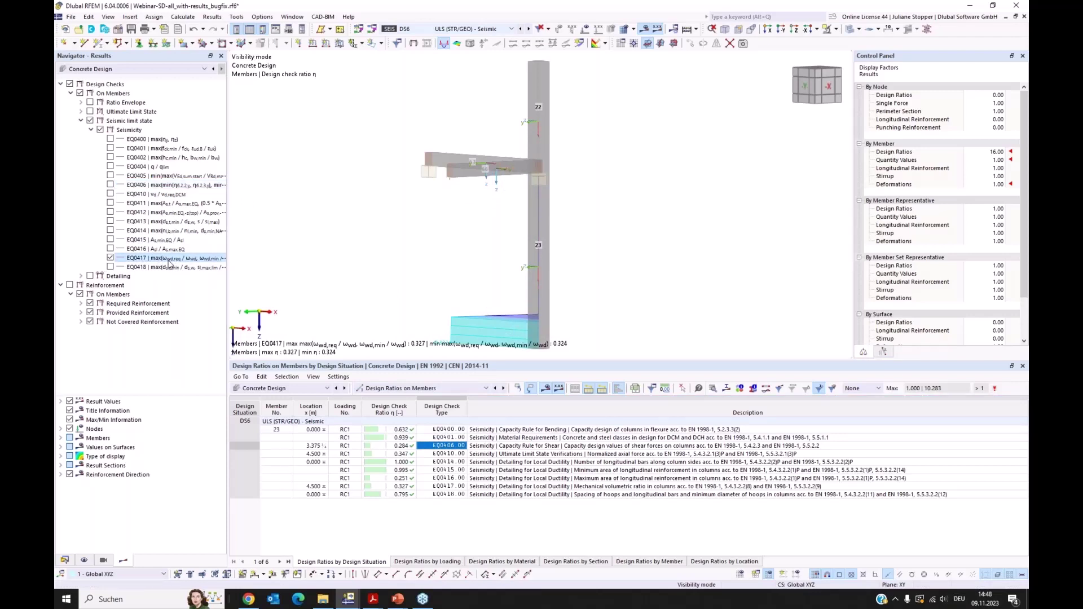
pyautogui.click(450, 486)
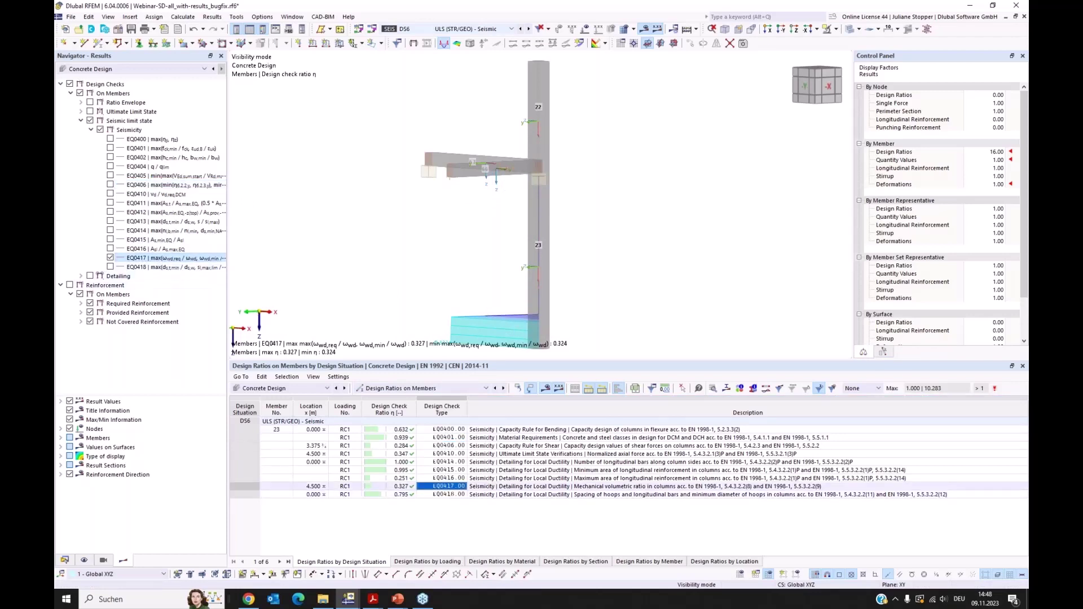
pyautogui.doubleClick(446, 486)
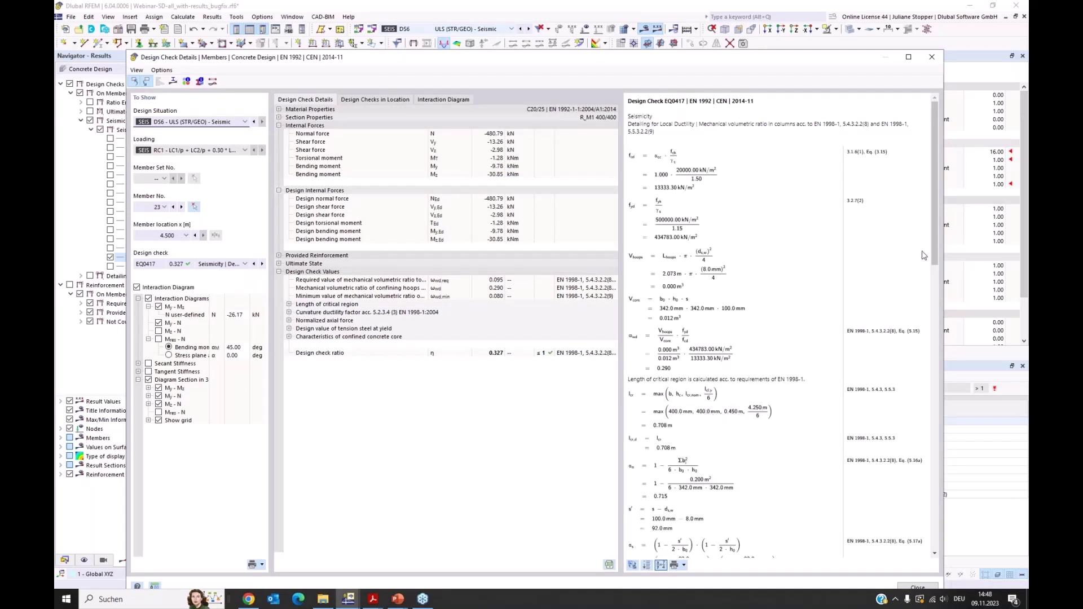
# - Read through the EQ0417 formulas for the mechanical volumetric ratio of confining hoops and close the check details
pyautogui.moveTo(935, 253); pyautogui.dragTo(935, 253)
pyautogui.scroll(-5, 726, 330)
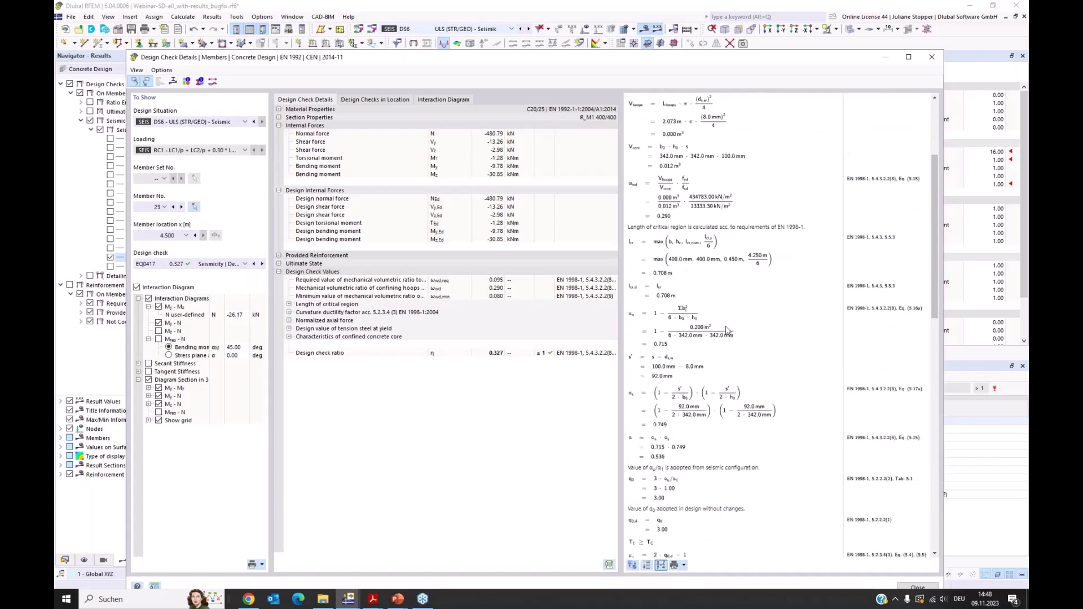
pyautogui.scroll(-3, 727, 330)
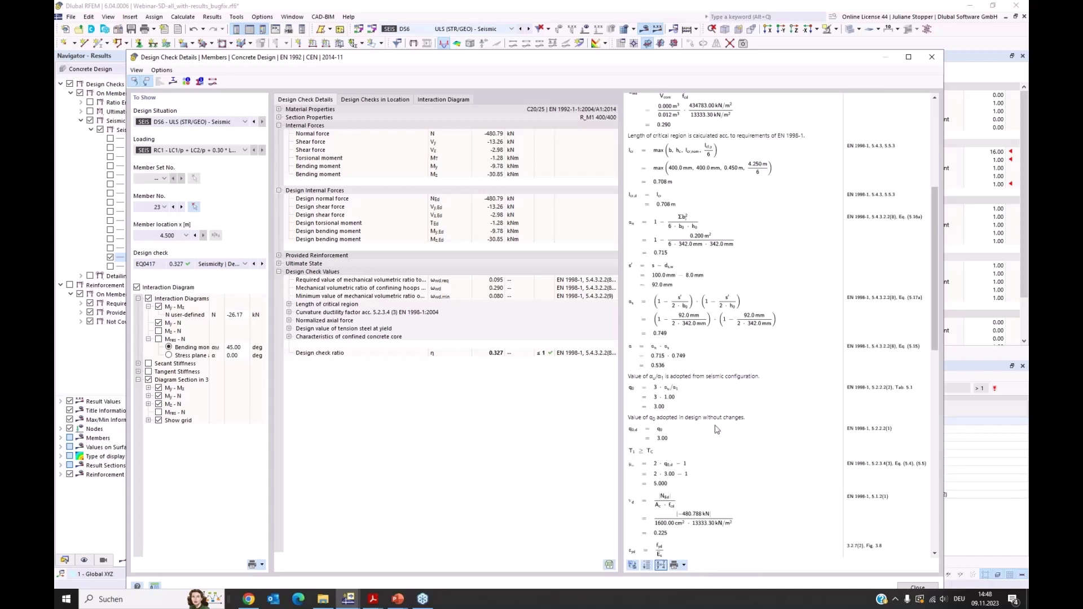
pyautogui.scroll(-1, 722, 425)
pyautogui.scroll(-4, 722, 425)
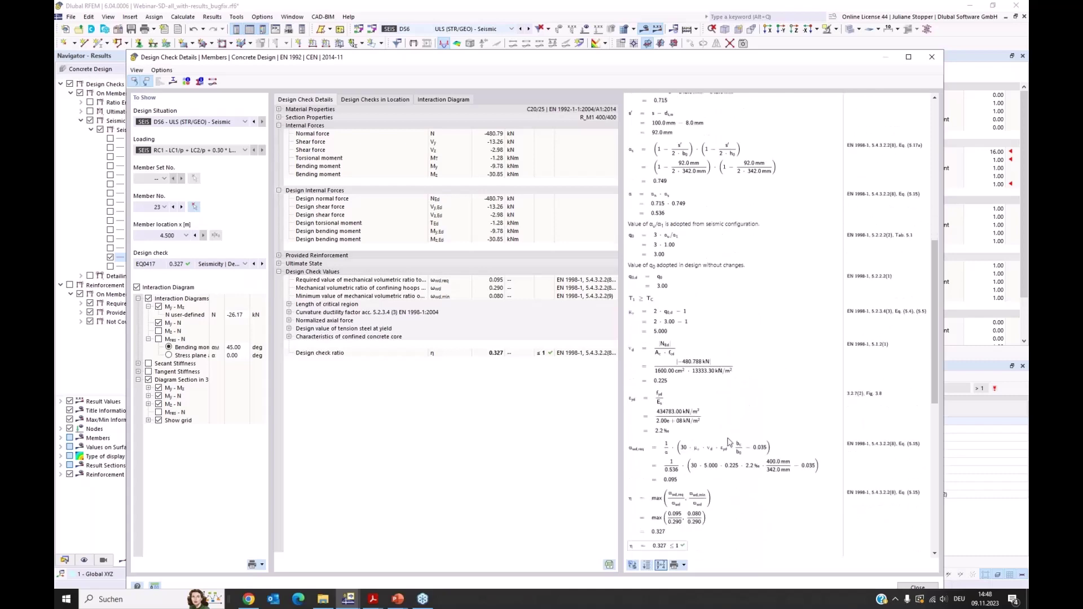
pyautogui.click(932, 58)
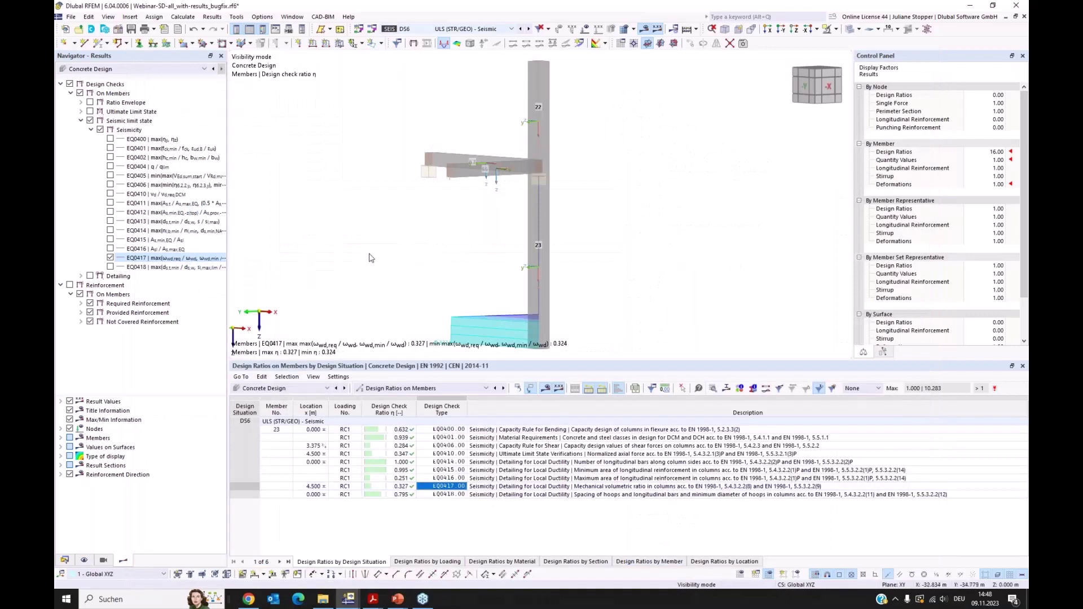
# - Display the EQ0405 design ratios on the joint members instead of EQ0417 and list the design ratios for all members again
pyautogui.click(110, 259)
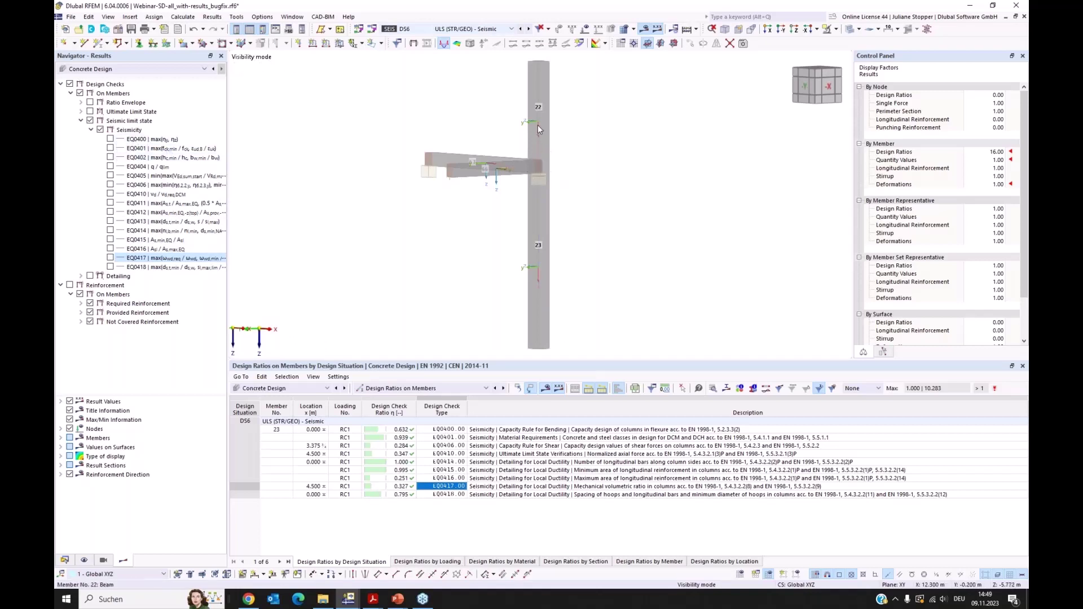
pyautogui.click(110, 176)
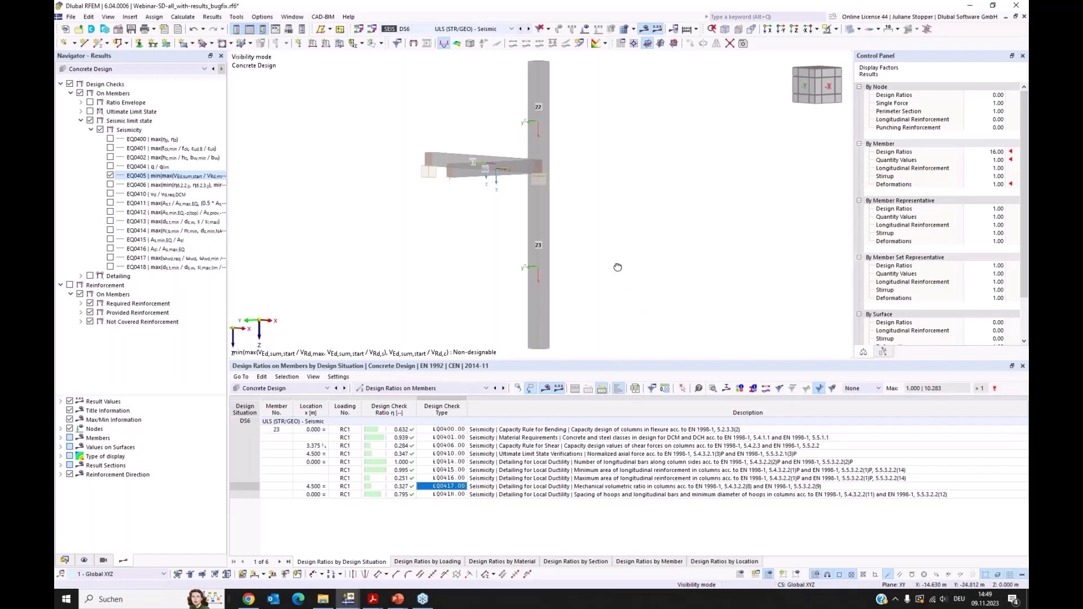
pyautogui.keyDown('ctrl'); pyautogui.moveTo(618, 267); pyautogui.dragTo(569, 361, button='middle'); pyautogui.keyUp('ctrl')
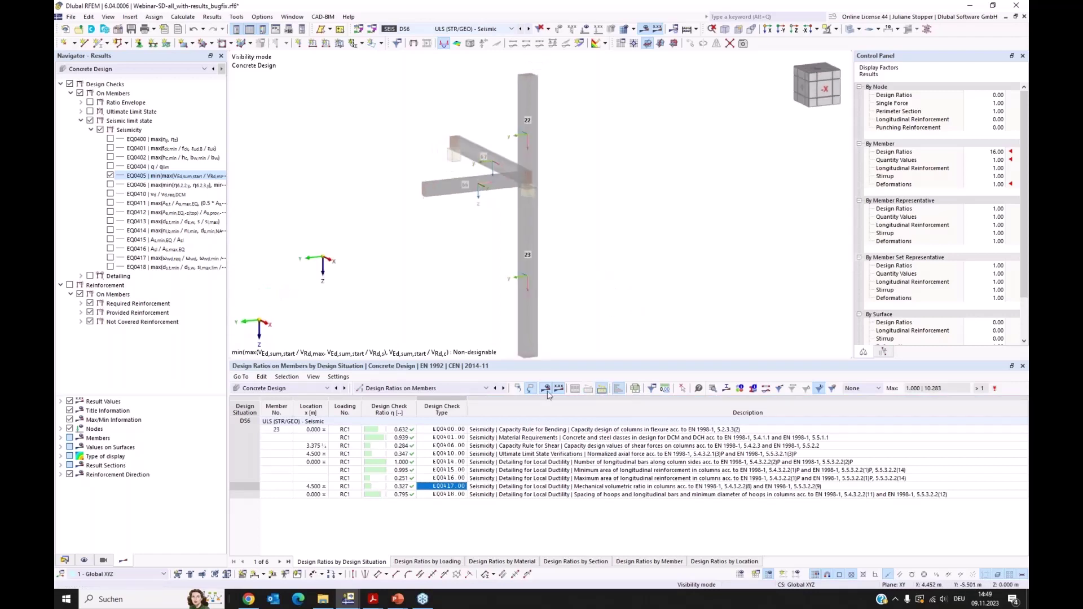
pyautogui.click(583, 388)
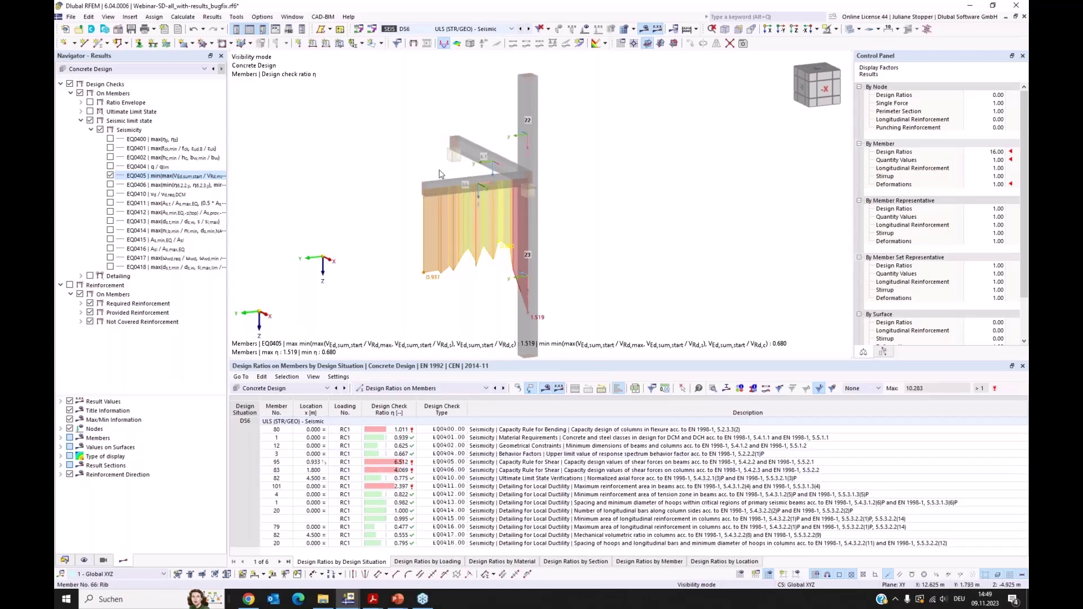
# - Select beam member 66, examine its EQ0405 check details for the capacity design shear forces, and close them
pyautogui.click(475, 187)
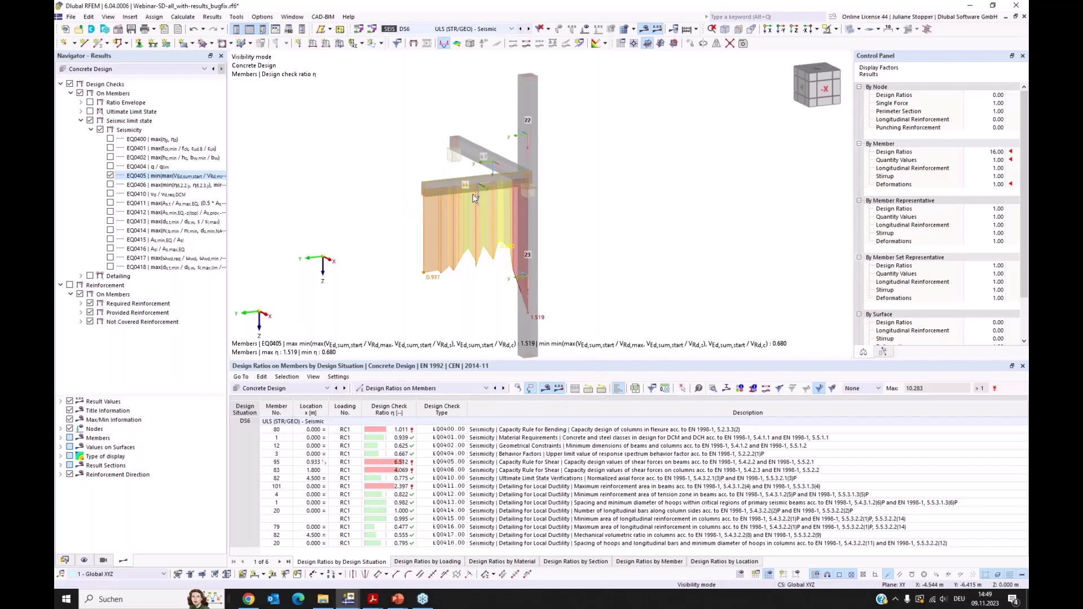
pyautogui.click(448, 437)
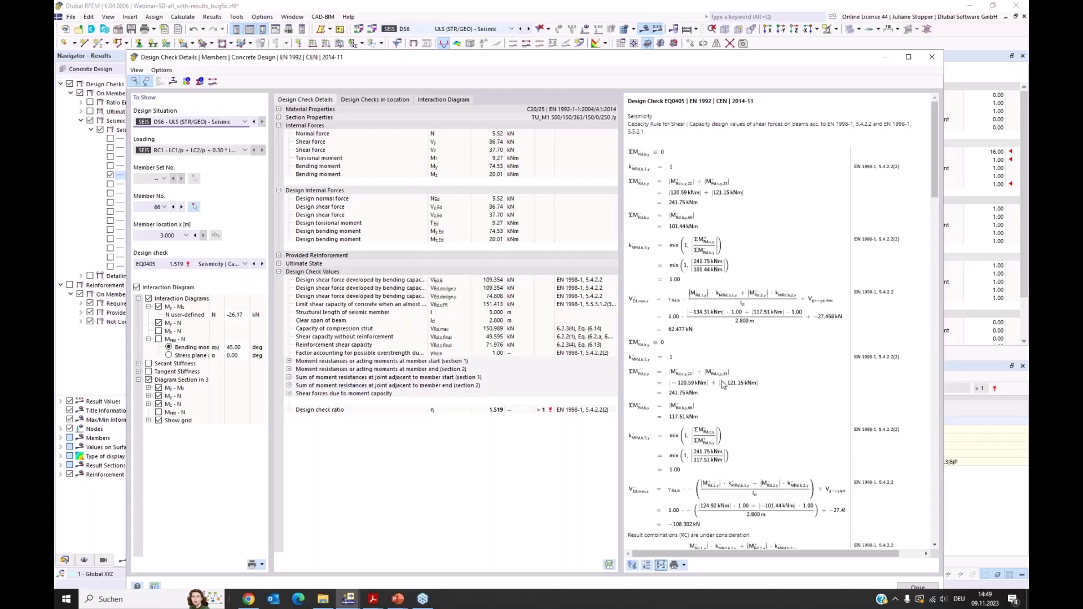
pyautogui.scroll(-3, 722, 384)
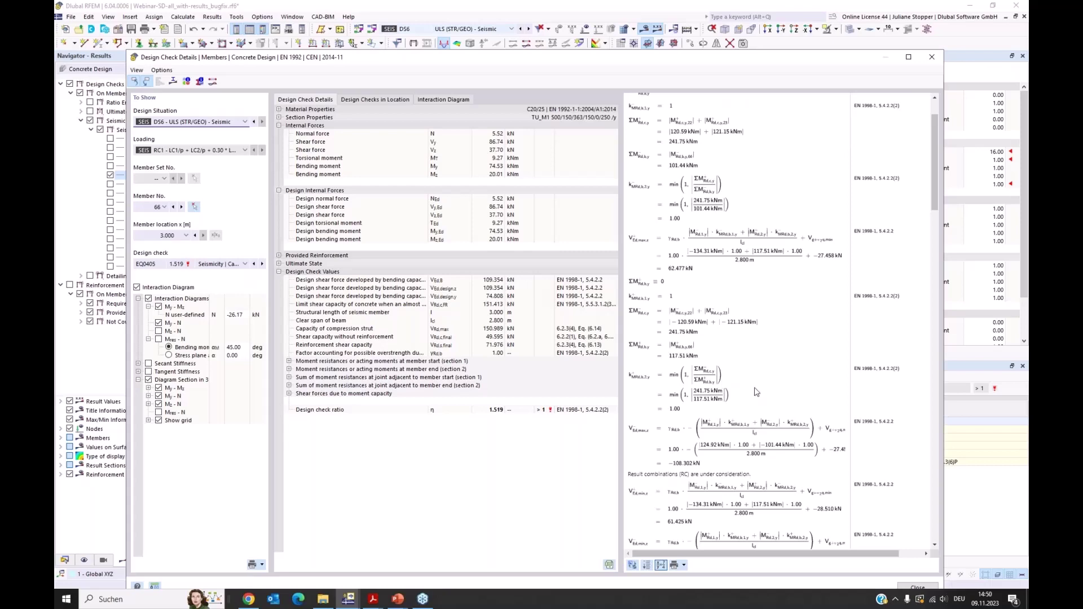
pyautogui.click(931, 58)
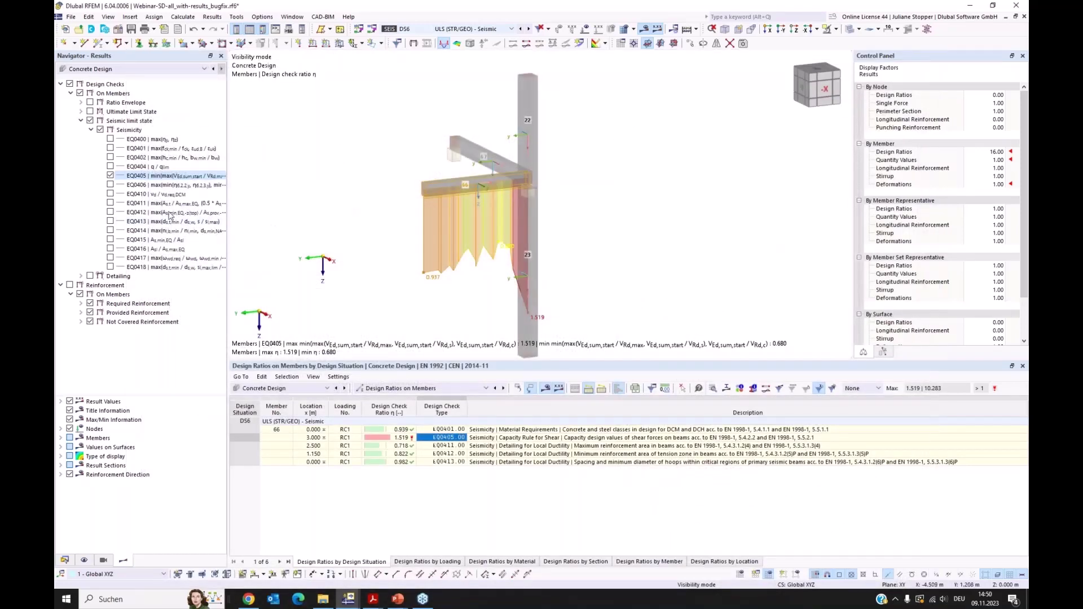
# - Display the EQ0411 design ratios instead of EQ0405 and review member 66's check details for the maximum reinforcement area
pyautogui.click(110, 175)
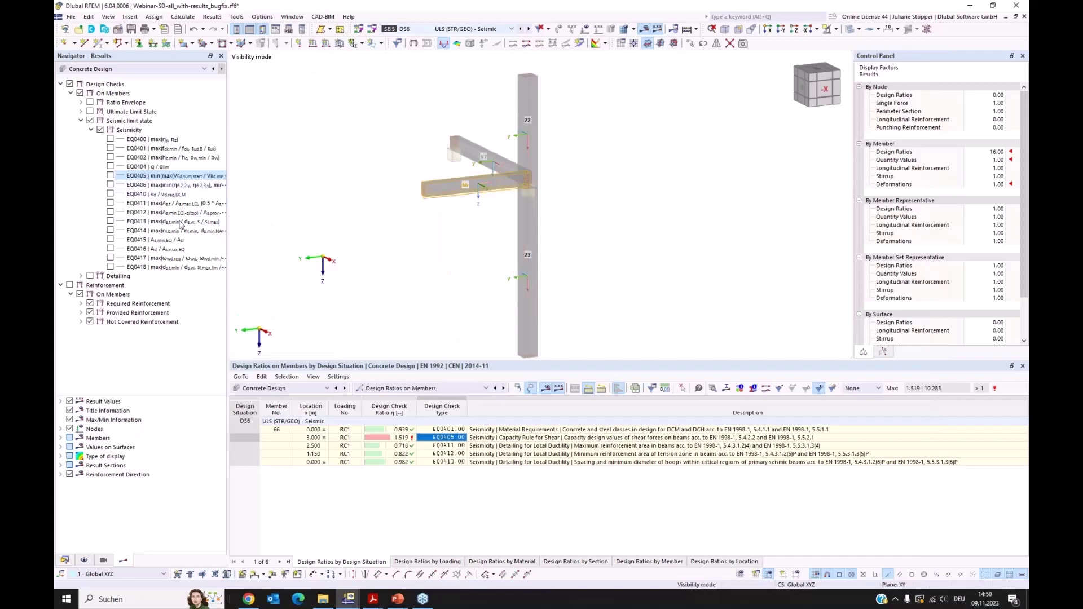
pyautogui.click(110, 203)
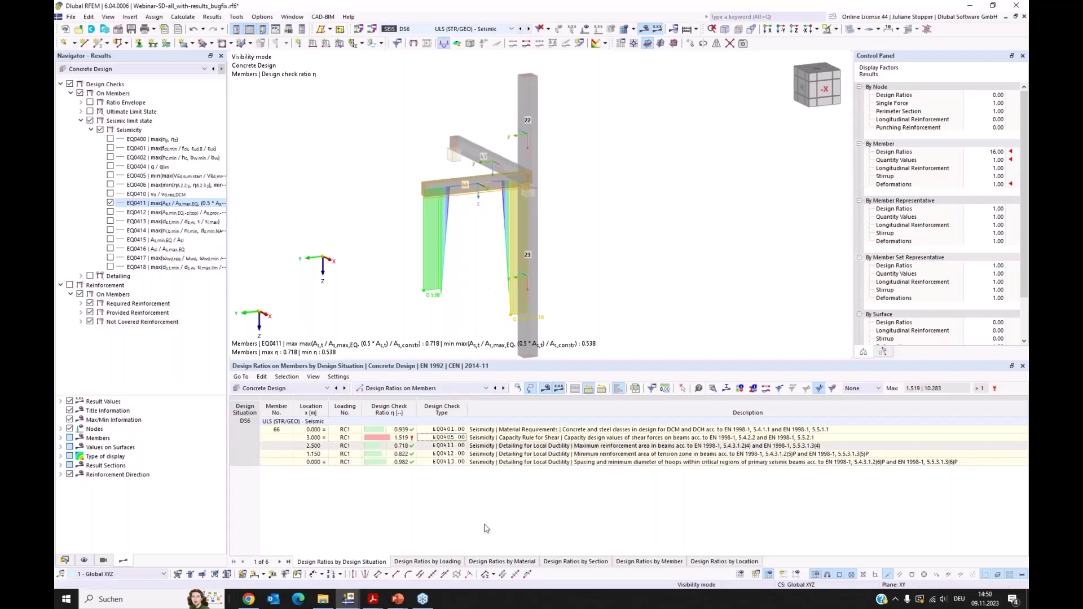
pyautogui.click(480, 447)
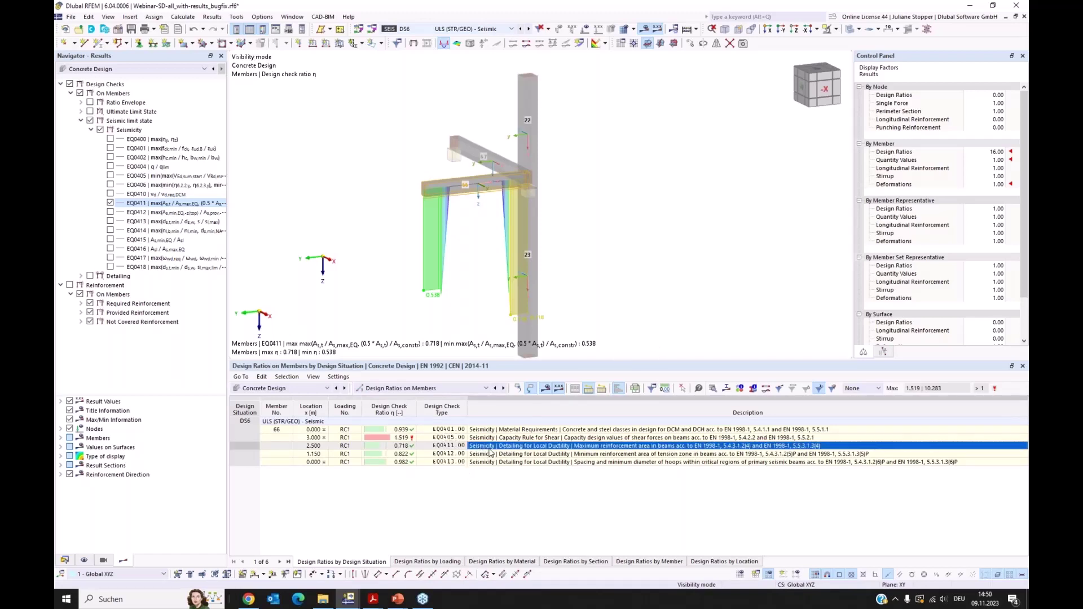
pyautogui.doubleClick(495, 446)
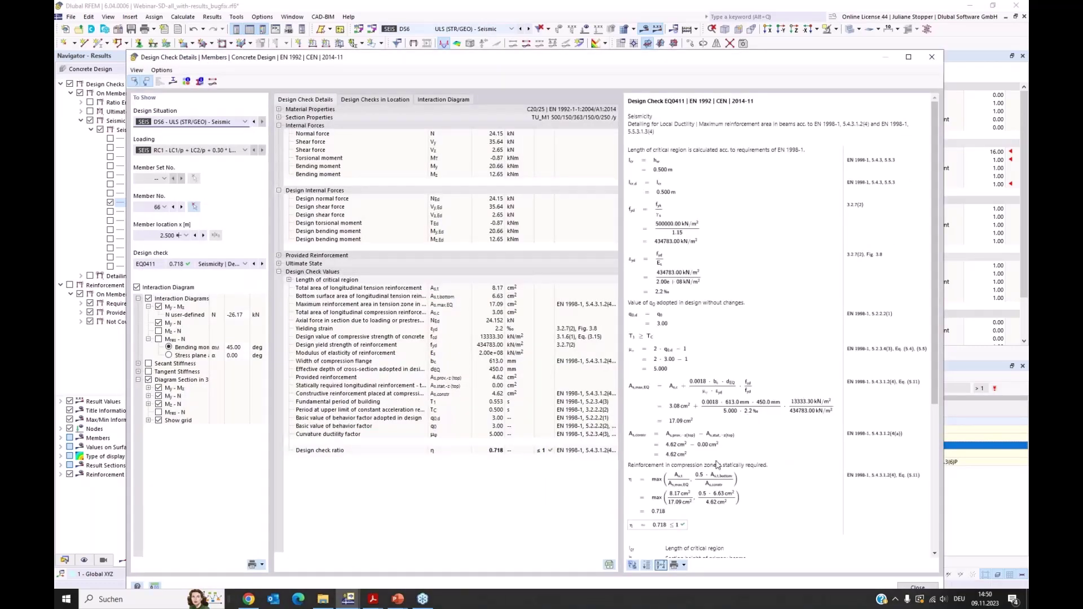
pyautogui.scroll(-5, 709, 460)
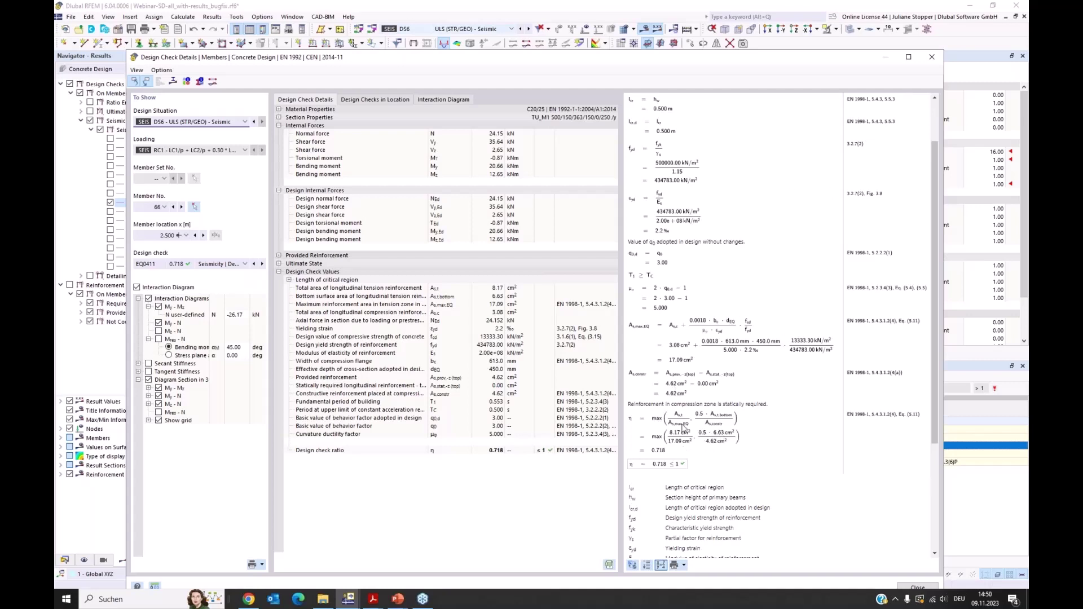
pyautogui.click(932, 59)
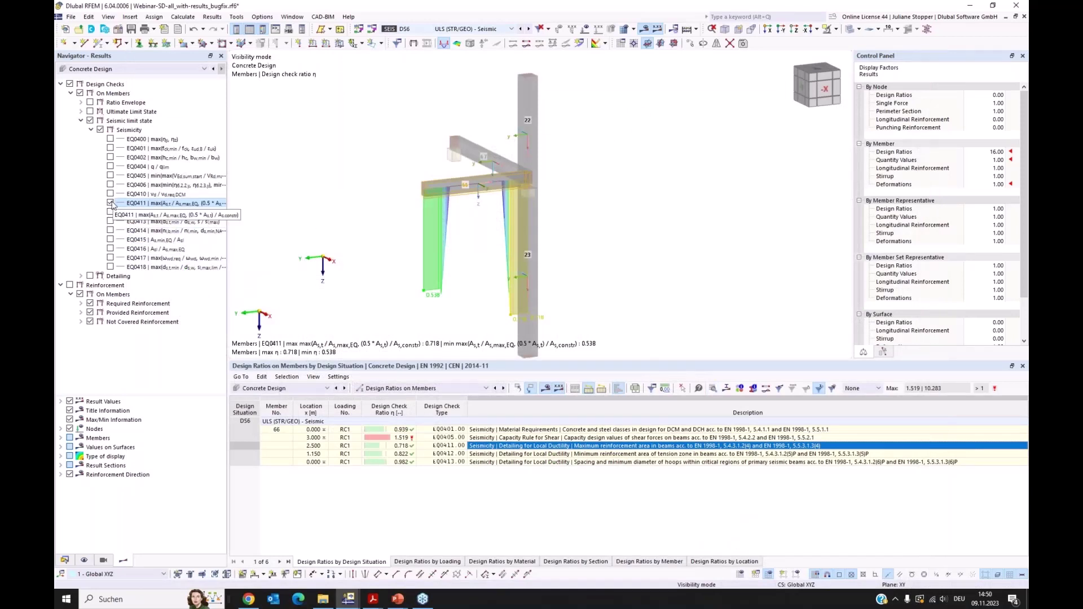
# - Display the EQ0413 design ratios instead of EQ0411 and turn off the local axis systems of the members
pyautogui.click(110, 221)
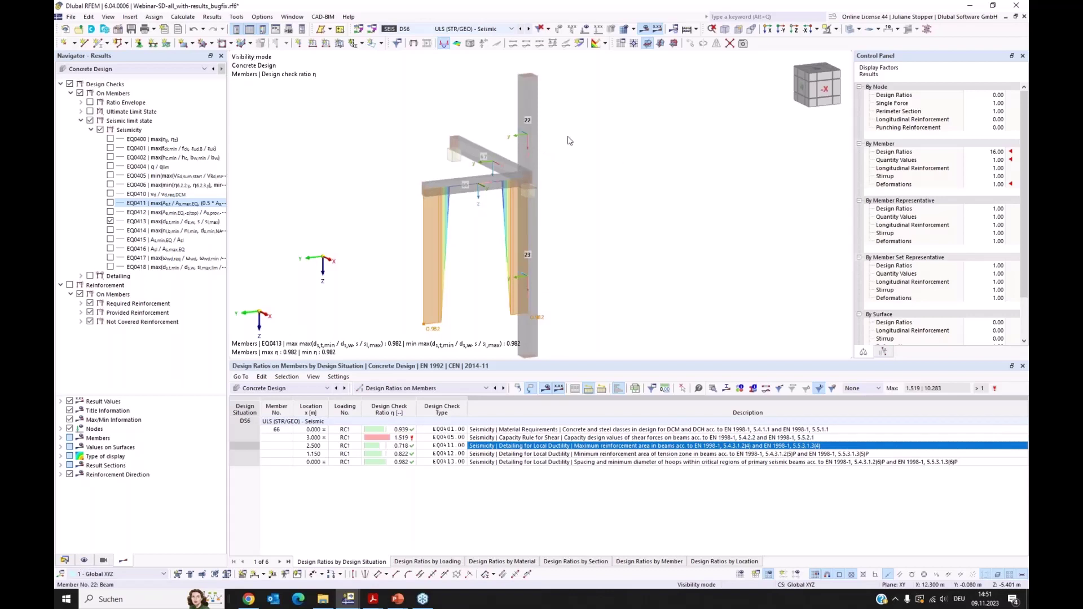
pyautogui.rightClick(530, 100)
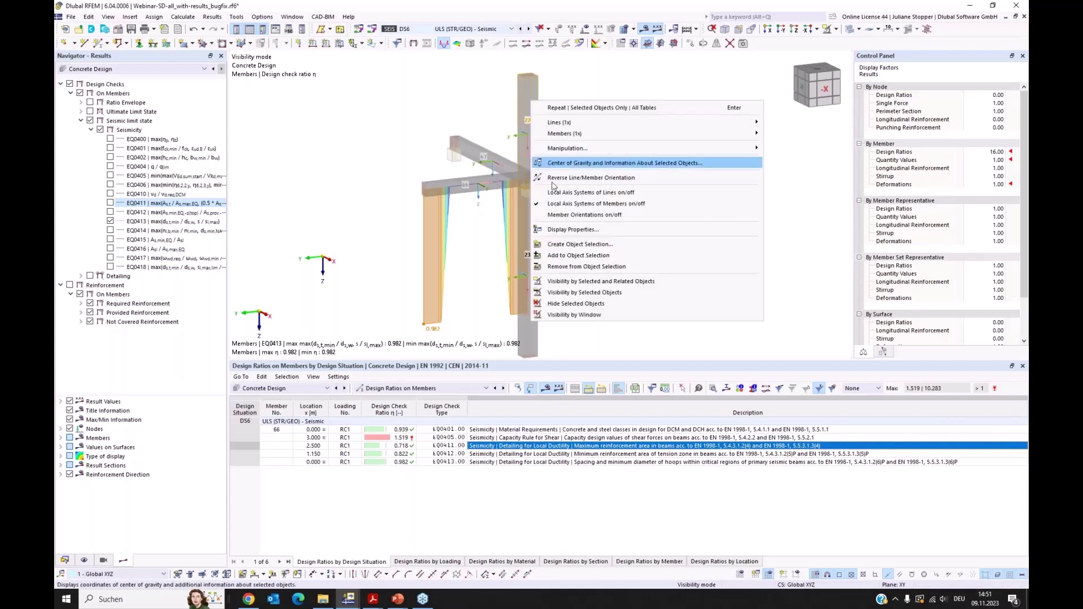
pyautogui.click(540, 204)
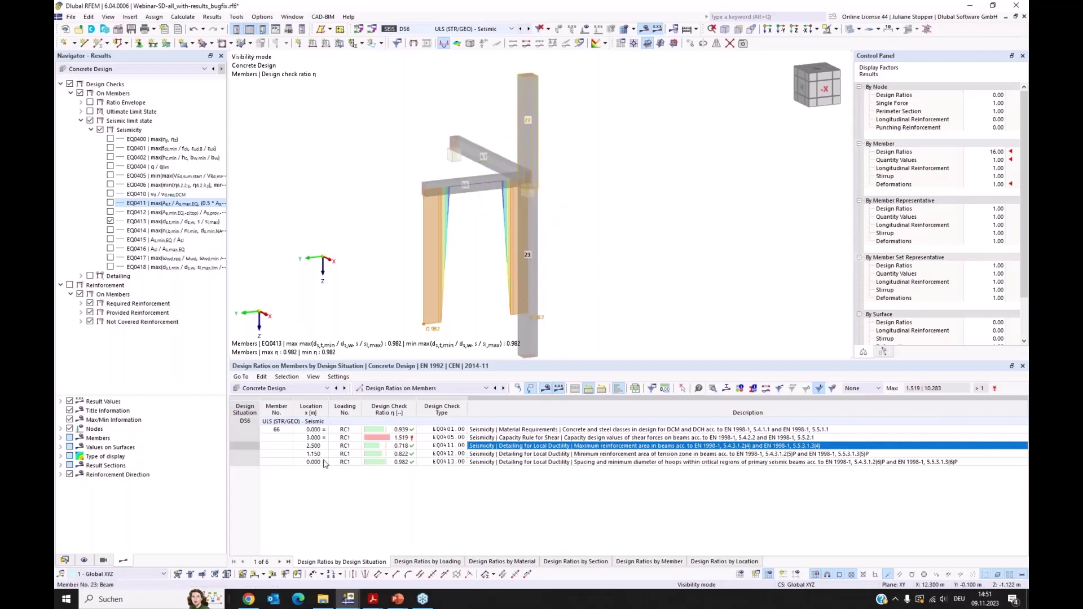
# - Turn off the object numbering and cancel the visibility mode to show the whole building in full view
pyautogui.click(83, 560)
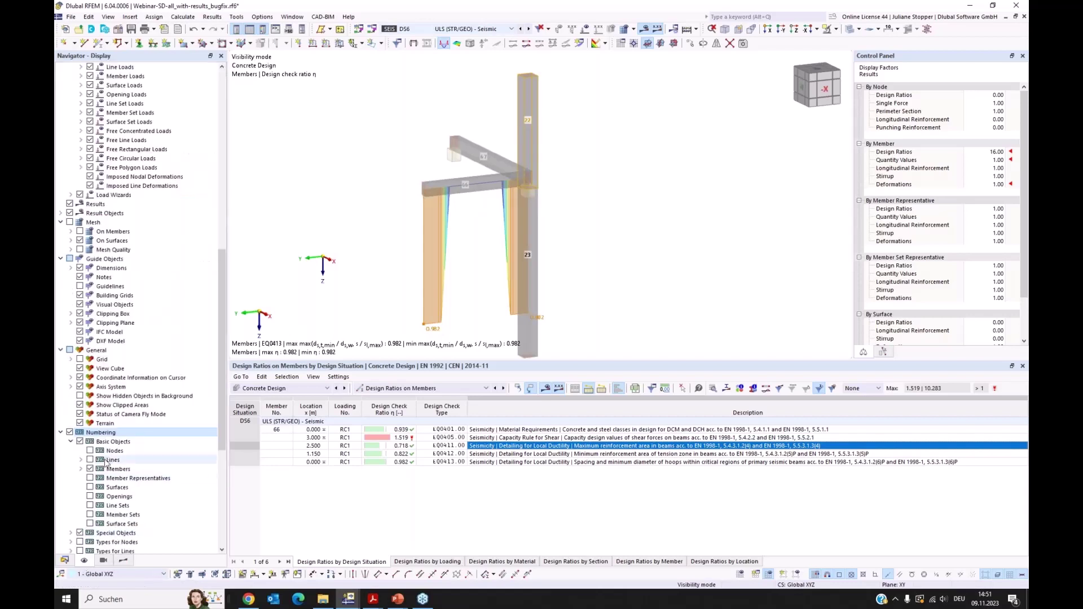
pyautogui.click(69, 432)
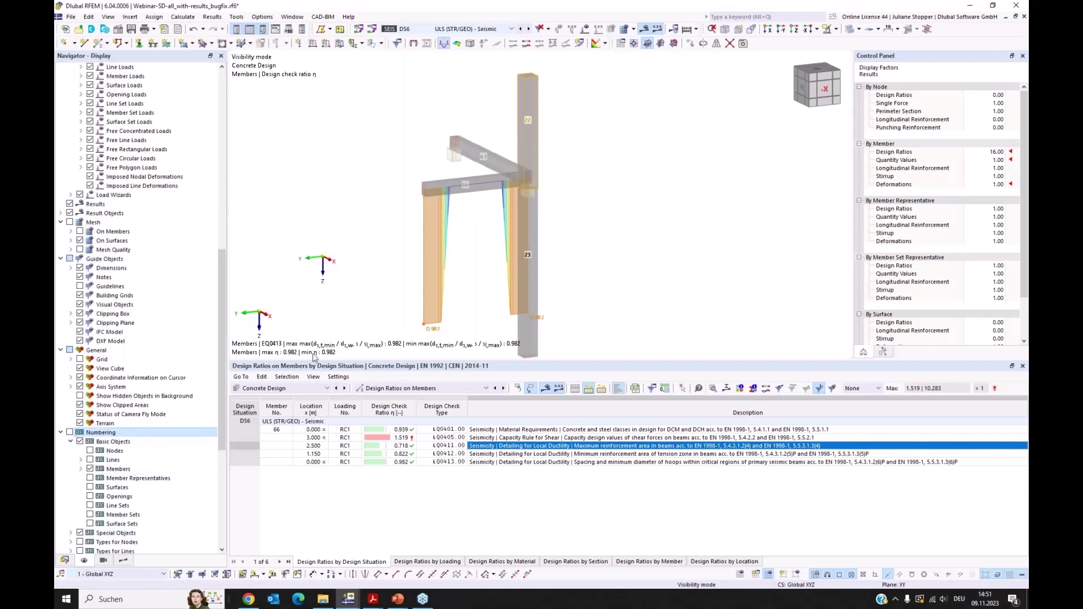
pyautogui.click(836, 29)
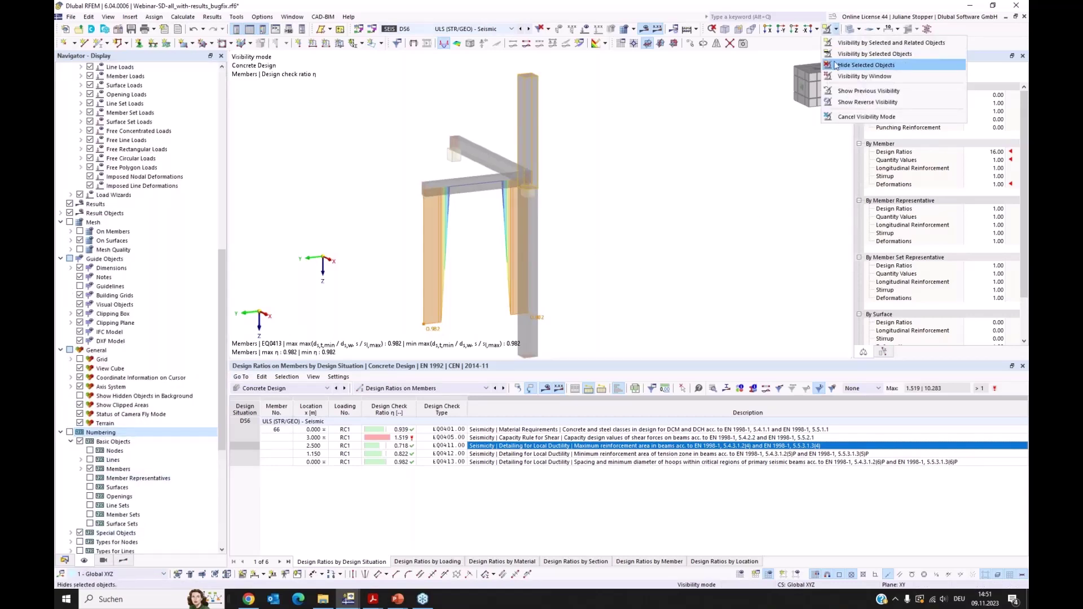
pyautogui.click(863, 117)
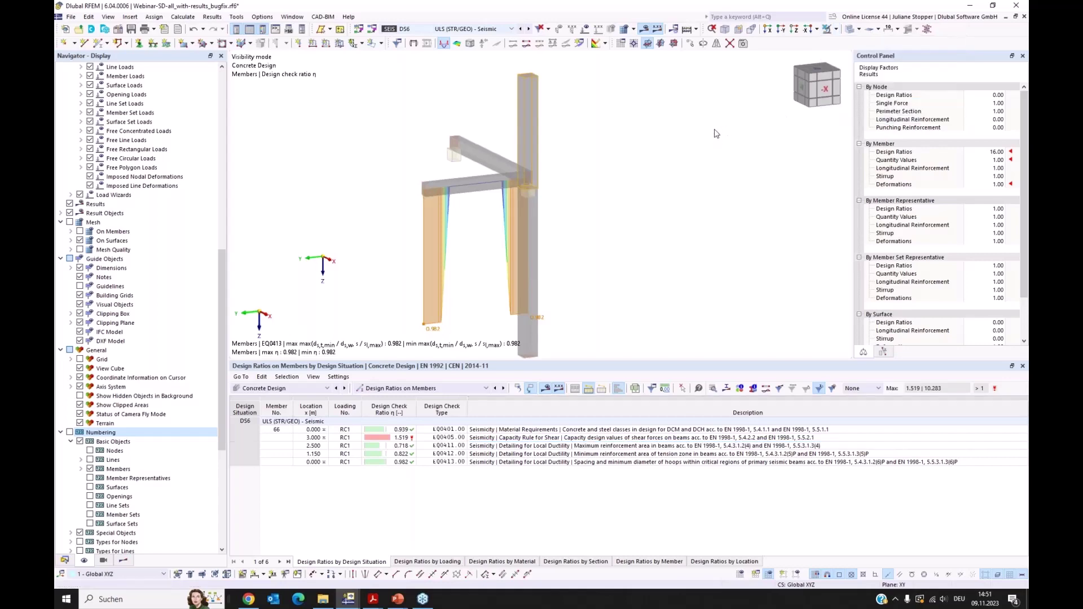
pyautogui.click(711, 31)
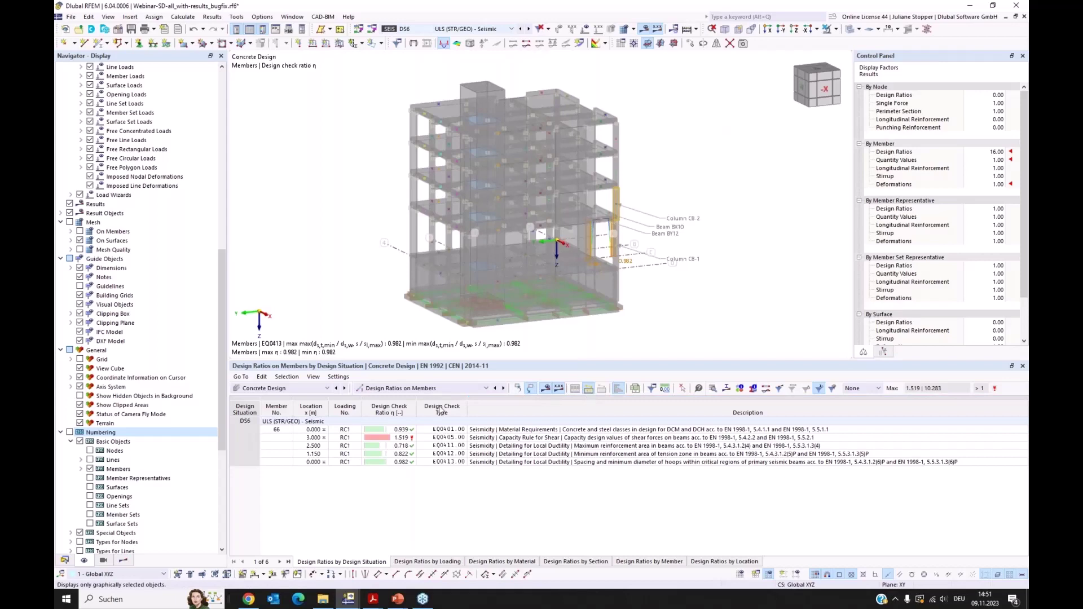
# - Display the EQ0400 capacity design ratios for column bending instead of EQ0413 on the whole building
pyautogui.click(124, 561)
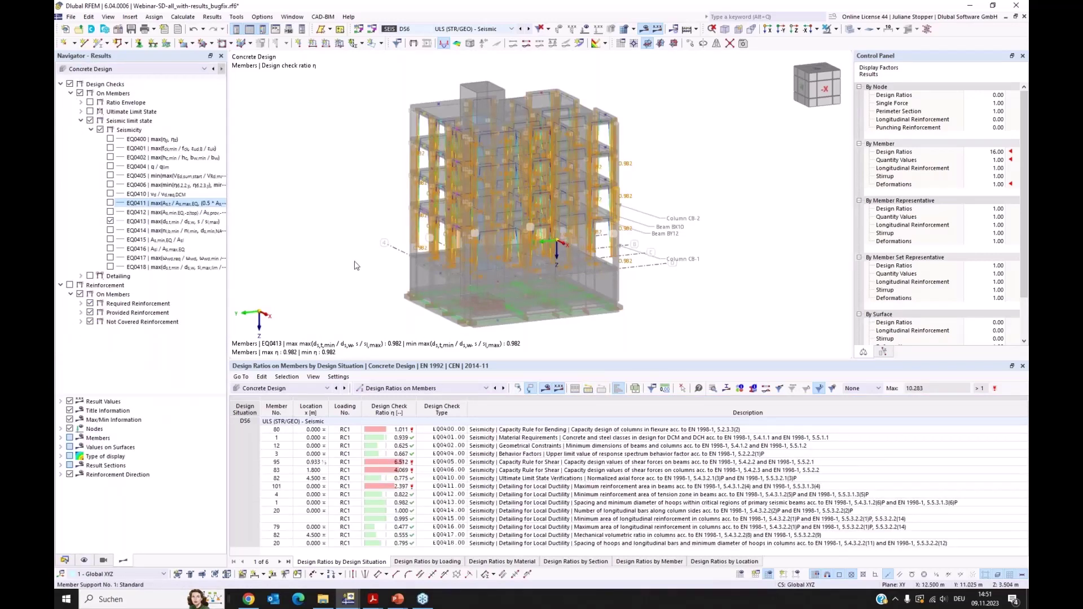
pyautogui.click(145, 139)
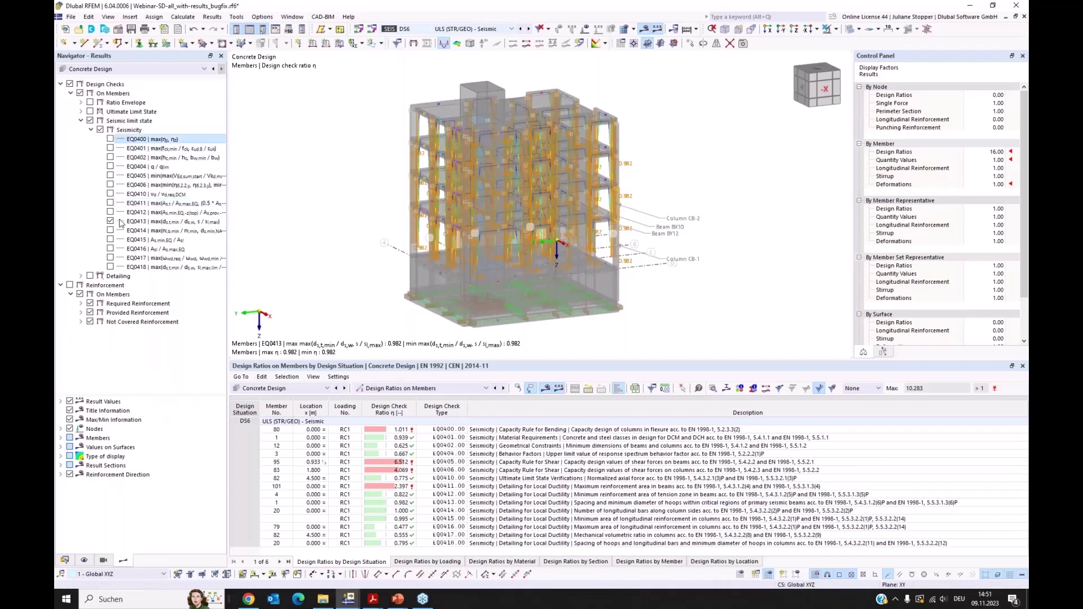
pyautogui.click(110, 221)
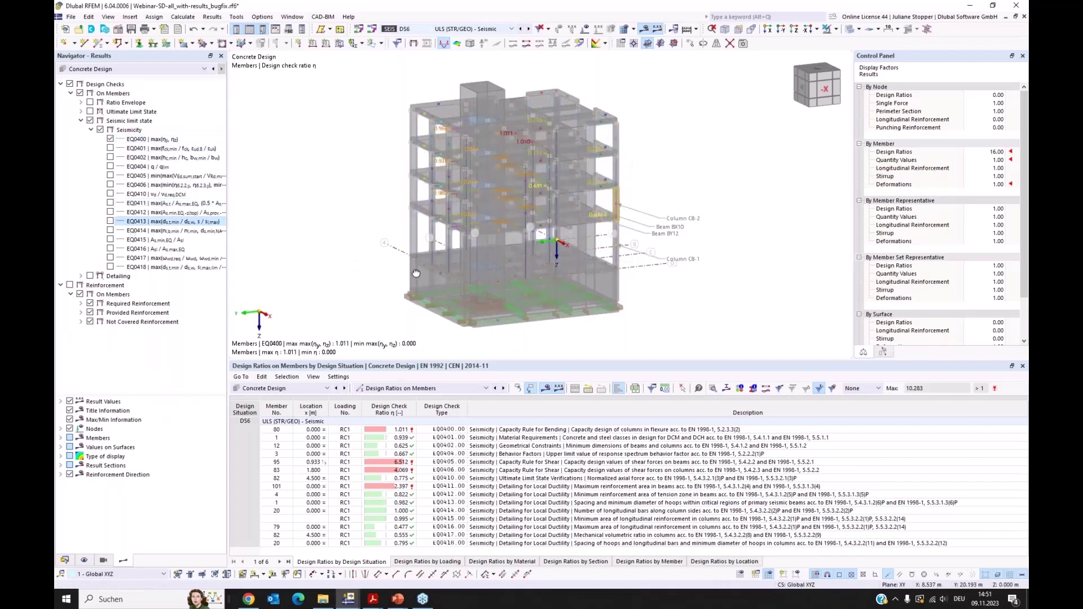
pyautogui.keyDown('ctrl'); pyautogui.moveTo(416, 273); pyautogui.dragTo(389, 275, button='middle'); pyautogui.keyUp('ctrl')
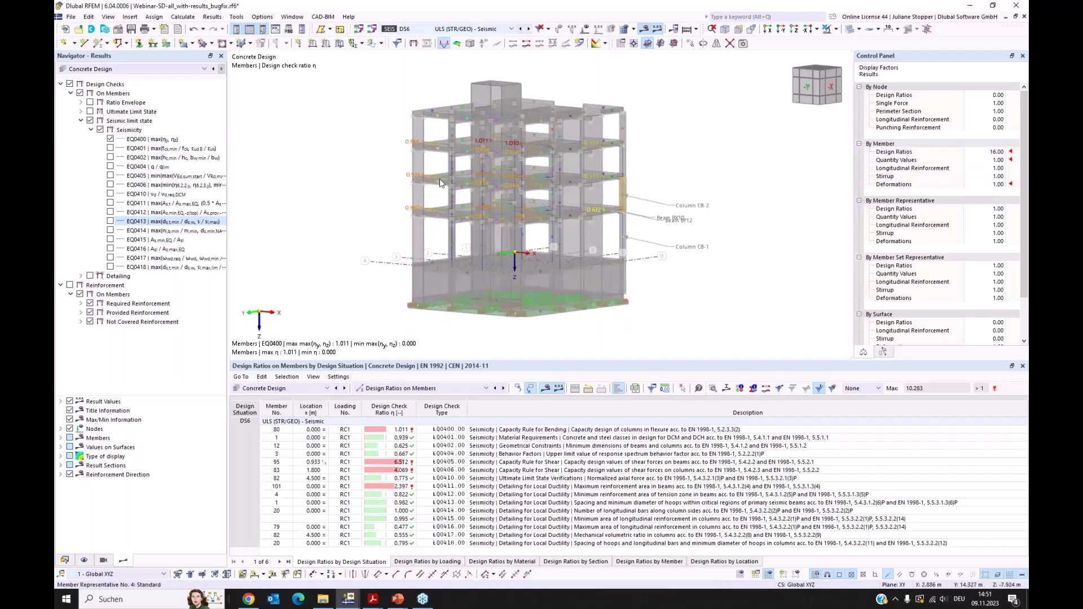
pyautogui.scroll(1, 441, 182)
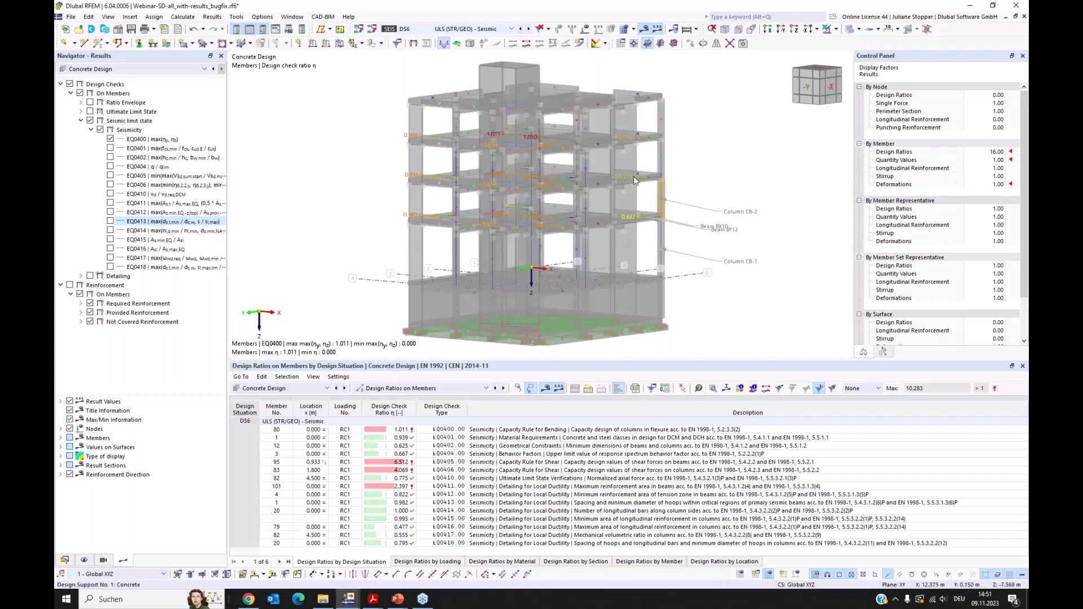
# - Set the display factor for the member design ratios to 4.00 and show the building as a wireframe model
pyautogui.doubleClick(994, 152)
pyautogui.click(1001, 153)
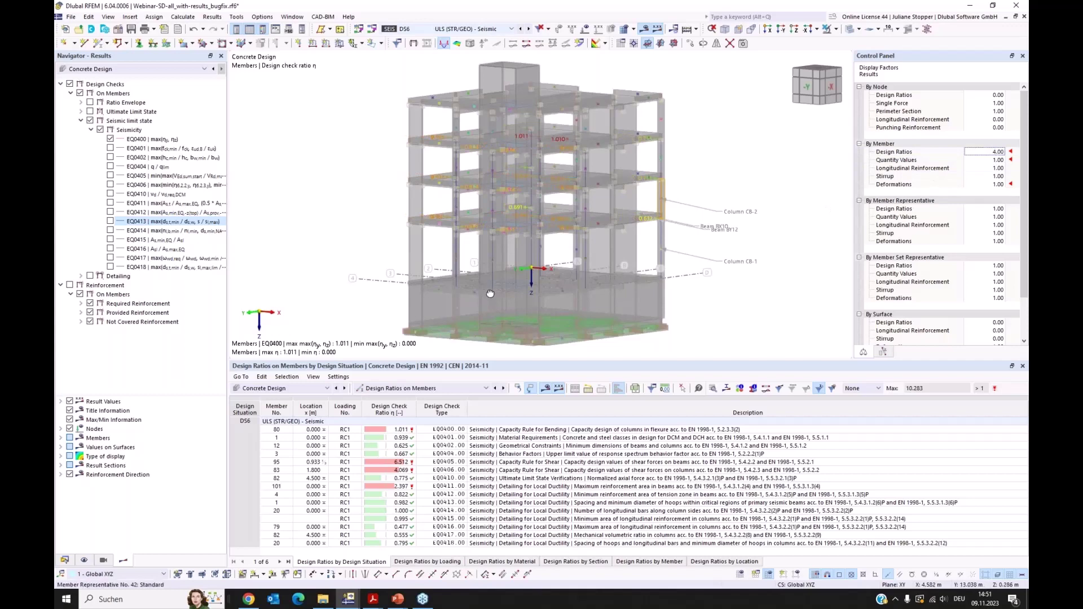
pyautogui.keyDown('ctrl'); pyautogui.moveTo(490, 293); pyautogui.dragTo(533, 288, button='middle'); pyautogui.keyUp('ctrl')
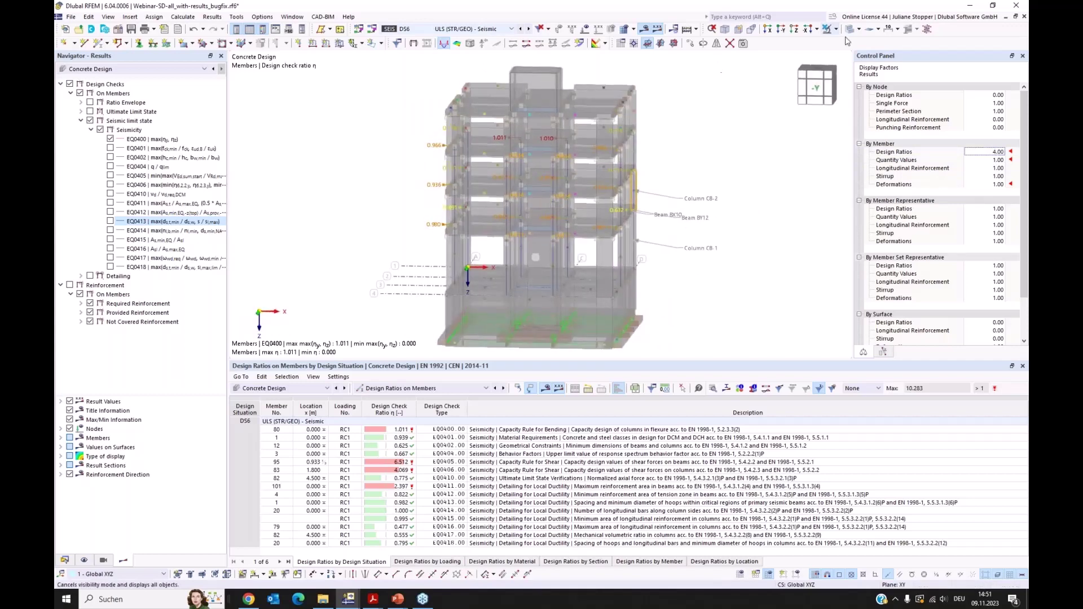
pyautogui.keyDown('ctrl'); pyautogui.moveTo(668, 282); pyautogui.dragTo(678, 286, button='middle'); pyautogui.keyUp('ctrl')
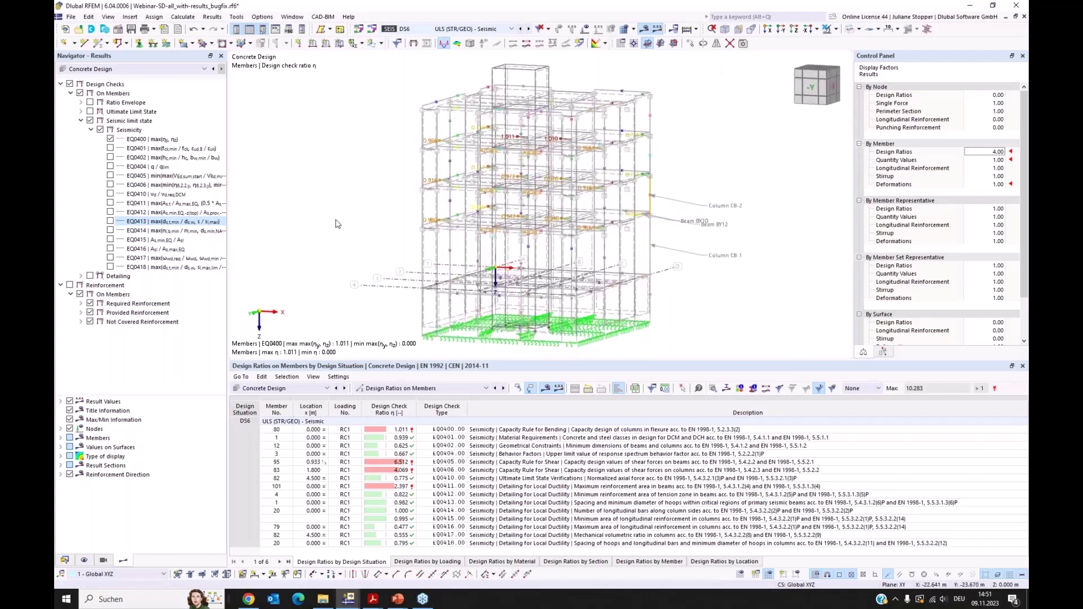
# - Replace the EQ0400 display with the EQ0401 material ratios, followed by the EQ0402 geometric constraint ratios, and review them on the building
pyautogui.click(109, 140)
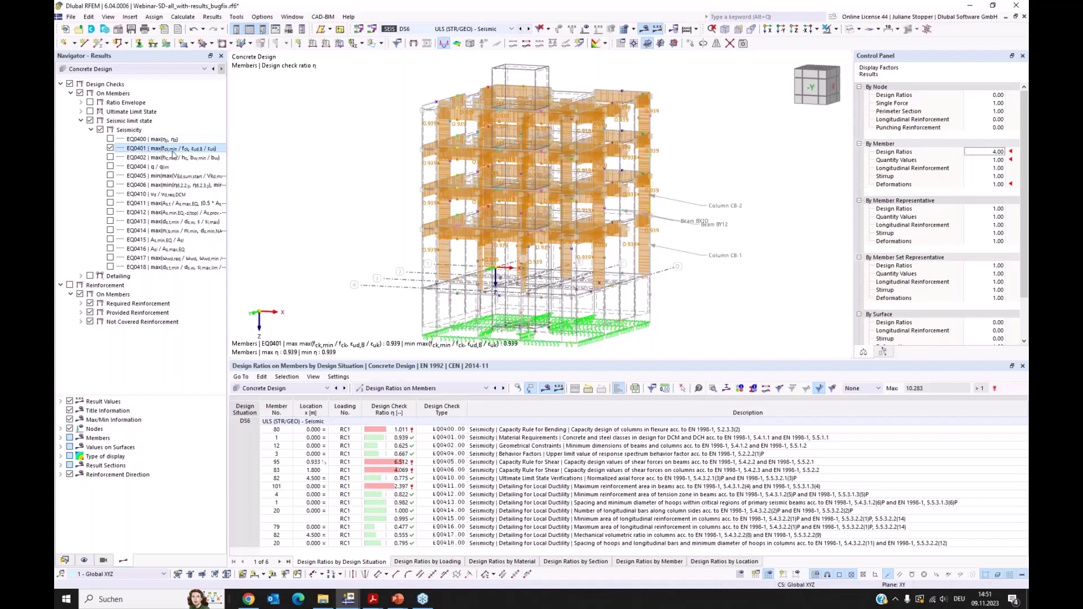
pyautogui.keyDown('ctrl'); pyautogui.moveTo(638, 263); pyautogui.dragTo(567, 273, button='middle'); pyautogui.keyUp('ctrl')
pyautogui.click(110, 157)
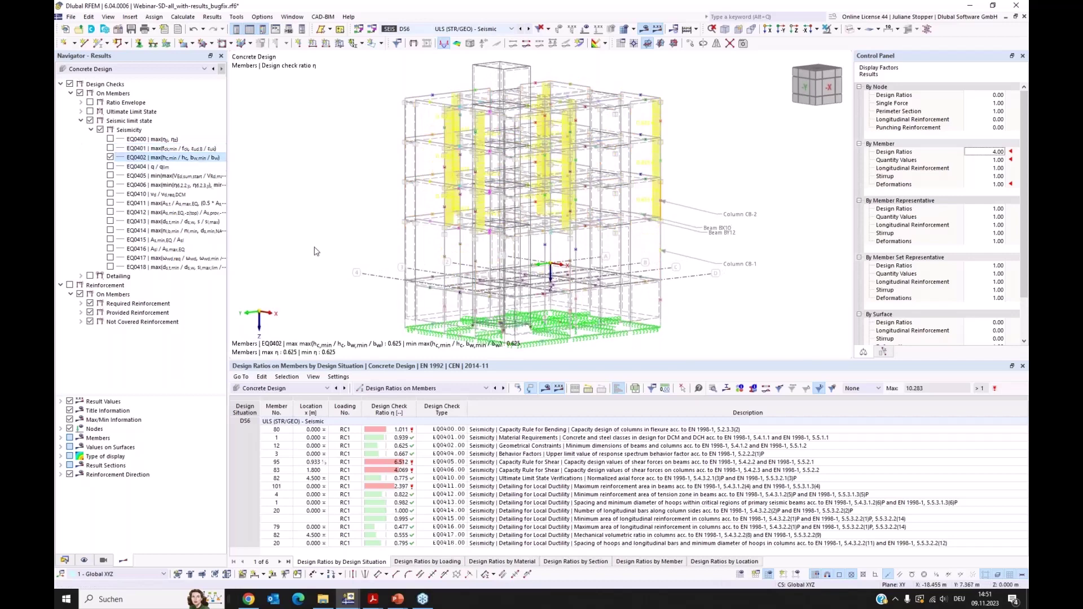
pyautogui.keyDown('ctrl'); pyautogui.moveTo(293, 268); pyautogui.dragTo(318, 261, button='middle'); pyautogui.keyUp('ctrl')
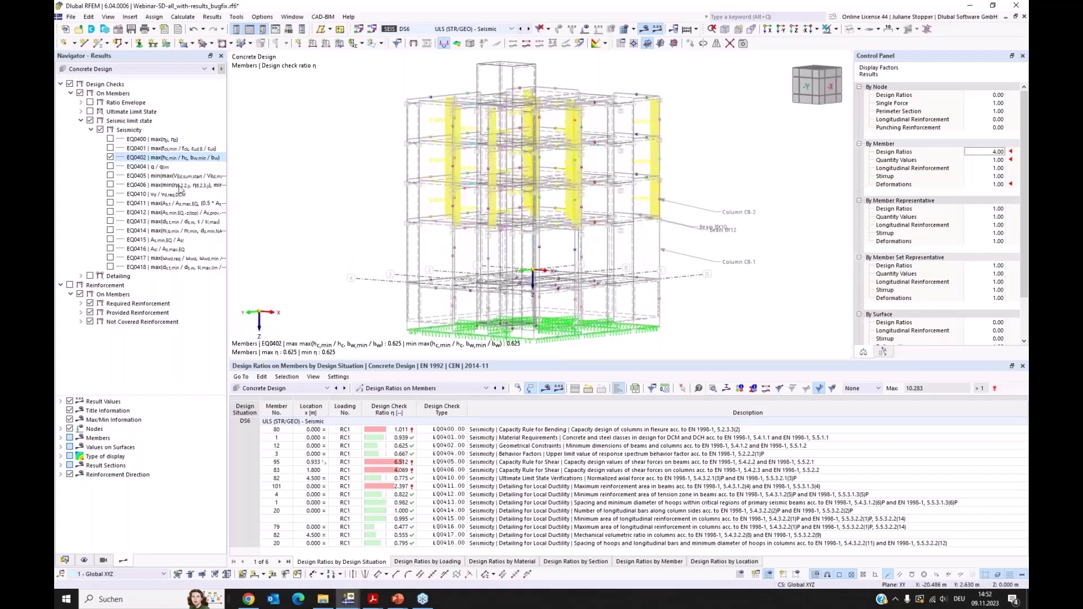
# - Replace the EQ0402 display with the EQ0404 behaviour factor ratios, followed by the EQ0405 beam shear ratios, and turn EQ0405 off
pyautogui.click(110, 158)
pyautogui.click(110, 167)
pyautogui.click(110, 167)
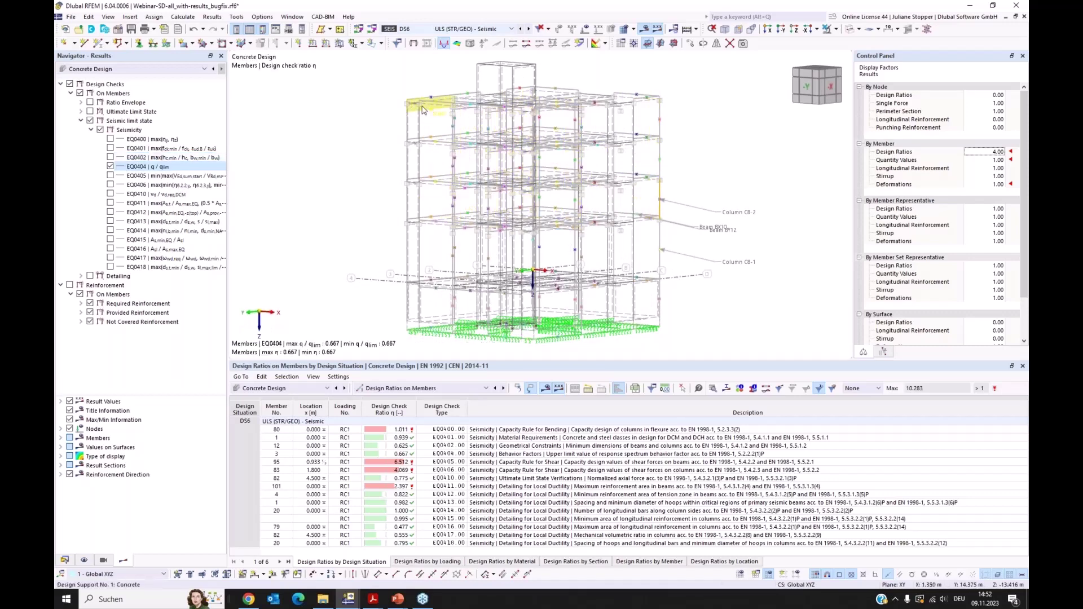
pyautogui.click(110, 167)
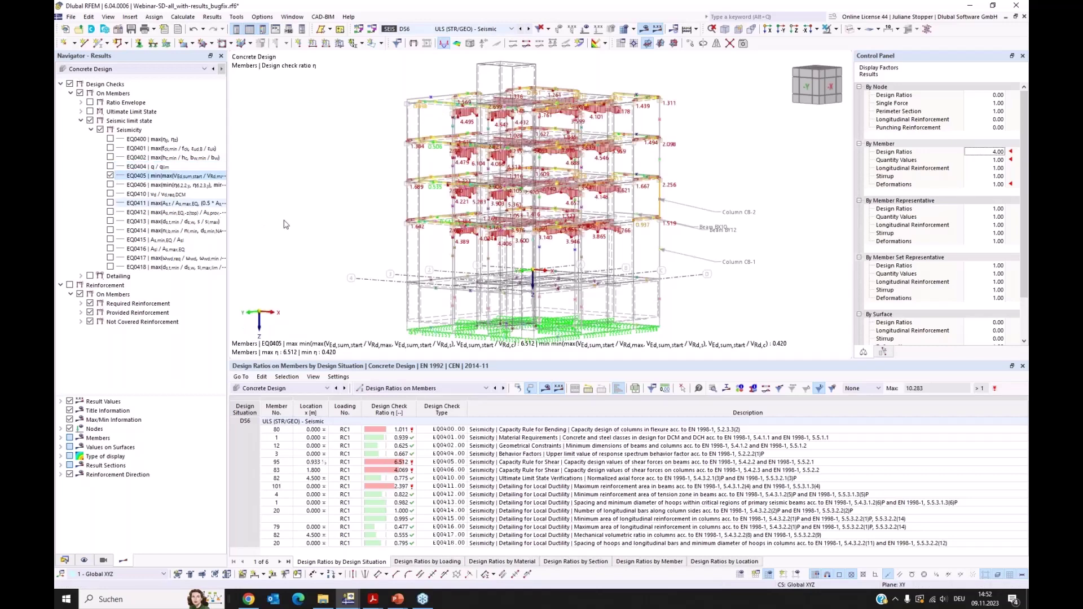
pyautogui.click(110, 176)
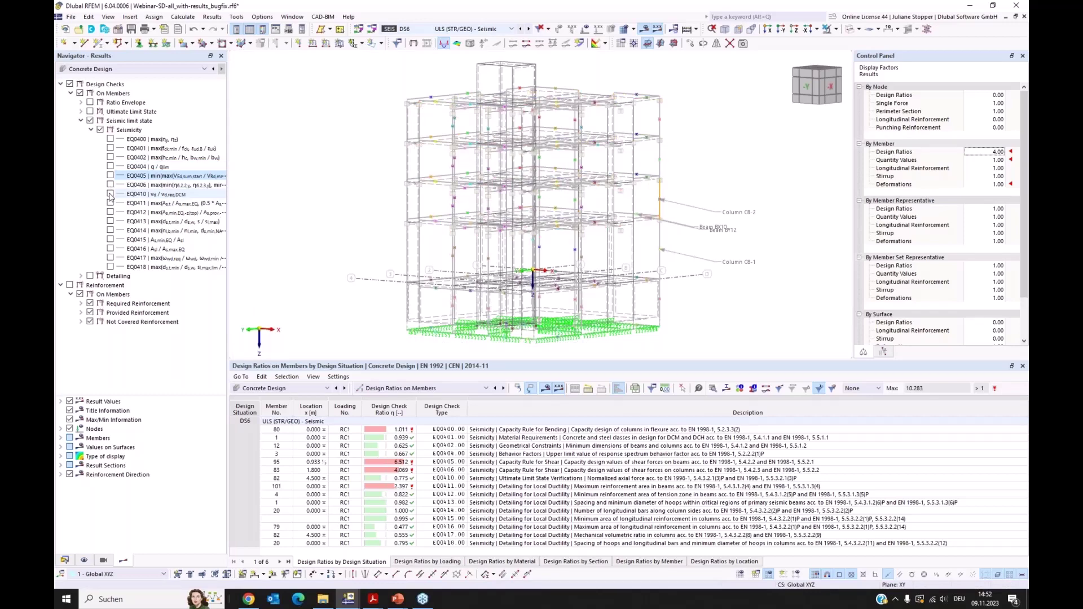
# - Review the EQ0410 normalized axial force ratios on the columns and switch over to the EQ0411 maximum reinforcement ratios
pyautogui.click(110, 194)
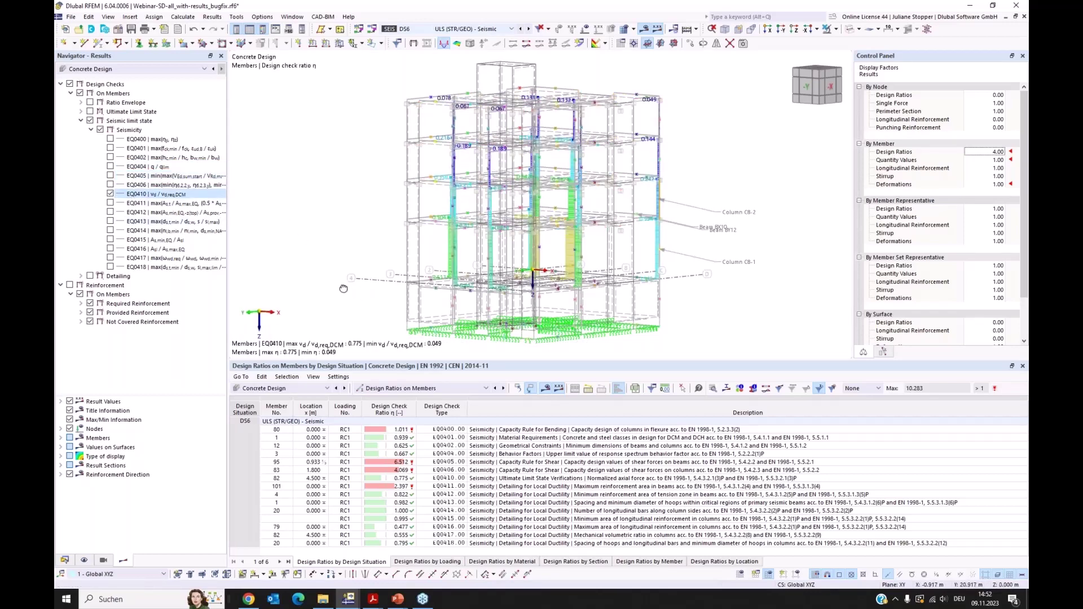
pyautogui.keyDown('ctrl'); pyautogui.moveTo(344, 289); pyautogui.dragTo(318, 279, button='middle'); pyautogui.keyUp('ctrl')
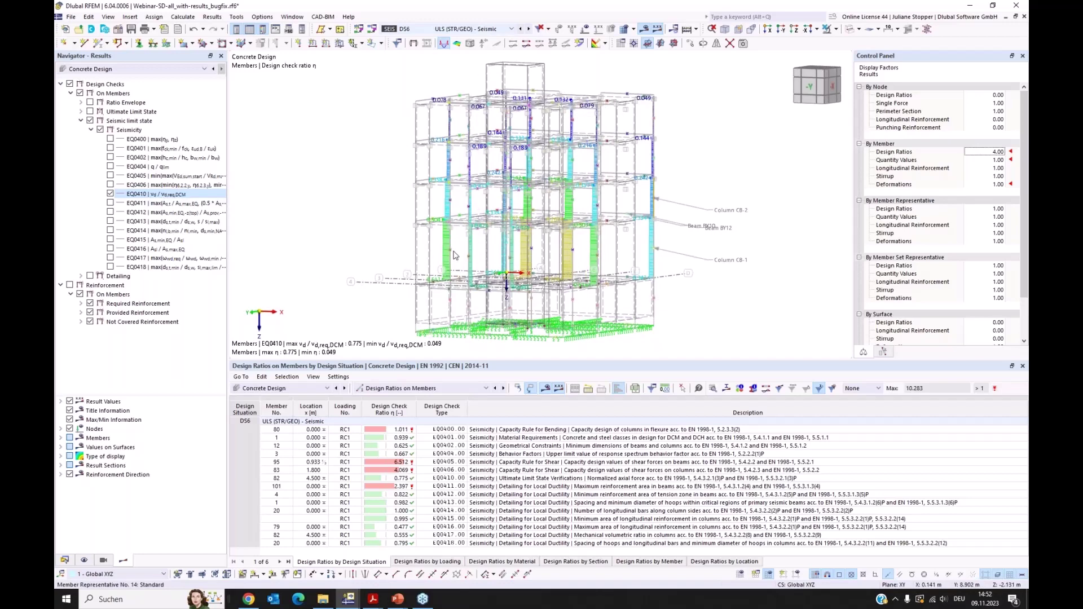
pyautogui.click(110, 194)
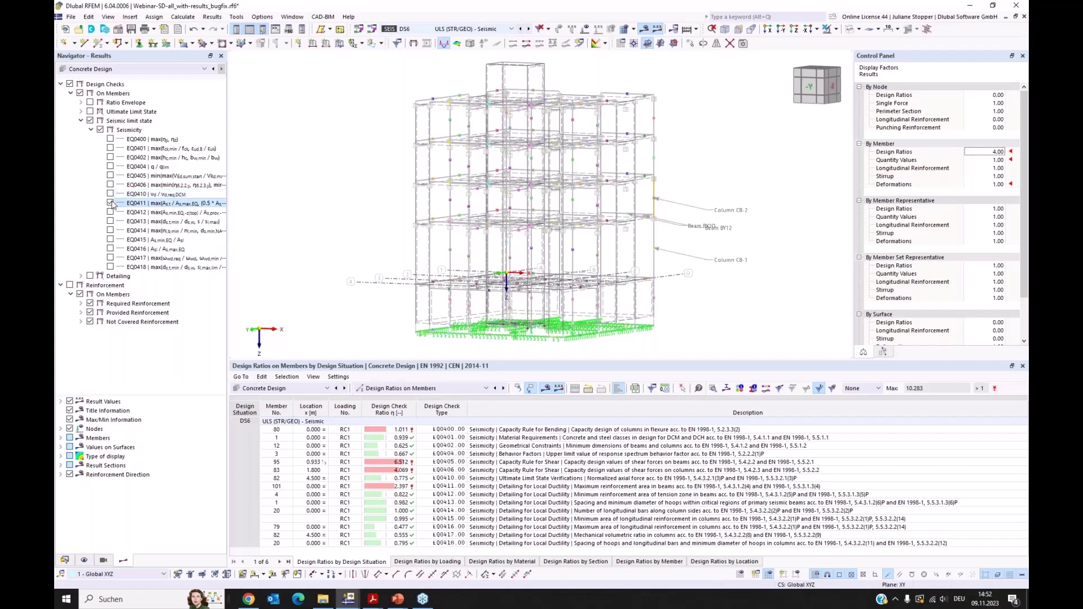
pyautogui.click(110, 203)
# - Display the EQ0412 minimum tension reinforcement ratios on the beams, followed by EQ0413, and turn both off
pyautogui.click(110, 213)
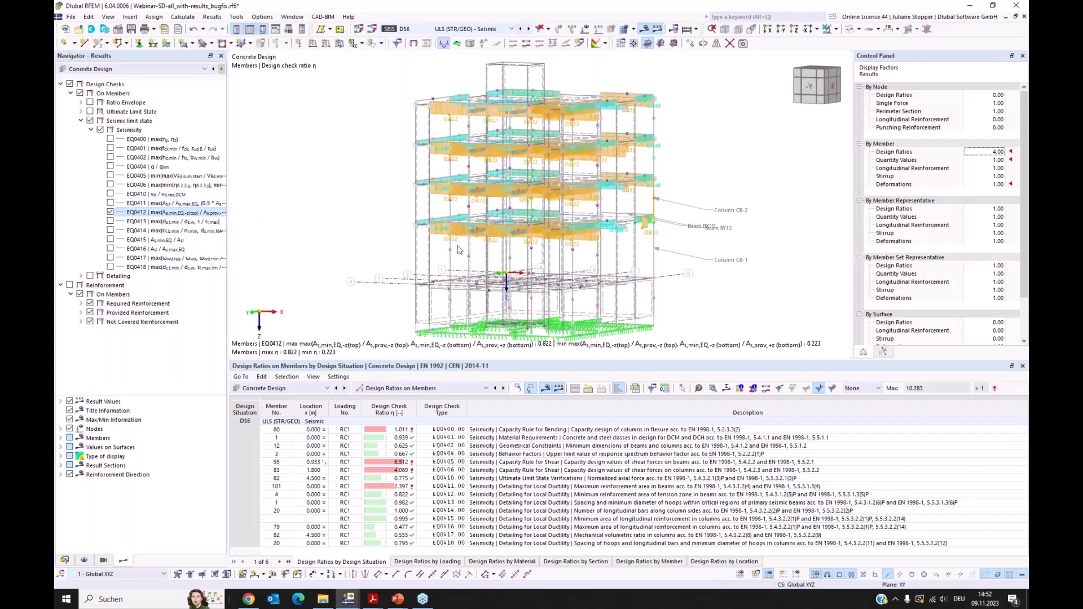
pyautogui.keyDown('ctrl'); pyautogui.moveTo(695, 280); pyautogui.dragTo(629, 292, button='middle'); pyautogui.keyUp('ctrl')
pyautogui.click(110, 213)
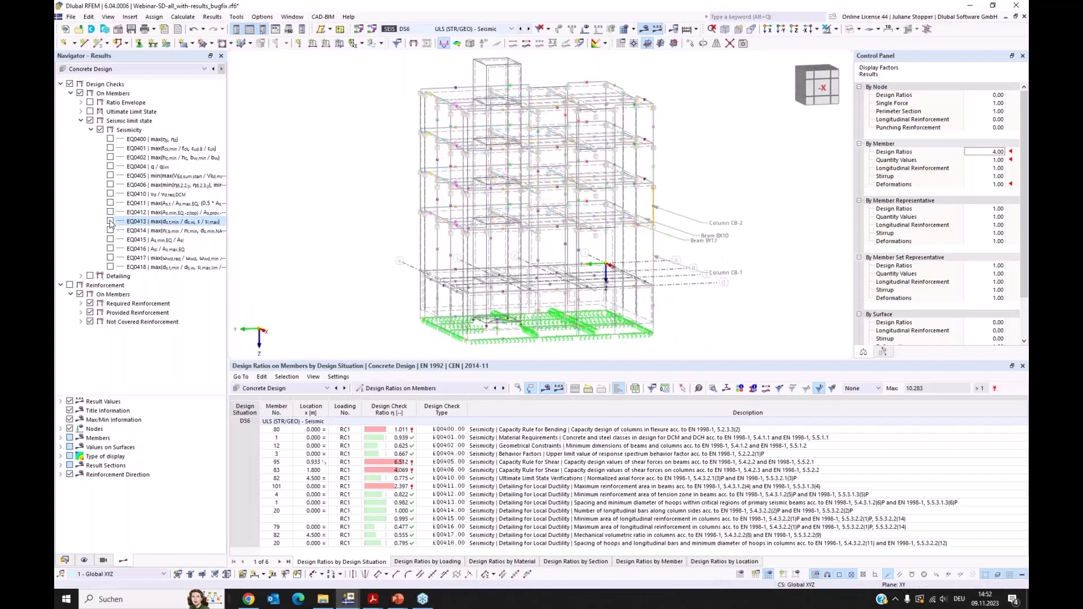
pyautogui.click(111, 222)
pyautogui.click(111, 221)
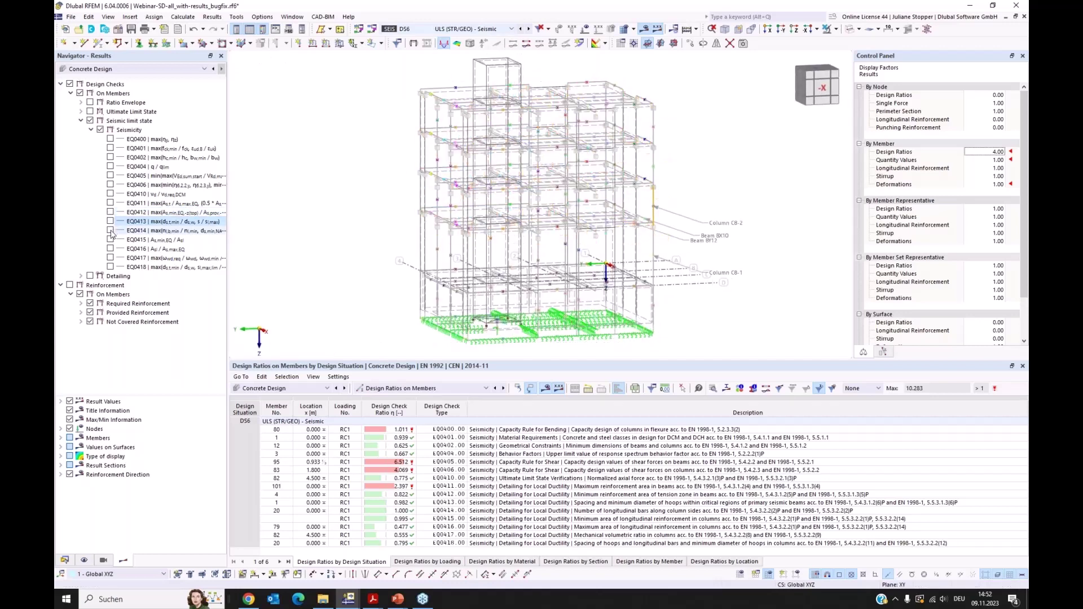
# - Review the EQ0414 design ratios for the number of longitudinal bars along column sides and turn them off
pyautogui.click(110, 231)
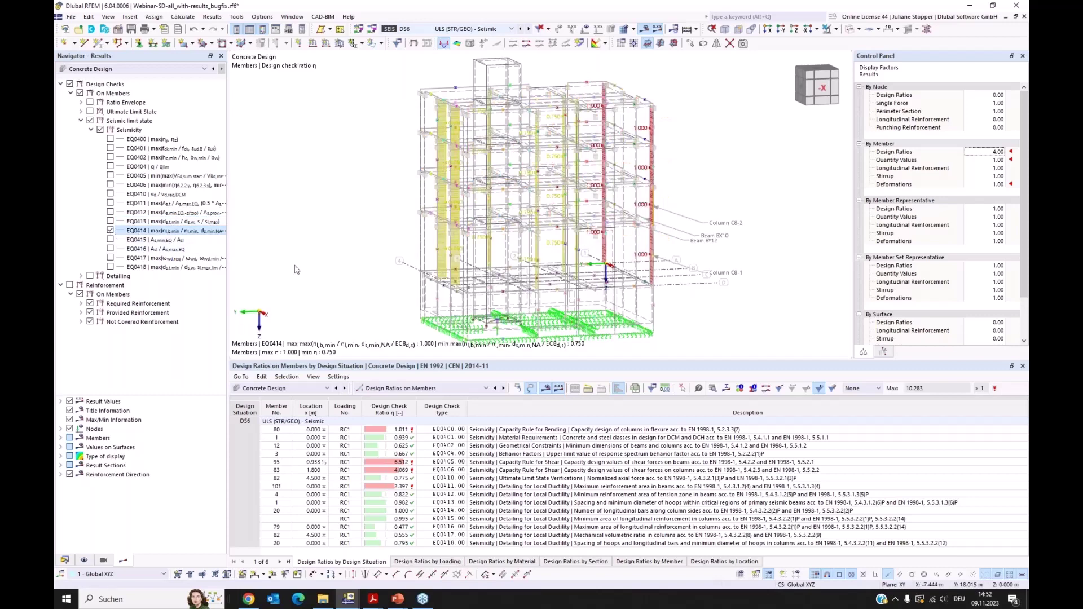
pyautogui.keyDown('ctrl'); pyautogui.moveTo(325, 281); pyautogui.dragTo(388, 279, button='middle'); pyautogui.keyUp('ctrl')
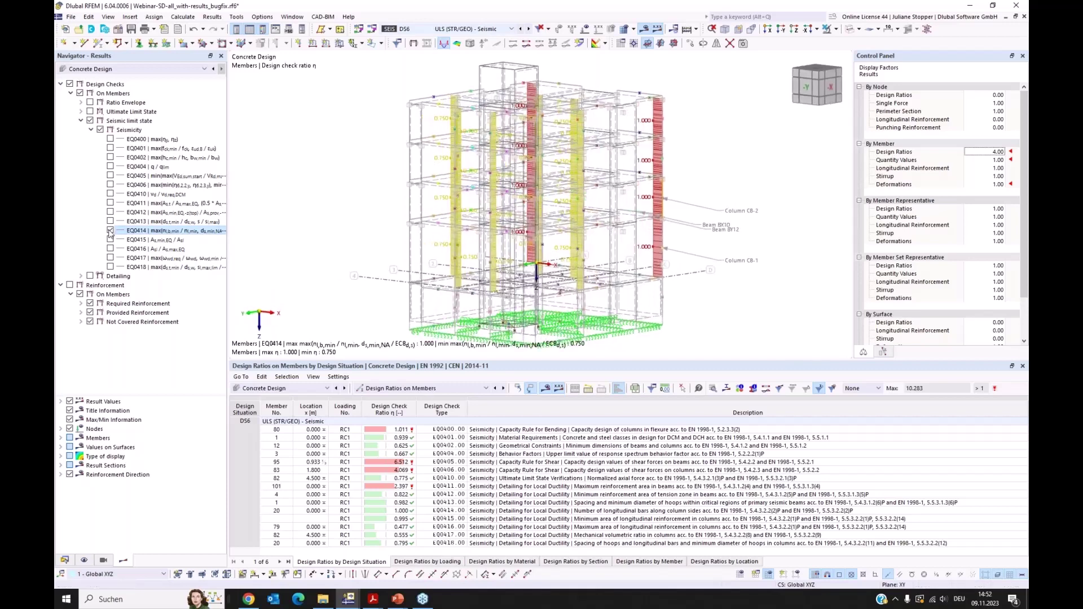
pyautogui.click(110, 231)
# - Display the EQ0415 minimum and EQ0416 maximum longitudinal column reinforcement ratios one after the other and turn both off
pyautogui.click(110, 240)
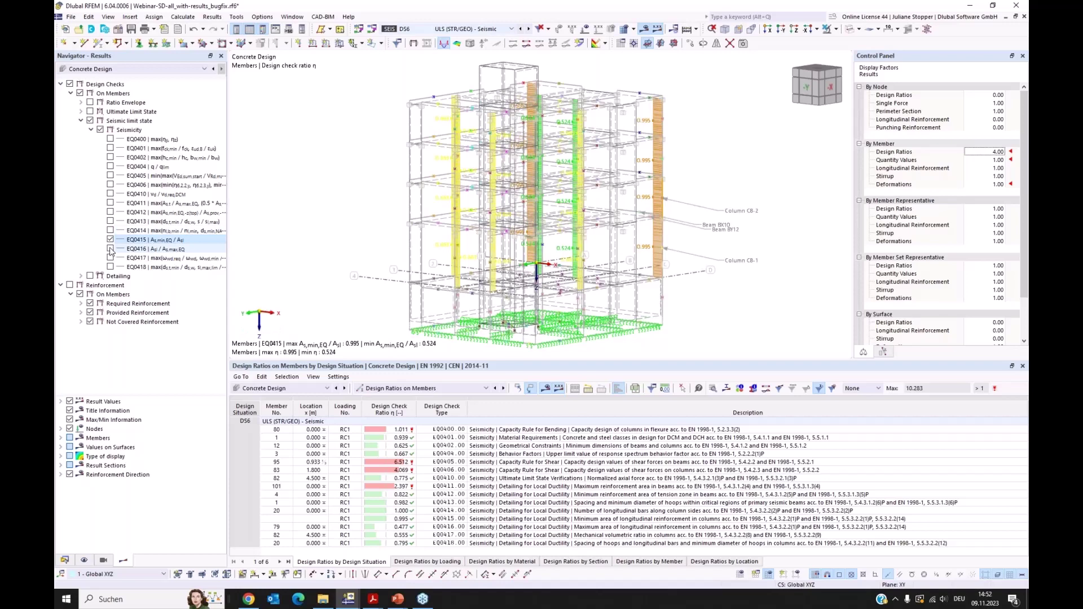
pyautogui.click(109, 248)
pyautogui.click(110, 240)
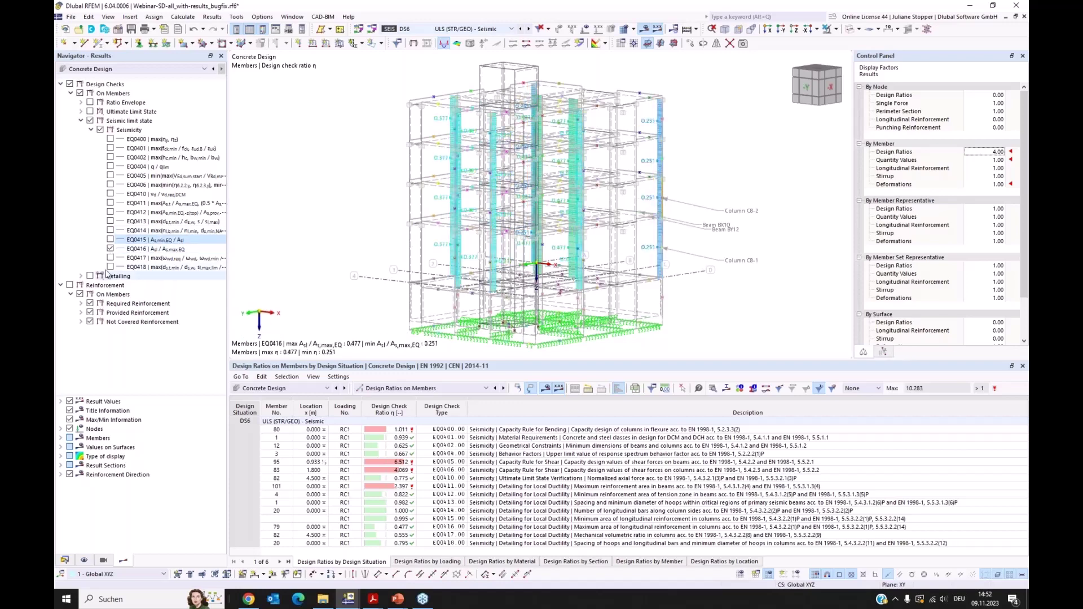
pyautogui.click(110, 248)
# - Display the EQ0418 hoop spacing and diameter ratios and examine the critical regions of the columns from several directions
pyautogui.click(110, 267)
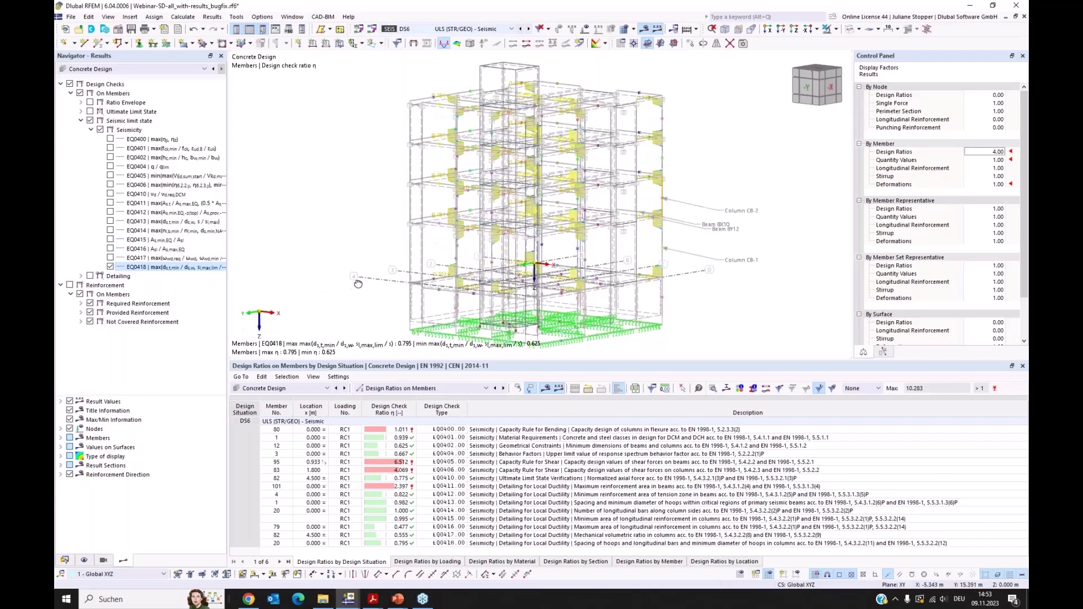
pyautogui.keyDown('ctrl'); pyautogui.moveTo(358, 283); pyautogui.dragTo(727, 318, button='middle'); pyautogui.keyUp('ctrl')
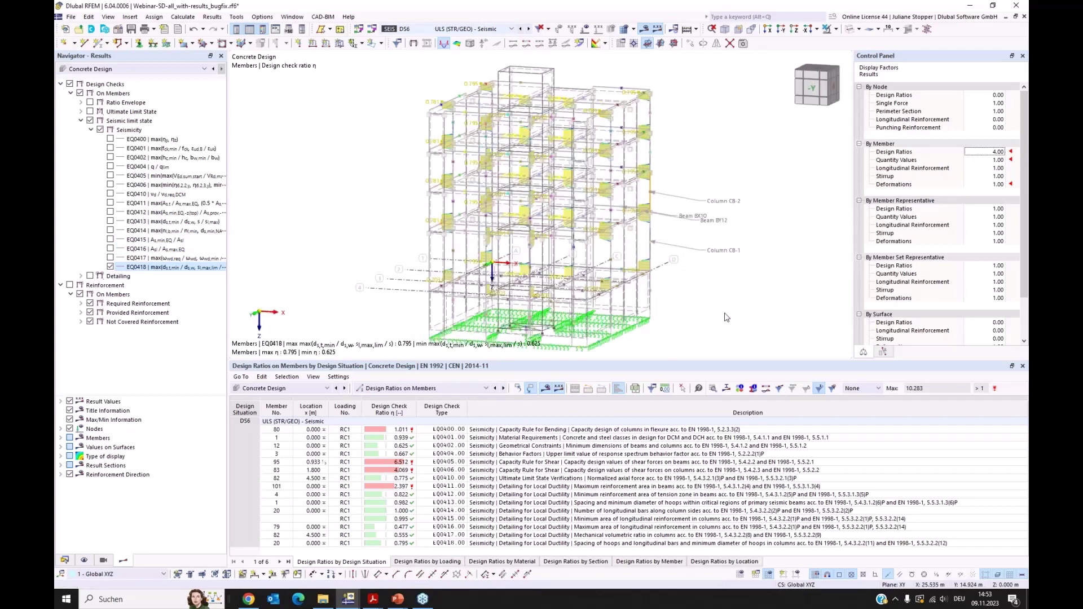
pyautogui.keyDown('ctrl'); pyautogui.moveTo(586, 328); pyautogui.dragTo(557, 349, button='middle'); pyautogui.keyUp('ctrl')
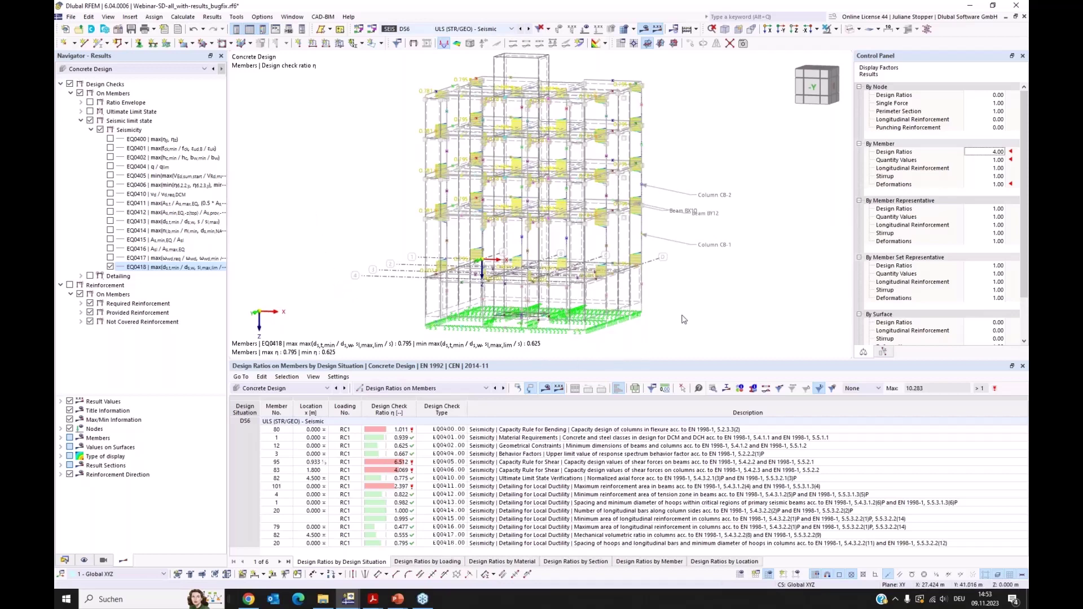
pyautogui.moveTo(689, 305); pyautogui.dragTo(710, 304, button='middle')
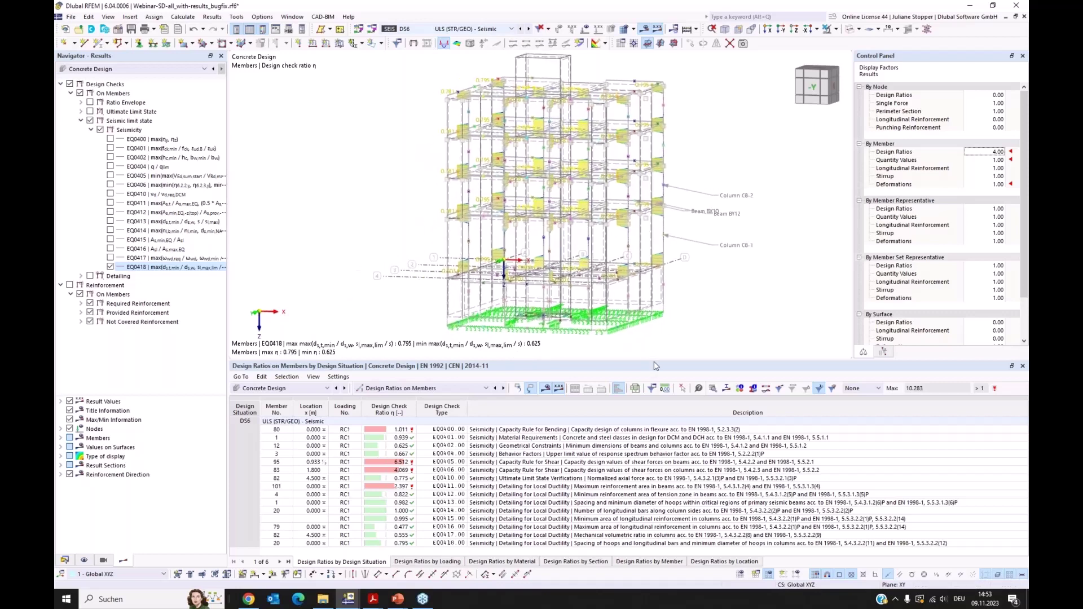
pyautogui.moveTo(652, 378); pyautogui.dragTo(653, 417)
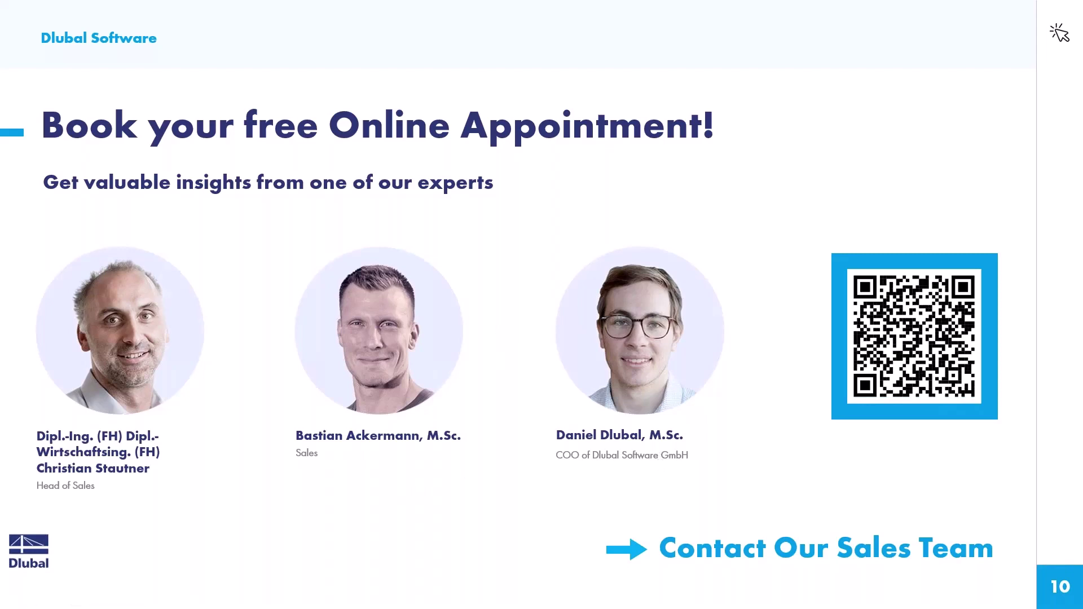
# - Switch to the Dlubal website in Chrome and open the webinars page from the news and events section
pyautogui.hotkey('alt', 'Tab')
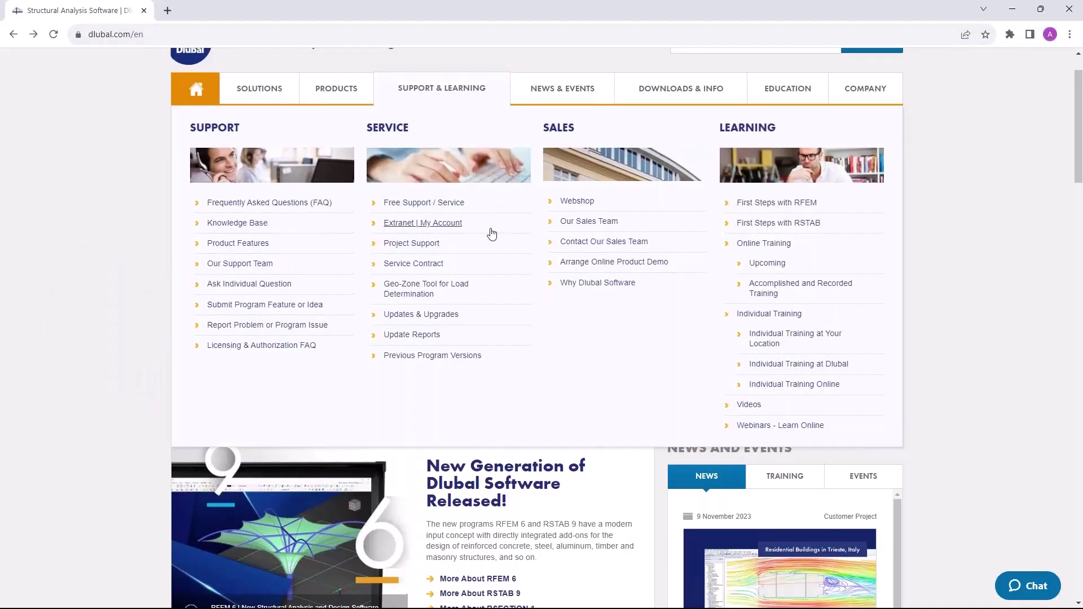
pyautogui.scroll(1, 563, 177)
pyautogui.moveTo(564, 158)
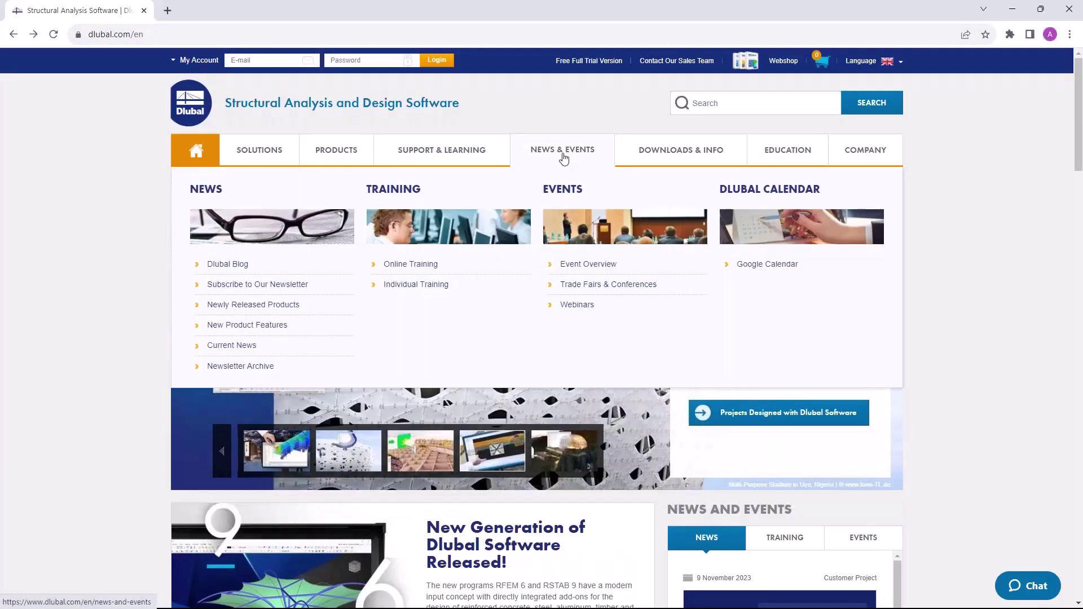
pyautogui.click(584, 310)
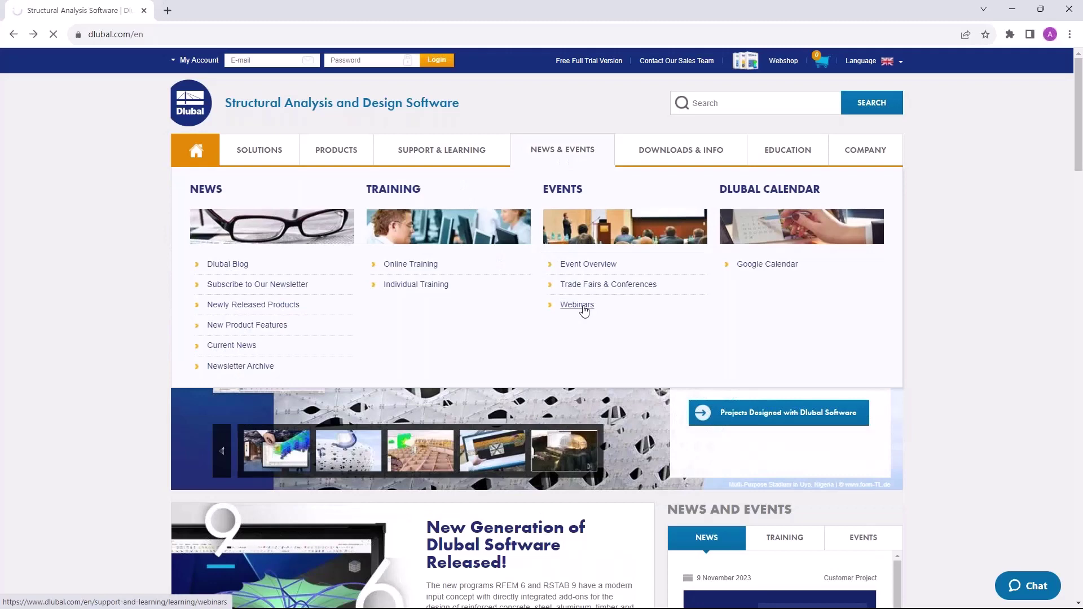
# - Browse the list of upcoming English webinars for November 2023
pyautogui.scroll(-7, 584, 310)
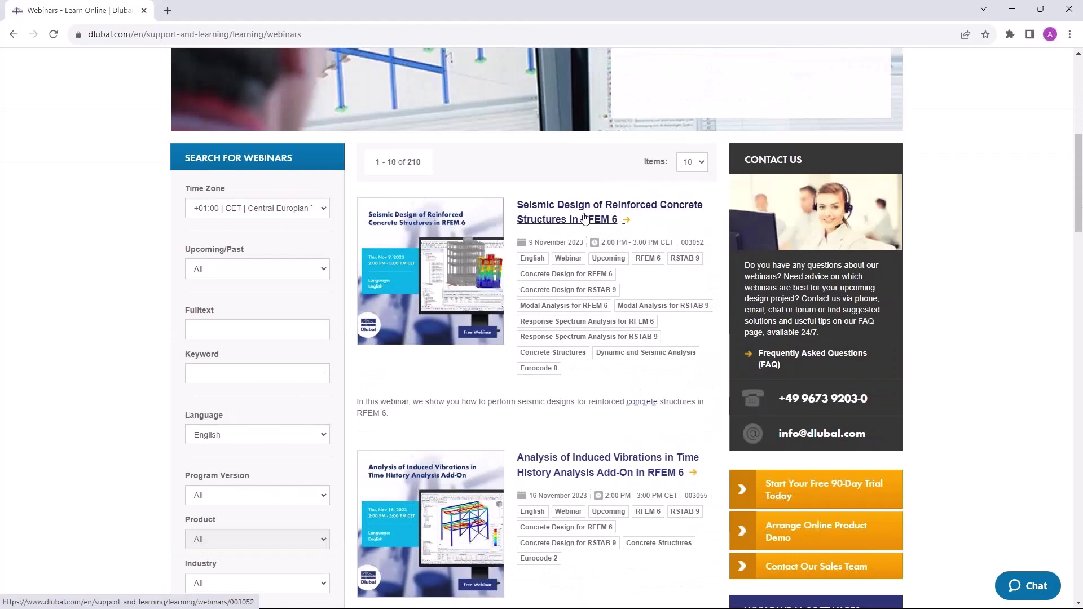
pyautogui.scroll(-3, 584, 217)
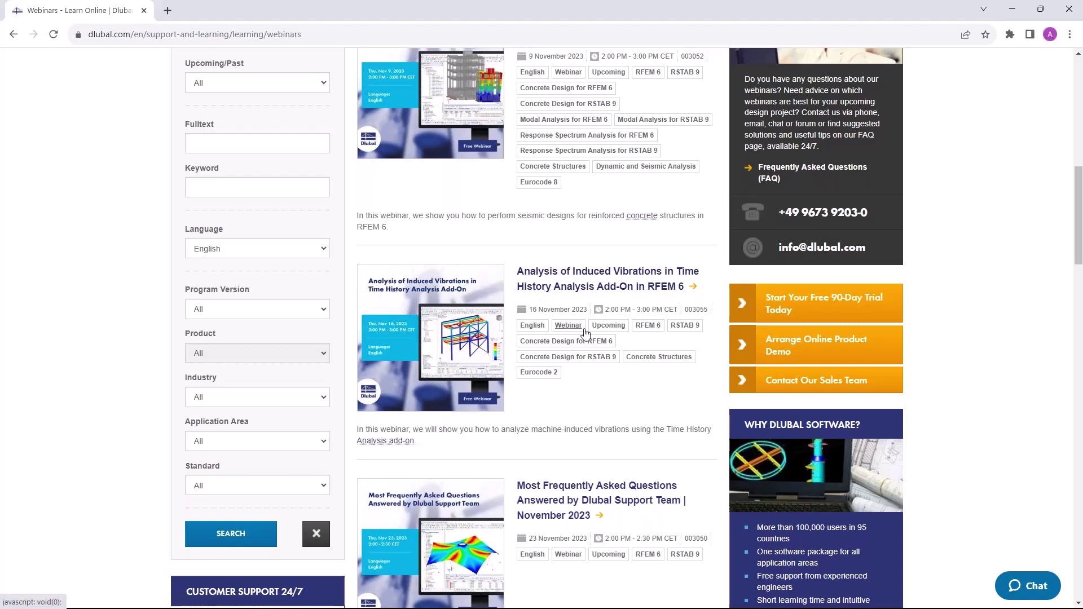
pyautogui.scroll(-3, 583, 334)
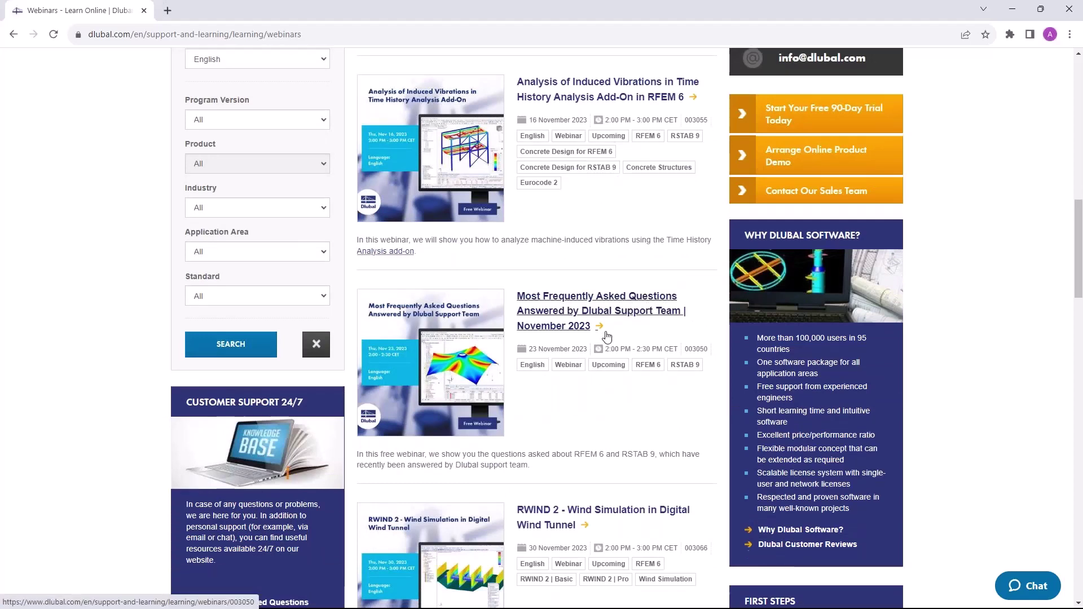
# - Look over the remaining upcoming webinars and open the page for Seismic Design of Reinforced Concrete Structures in RFEM 6
pyautogui.scroll(-2, 607, 337)
pyautogui.scroll(-2, 543, 291)
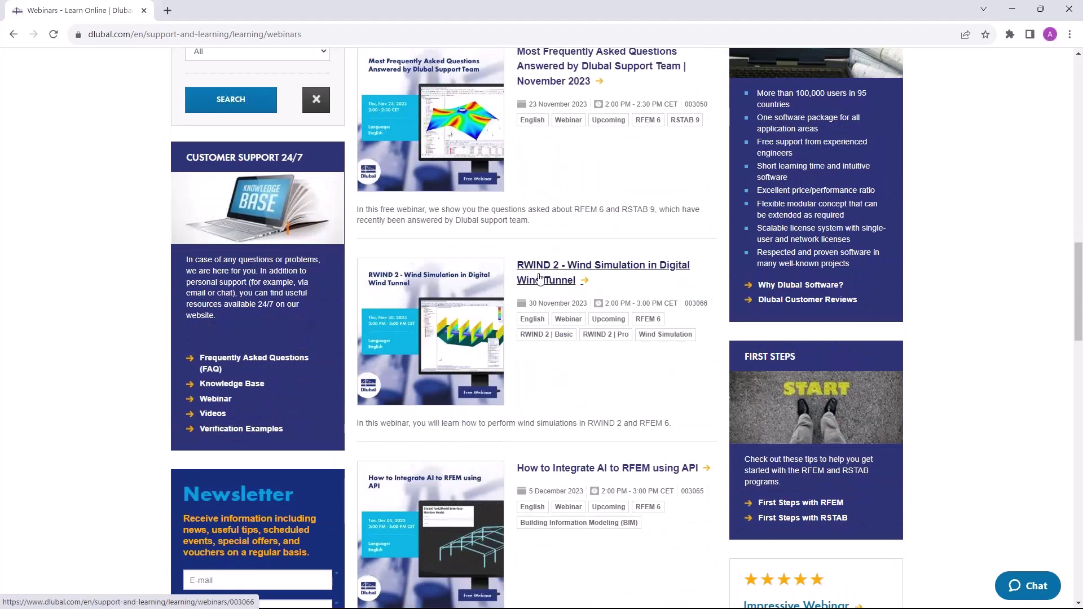
pyautogui.scroll(-3, 620, 288)
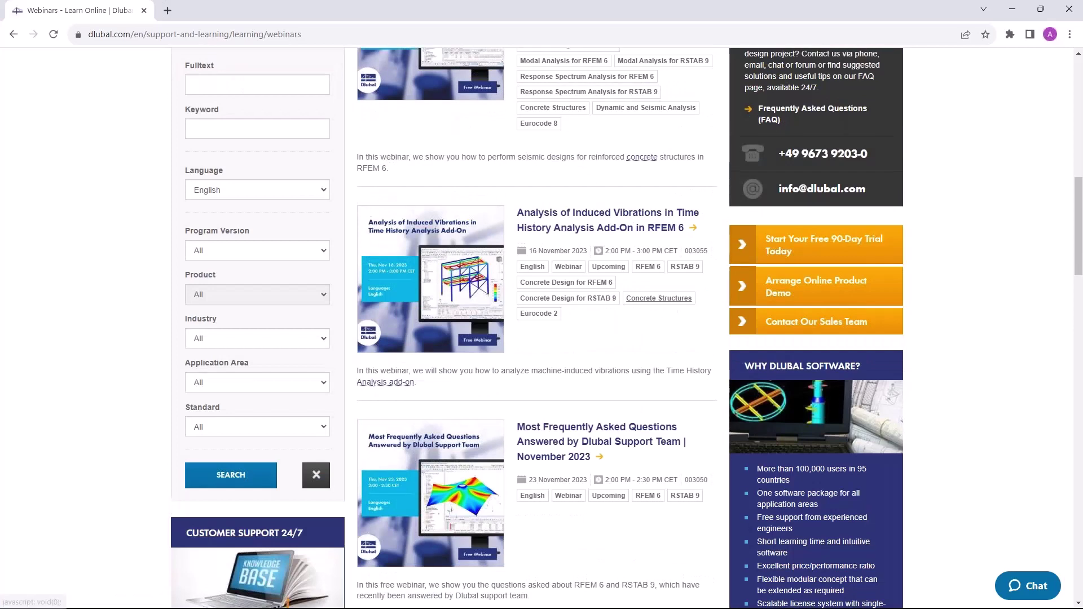
pyautogui.scroll(9, 619, 299)
pyautogui.scroll(-7, 620, 299)
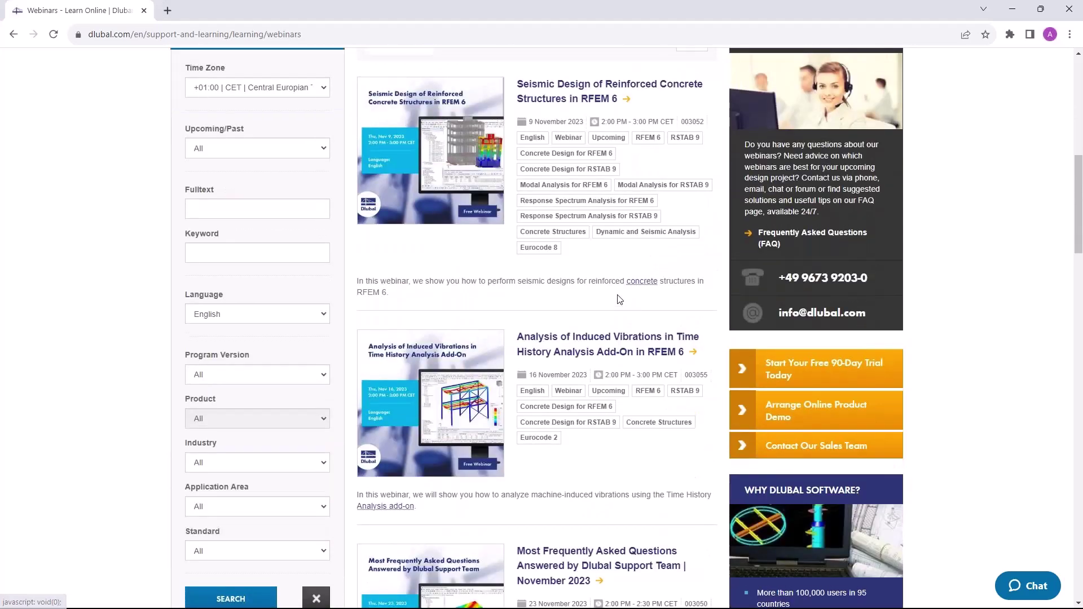
pyautogui.scroll(1, 620, 299)
pyautogui.click(578, 148)
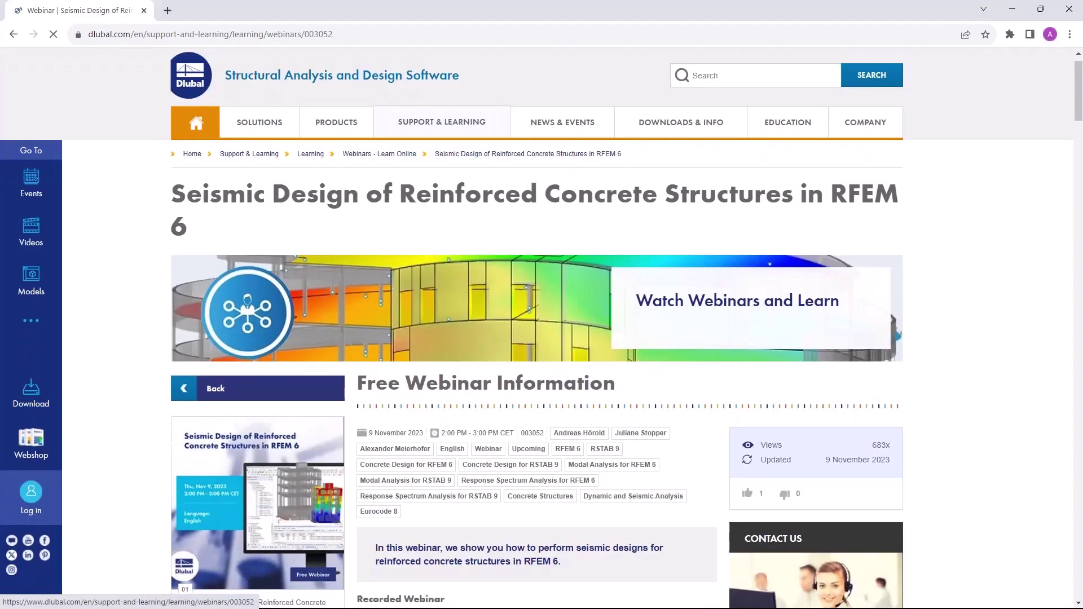
# - Examine the webinar page's recorded video, time schedule, presentation slides download and Models to Download section, and return to the recorded webinar
pyautogui.scroll(-6, 578, 149)
pyautogui.scroll(5, 564, 225)
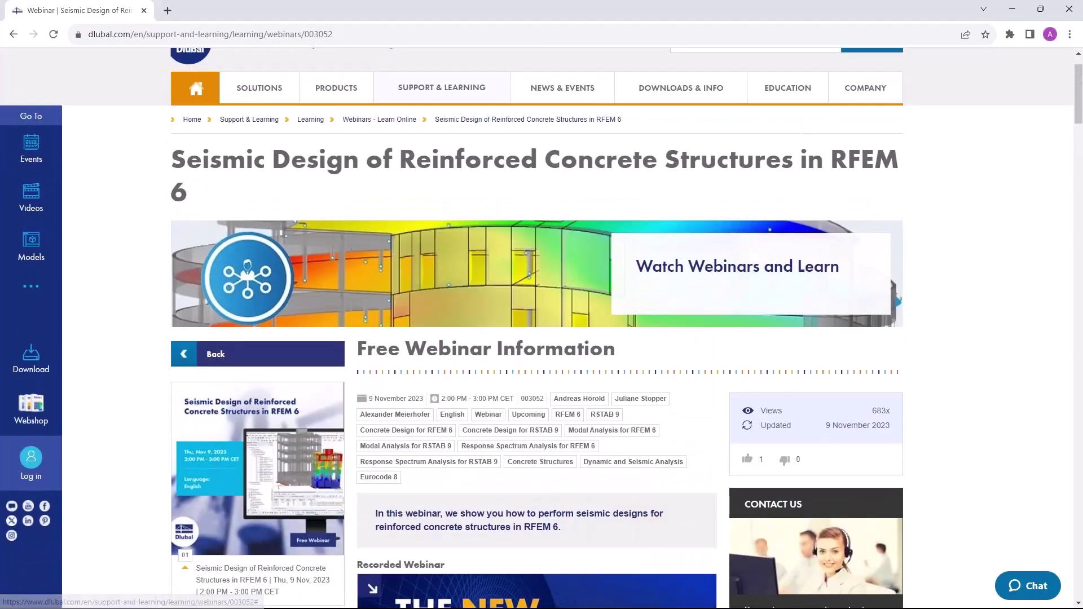
pyautogui.scroll(1, 553, 244)
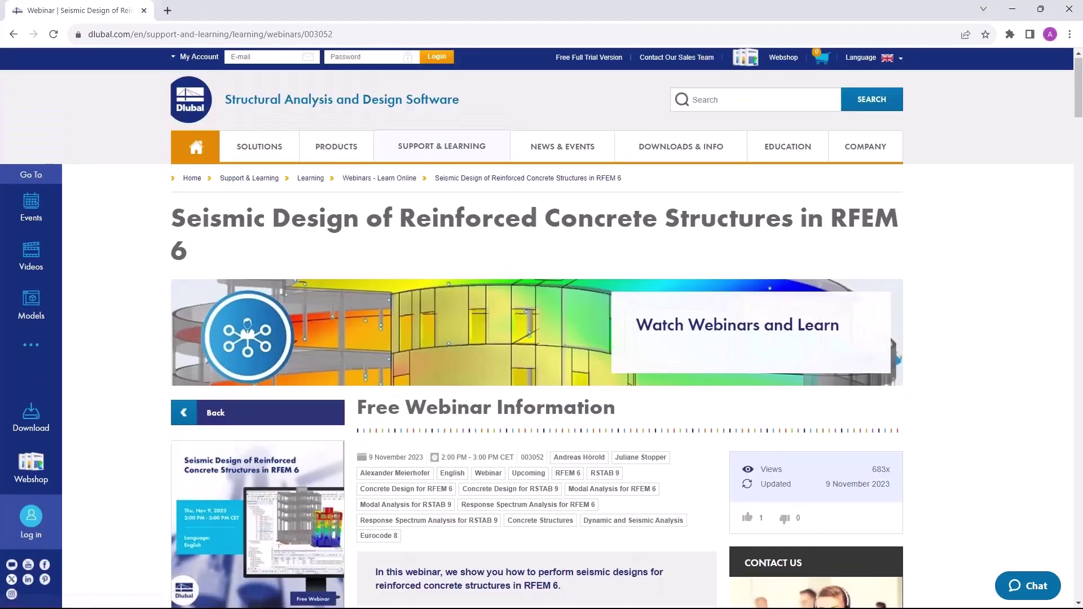
pyautogui.scroll(-2, 552, 244)
pyautogui.scroll(1, 520, 245)
pyautogui.scroll(-7, 520, 245)
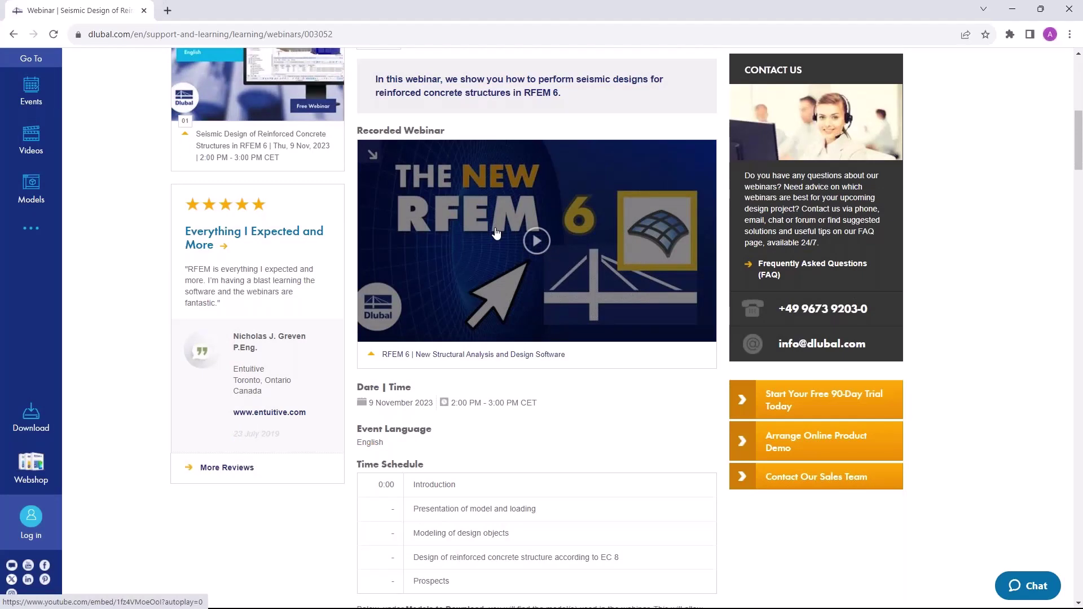
pyautogui.scroll(-9, 496, 233)
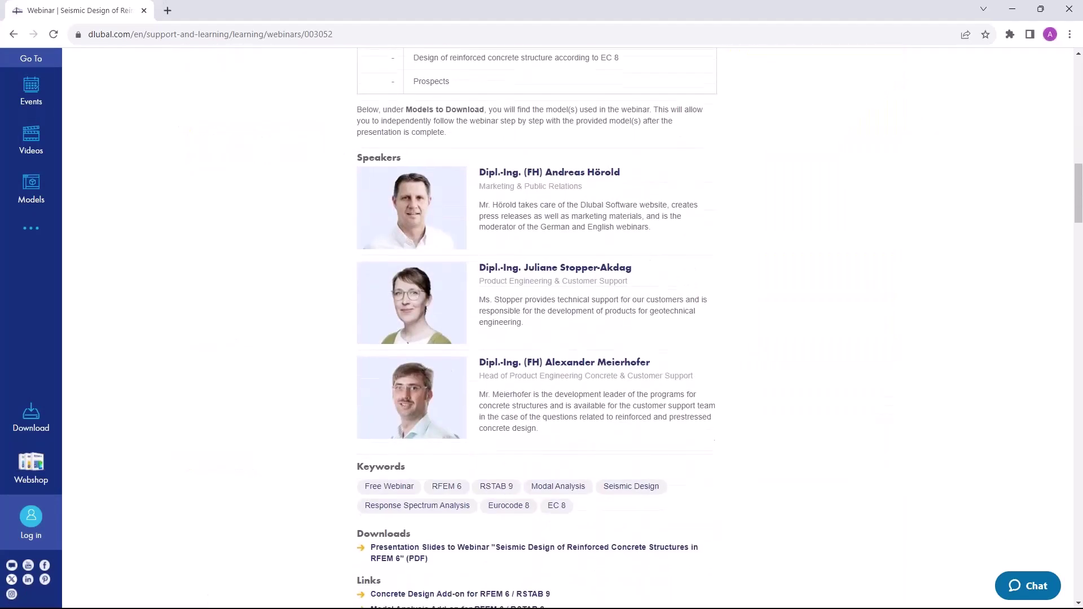
pyautogui.scroll(-3, 458, 265)
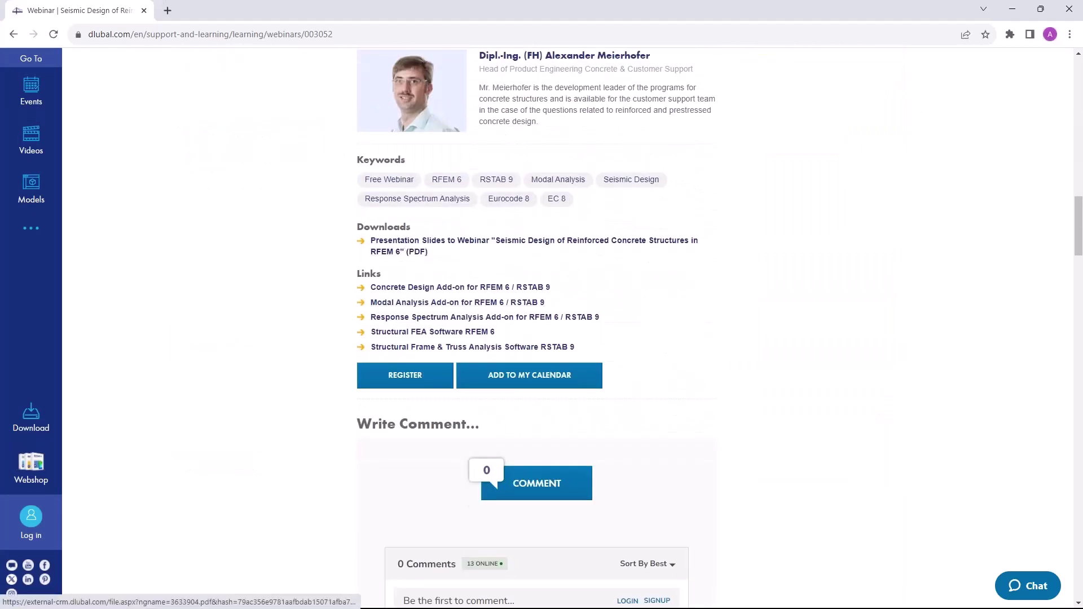
pyautogui.scroll(-11, 458, 265)
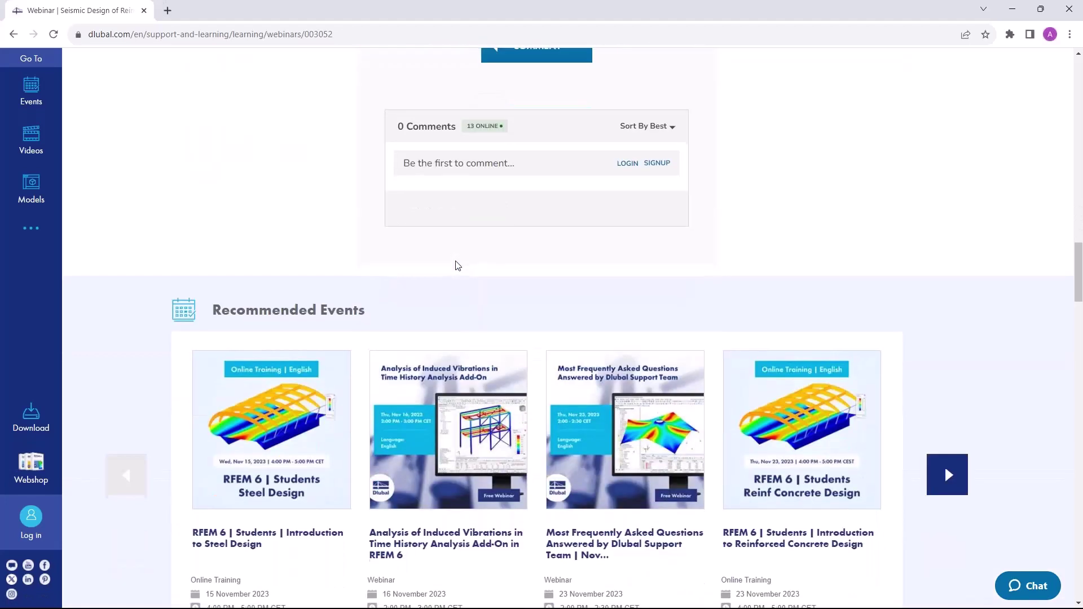
pyautogui.scroll(-12, 456, 265)
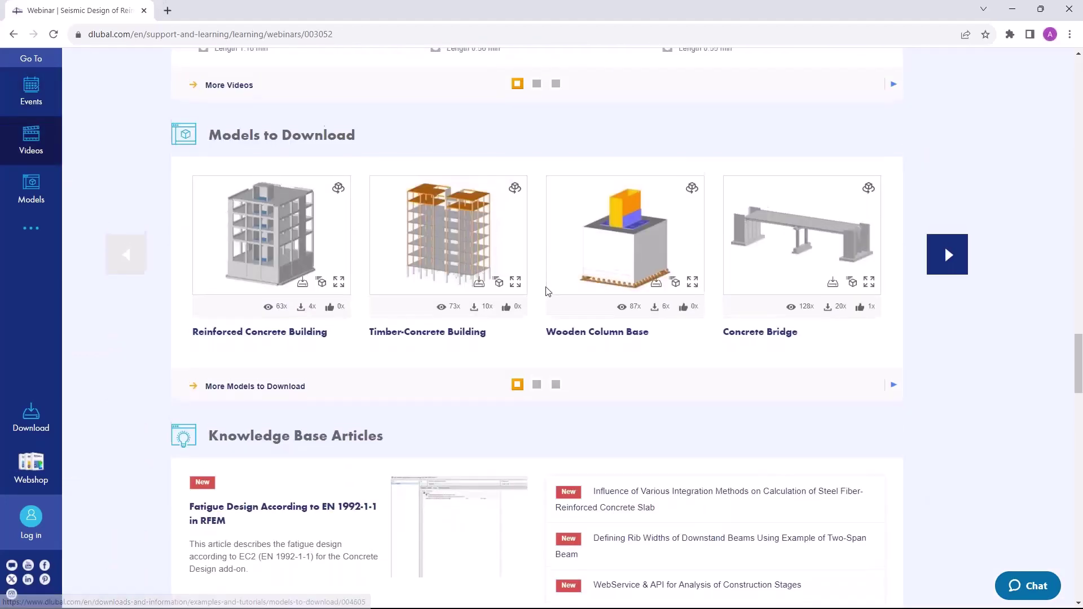
pyautogui.scroll(1, 546, 291)
pyautogui.scroll(20, 546, 292)
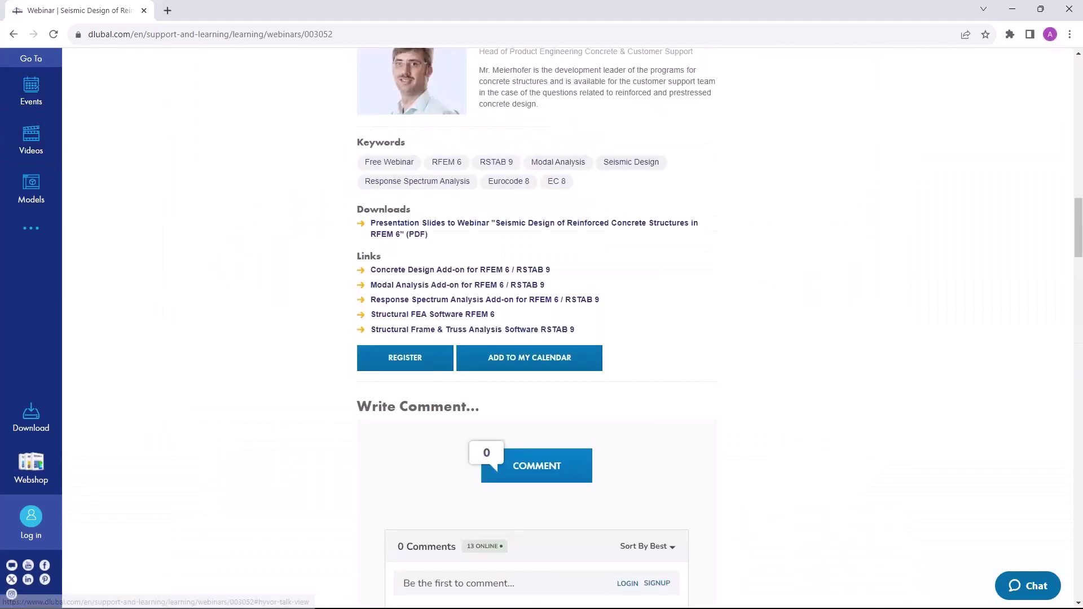
pyautogui.scroll(9, 484, 293)
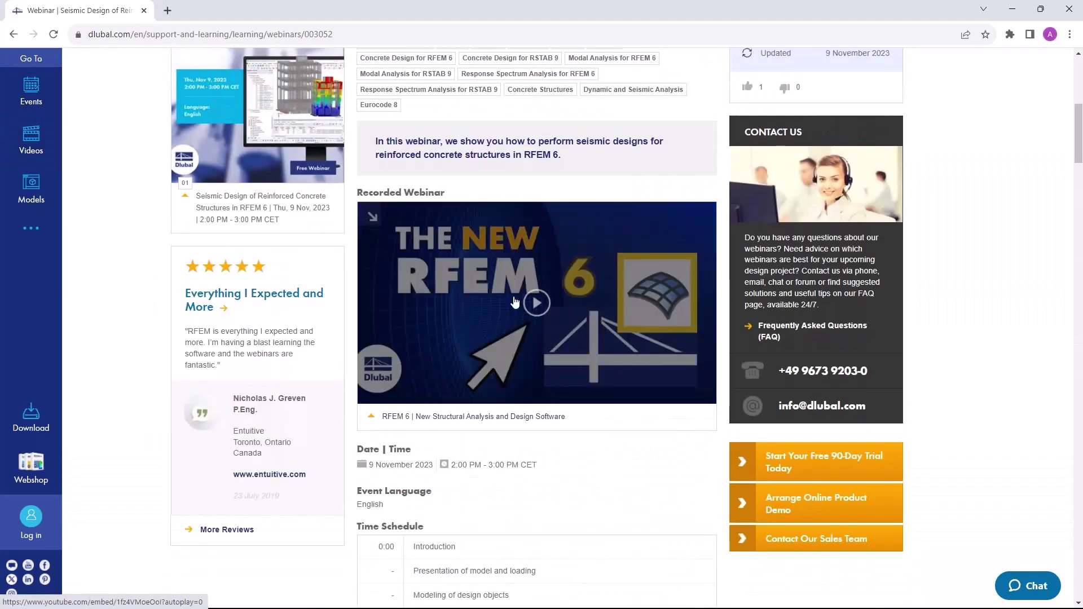